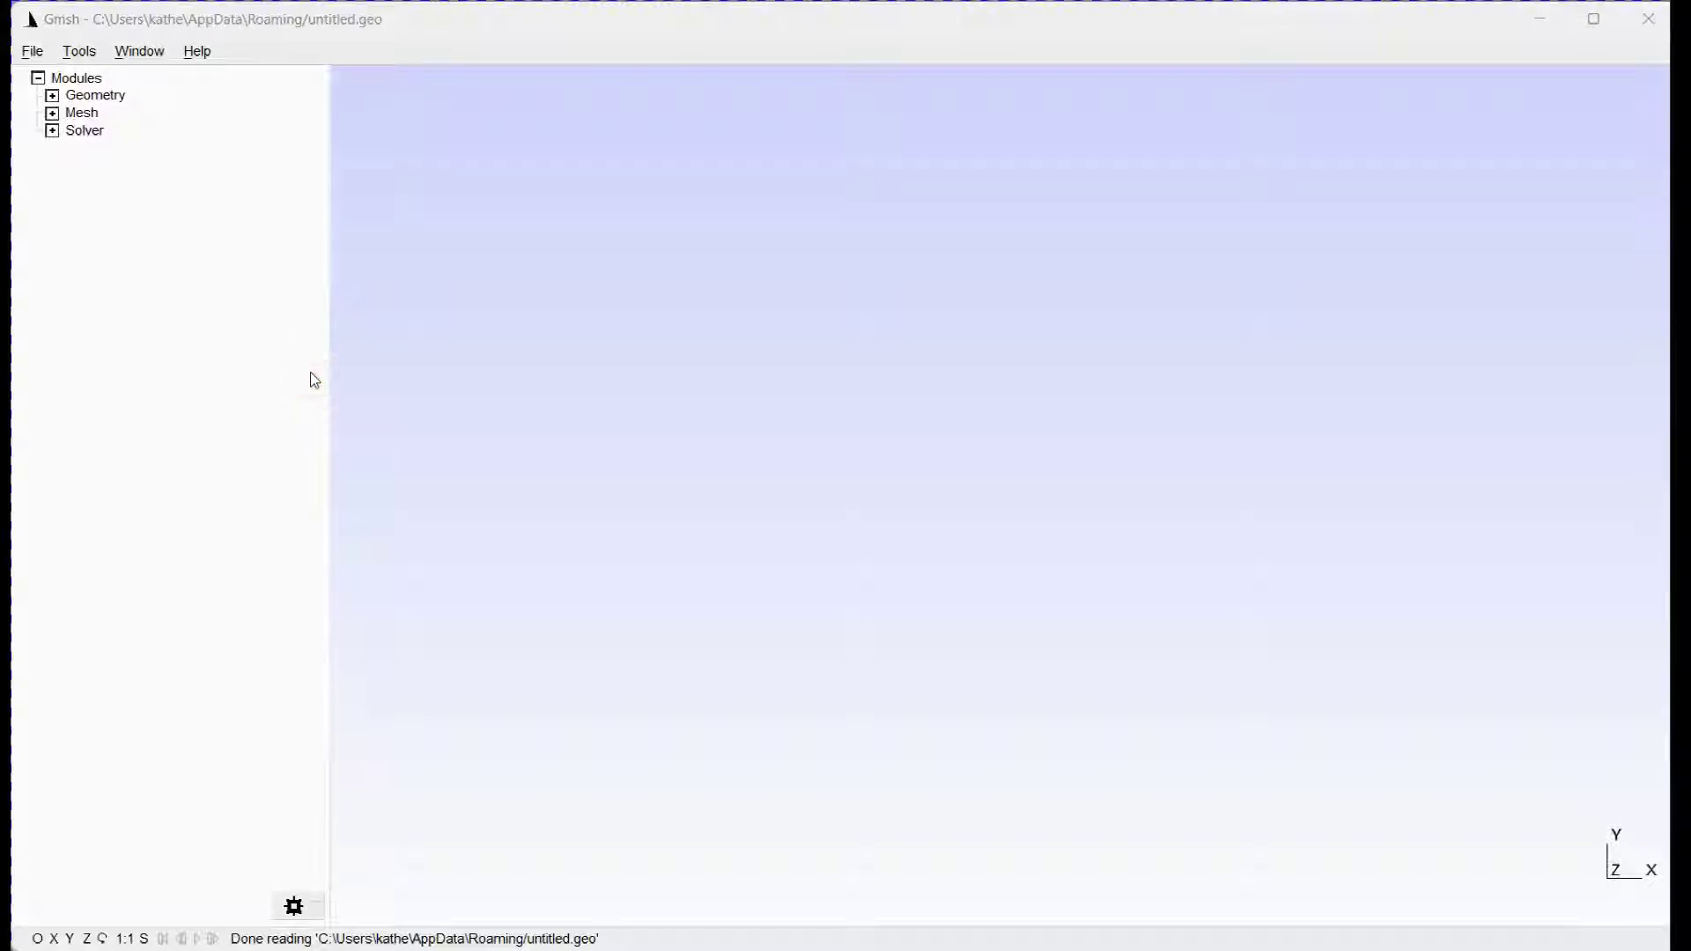
Open the face.step file from the Desktop
click(34, 51)
click(50, 93)
double_click(321, 260)
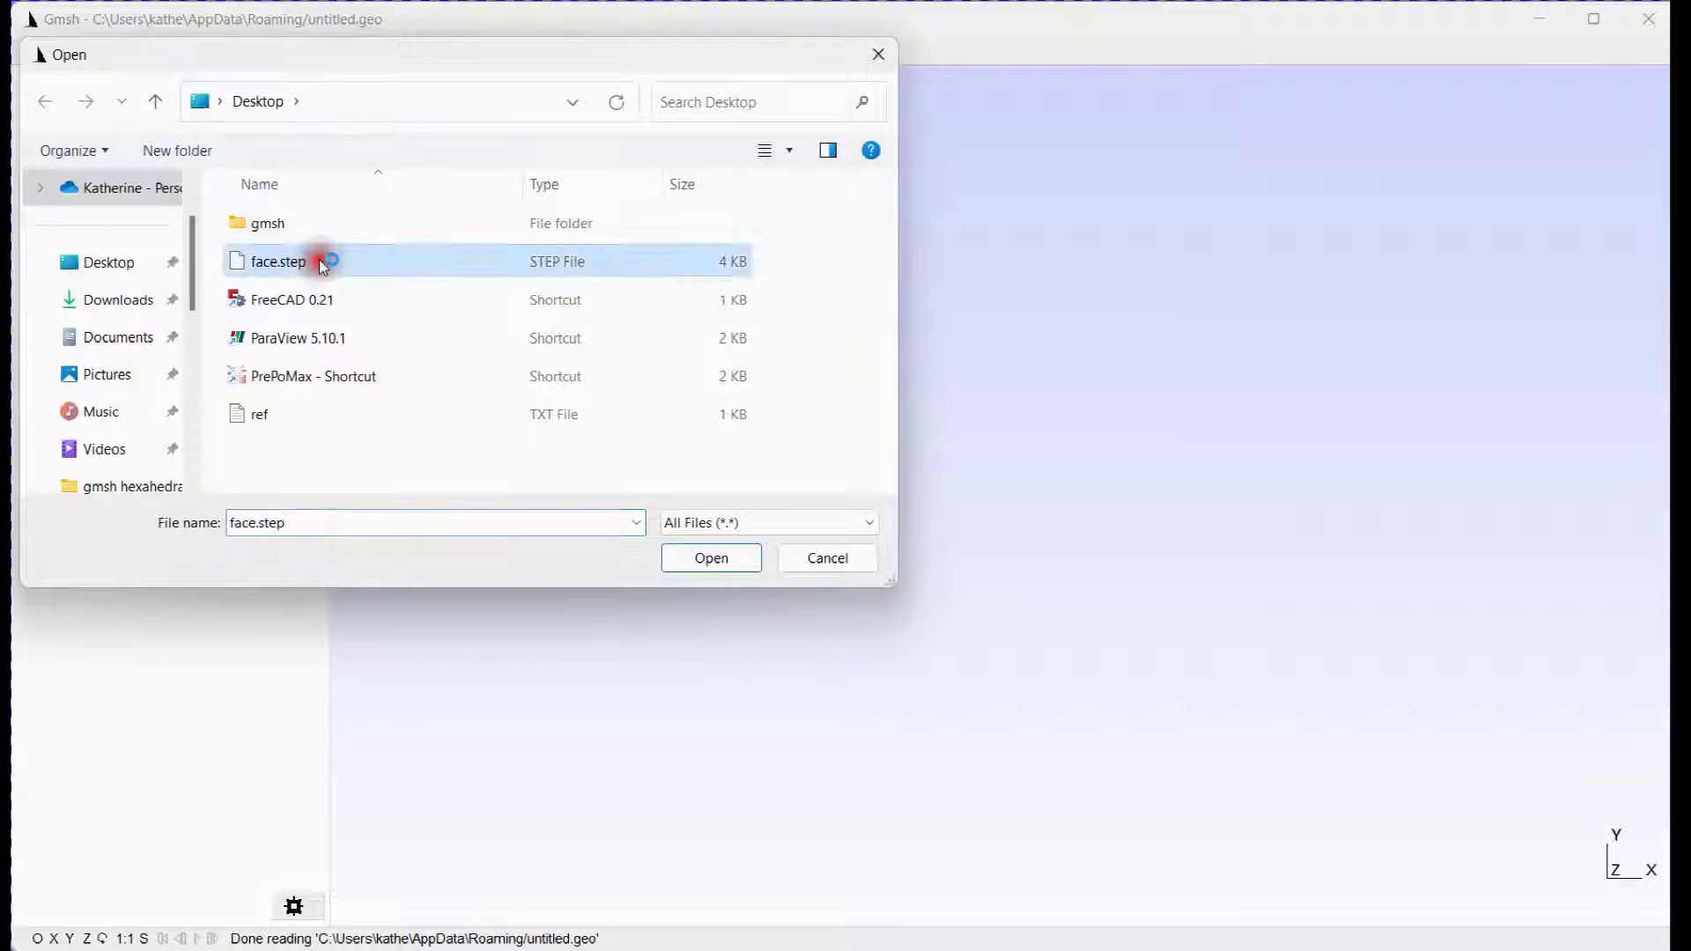
scroll(664, 372, up, 3)
scroll(1170, 414, down, 2)
scroll(942, 458, down, 2)
scroll(942, 458, down, 1)
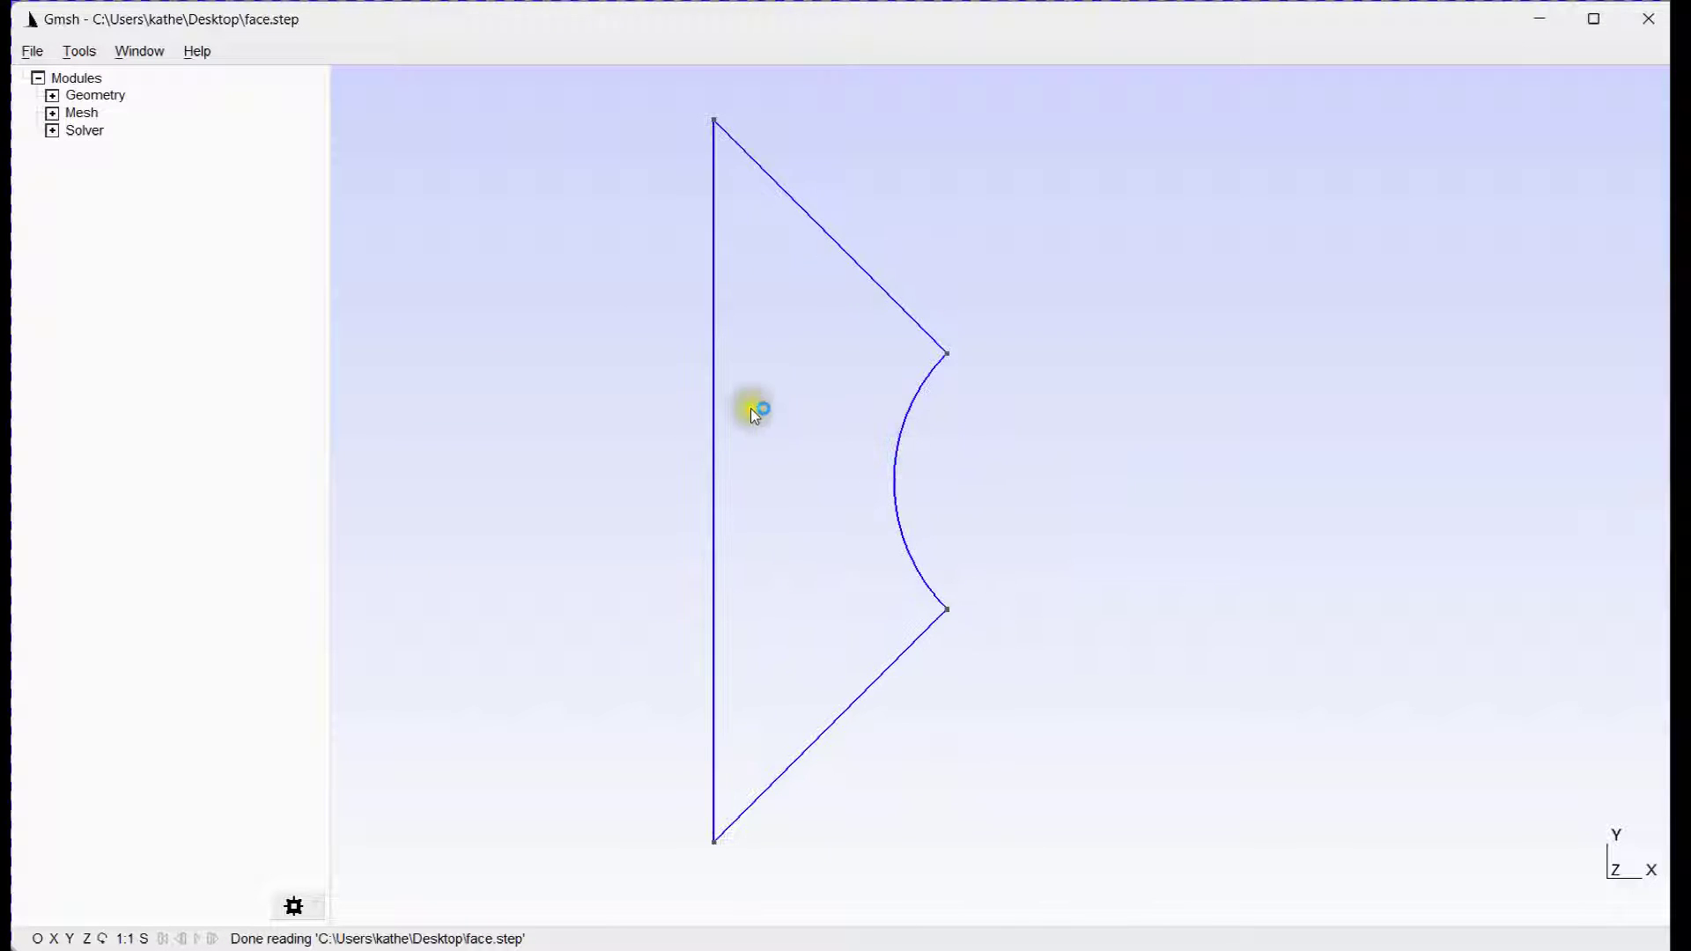
scroll(753, 407, up, 1)
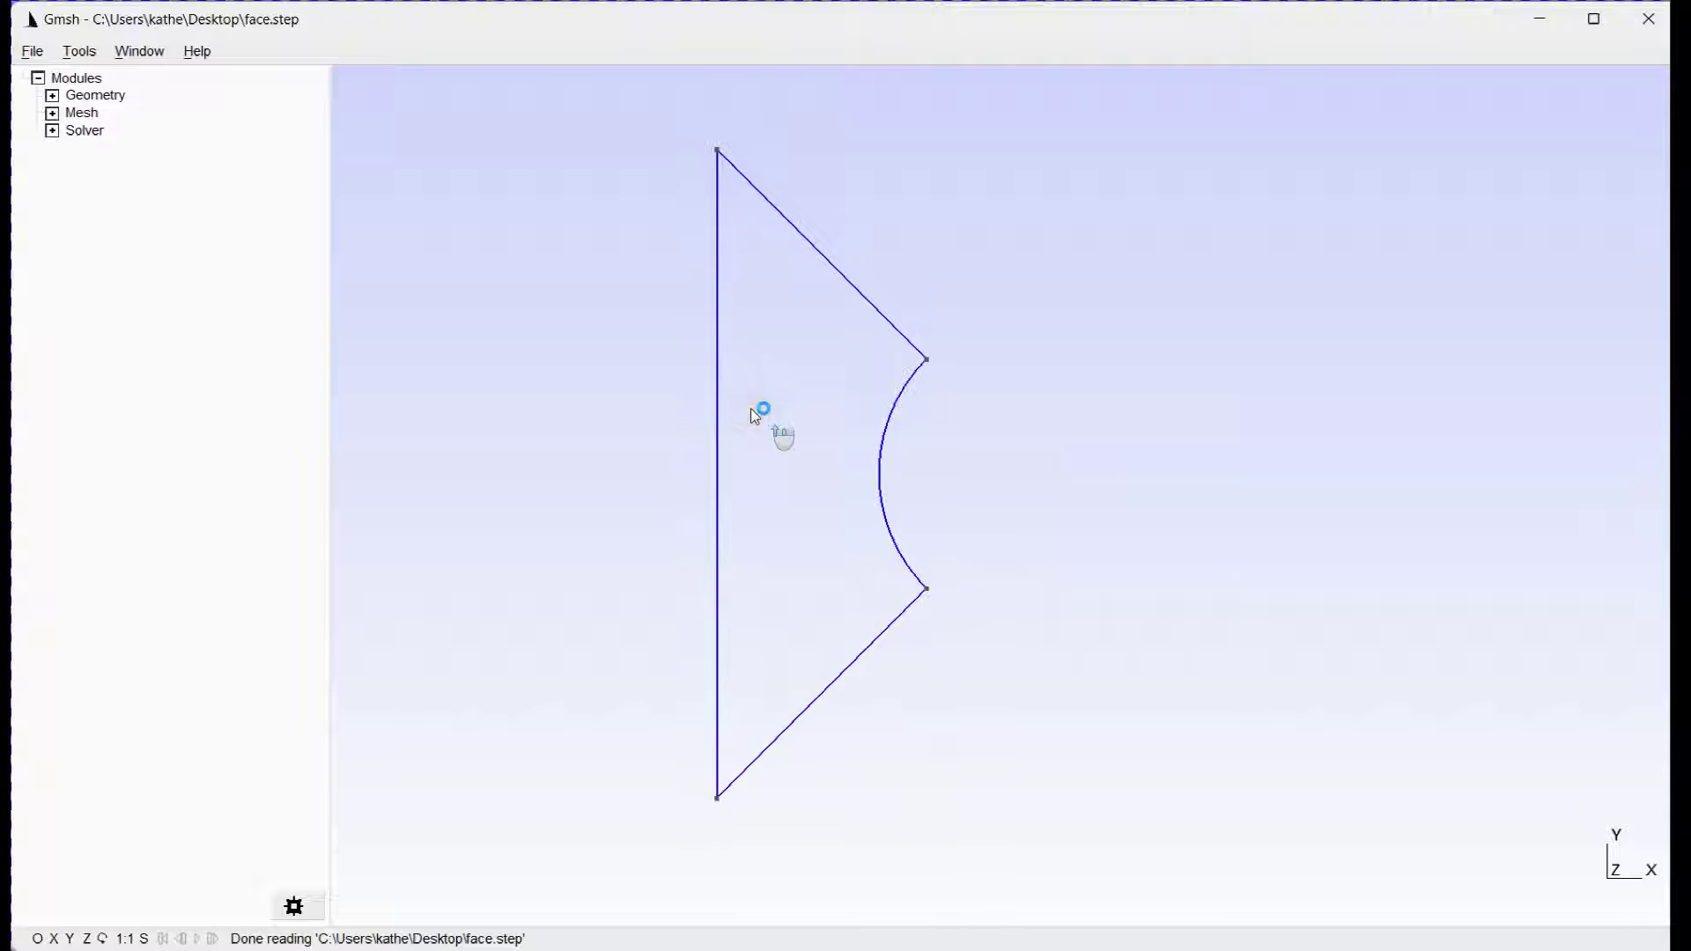
Turn on the display of surfaces in the geometry visibility settings
click(41, 939)
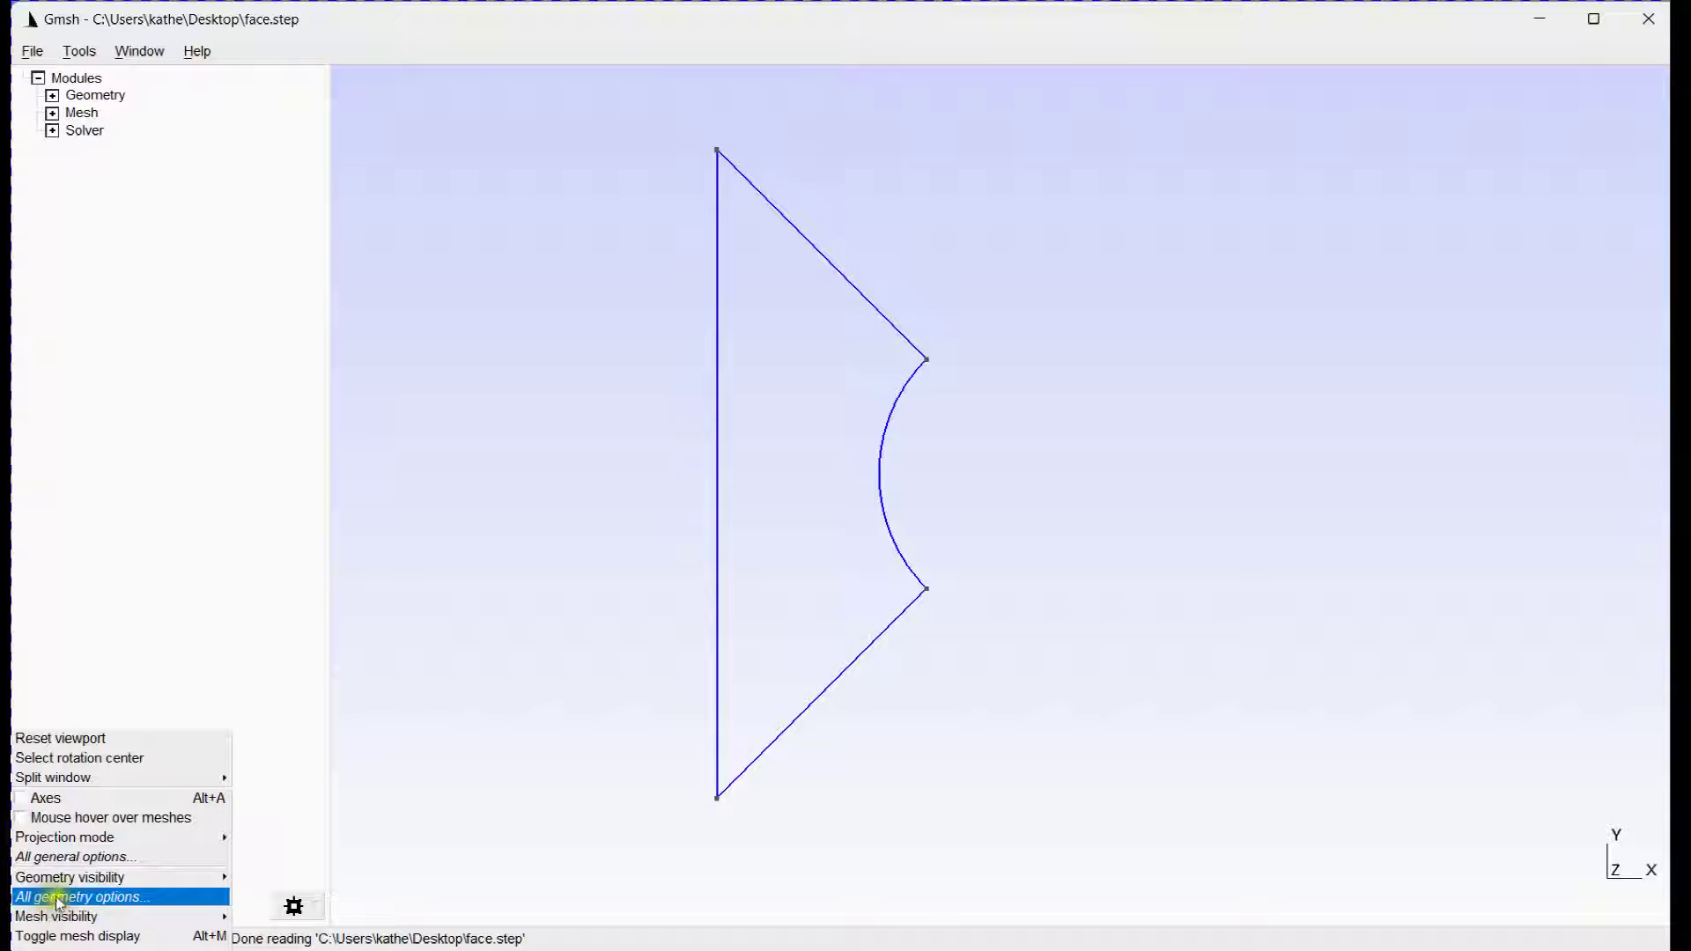
mouse_move(52, 877)
click(266, 915)
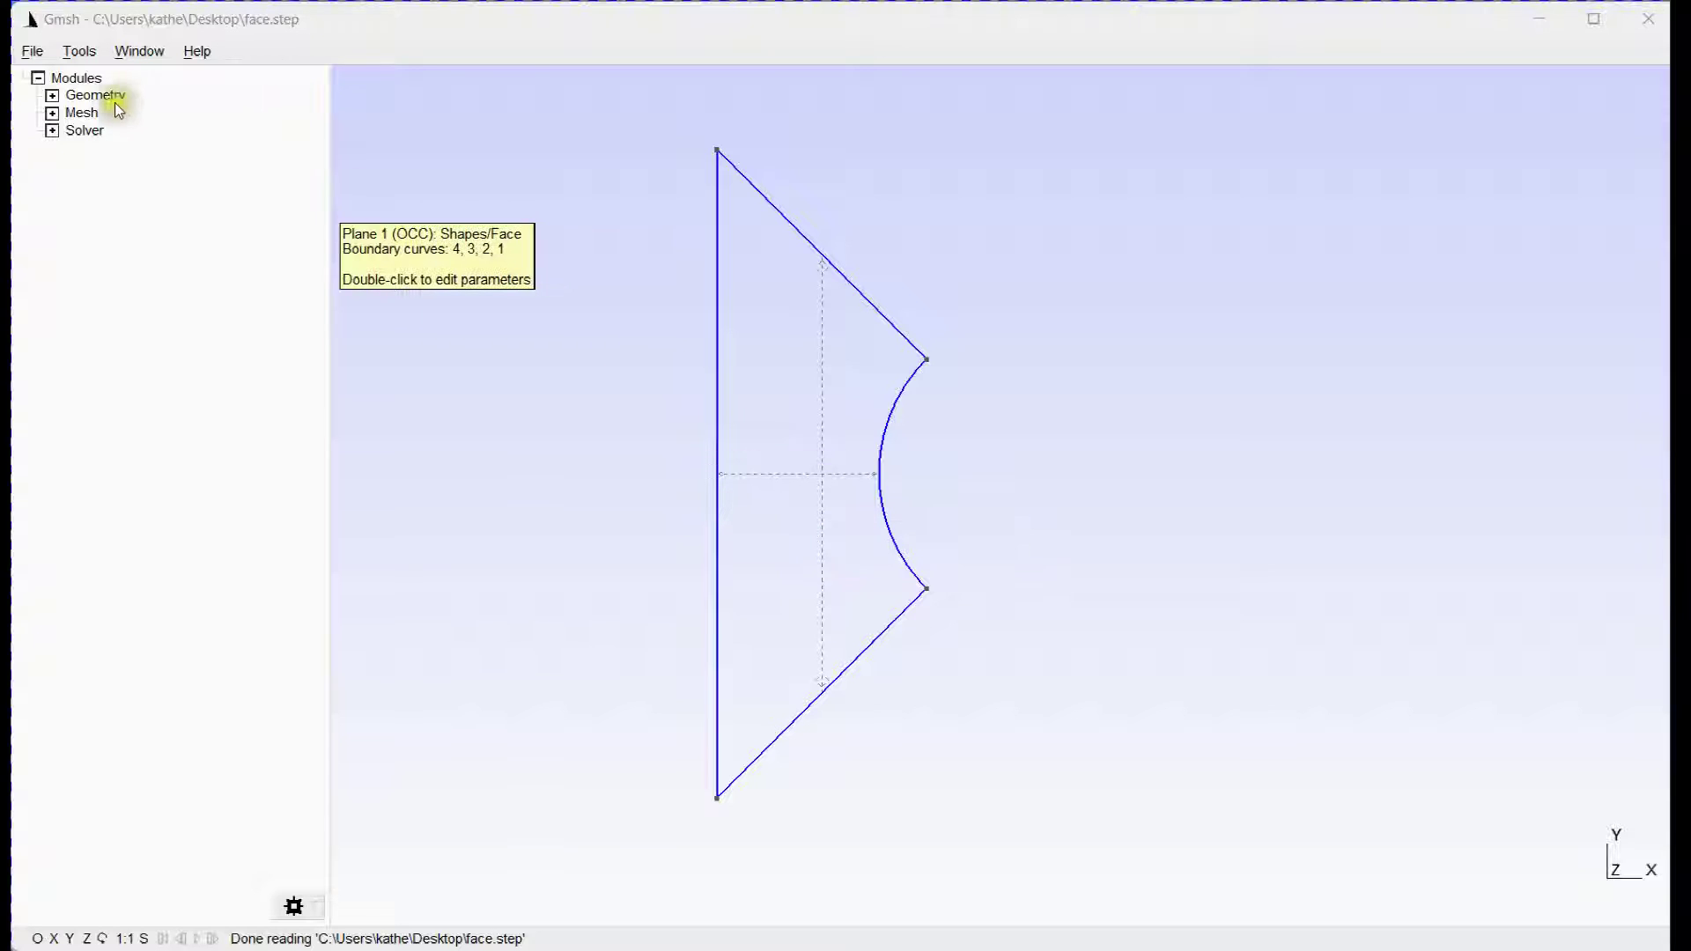
Set up a Rotate transformation about axis direction 0, 0, 1 through the origin, with angle Pi/2 and rotation applied on a copy
click(52, 95)
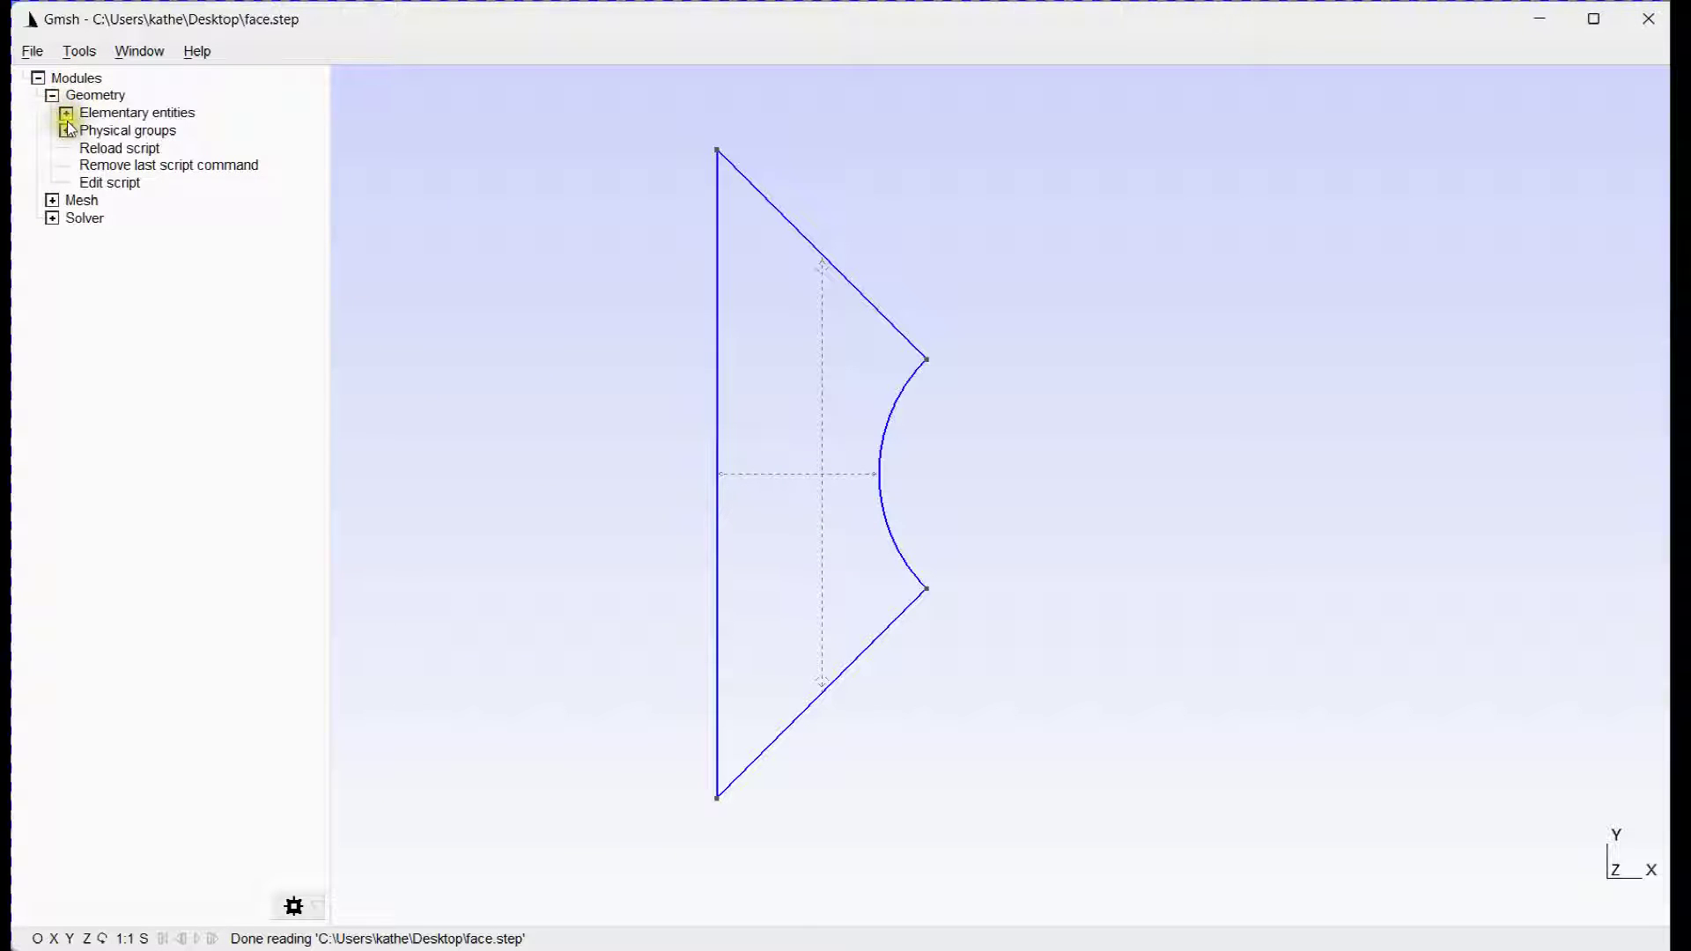
click(67, 114)
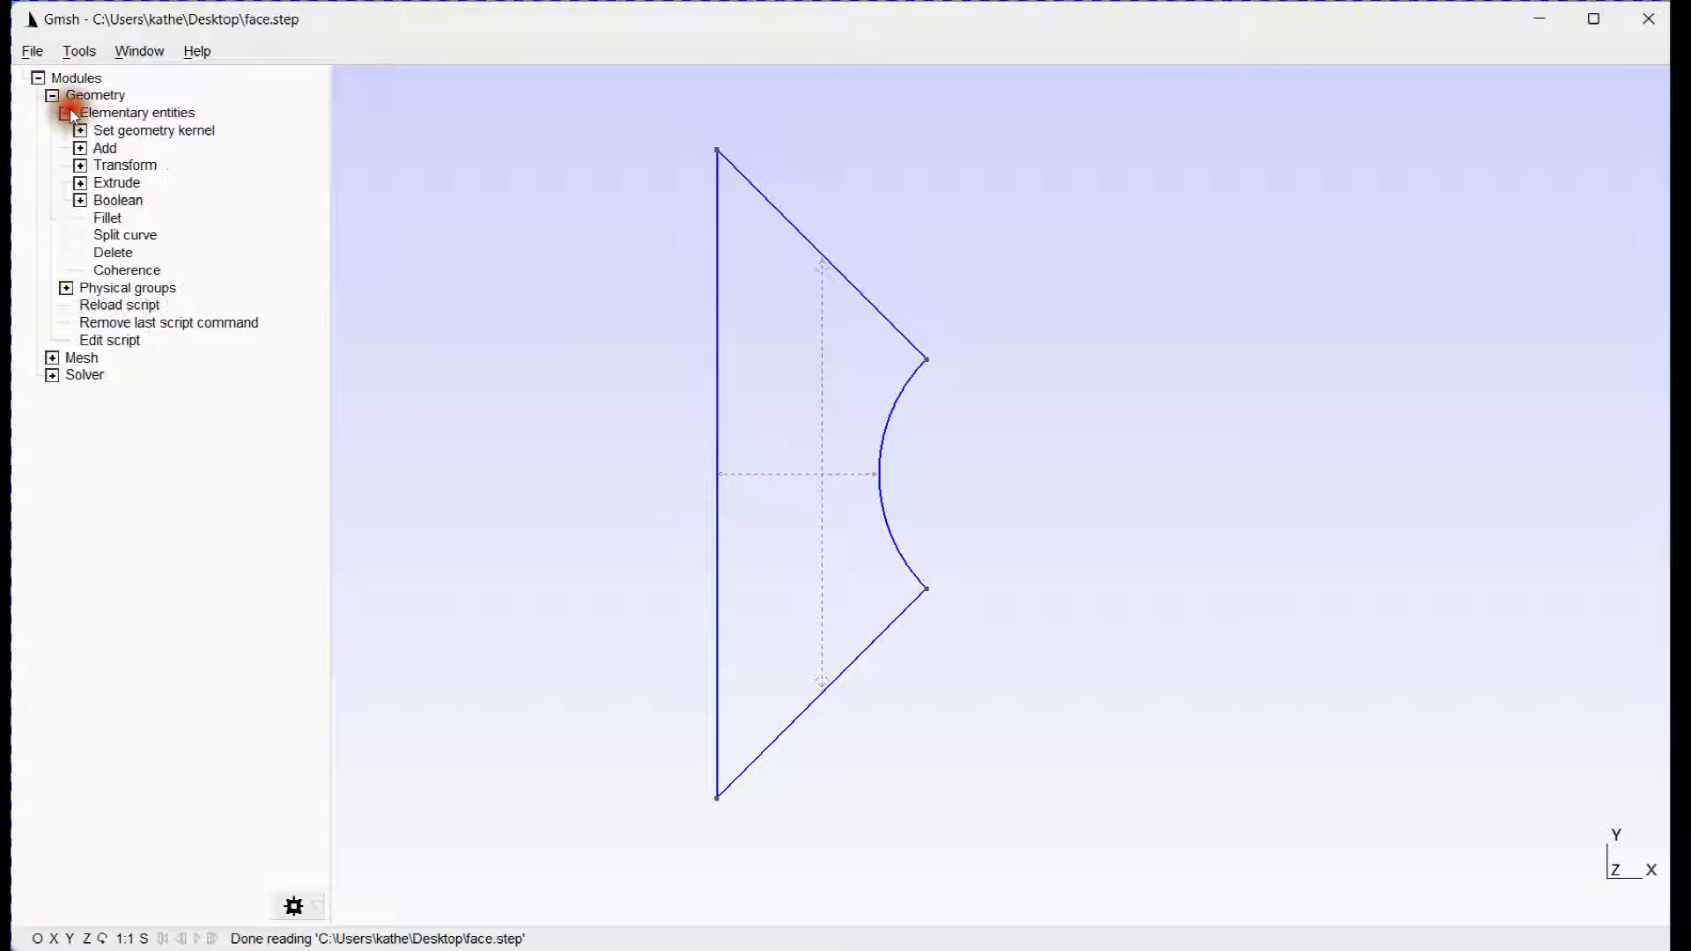
click(80, 165)
click(127, 200)
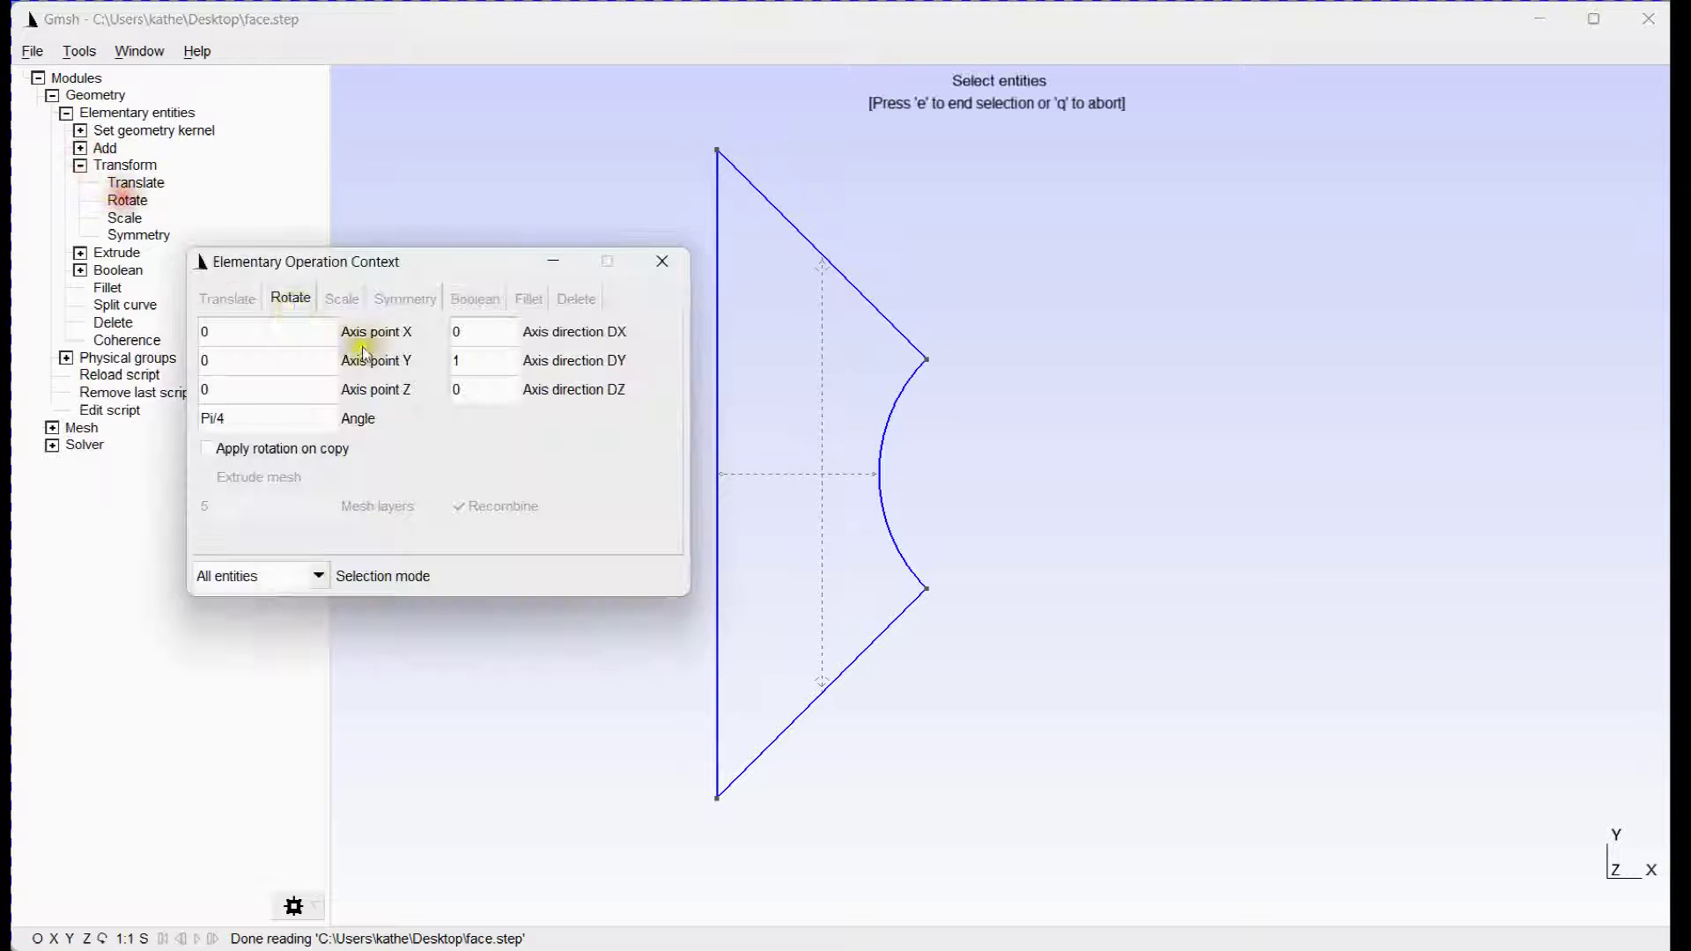
double_click(477, 365)
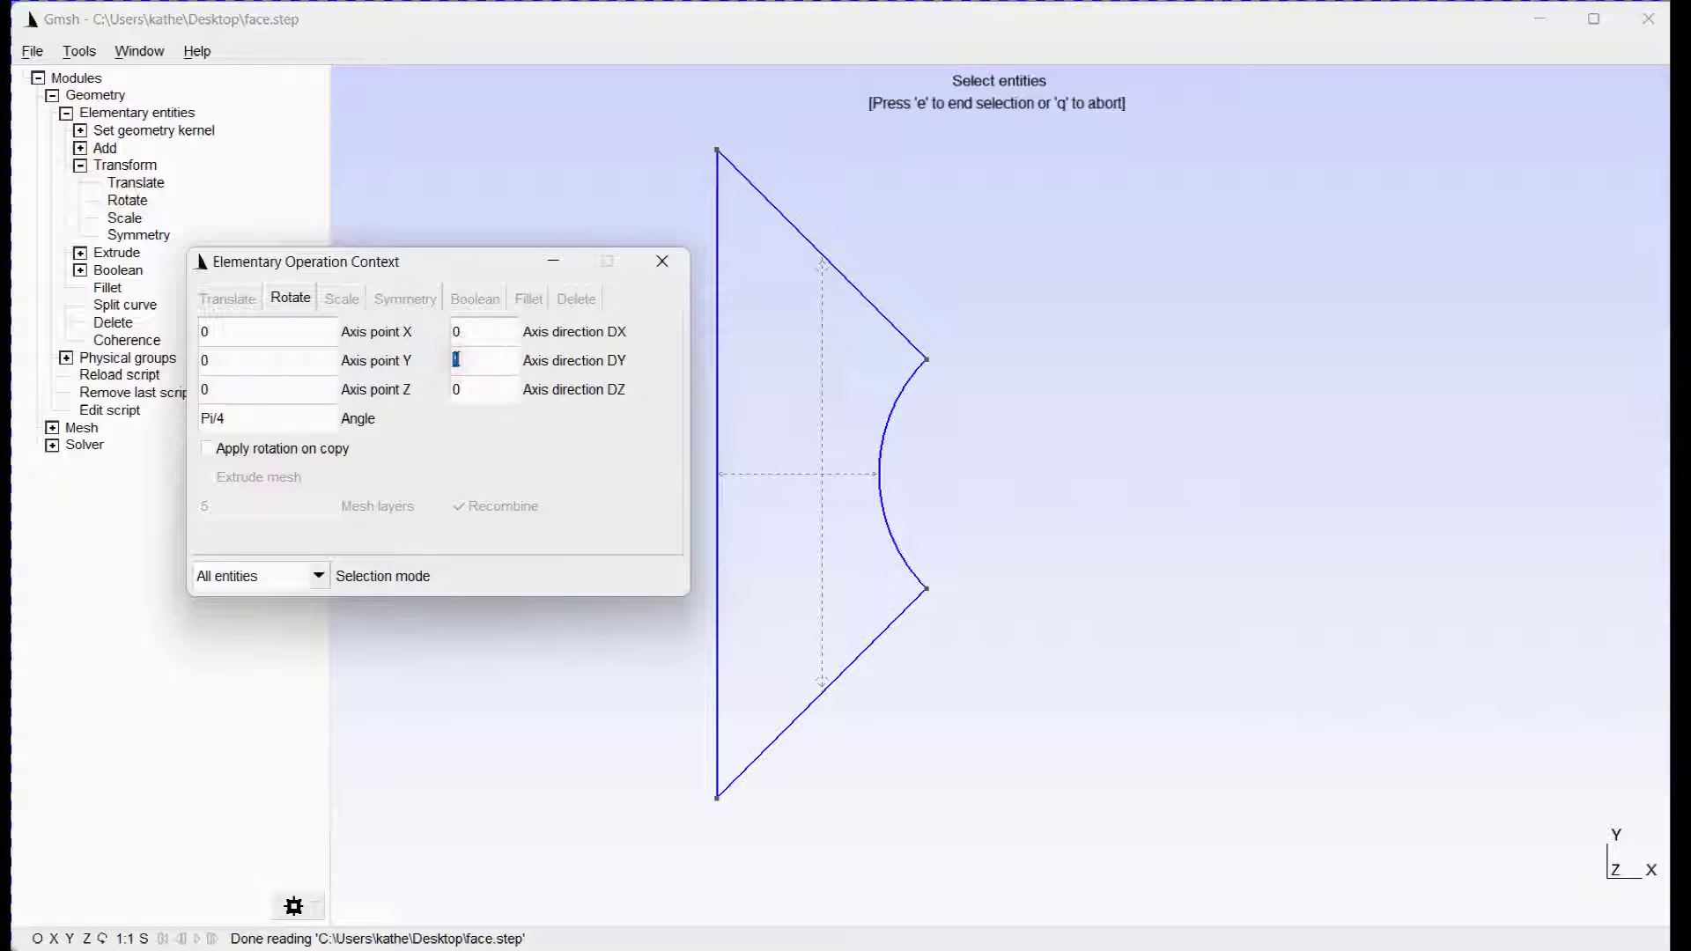
text(0)
double_click(459, 389)
text(1)
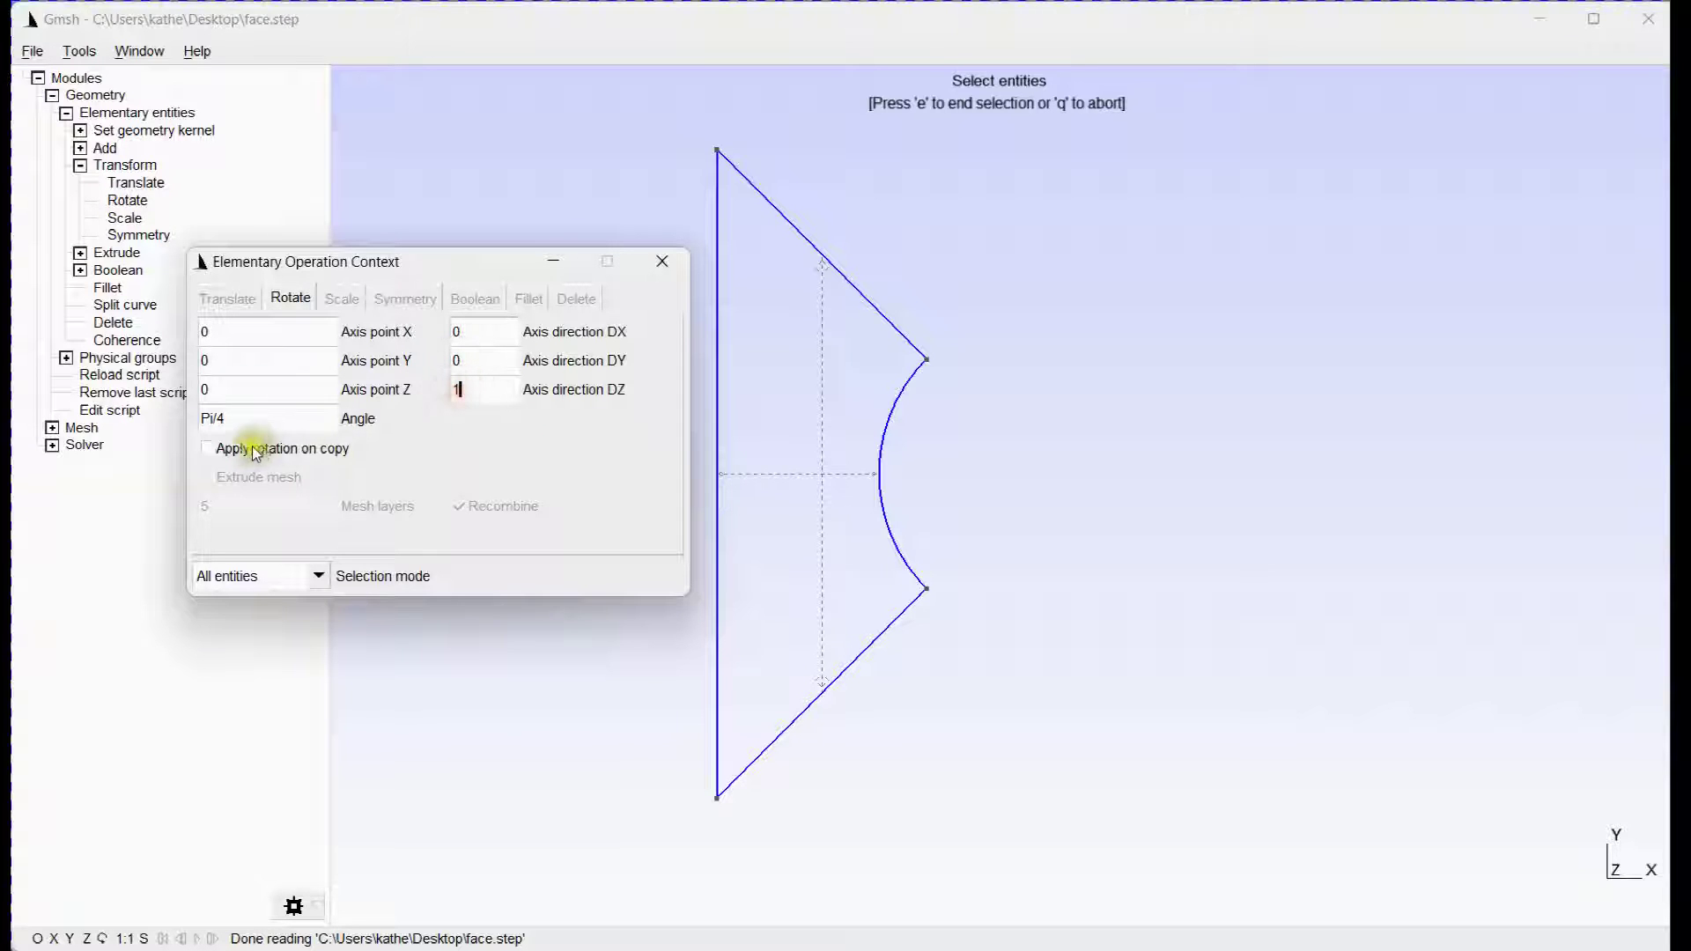
click(216, 420)
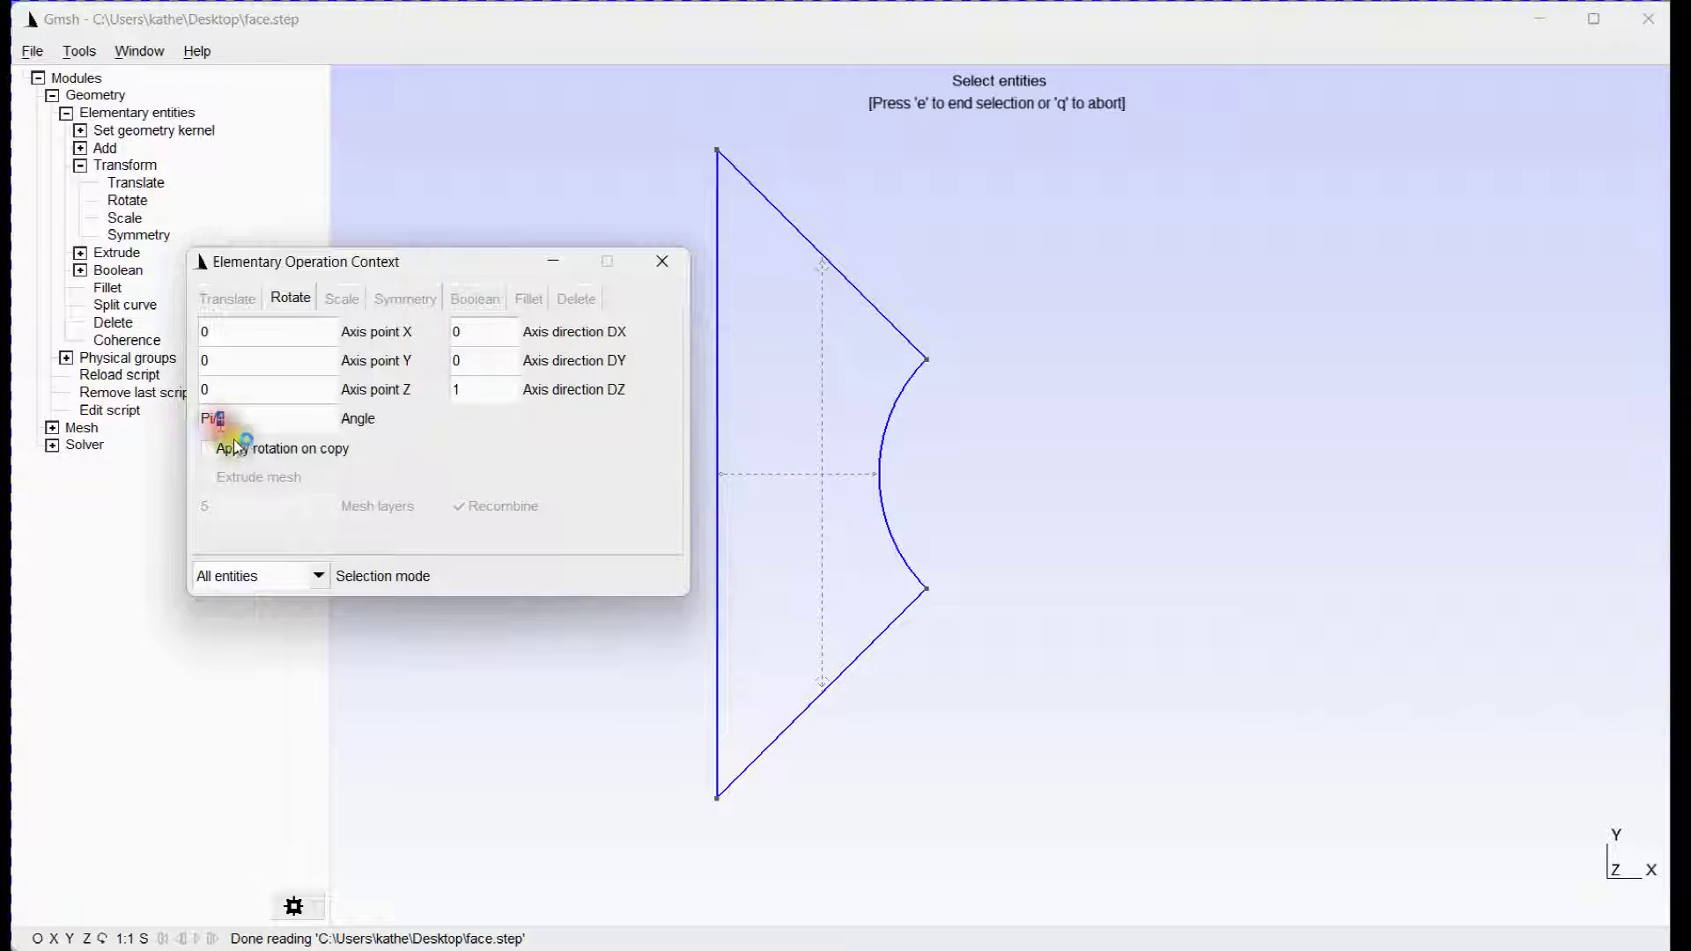
click(210, 448)
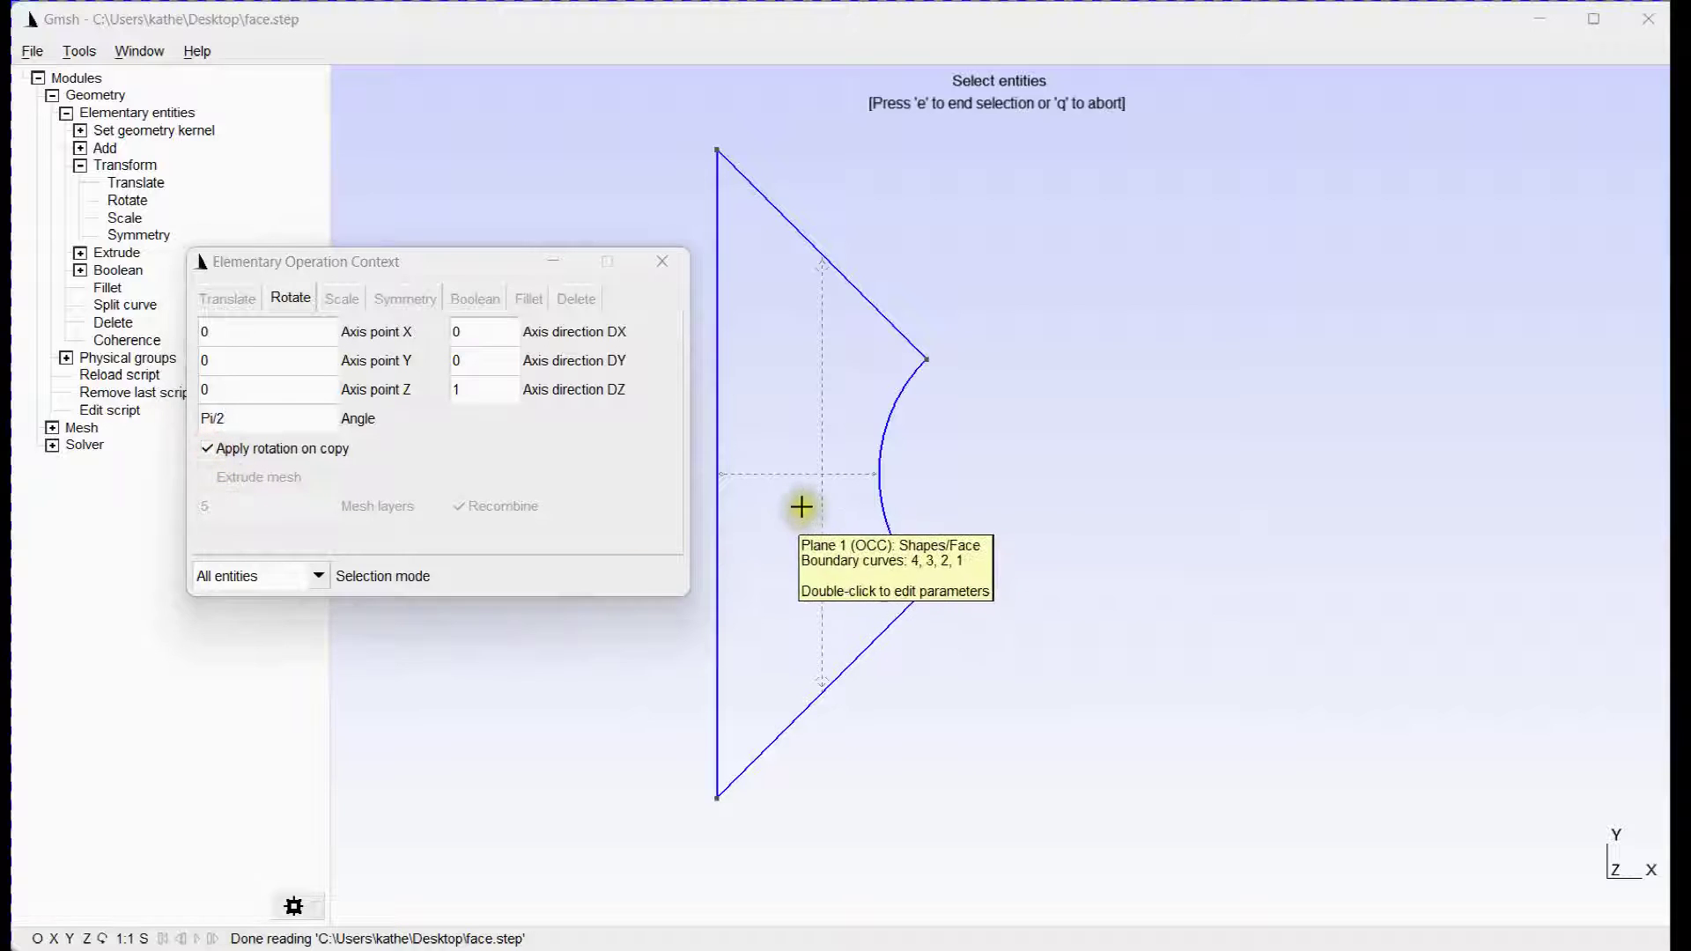
Rotate a copy of the plane face with these settings, creating a new .geo file for the script, and end the Rotate command
click(829, 476)
scroll(837, 473, down, 2)
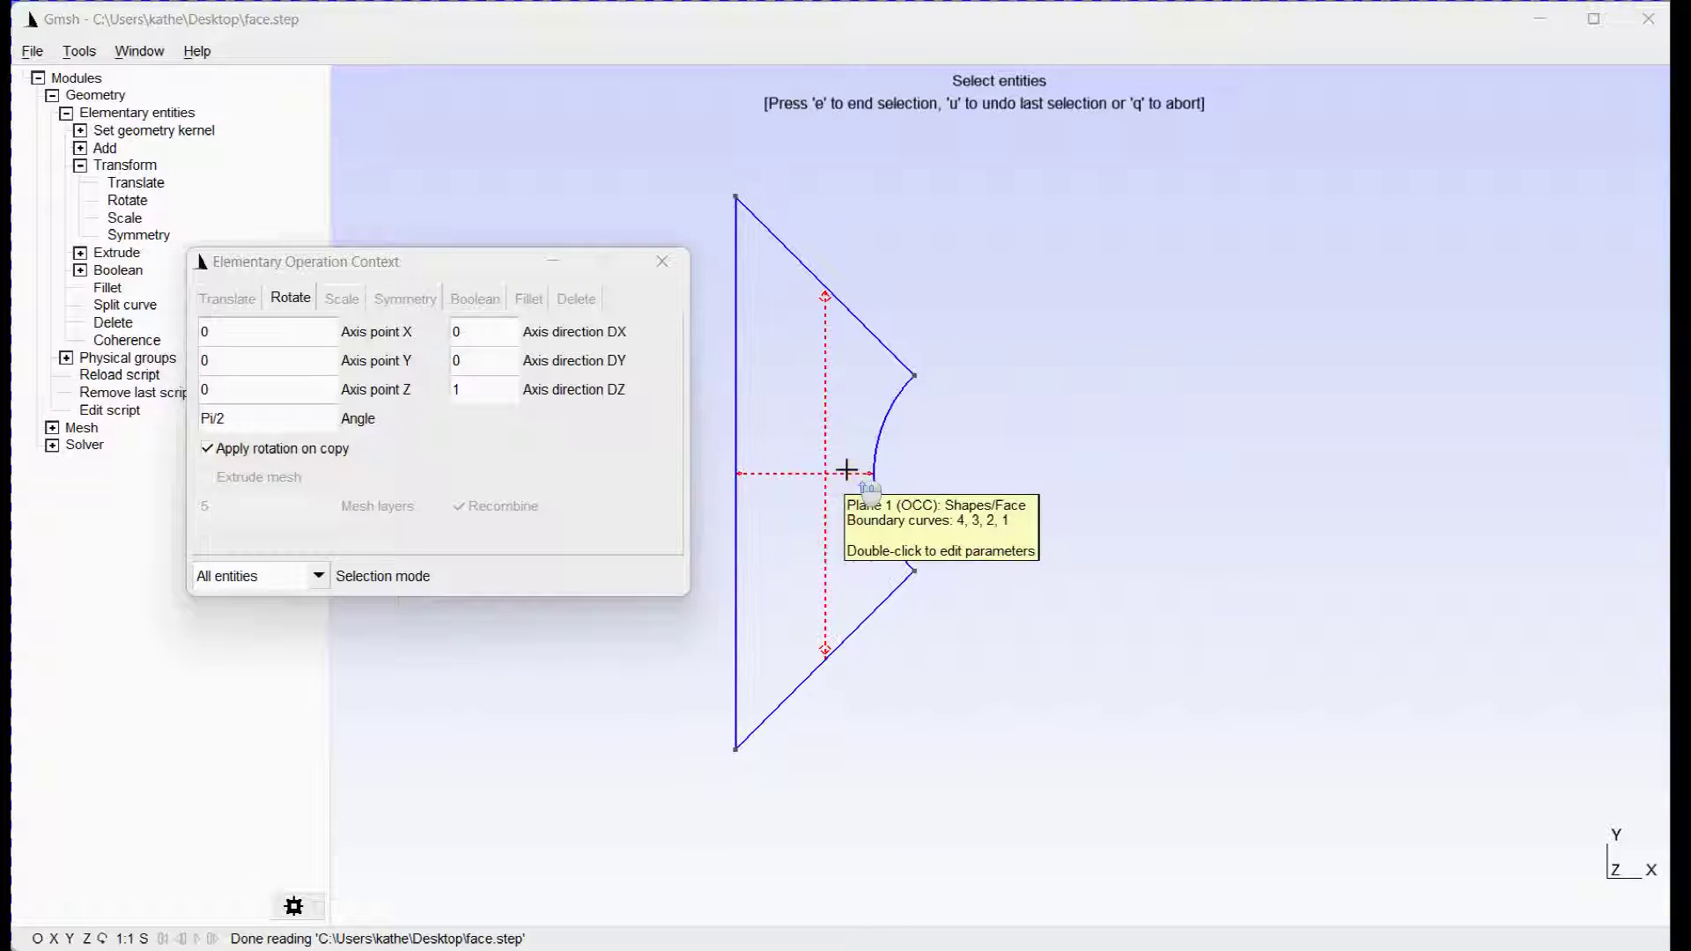
click(840, 476)
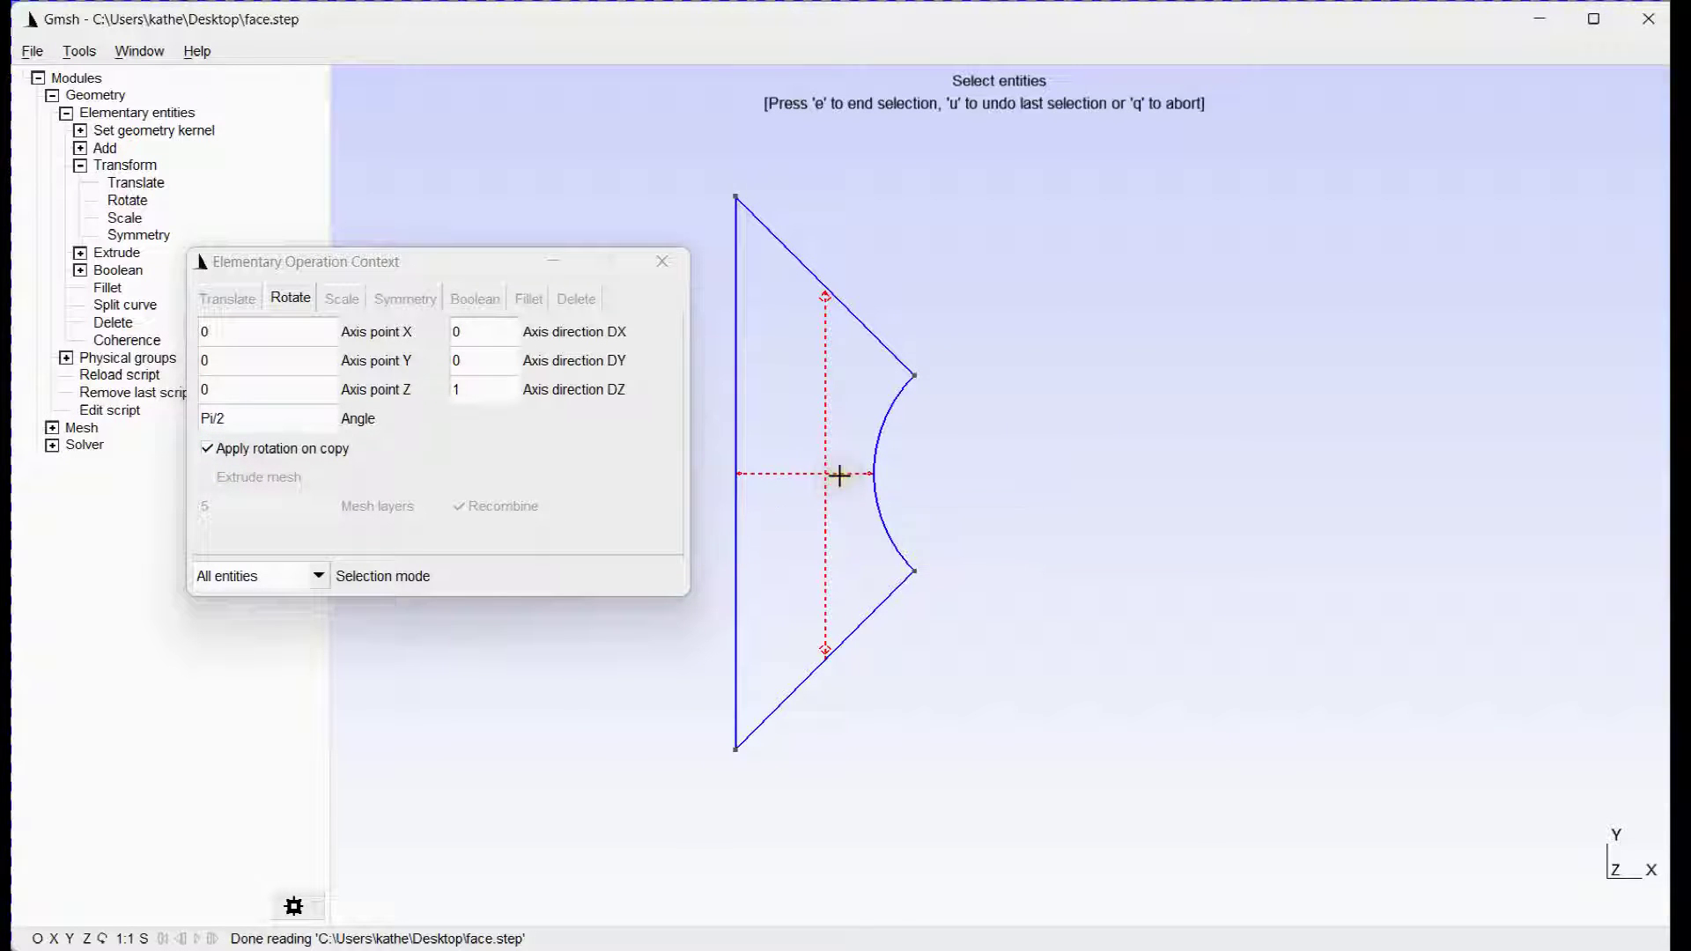
key(e)
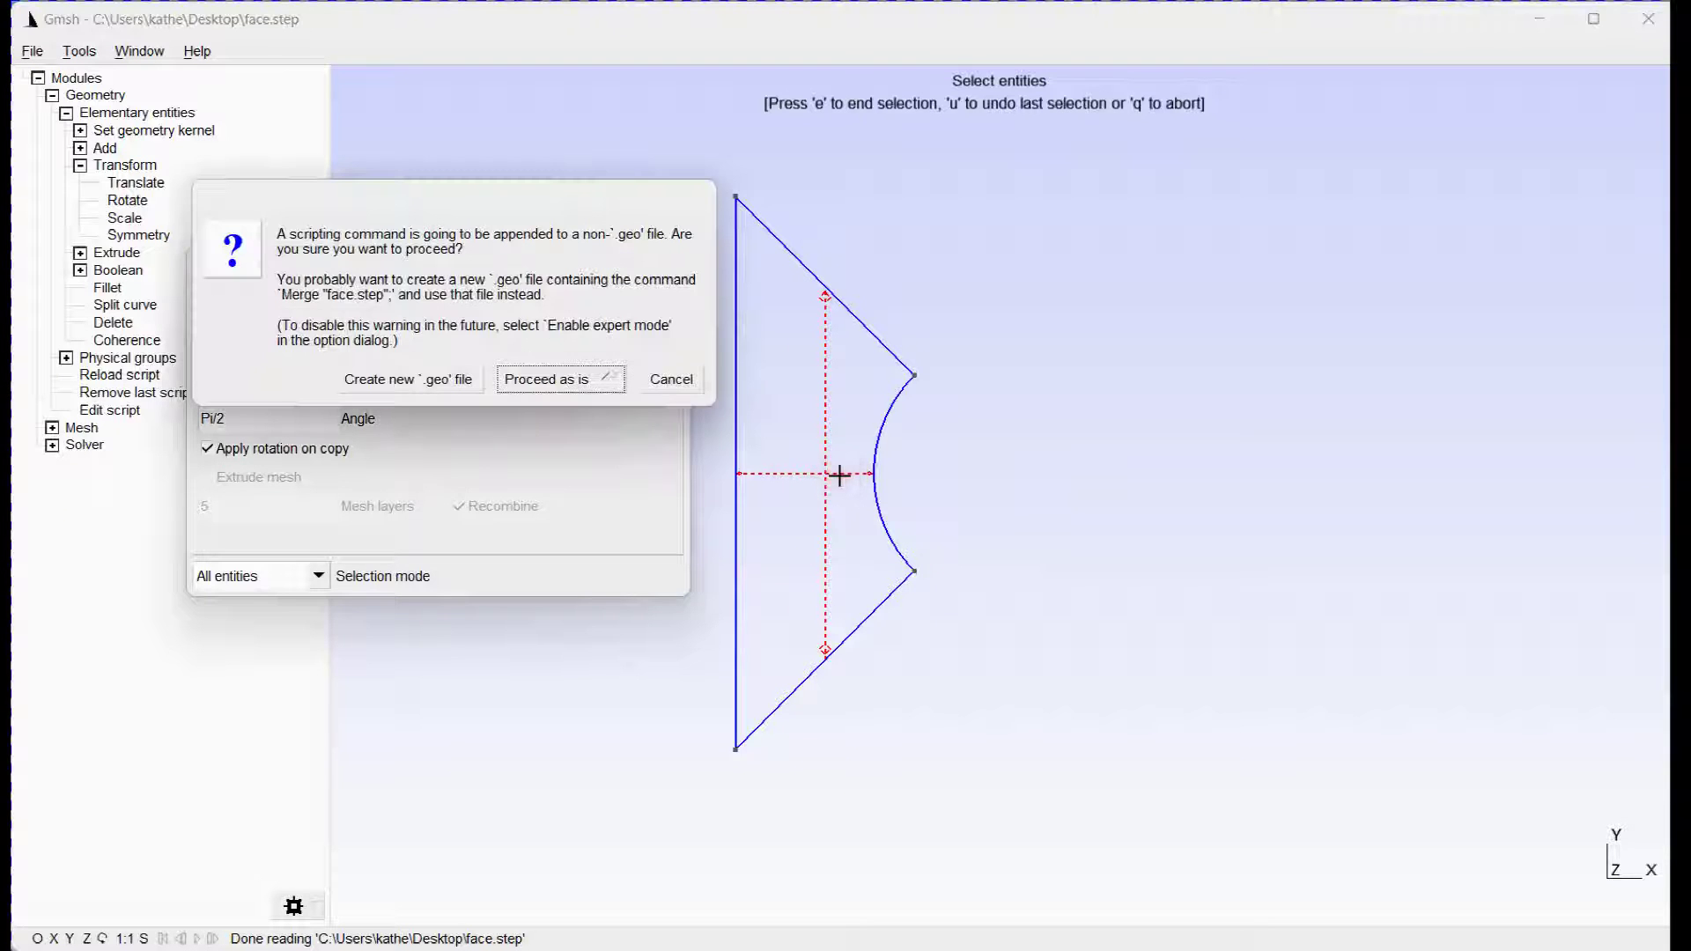
click(432, 384)
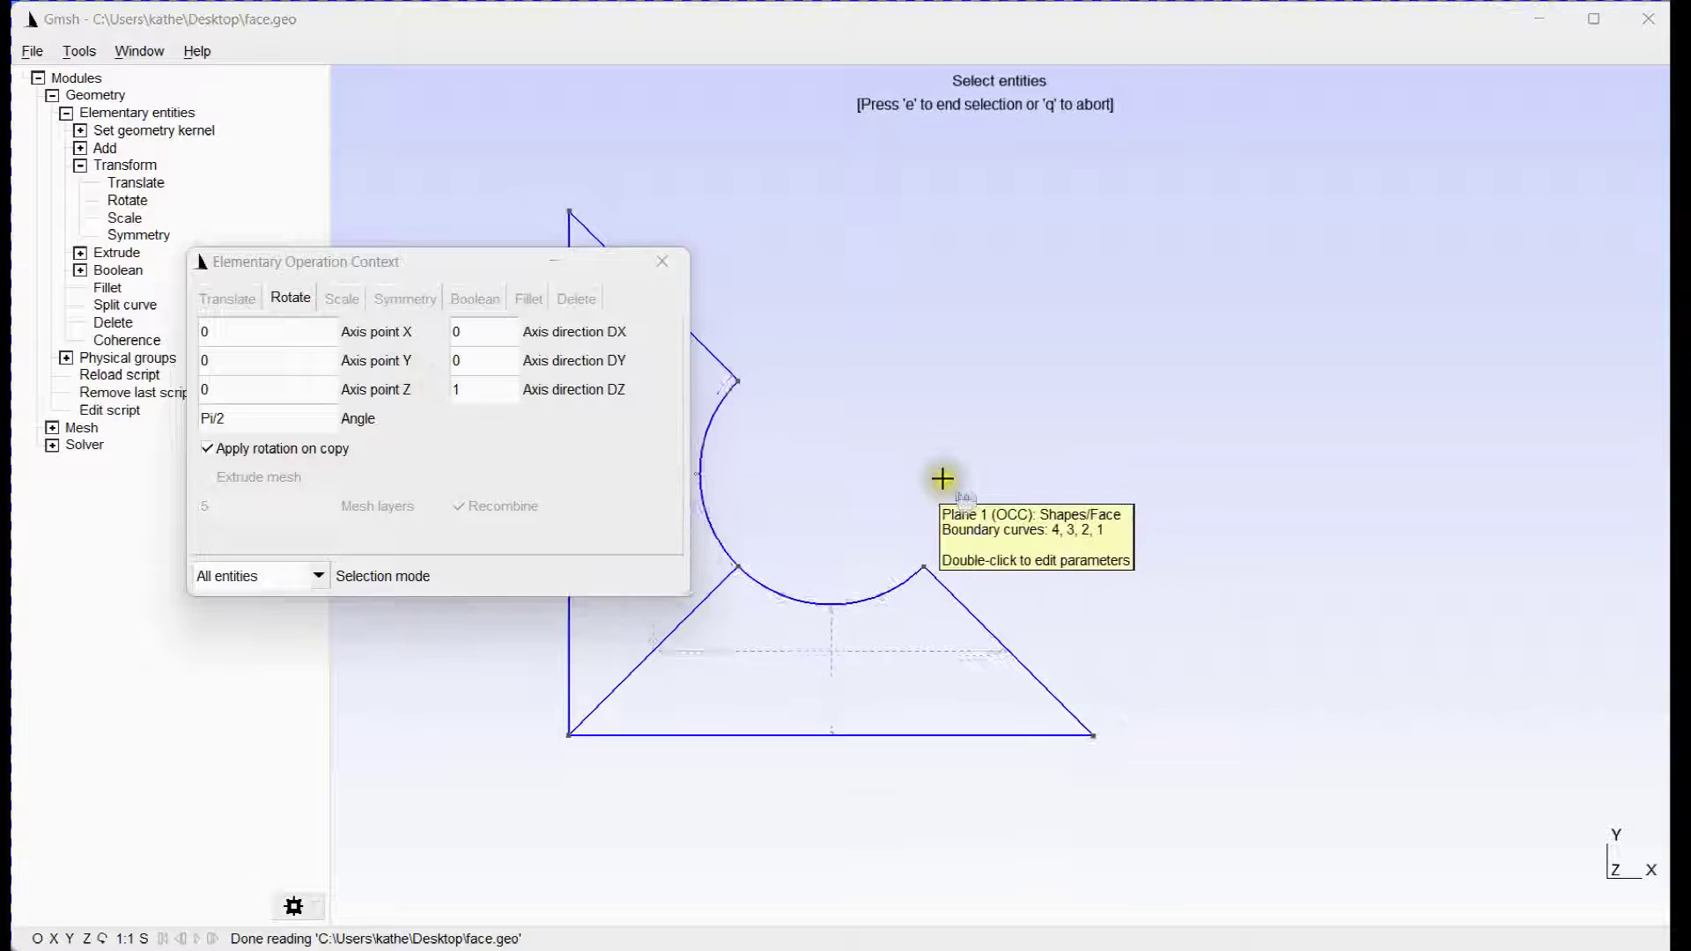
scroll(948, 470, down, 3)
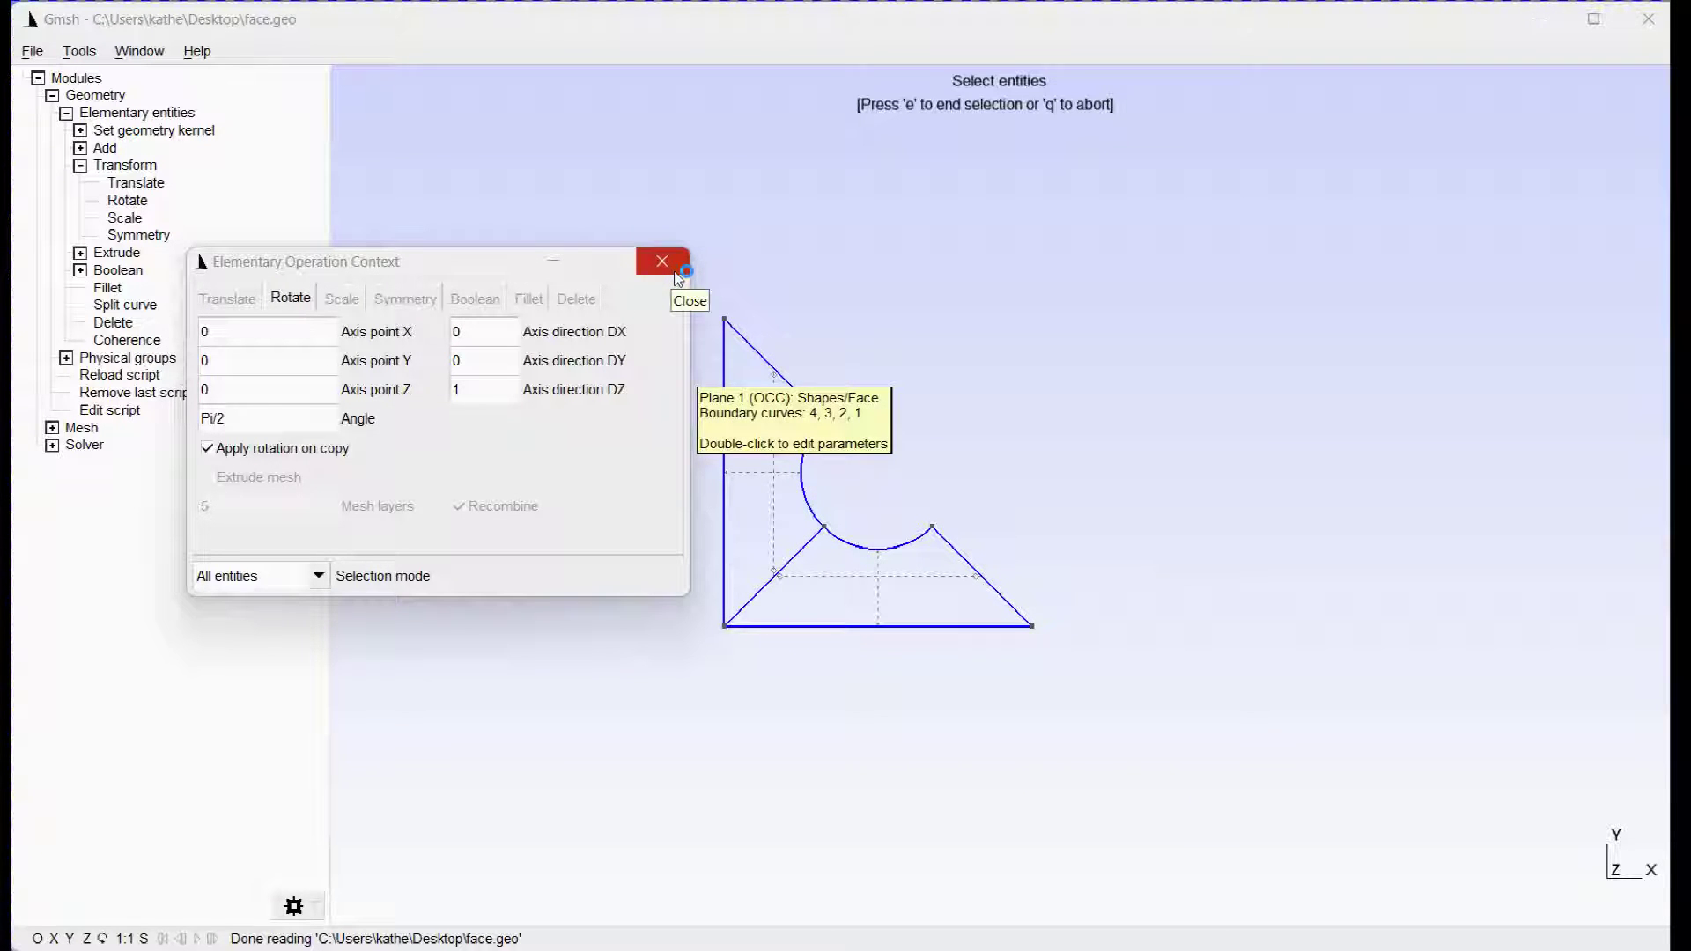
click(881, 291)
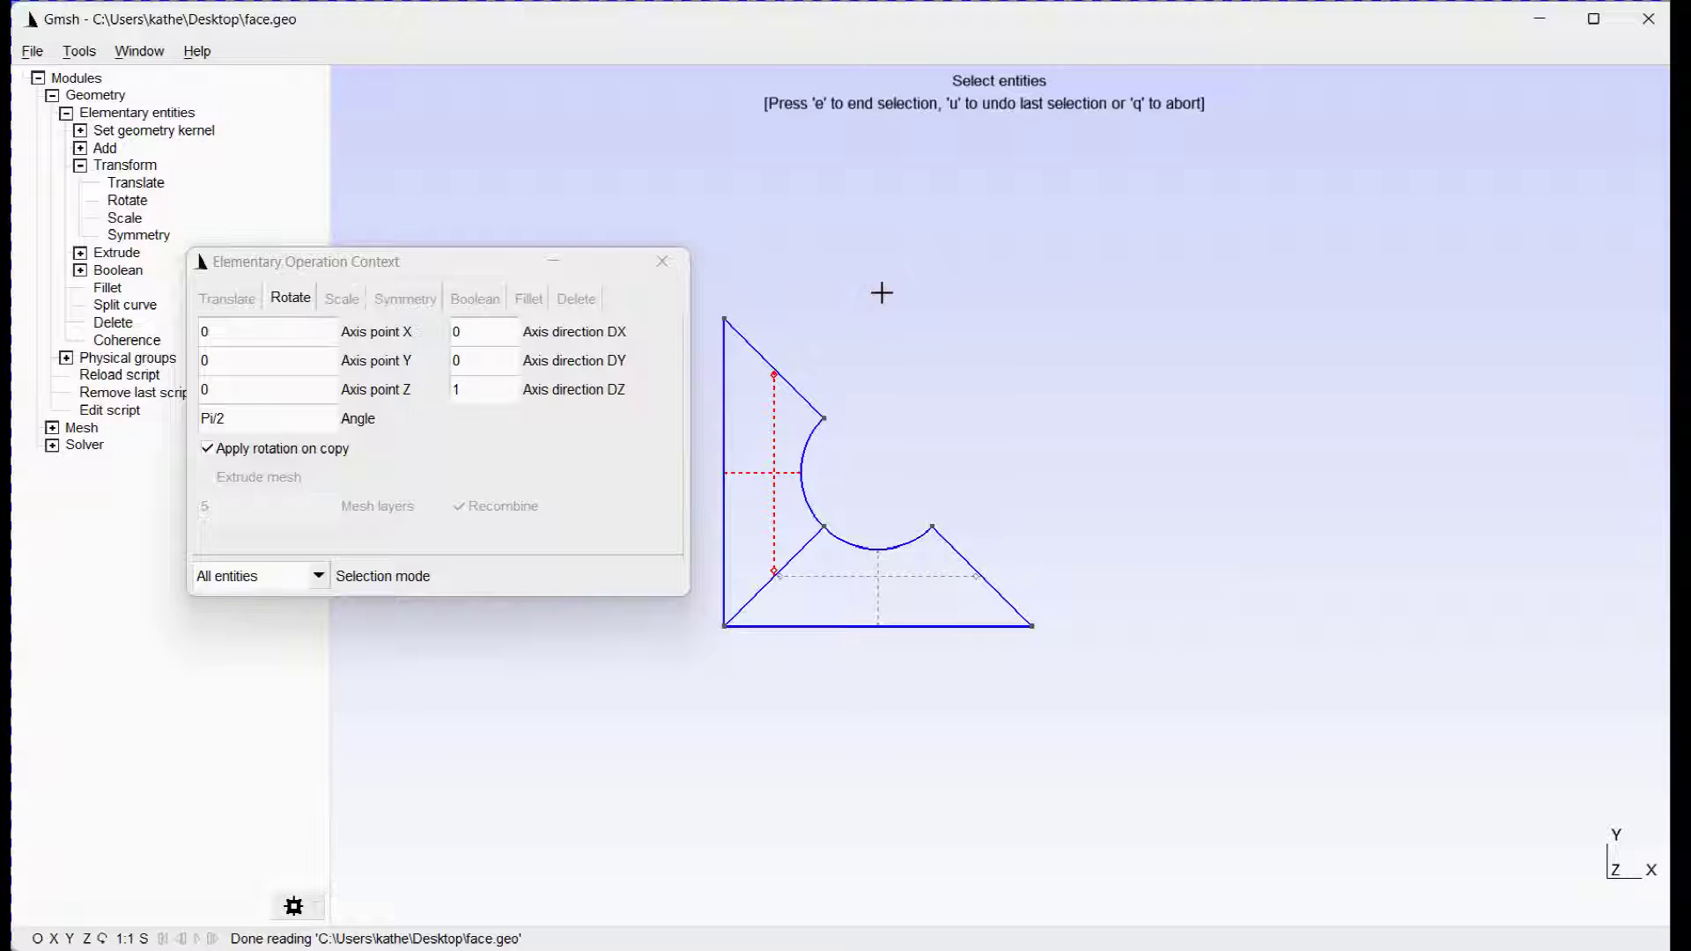
key(q)
Open the geometry script for editing and append two more copies of its Rotate block
scroll(786, 548, up, 3)
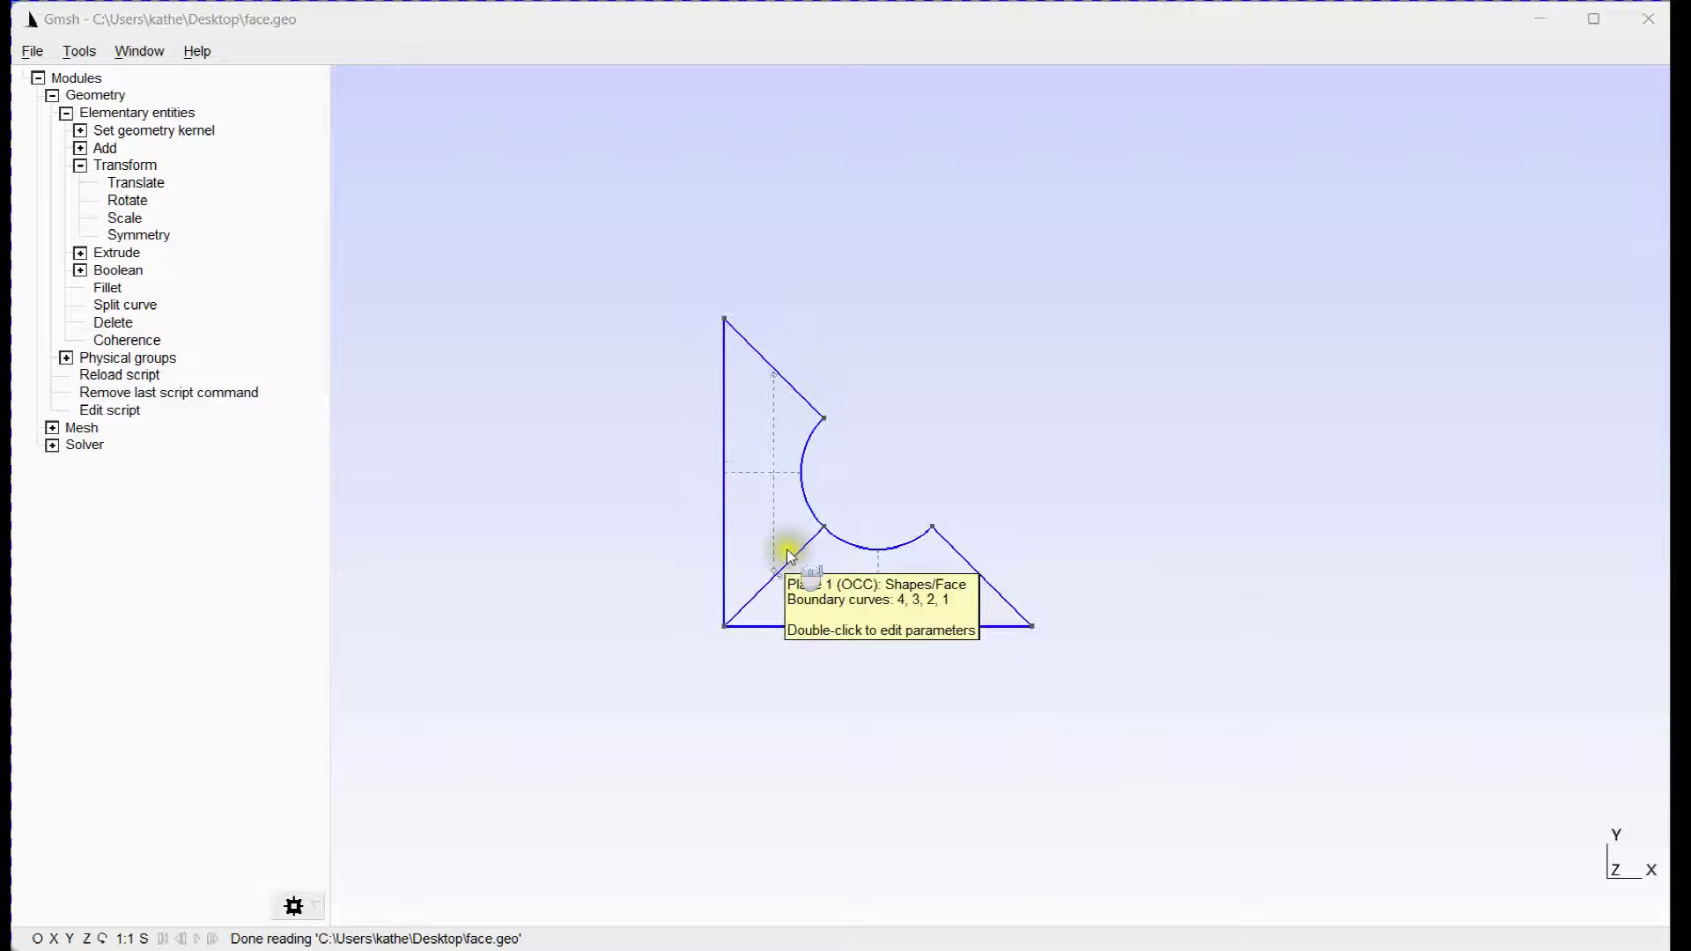
click(130, 408)
drag(186, 443, 175, 405)
key(ctrl+c)
click(188, 459)
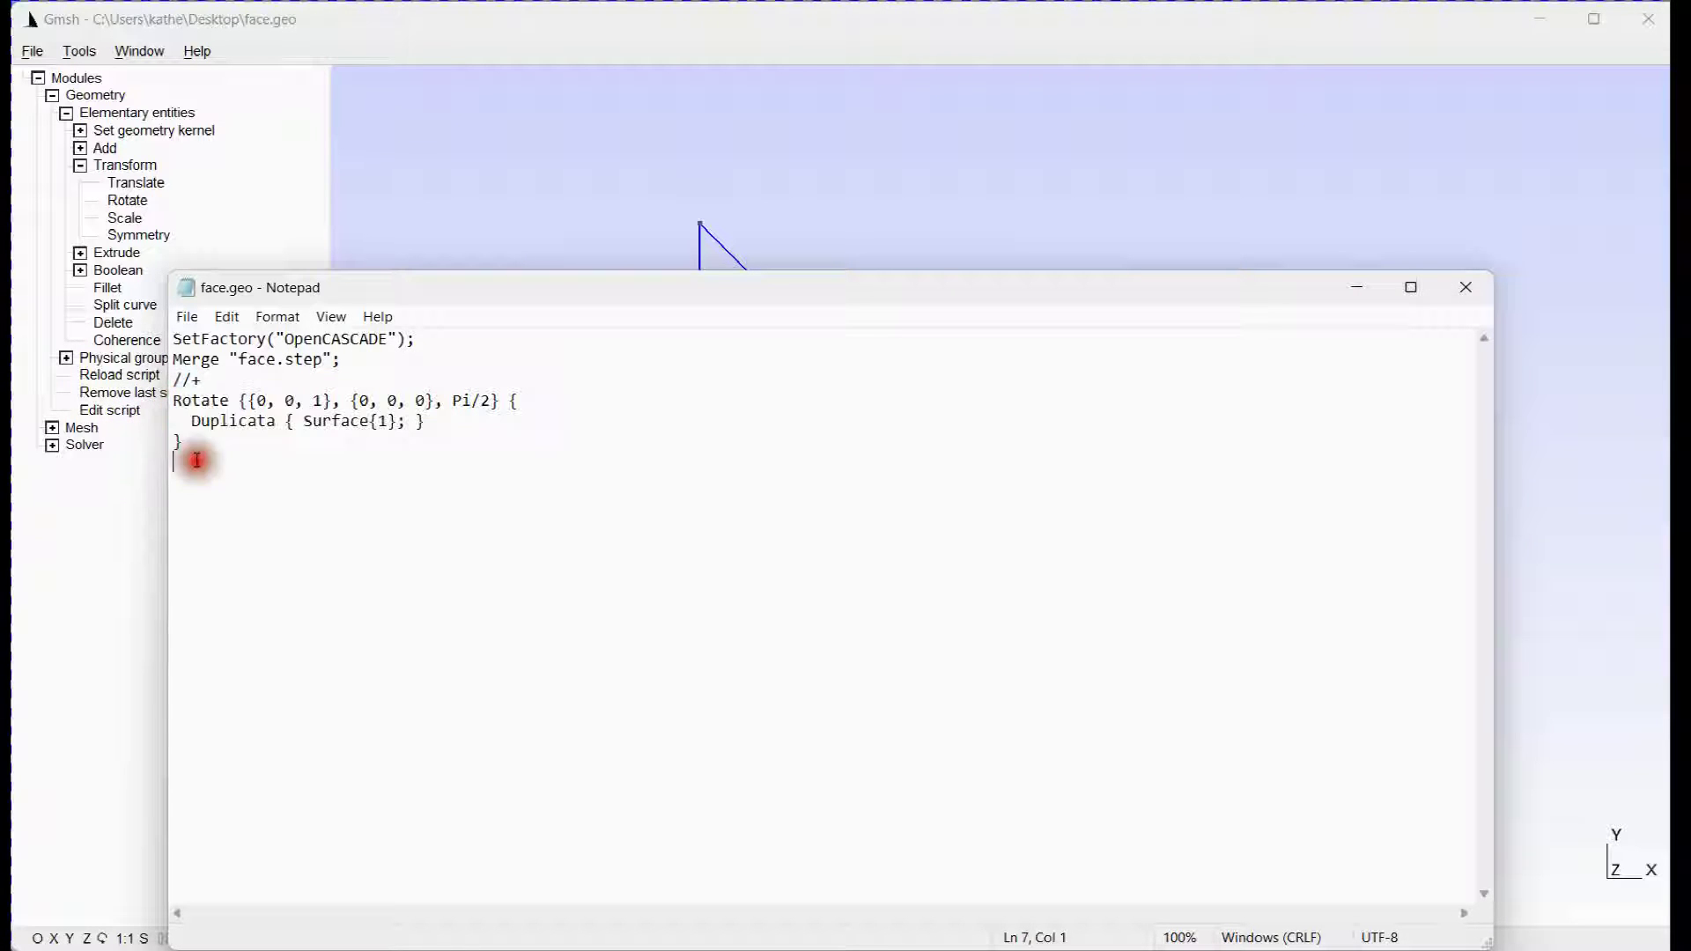
key(ctrl+v)
key(ctrl+v)
Change the duplicated surface to 2 in the second Rotate block and to 3 in the third
click(388, 483)
click(384, 483)
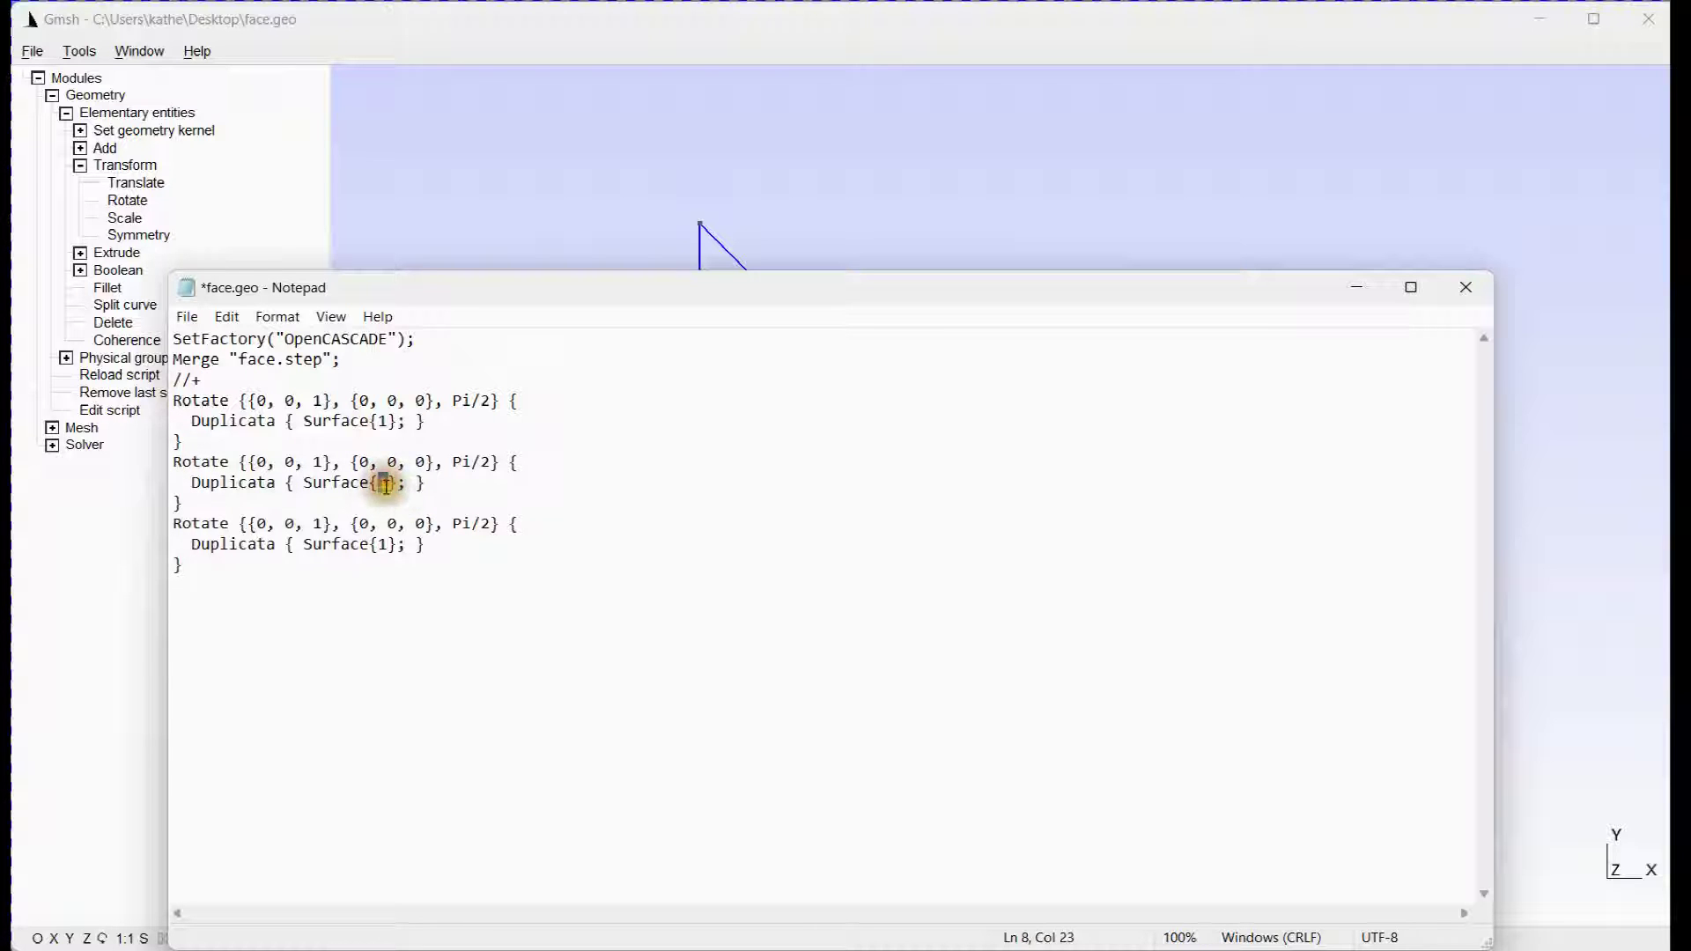
key(Delete)
text(2)
click(384, 544)
key(Delete)
text(3)
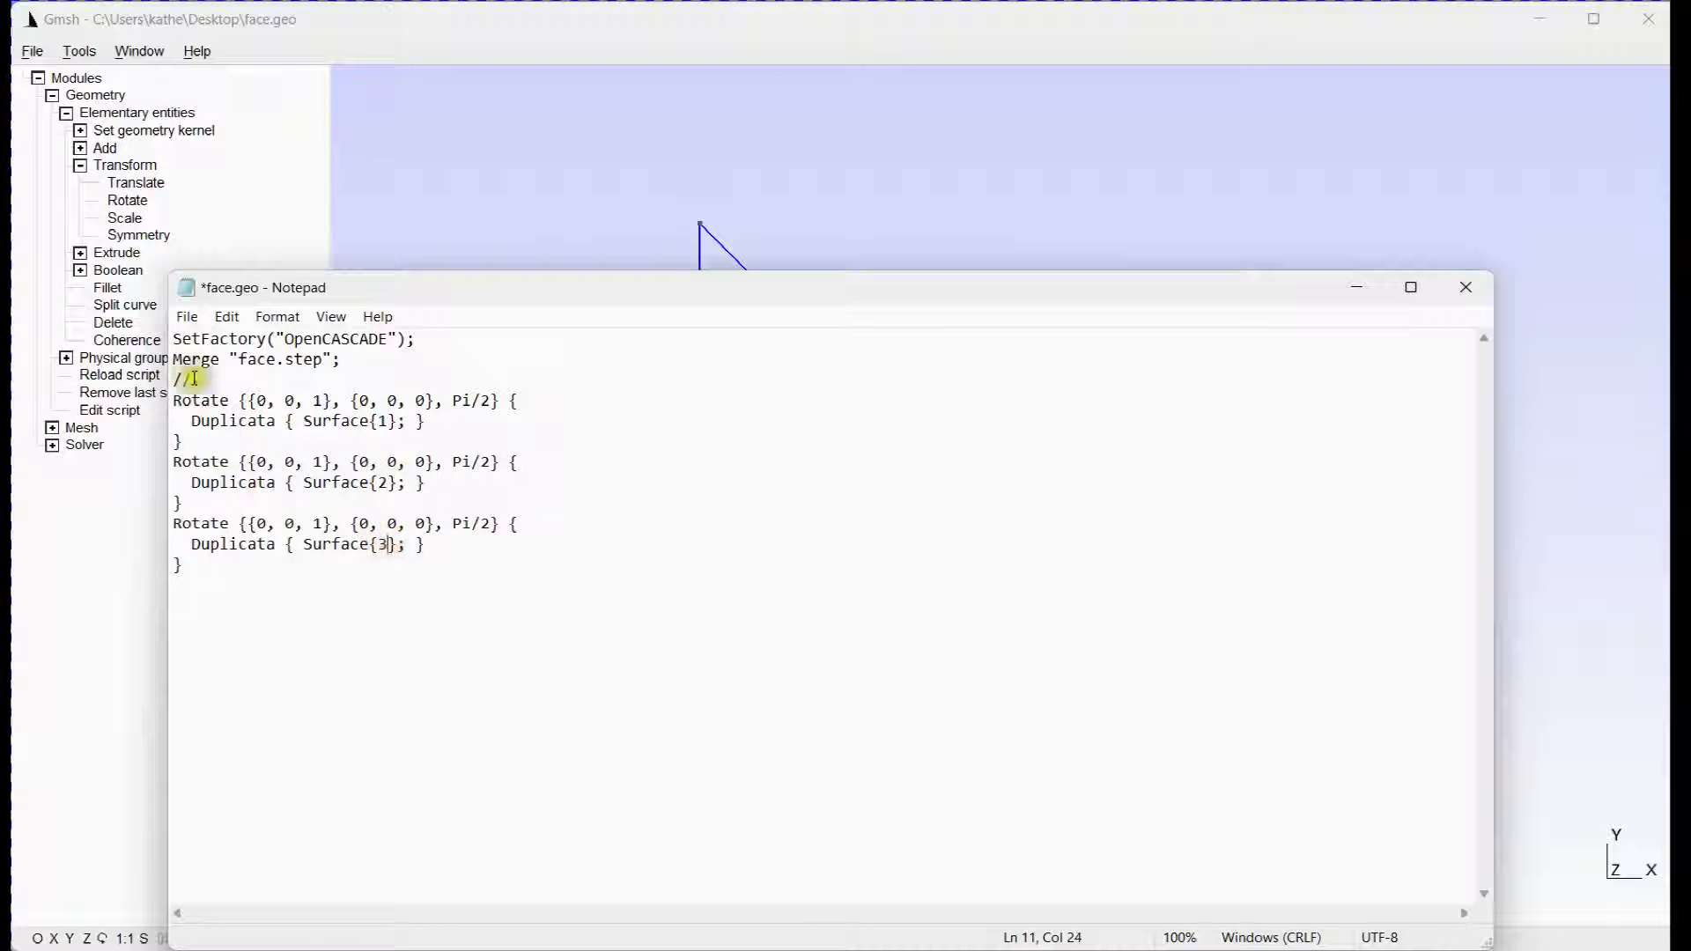
Save and close the face.geo script, and reload it in Gmsh
click(187, 317)
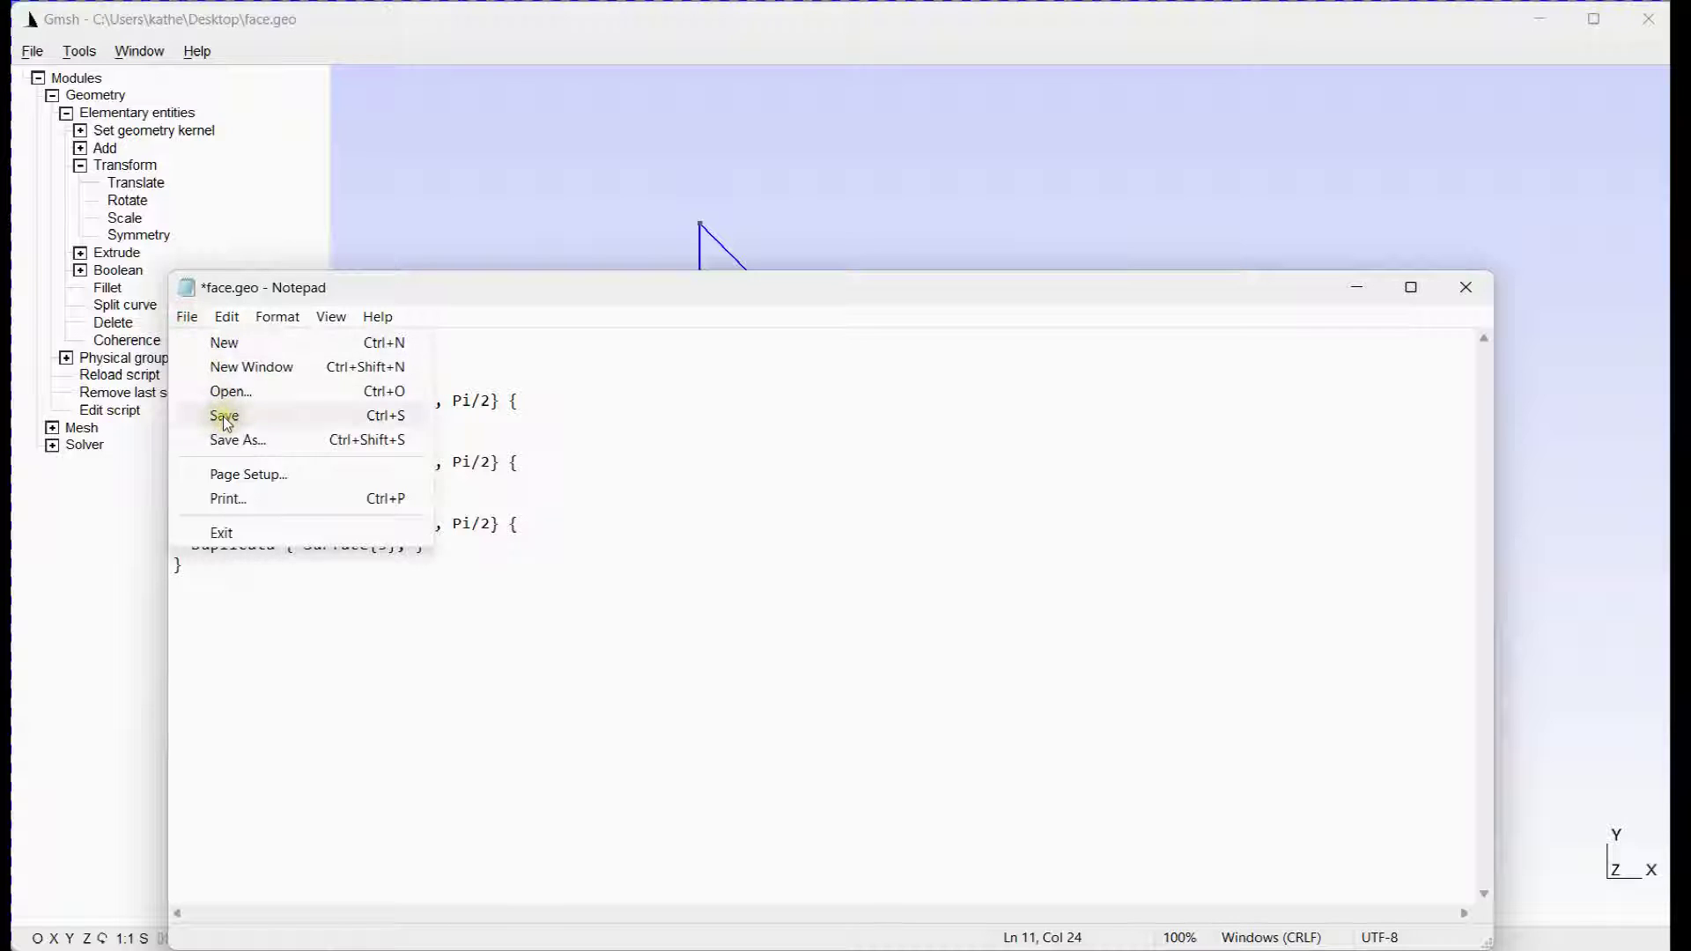
click(223, 416)
click(195, 315)
click(236, 532)
click(132, 377)
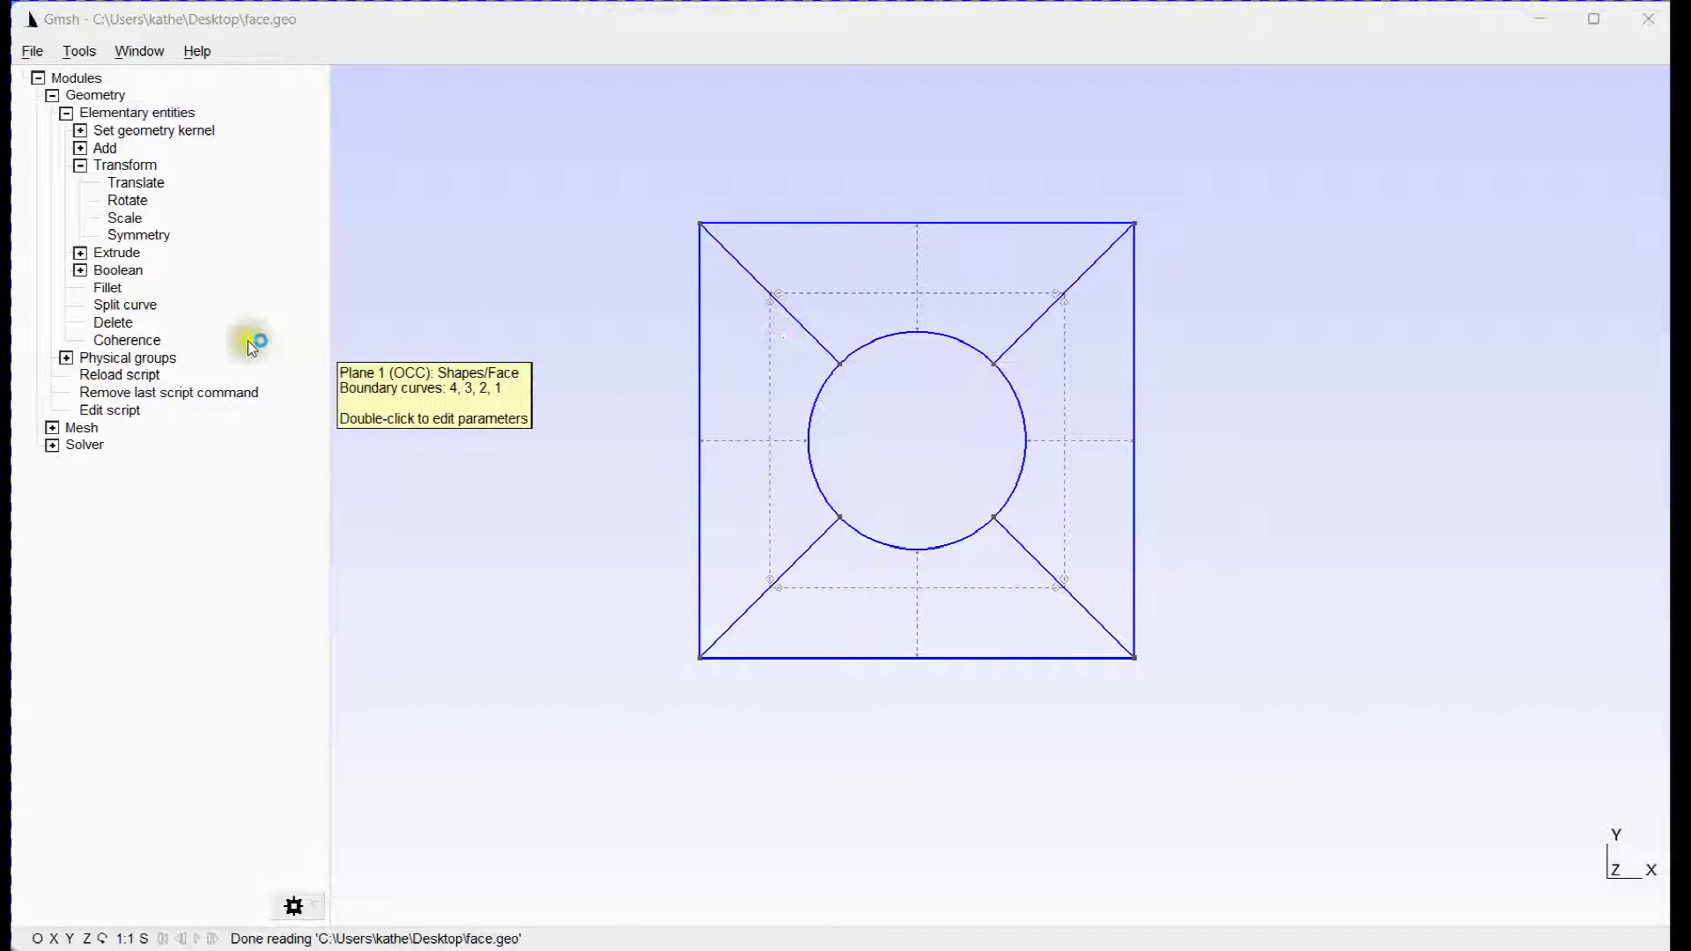
Turn on curve labels in the geometry visibility options and inspect the labels along the shared diagonal edges
click(85, 53)
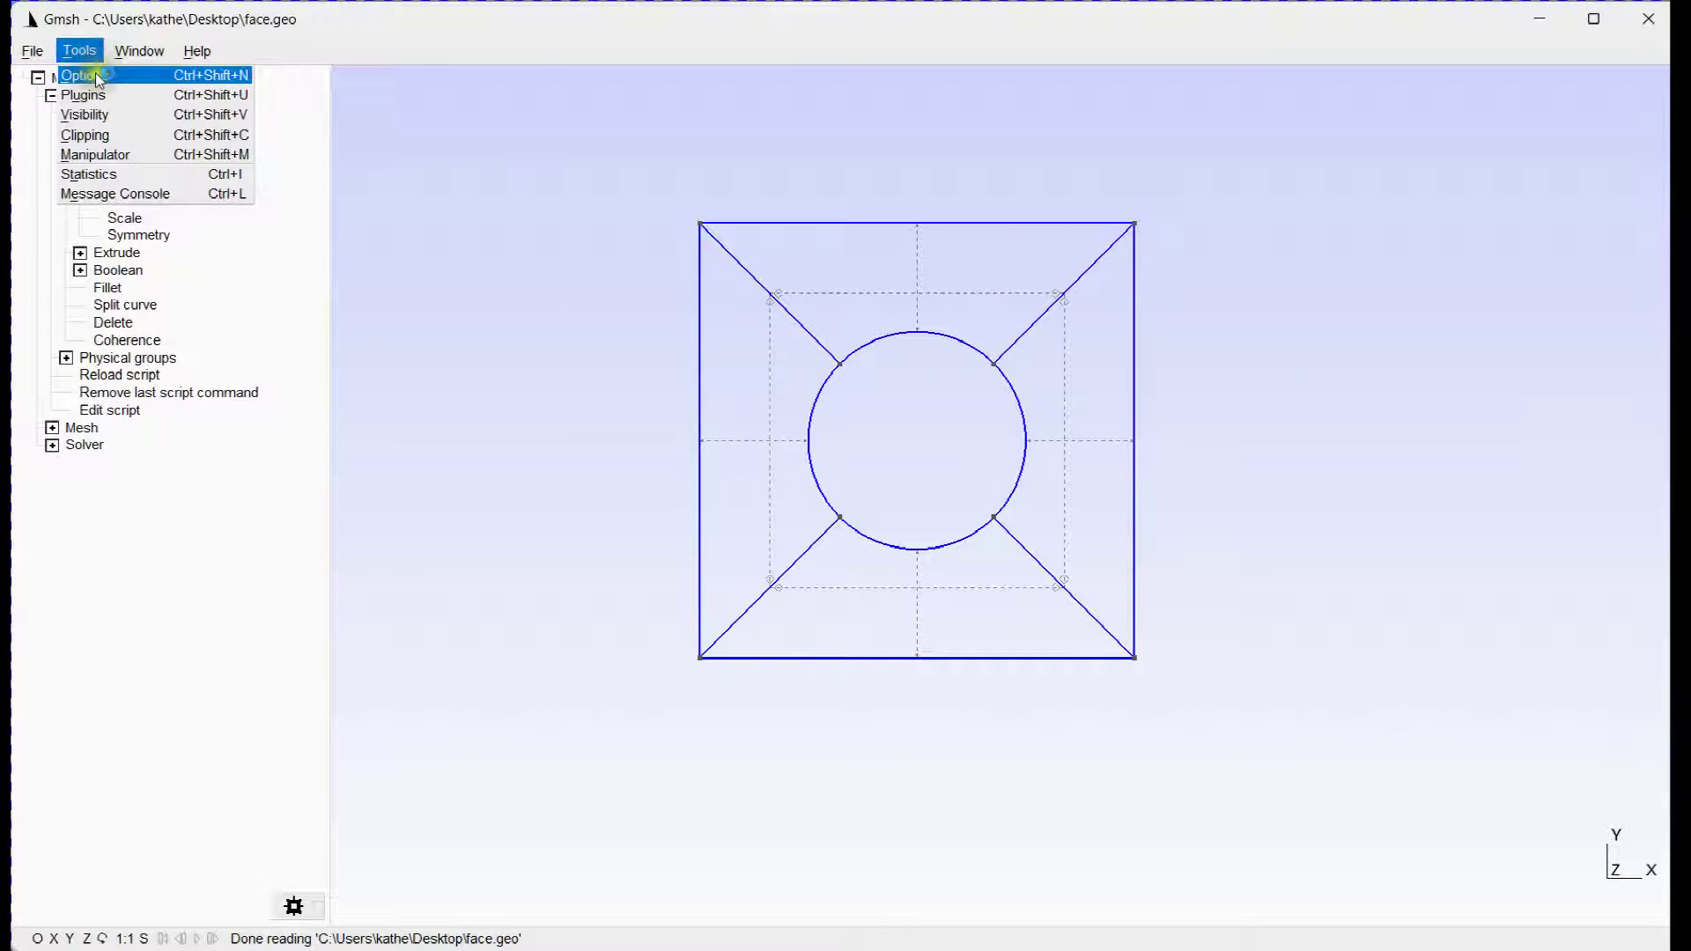
click(97, 77)
click(1123, 321)
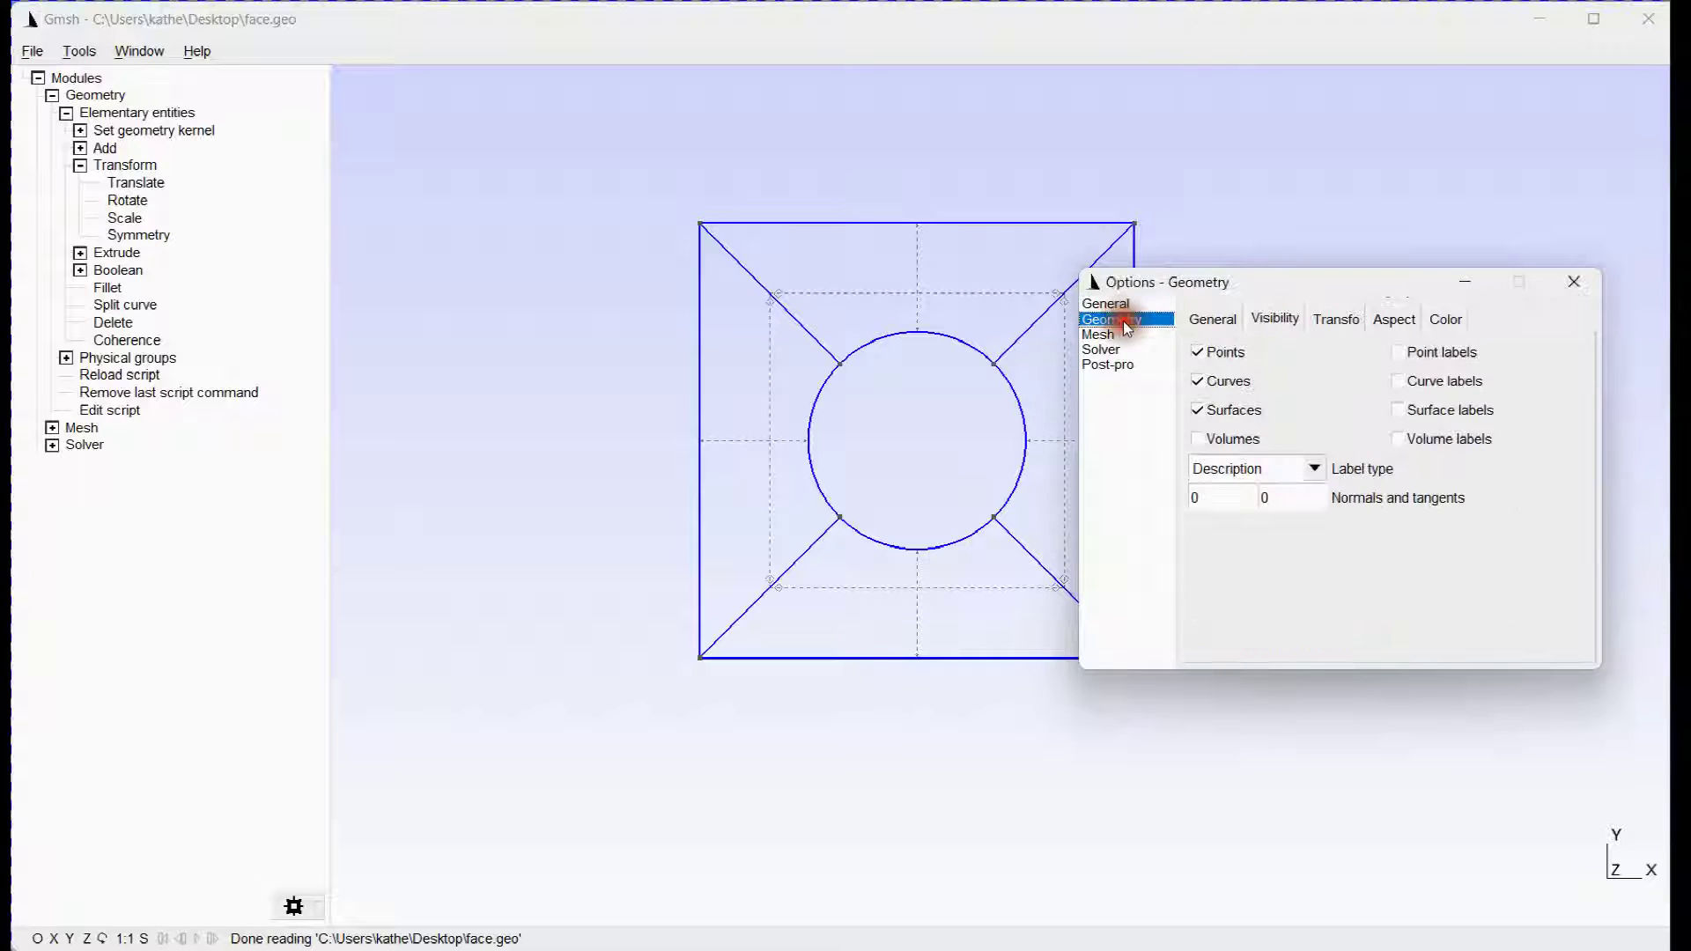
click(1445, 384)
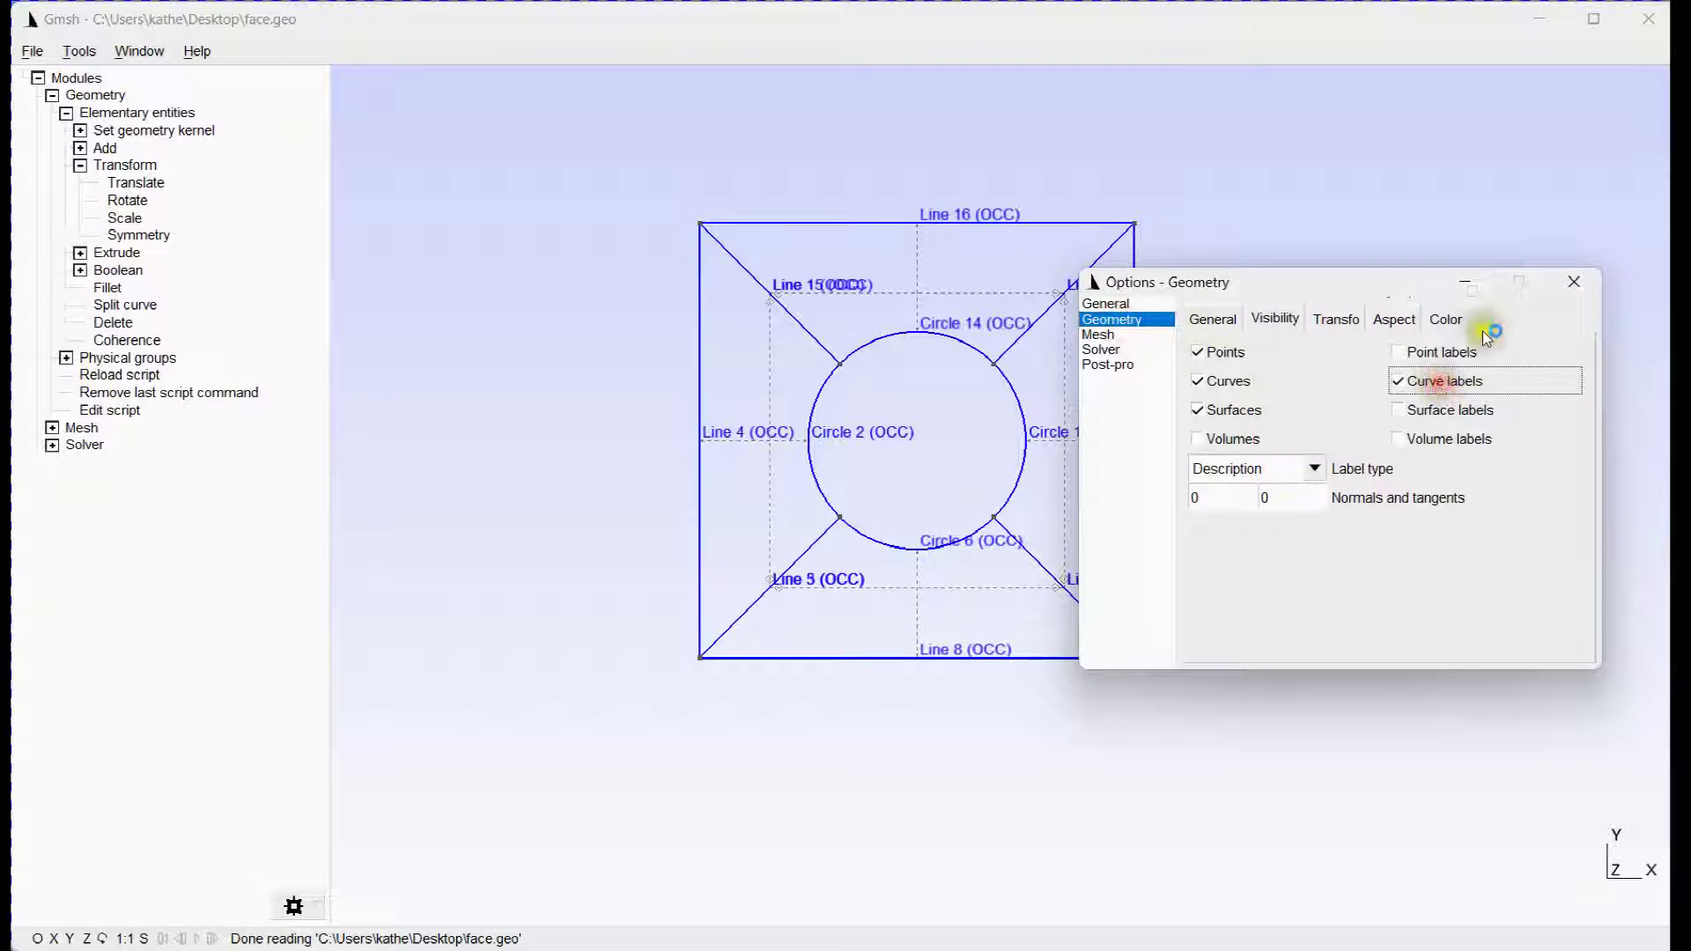
click(1585, 287)
scroll(779, 272, down, 1)
scroll(779, 271, up, 5)
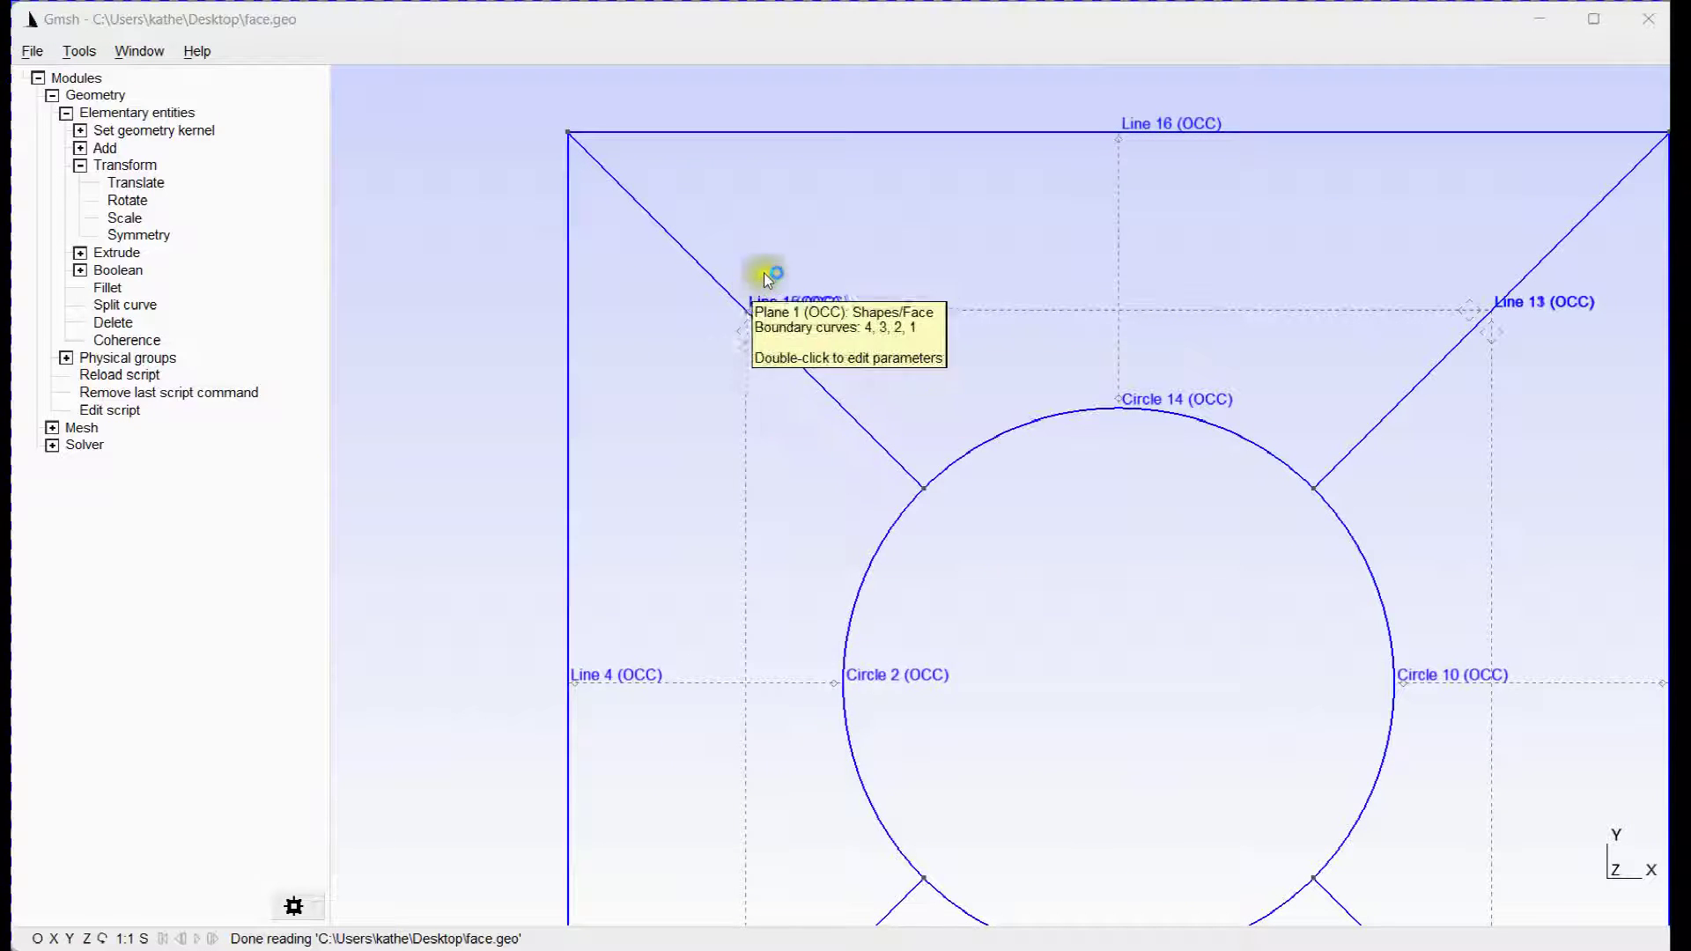
scroll(759, 290, down, 4)
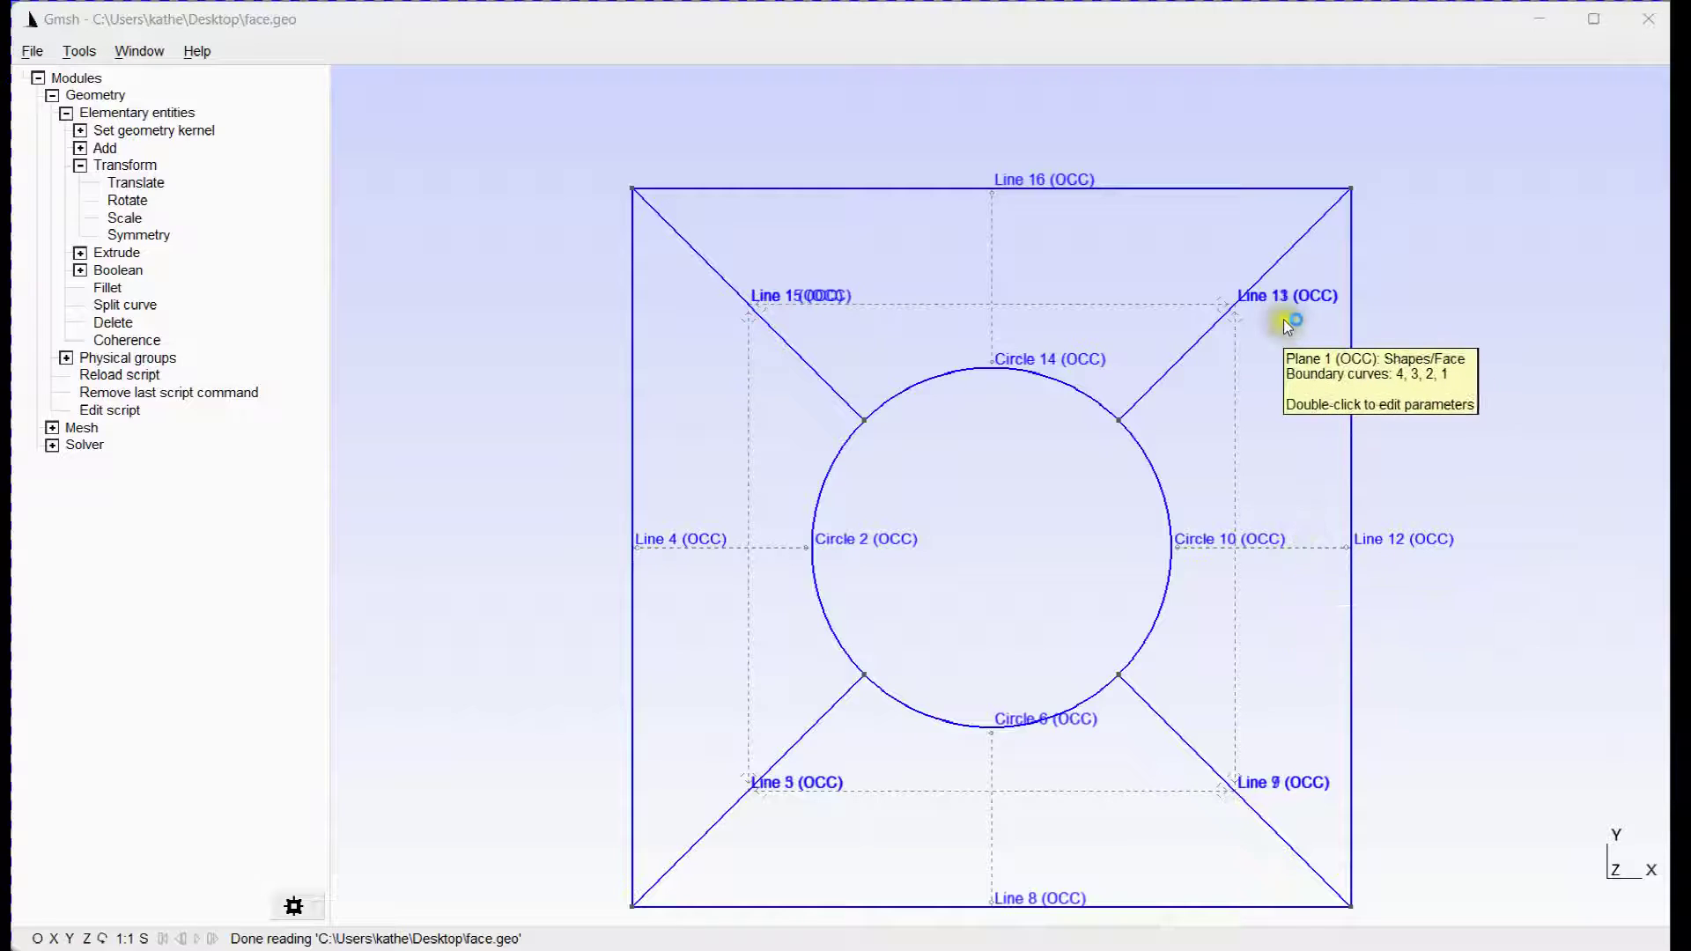
Apply Coherence to merge the duplicate edges between the four faces, and reload the script
click(150, 344)
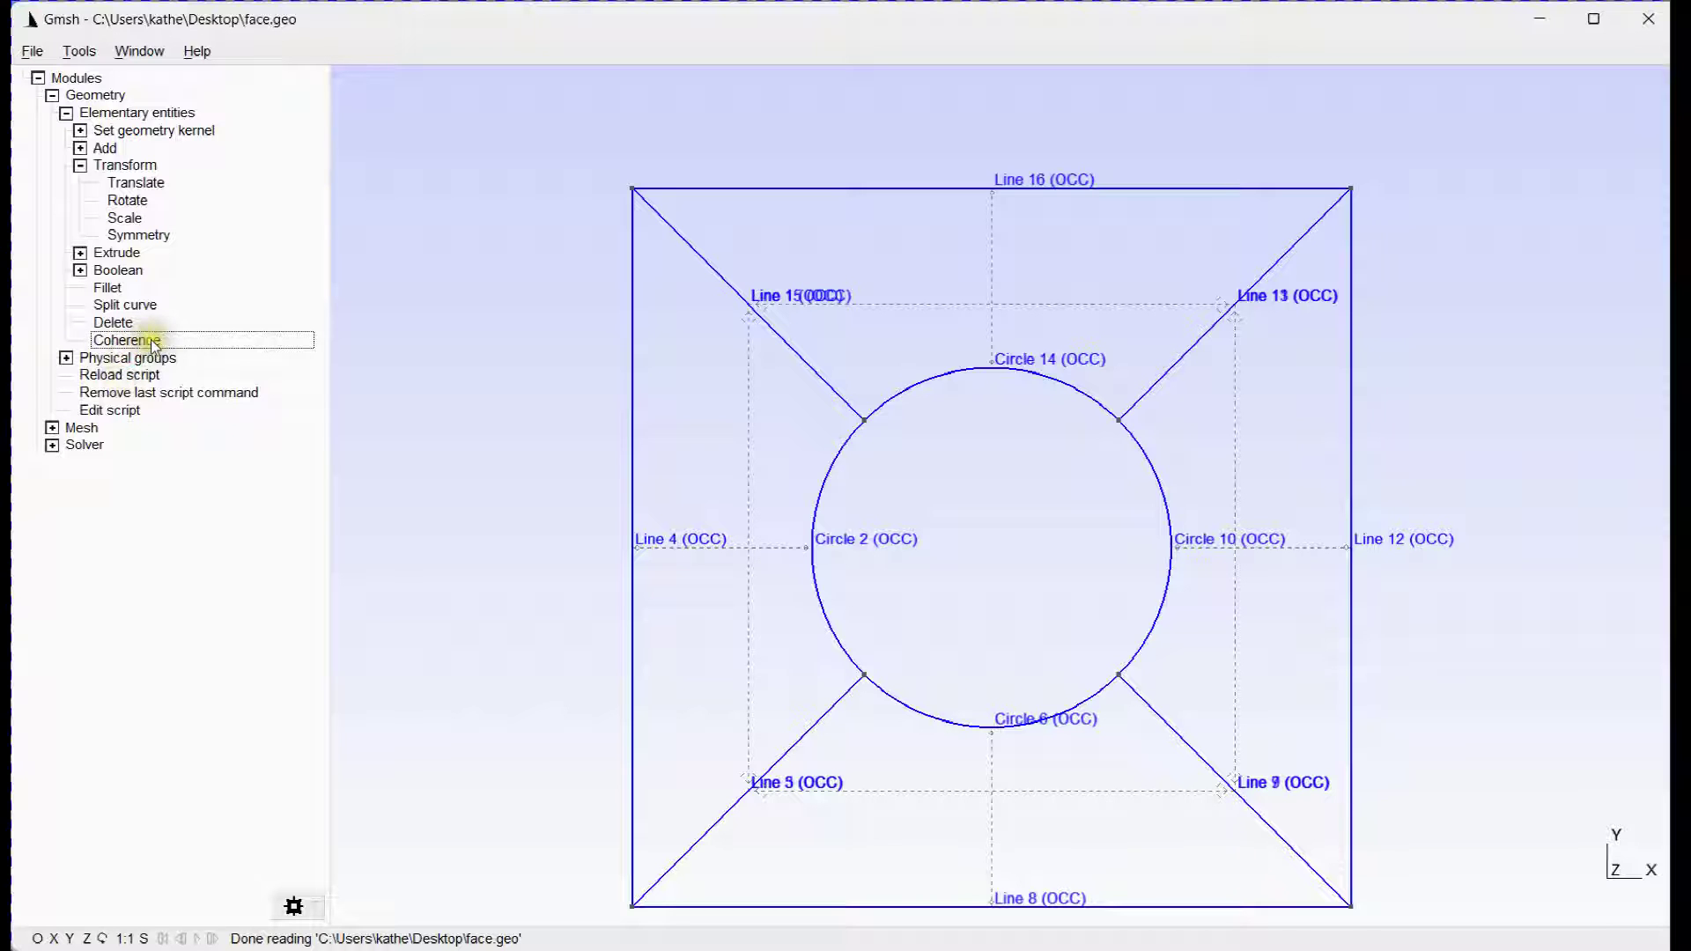
click(122, 376)
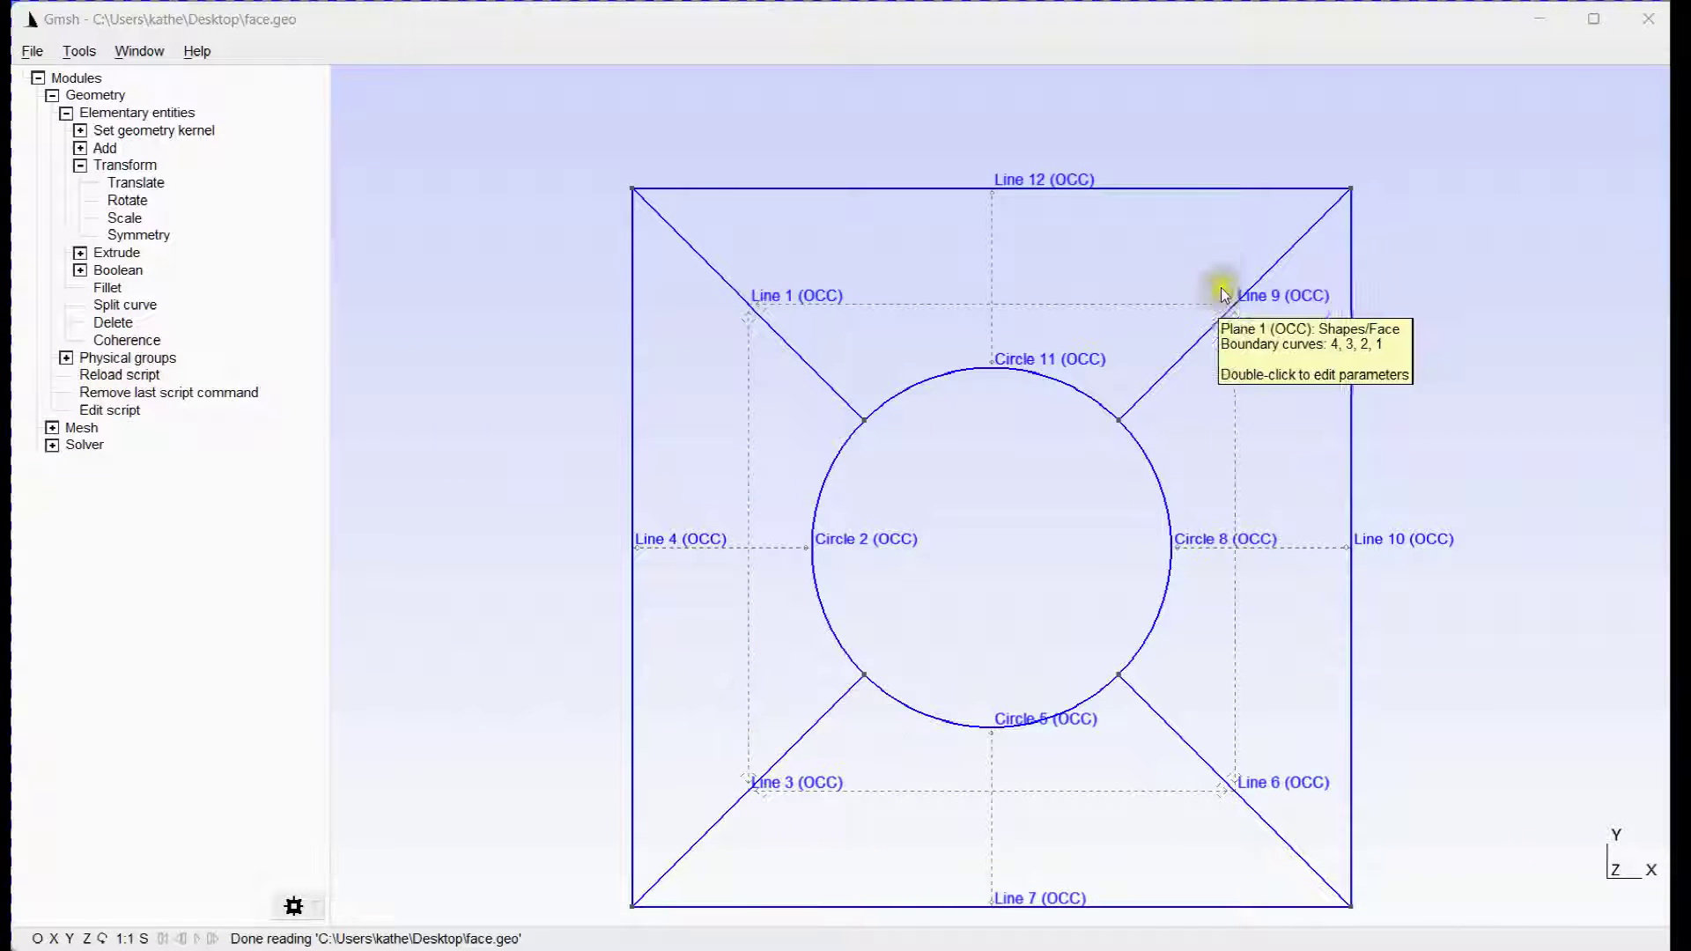
scroll(1238, 333, down, 1)
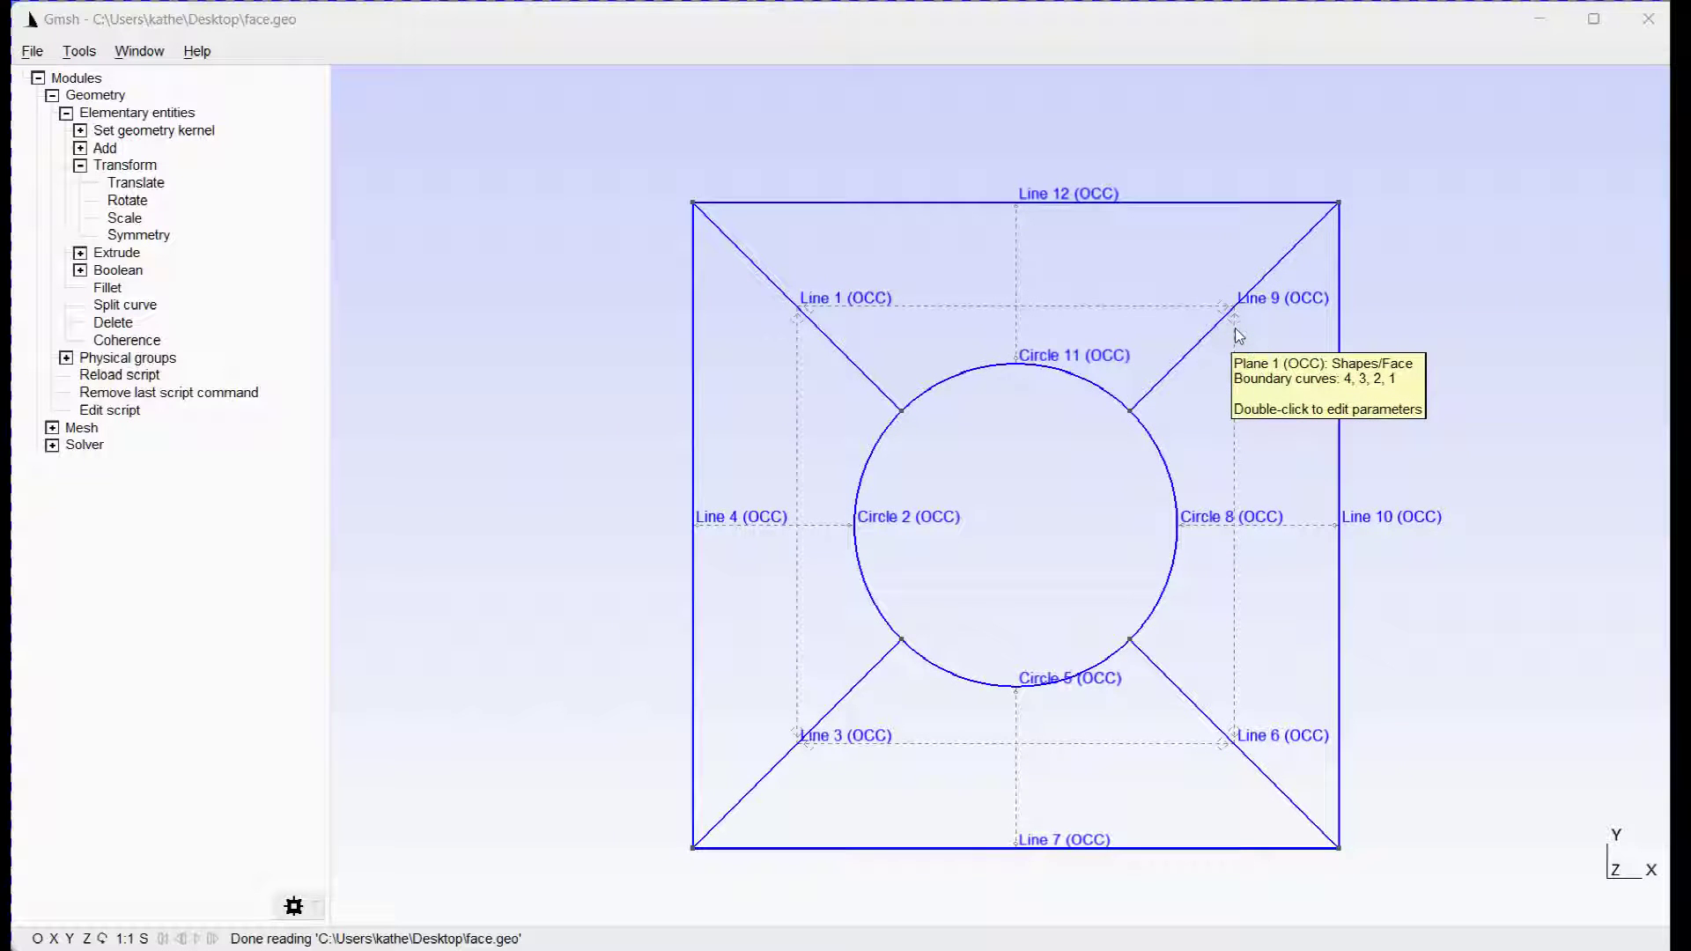
click(997, 231)
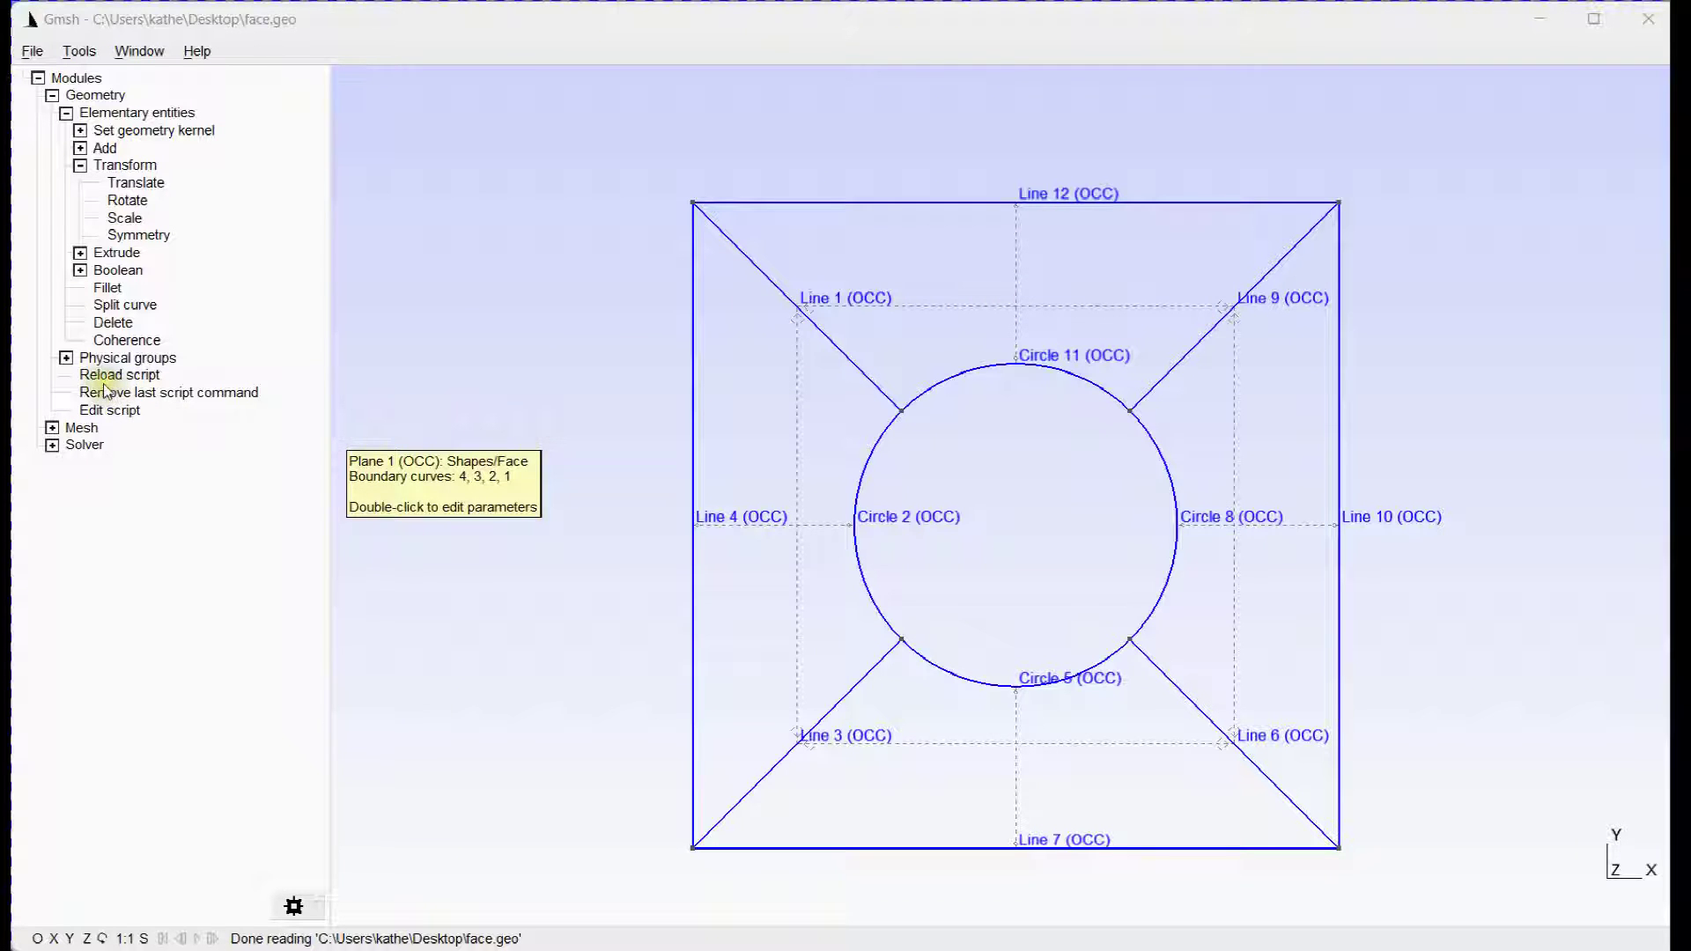
click(74, 376)
click(67, 358)
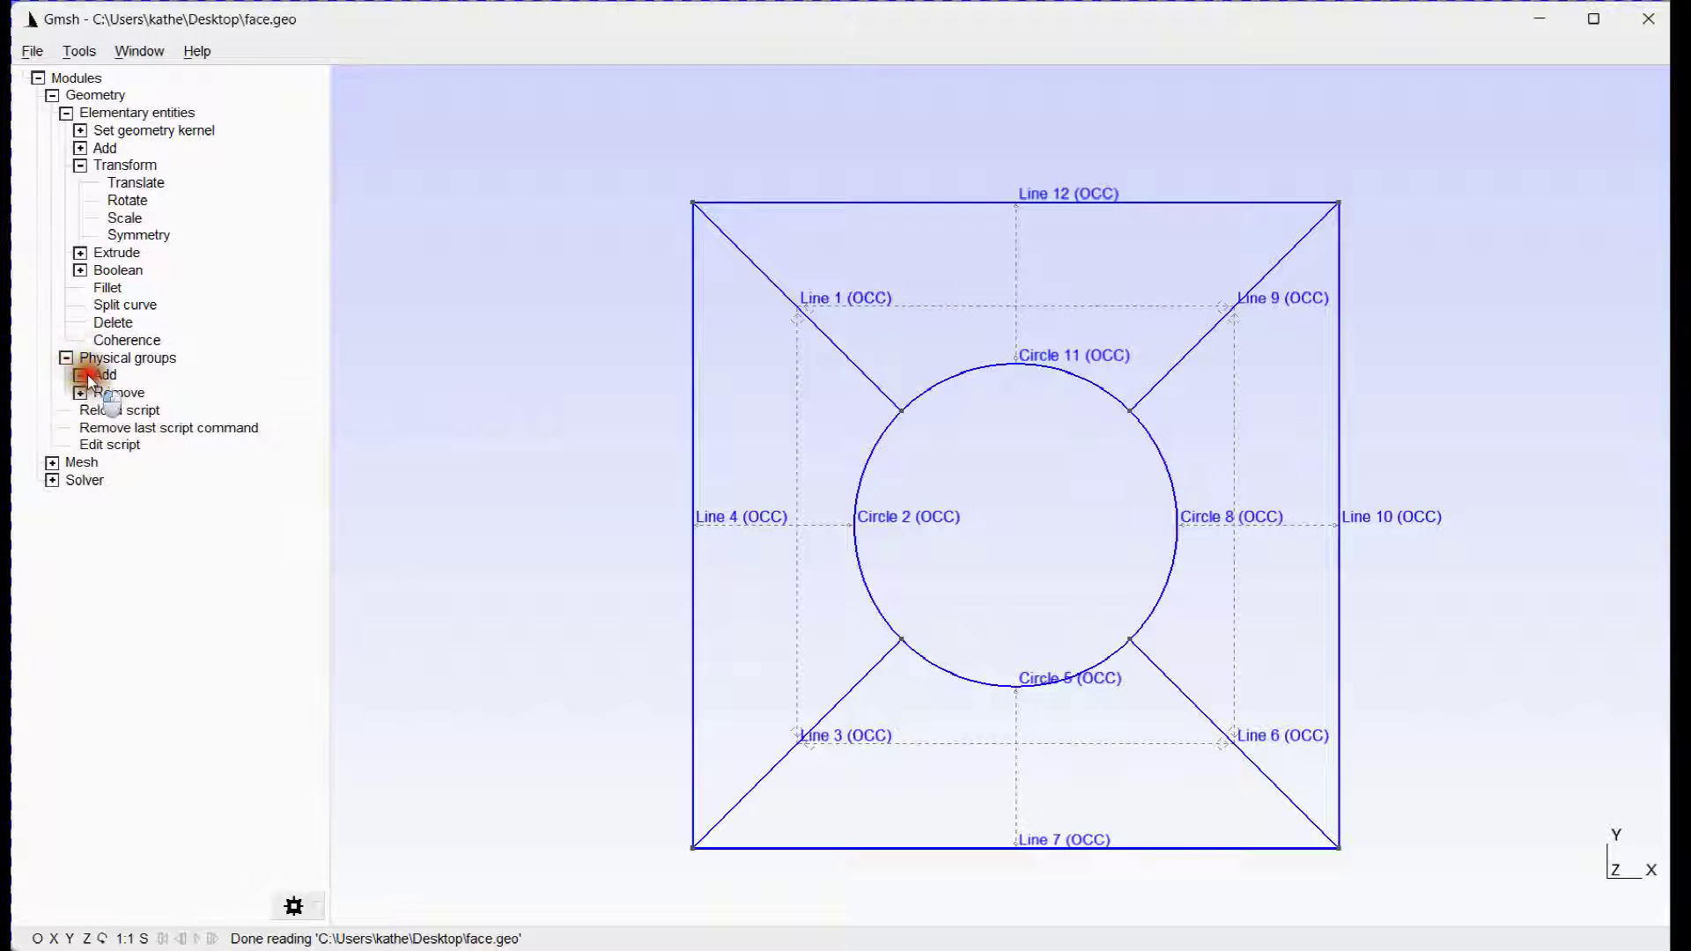
click(80, 375)
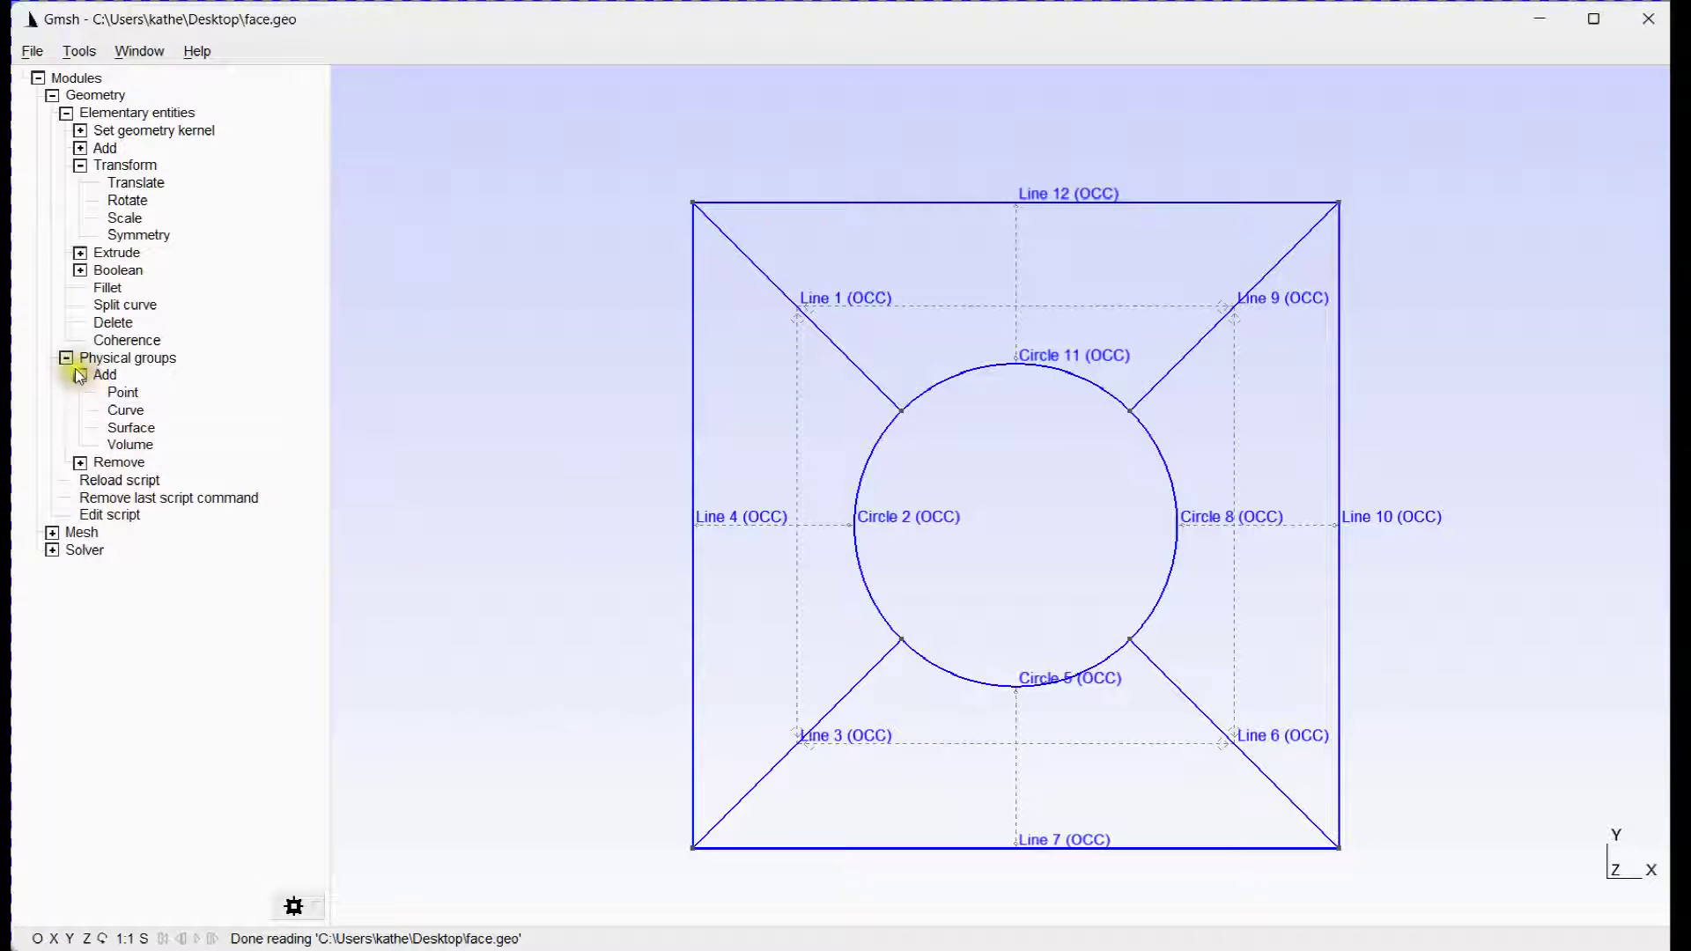
click(66, 358)
Define the plate's outer edge Line 4 as a transfinite curve with 10 points and Progression 1
click(53, 428)
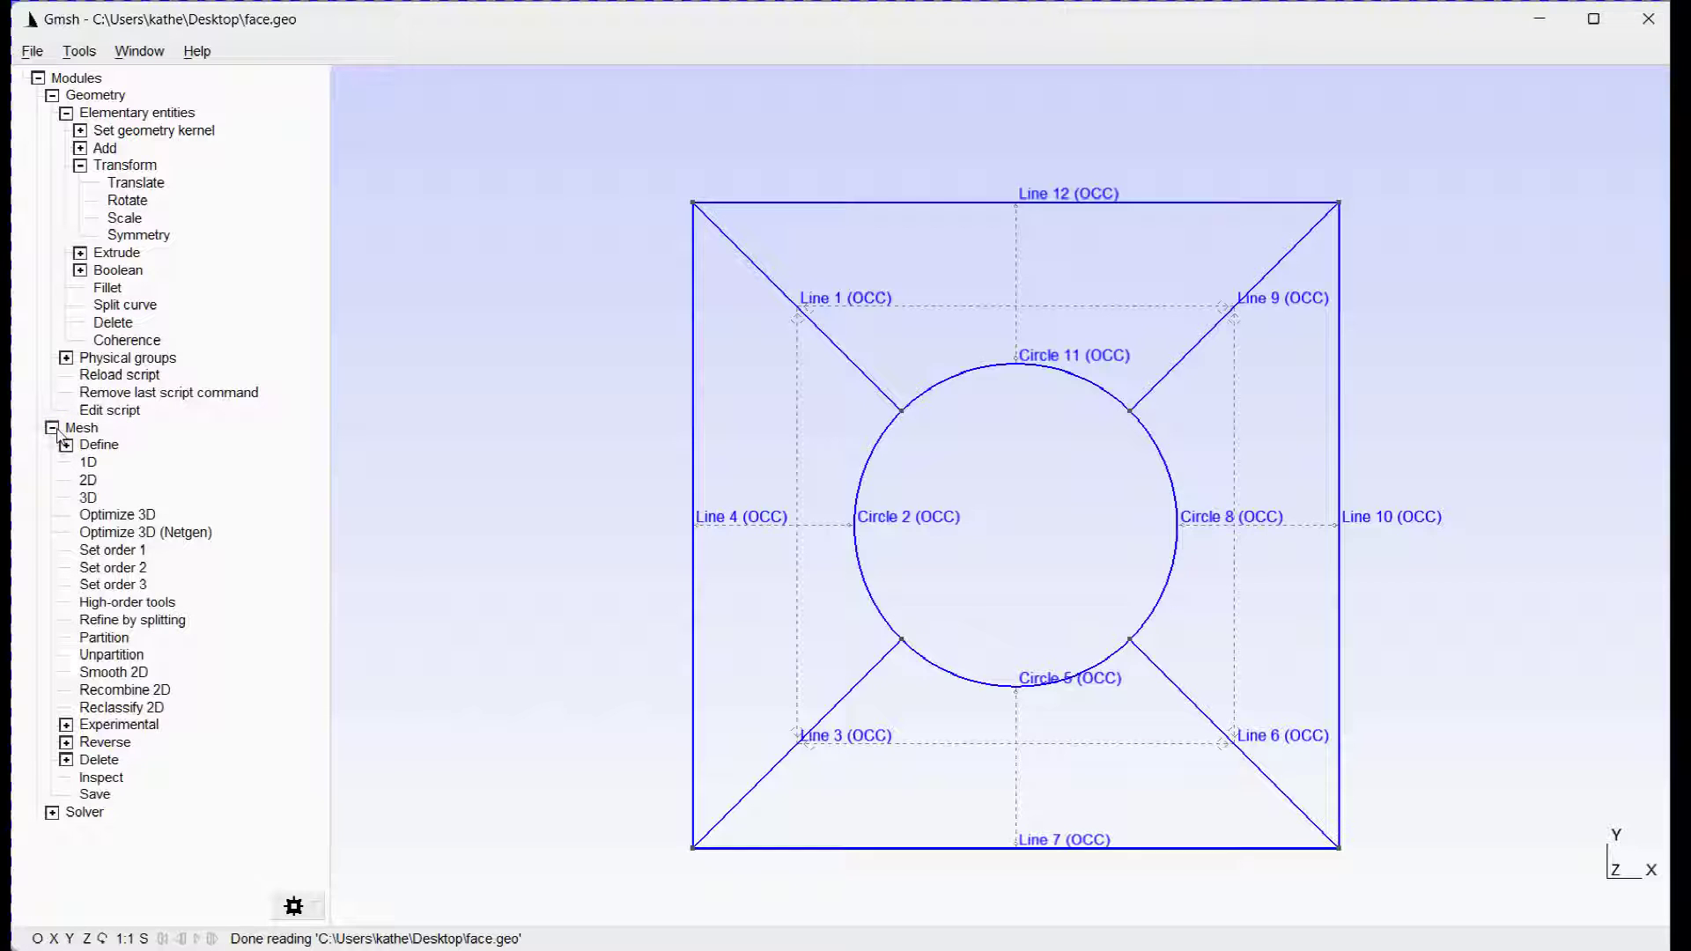
click(66, 445)
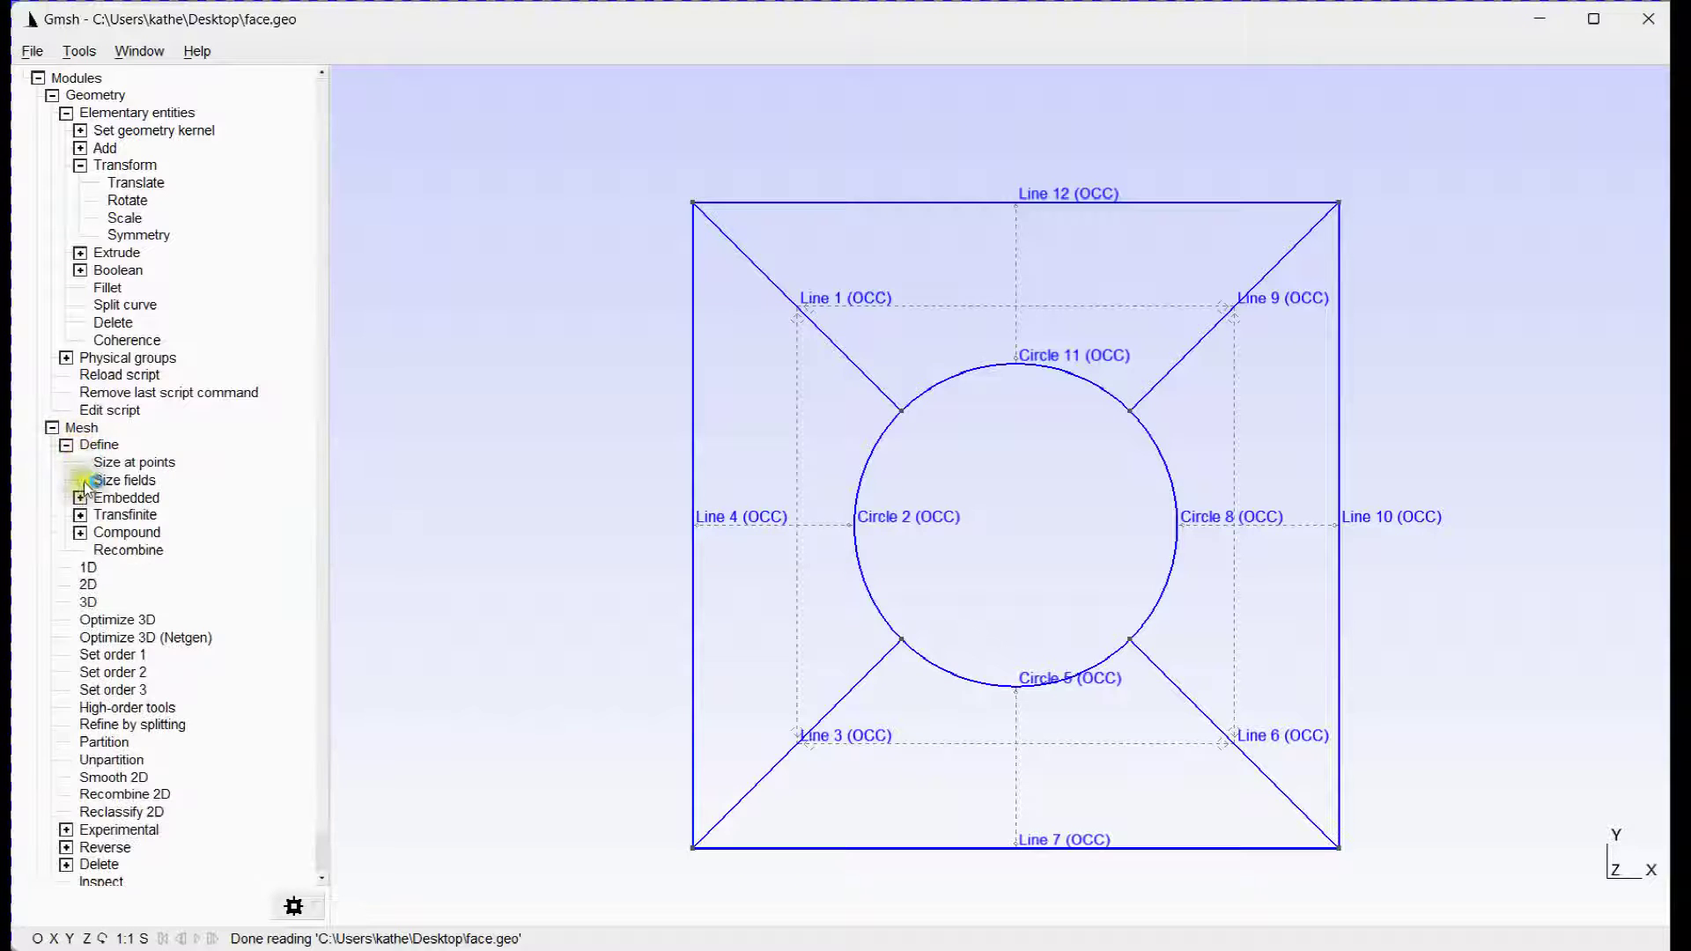
click(79, 514)
click(123, 533)
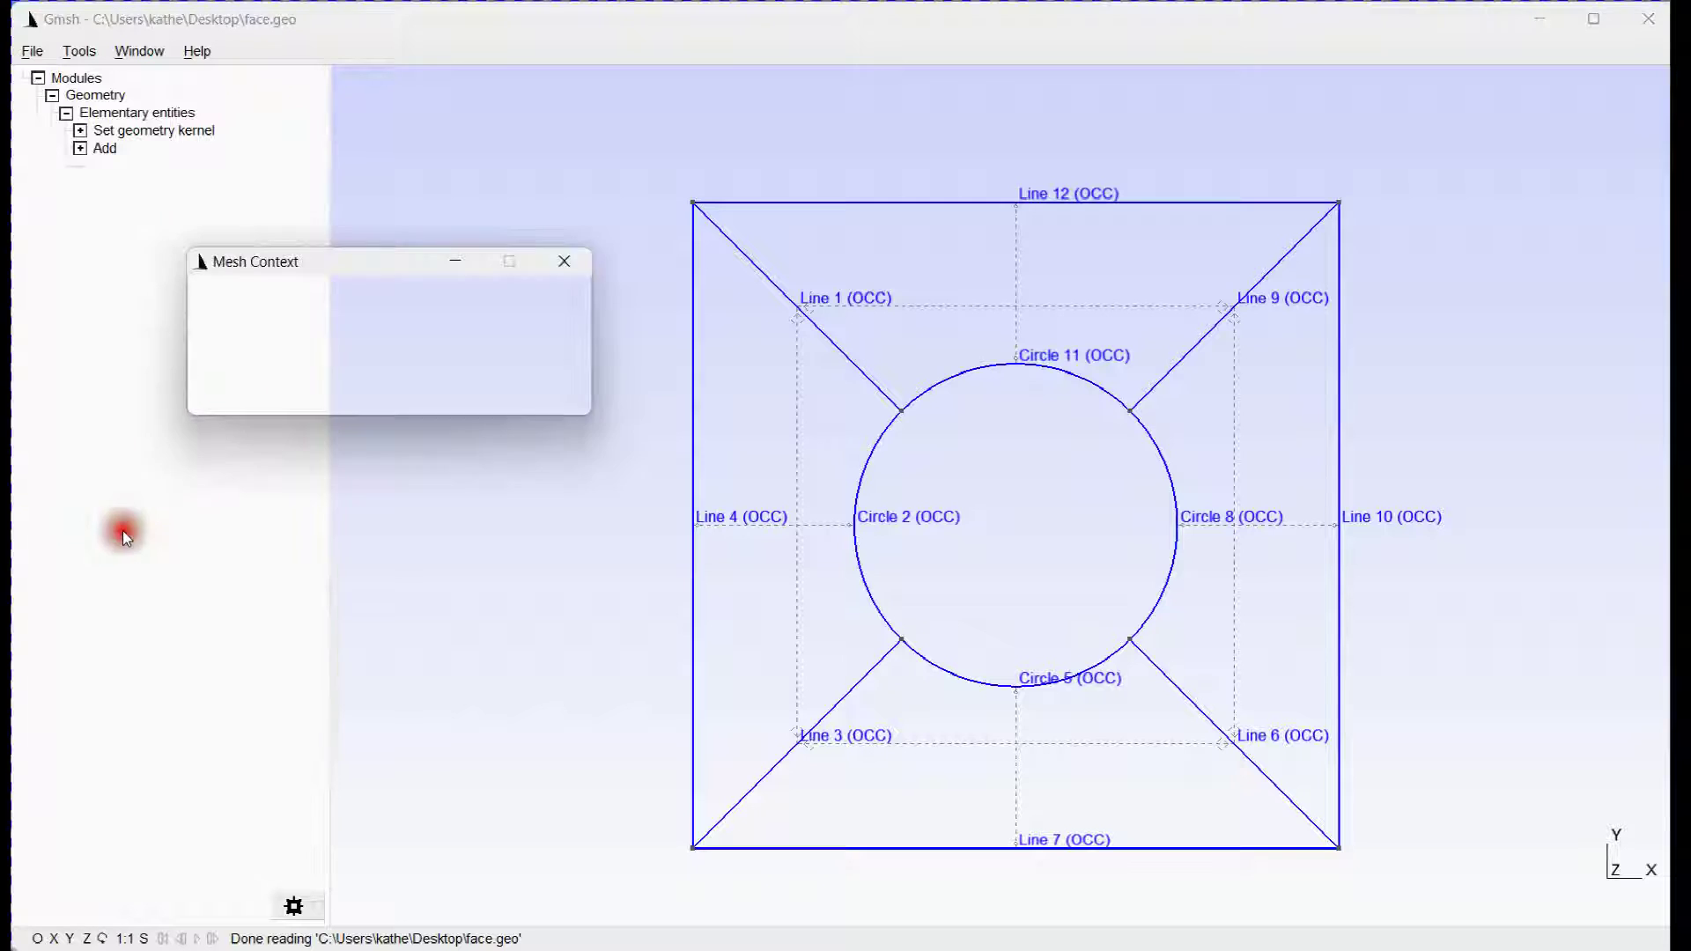
click(691, 467)
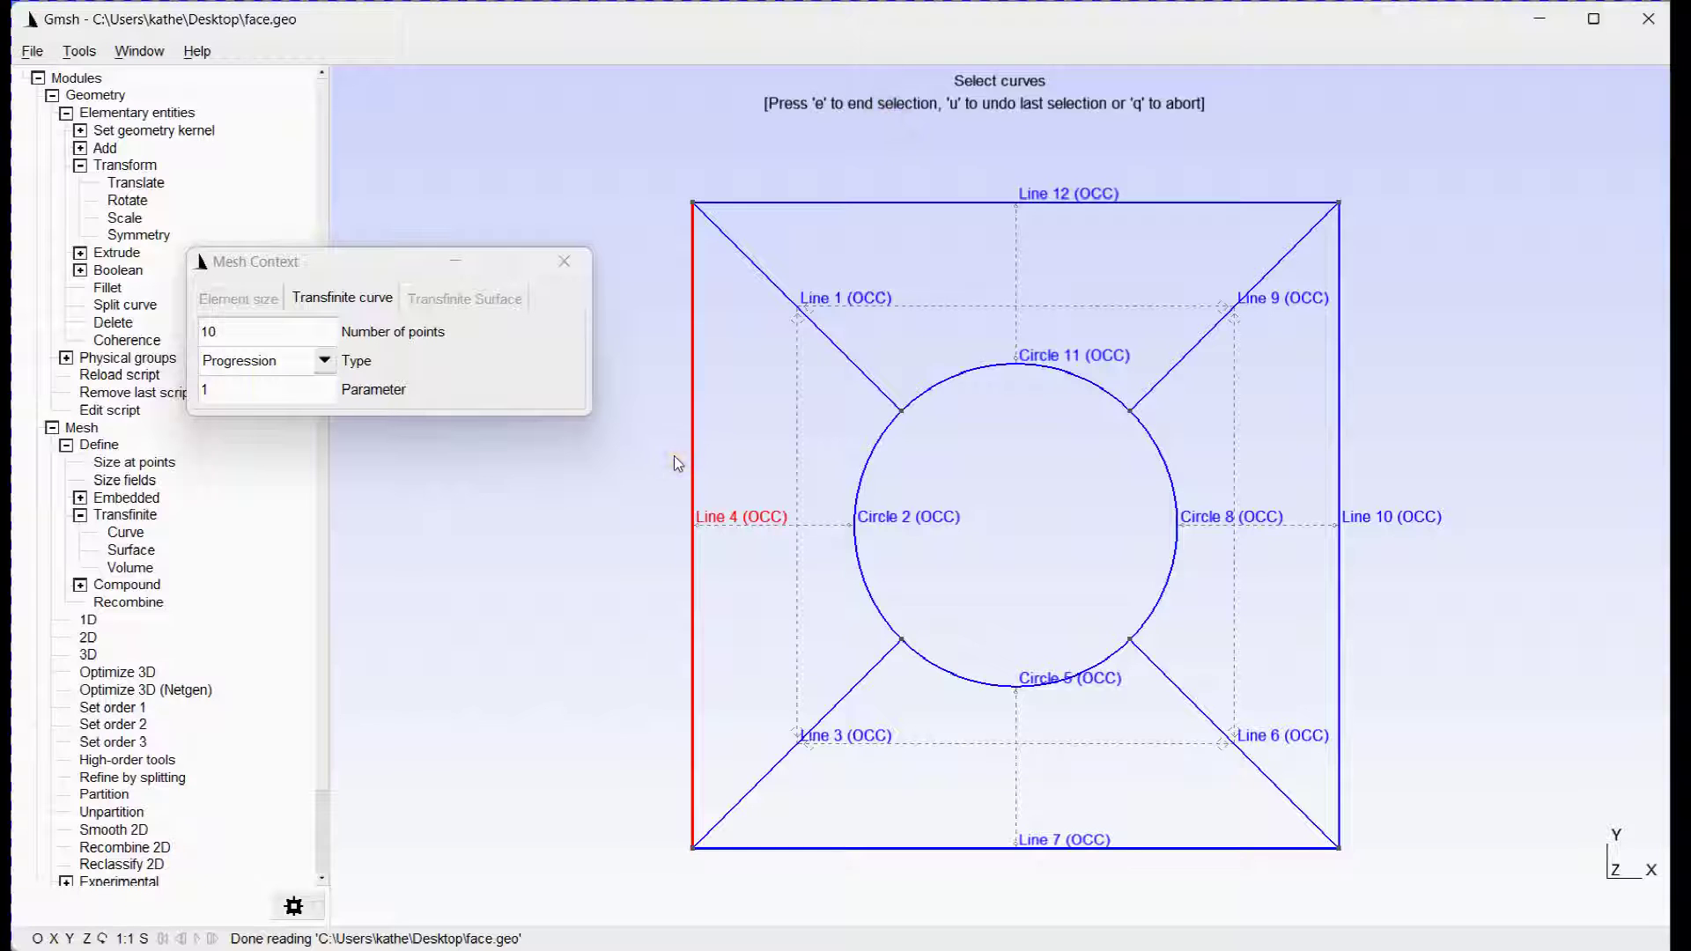
key(e)
key(q)
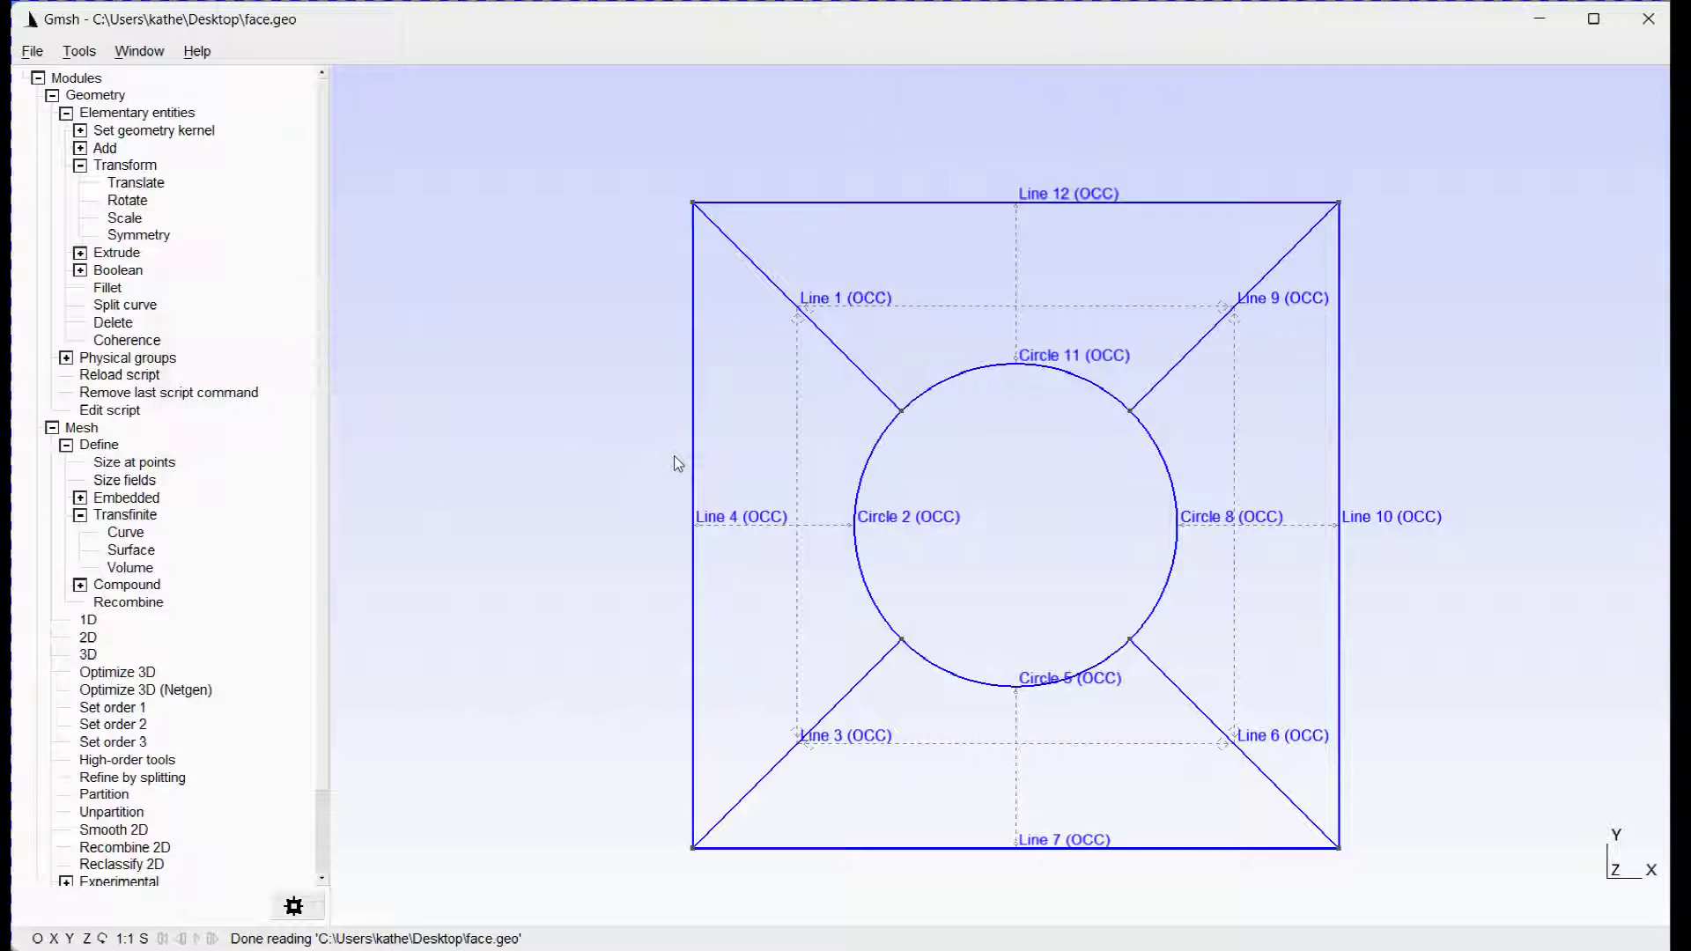
Open the geometry script beside the model and extend the Transfinite Curve list to 4,2,8,10,7,5,11,12
click(138, 409)
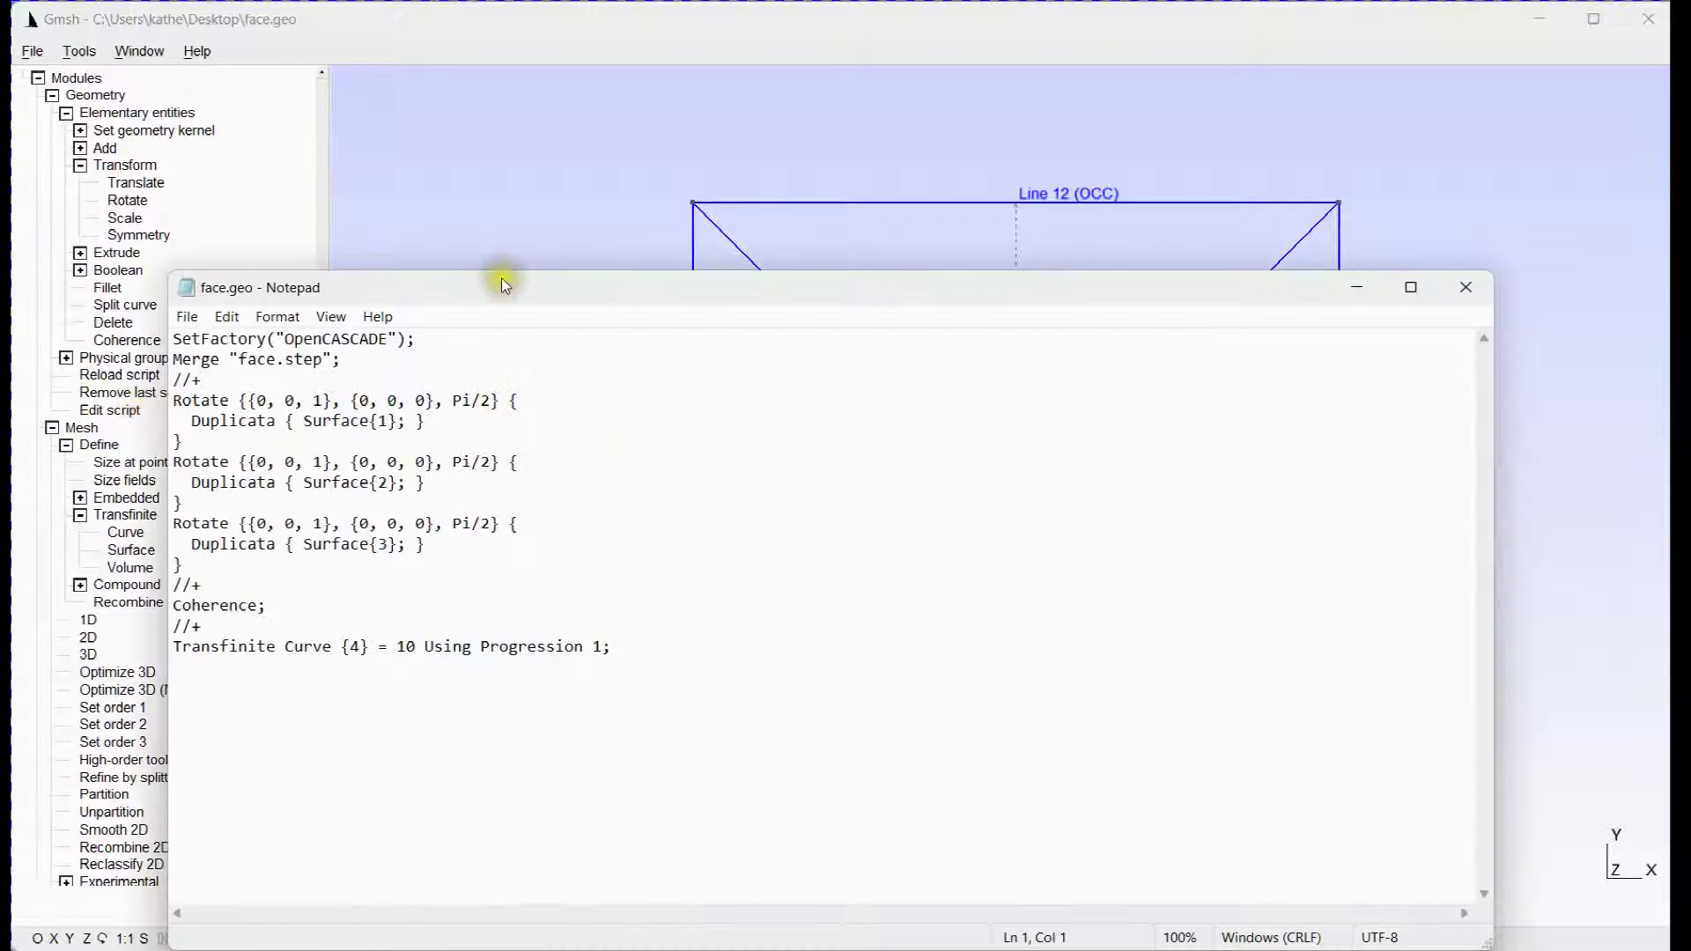
drag(478, 289, 1320, 280)
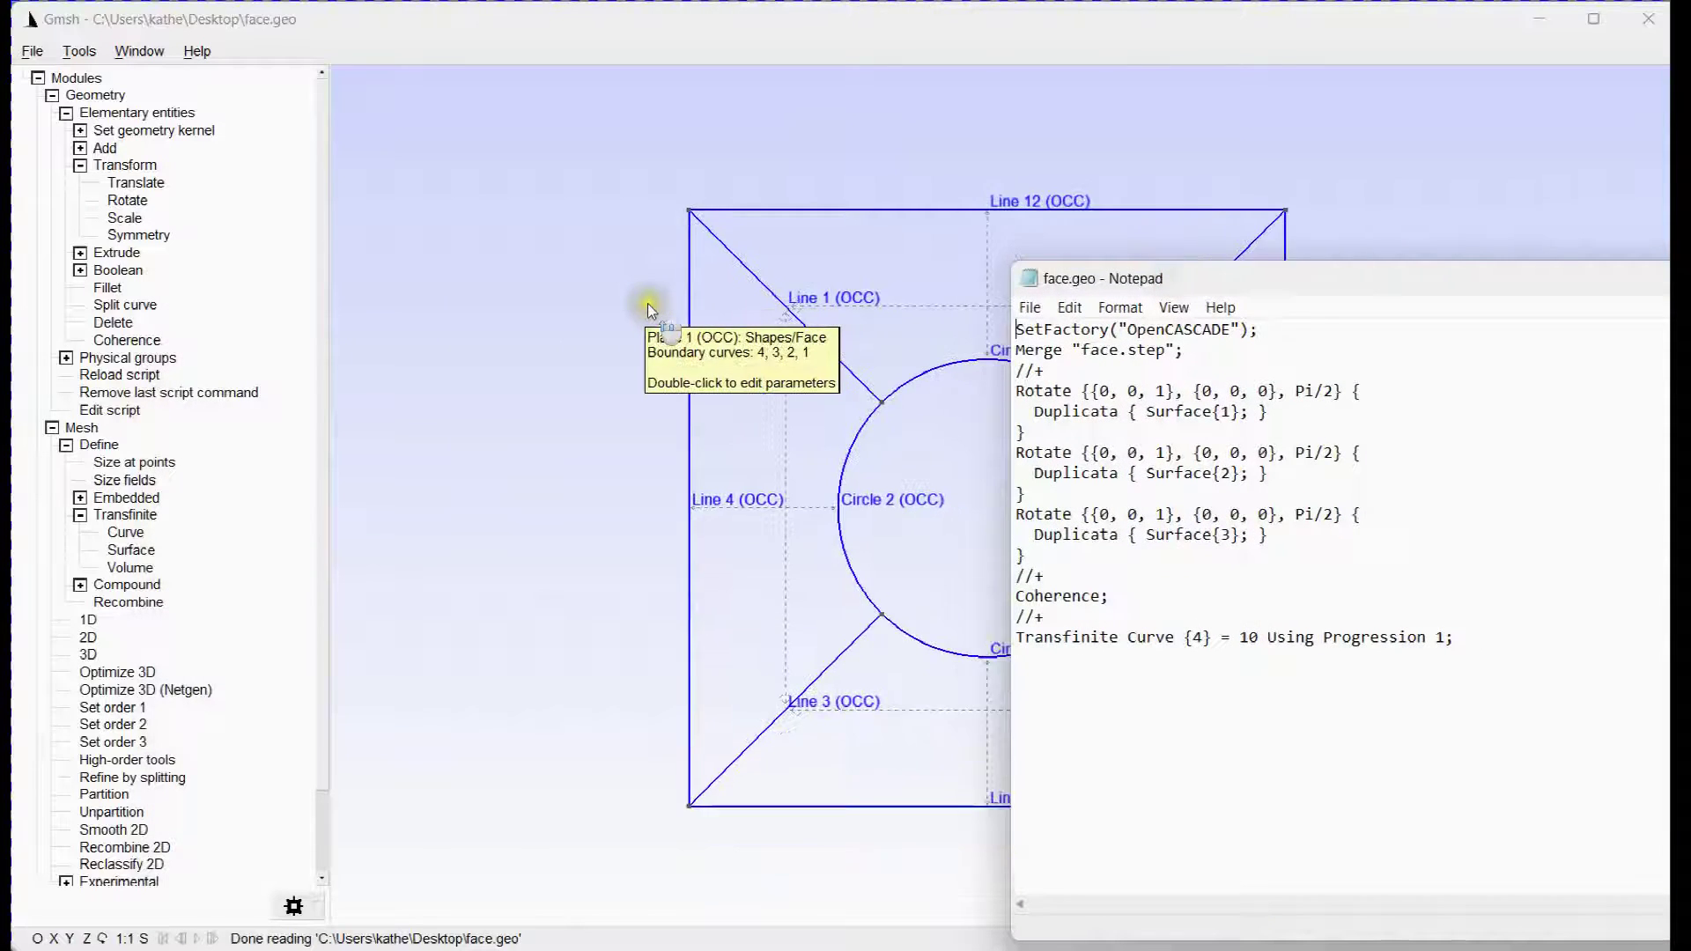
scroll(647, 303, down, 4)
drag(1188, 280, 1315, 186)
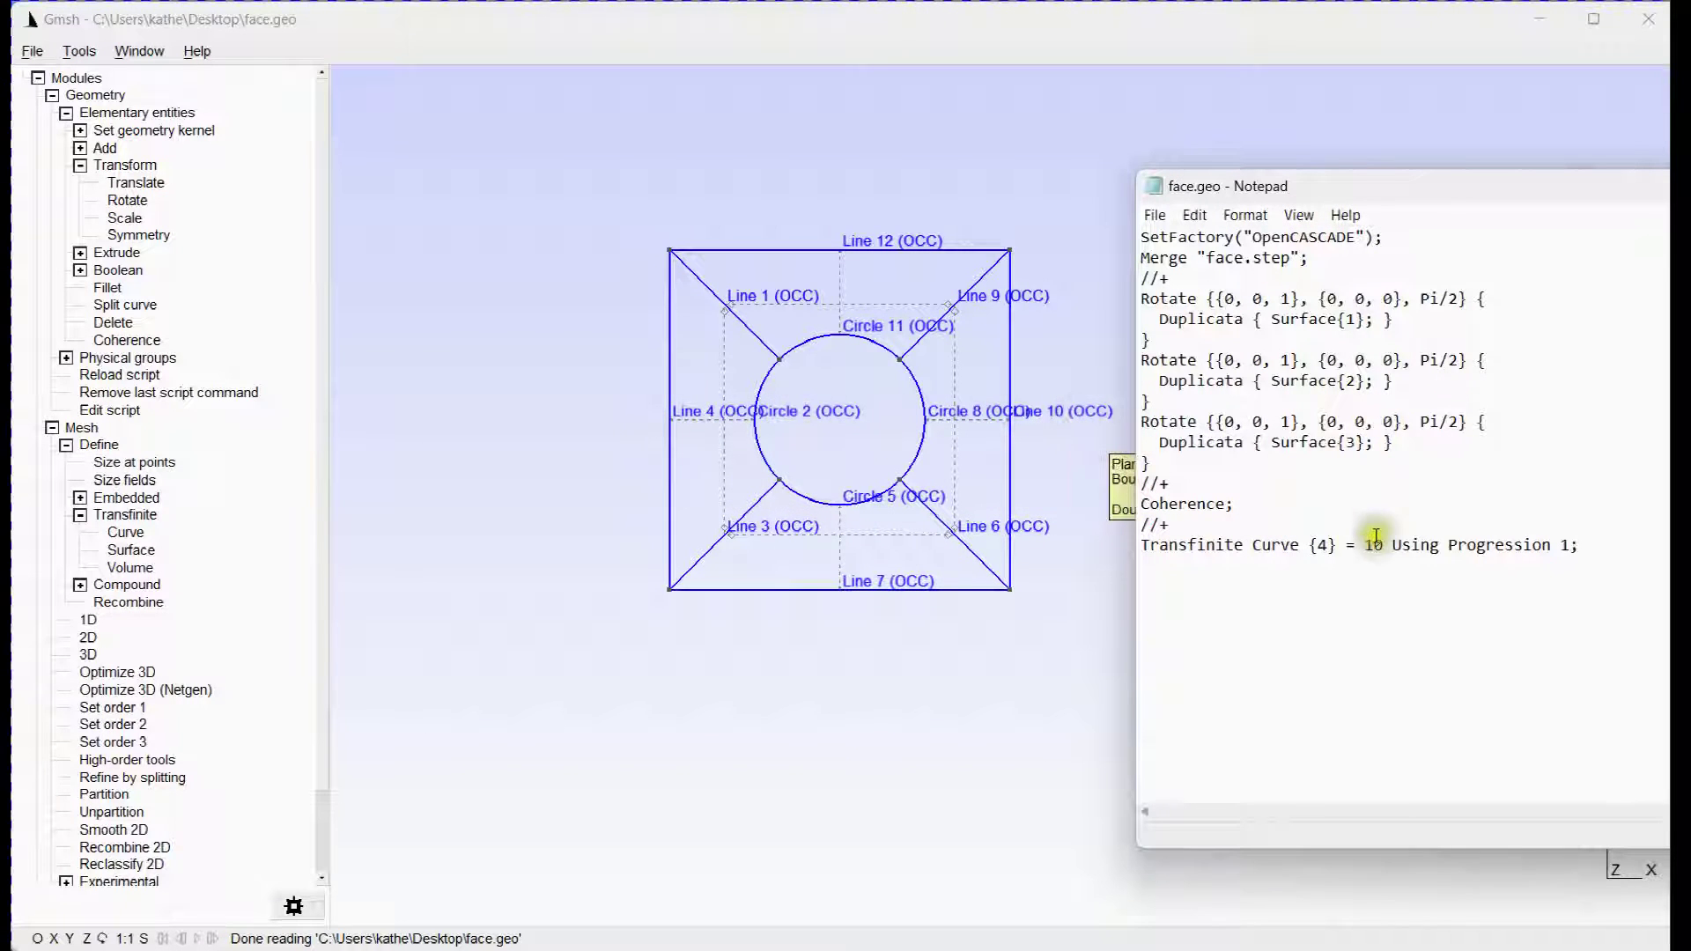
click(1326, 546)
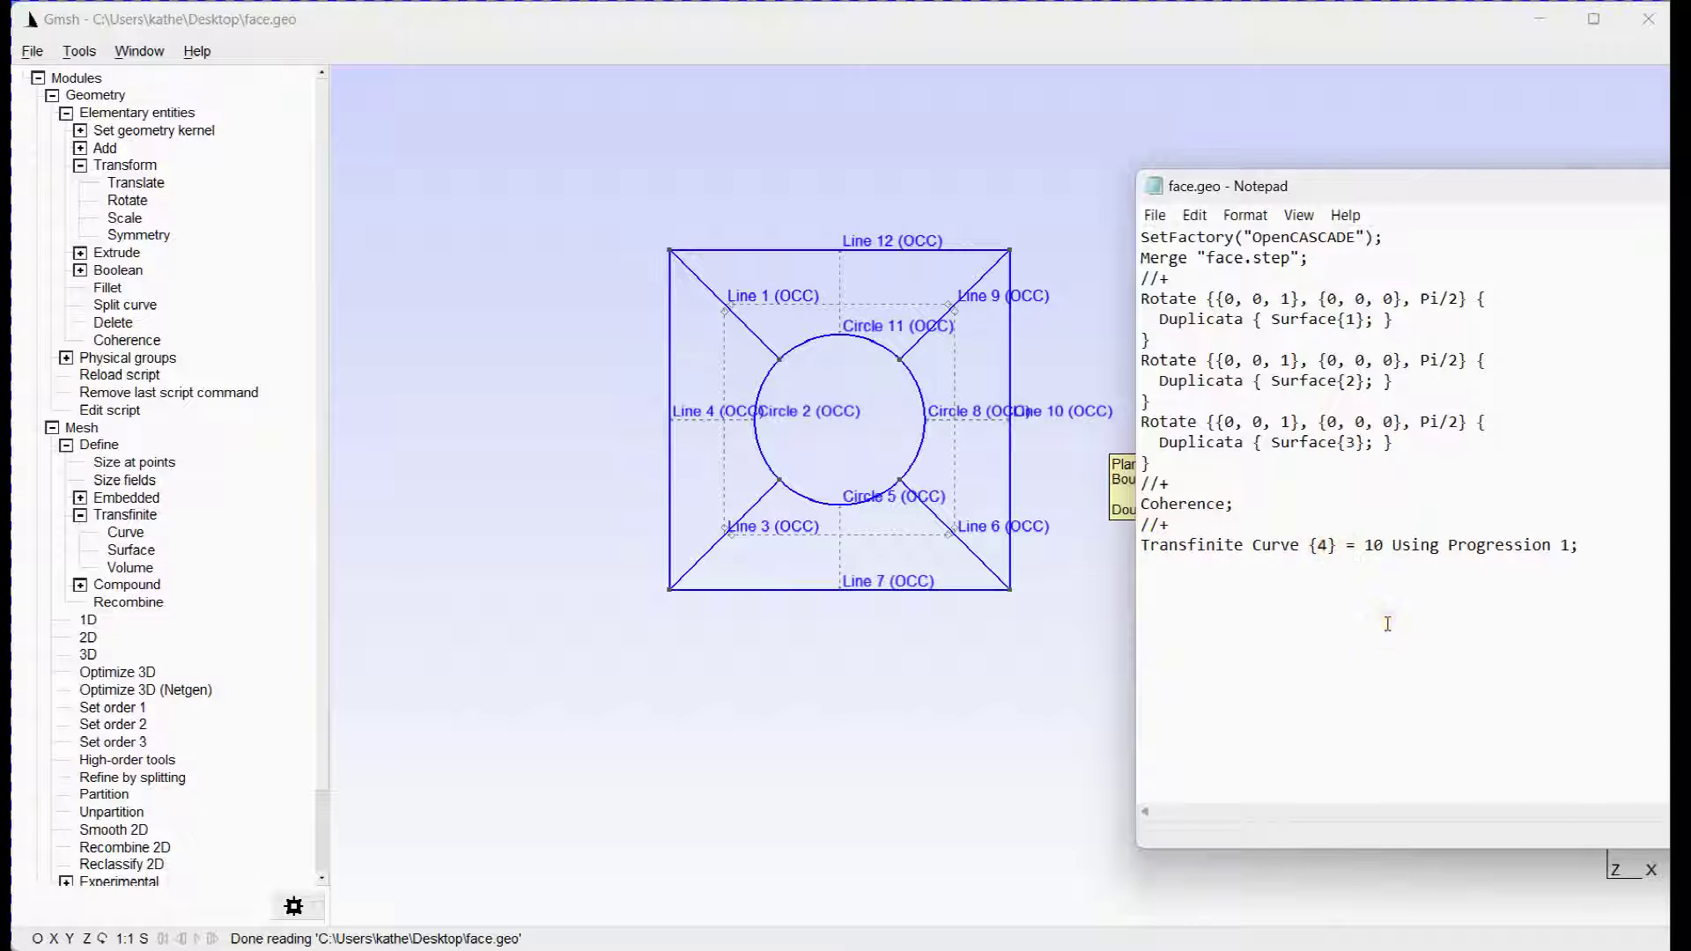
text(,2)
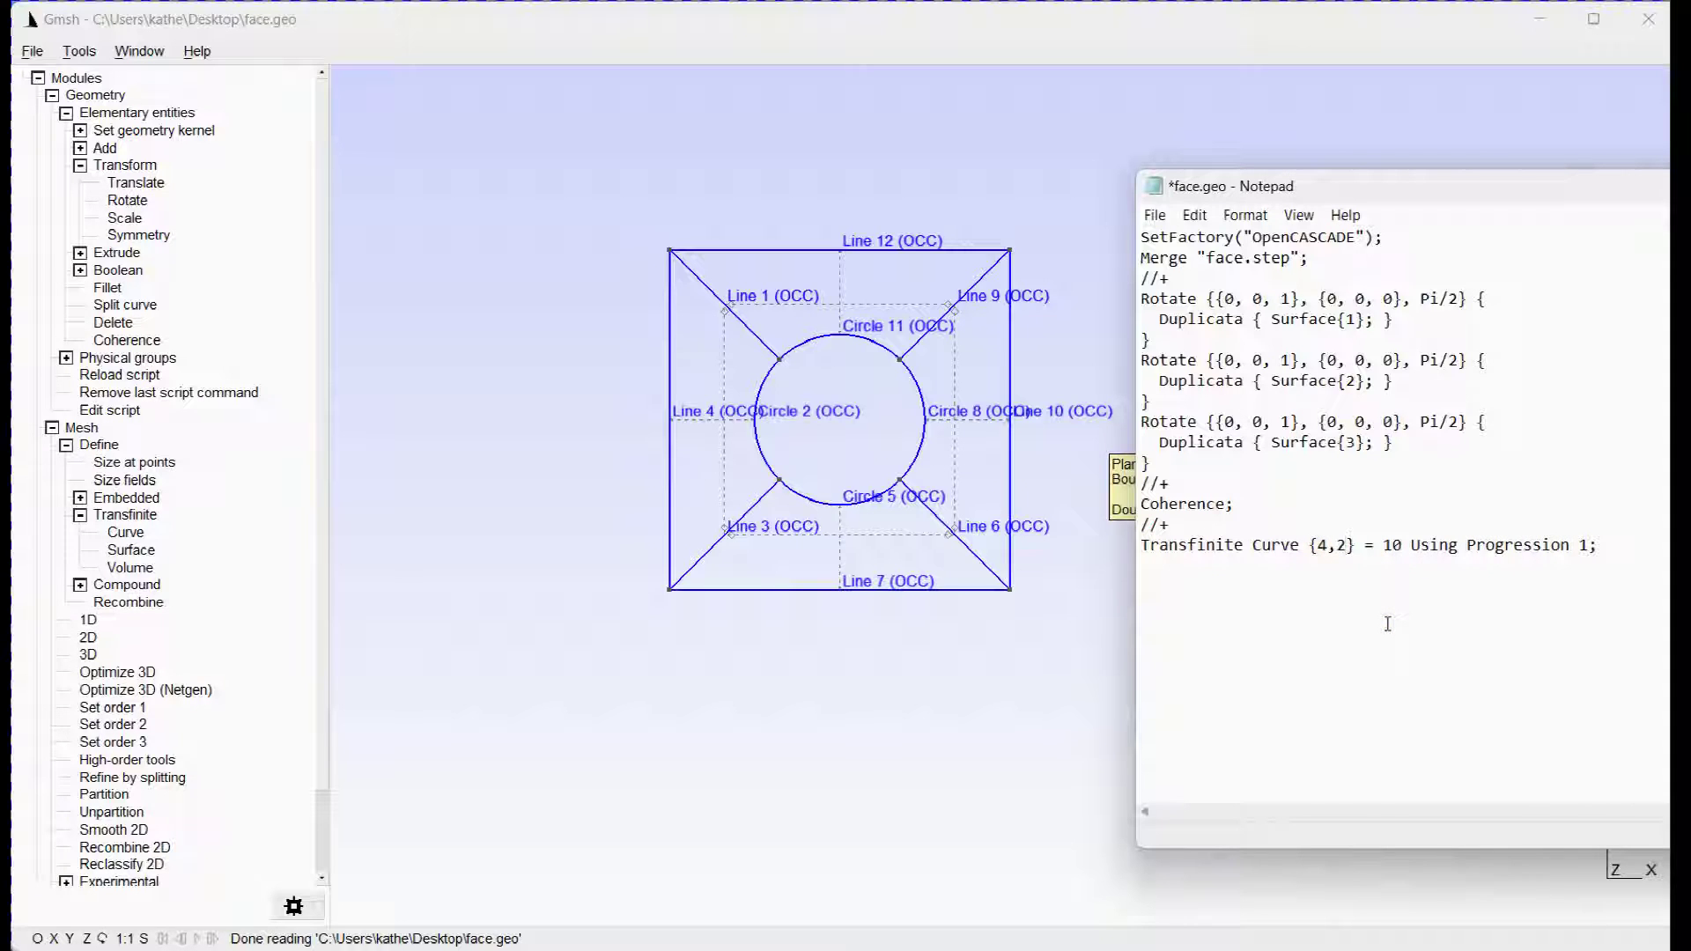
text(,8,)
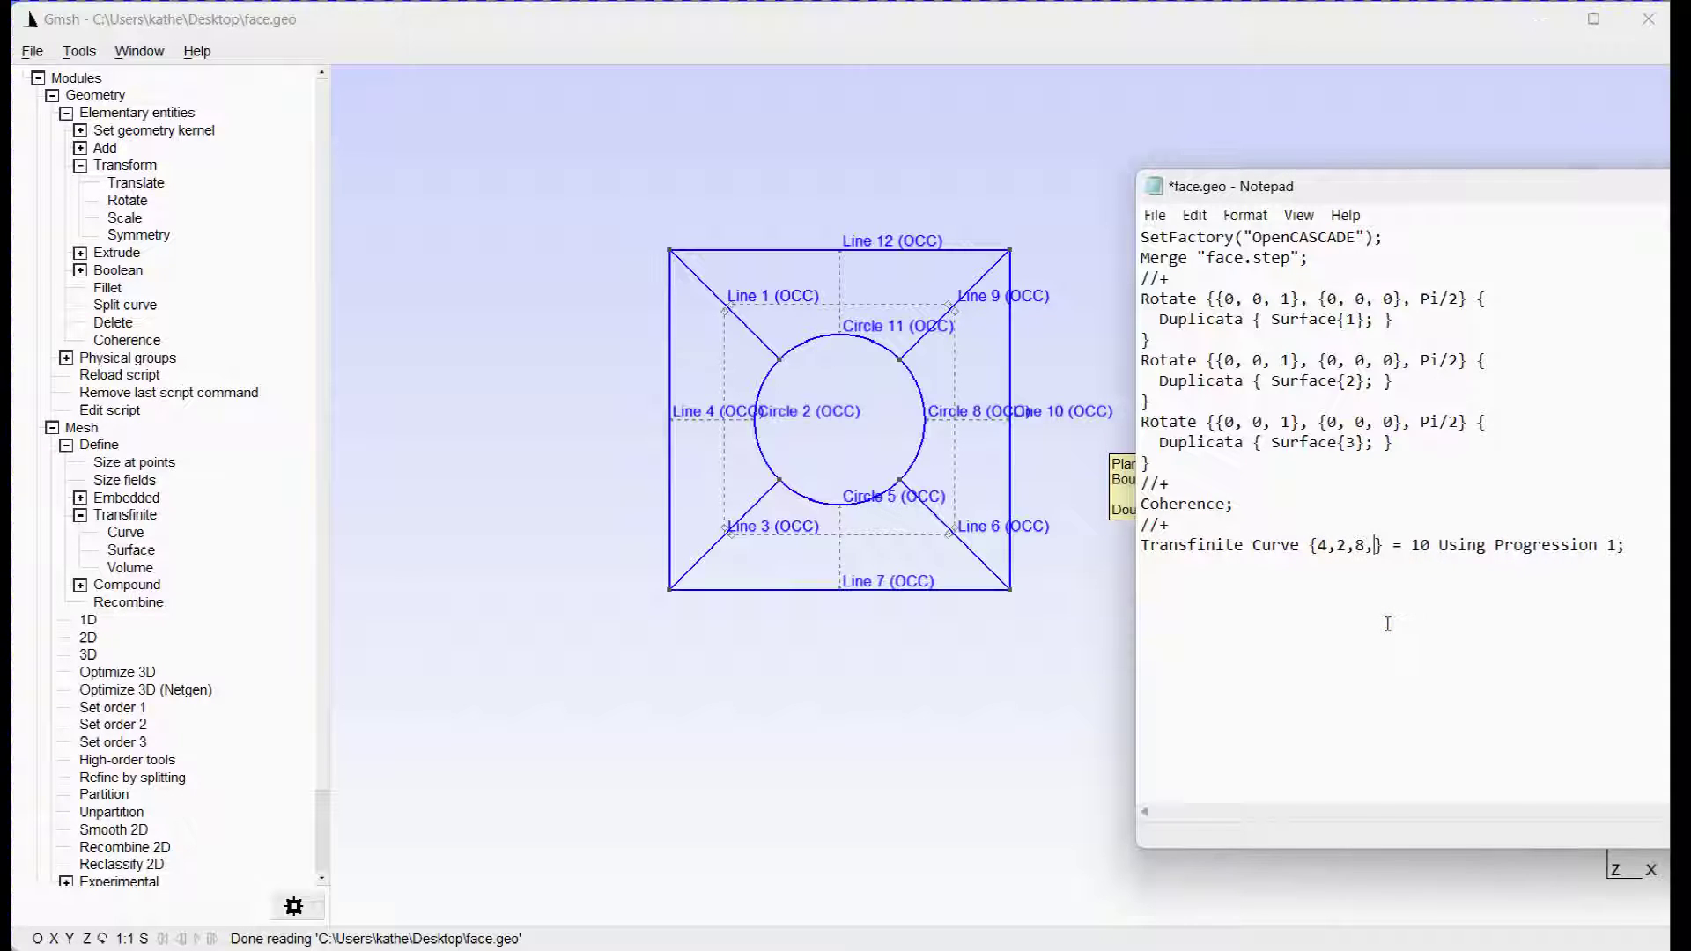
text(10,)
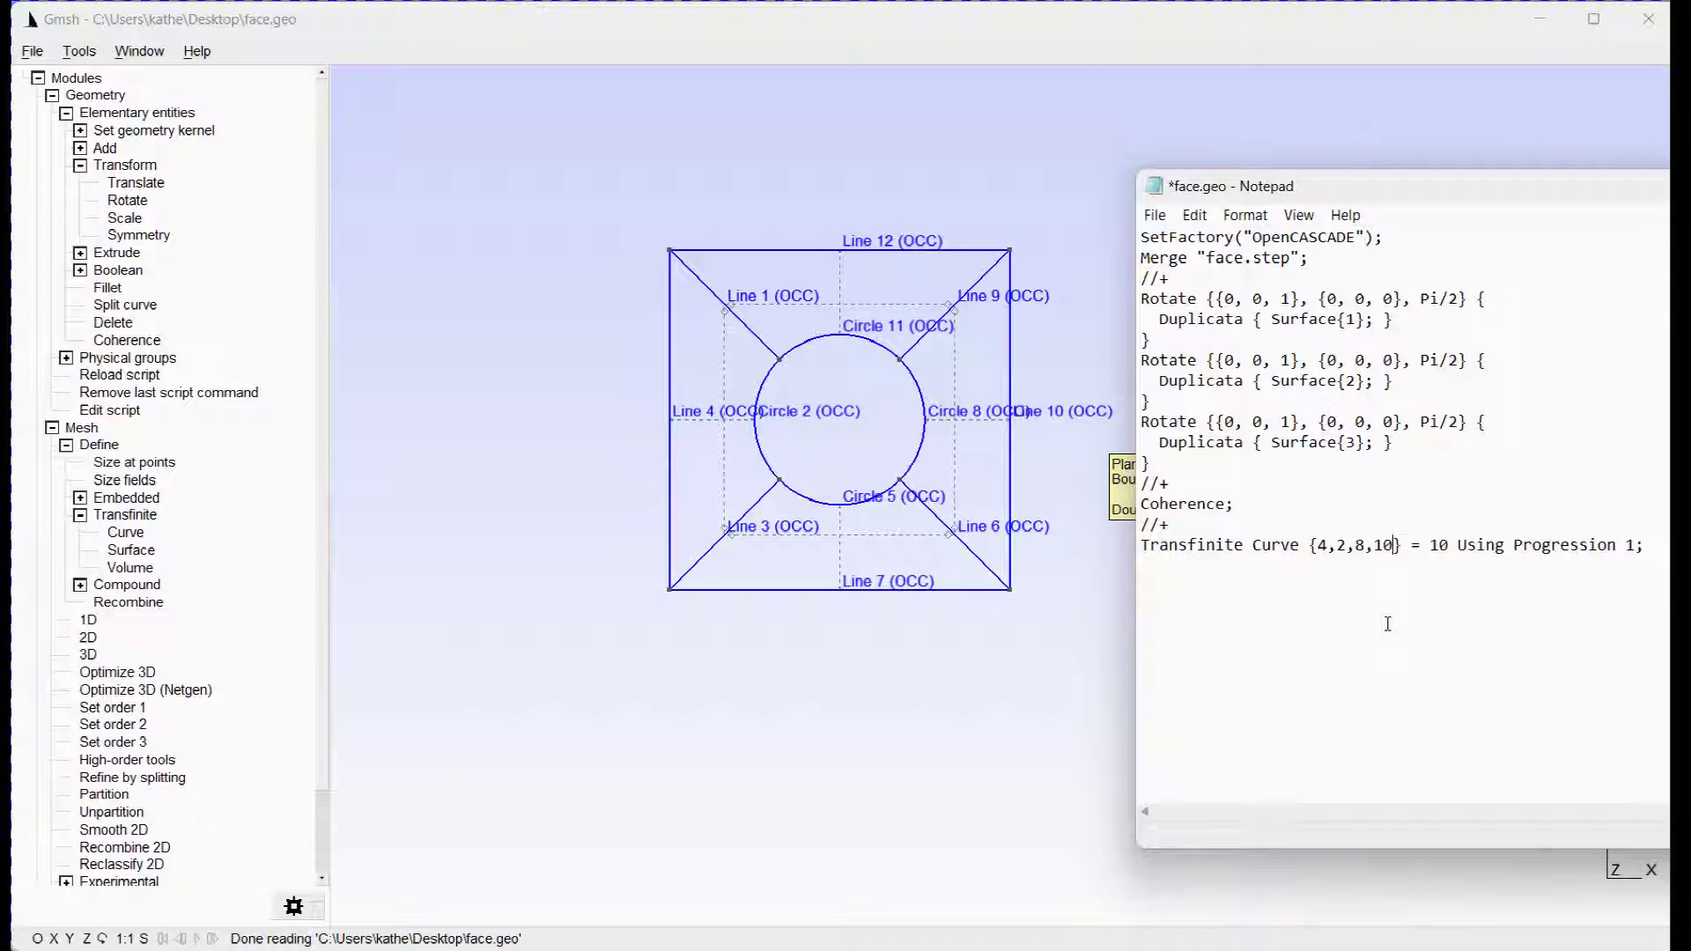
click(1399, 624)
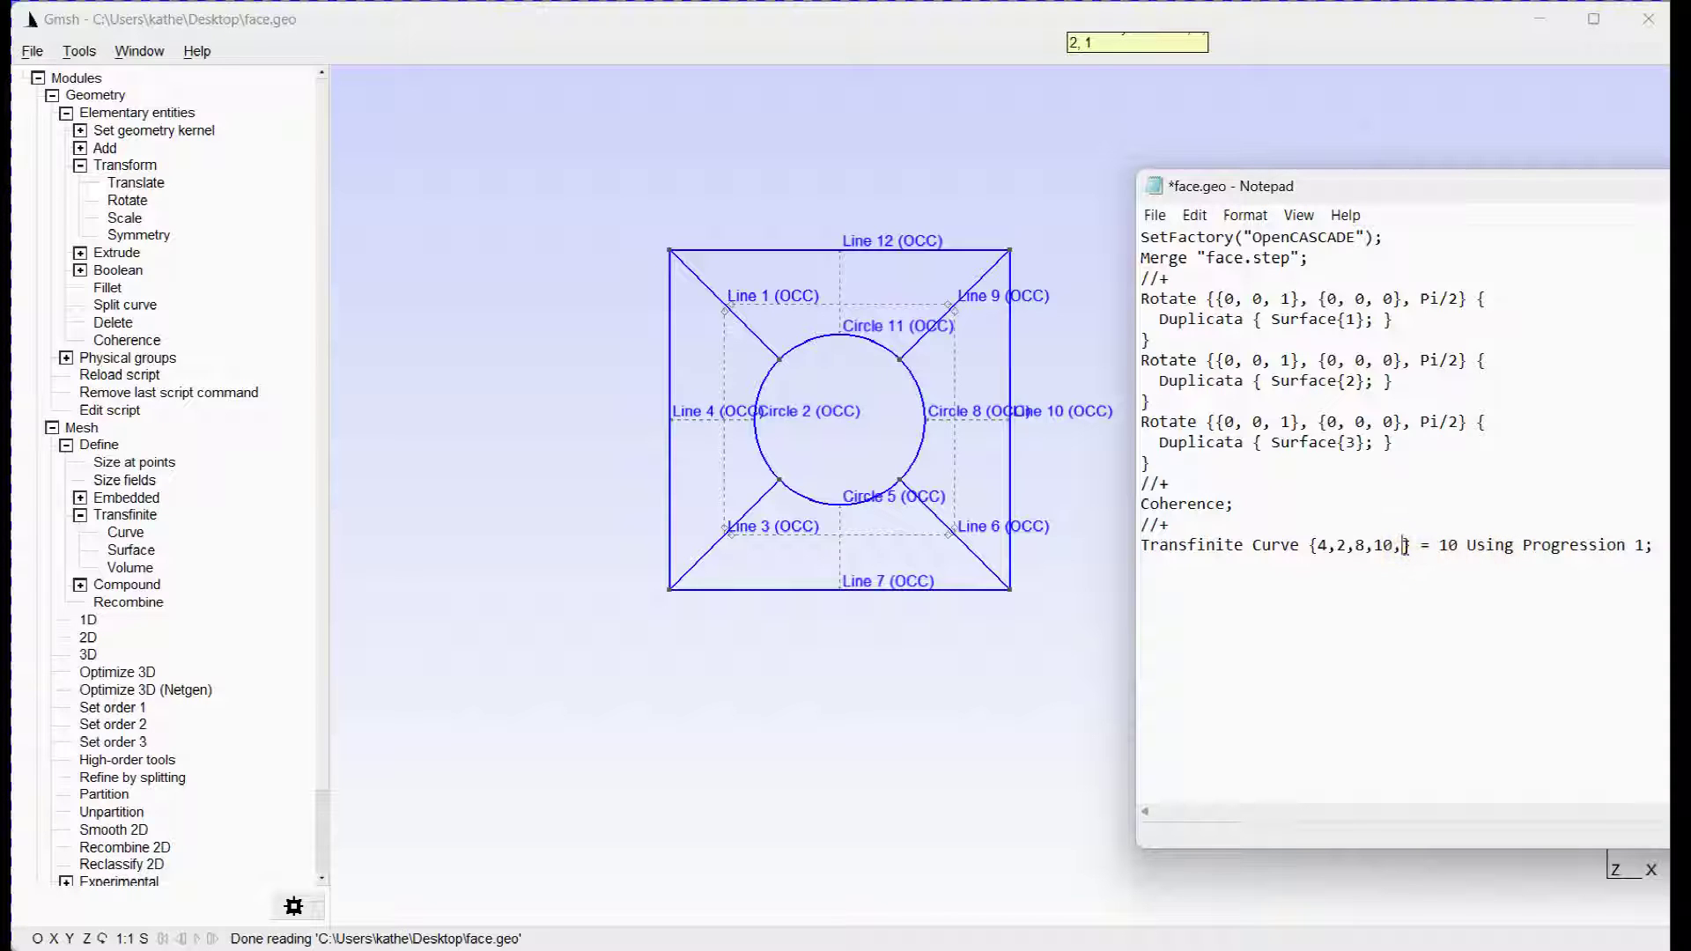
text(7,)
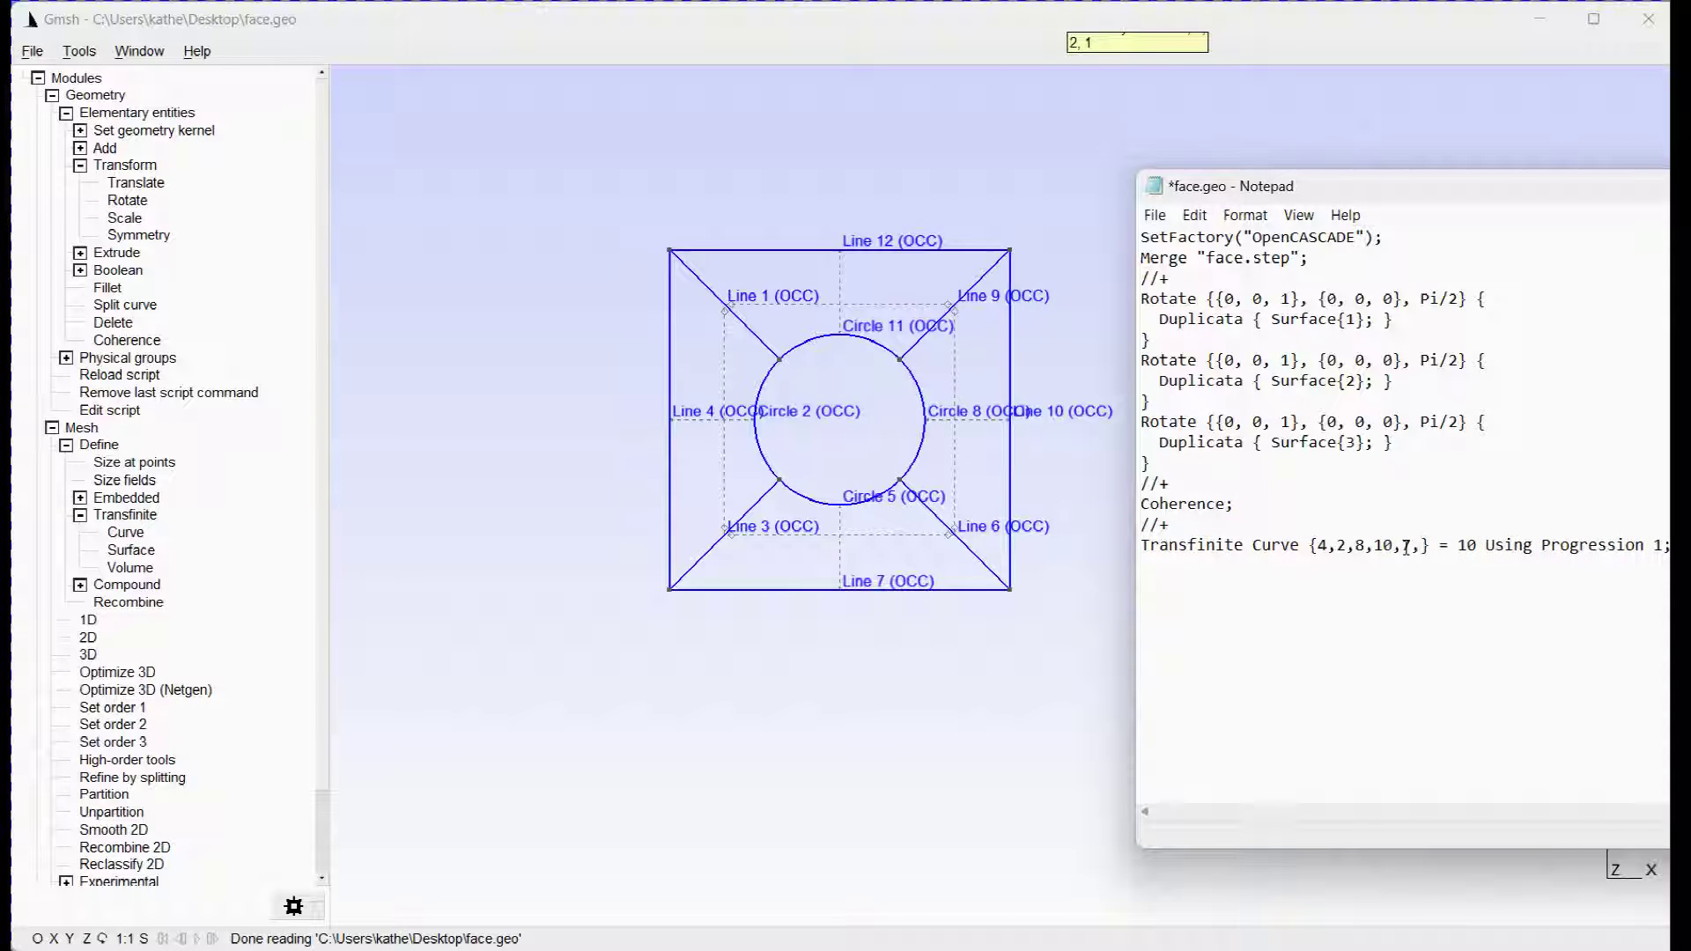
text(5,)
text(11,)
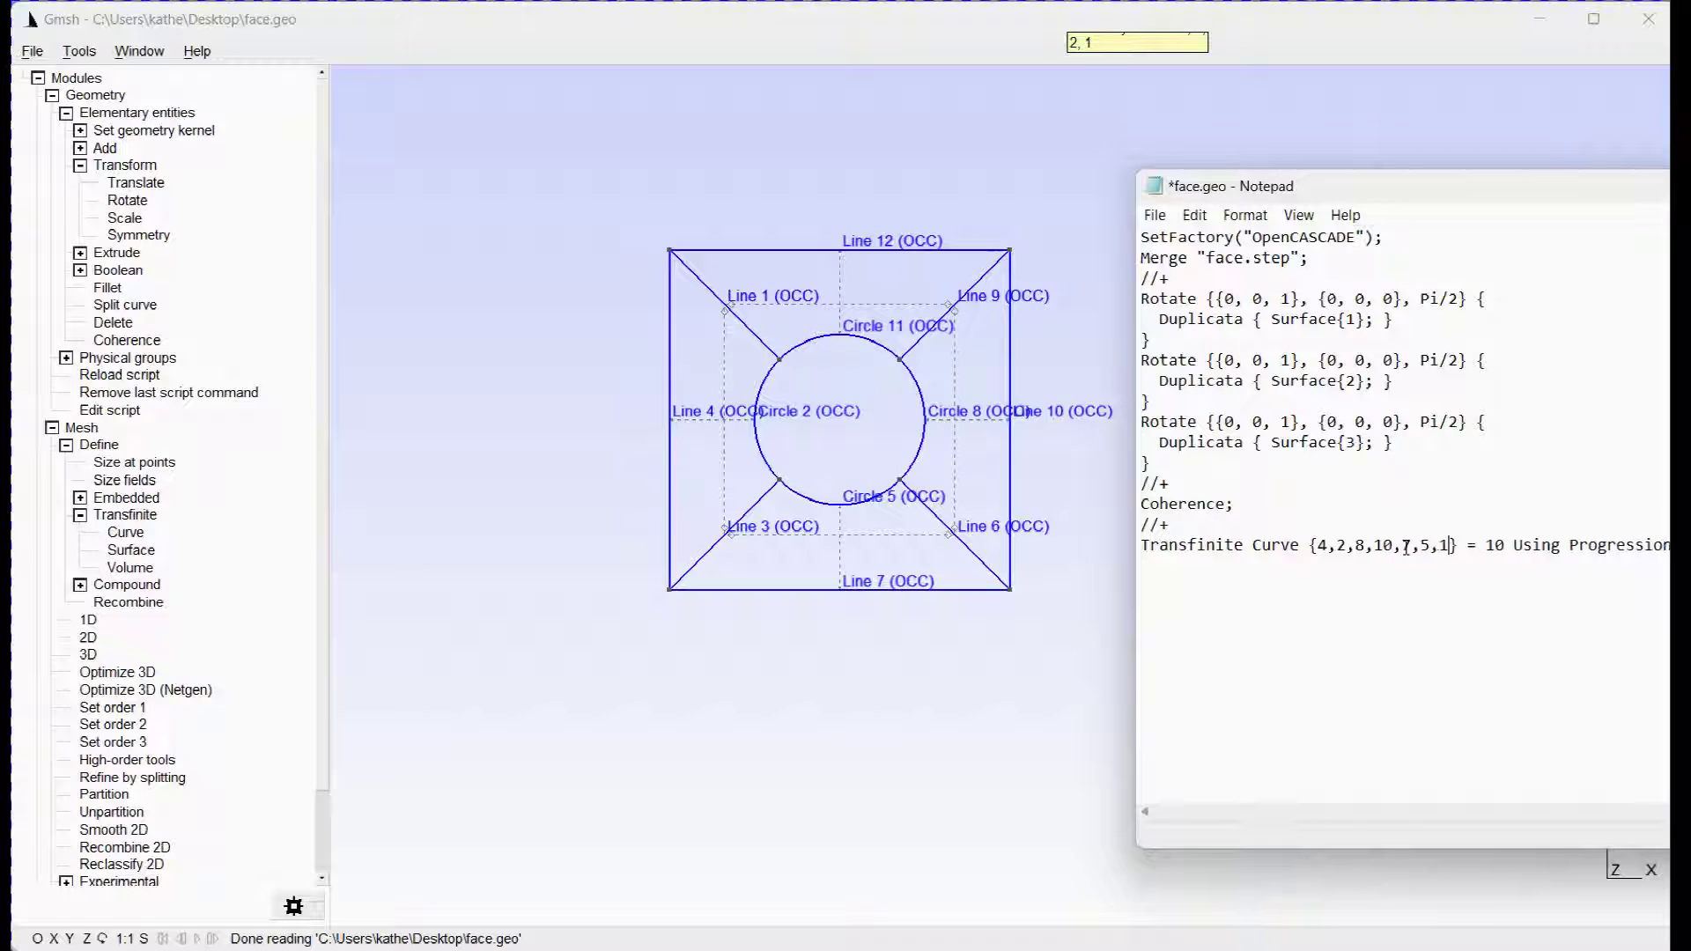
text(12)
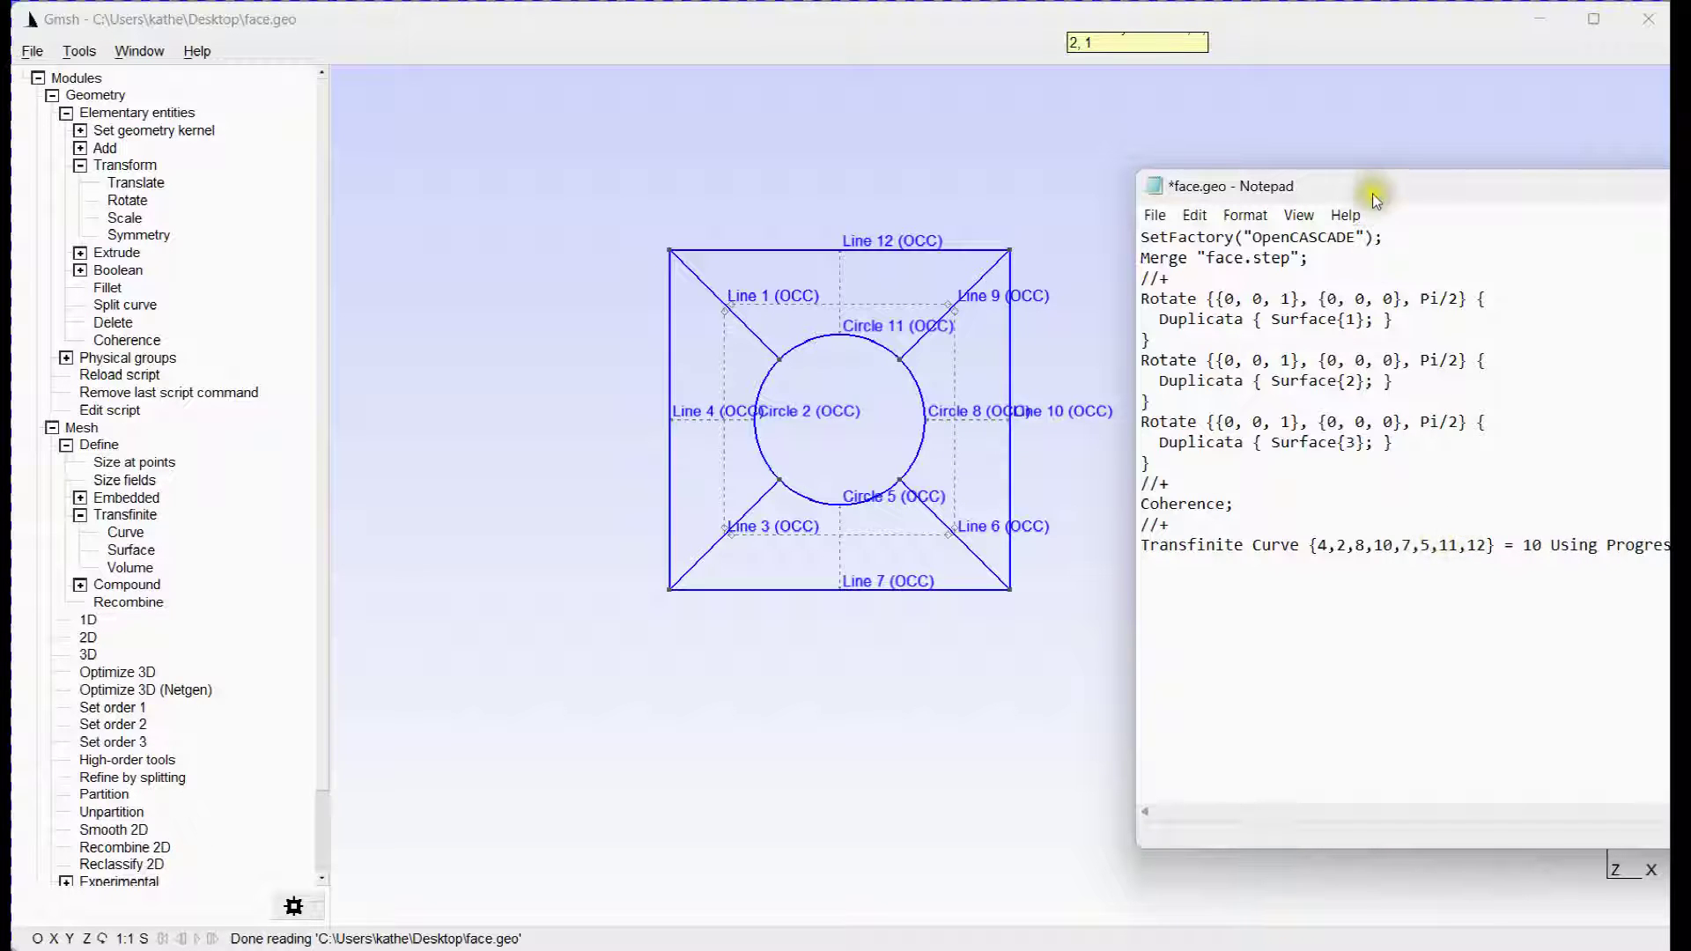
Duplicate the Transfinite Curve statement on a new line directly below it in the script
drag(1370, 191, 796, 225)
drag(1186, 578, 568, 582)
key(ctrl+c)
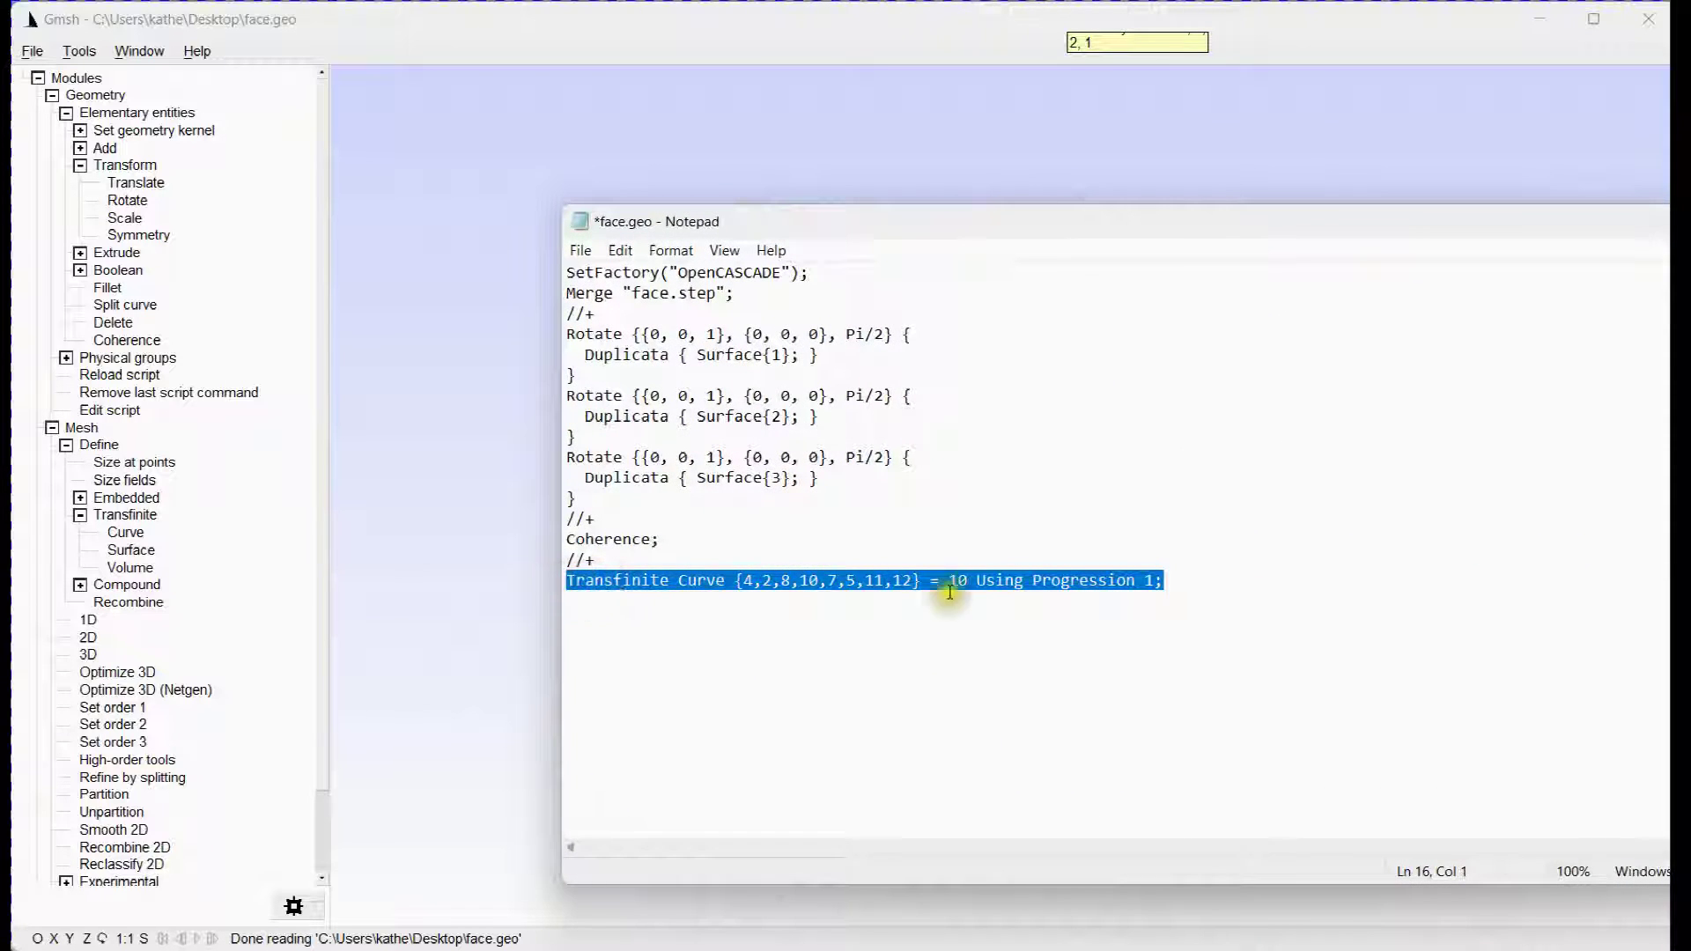
click(1185, 577)
key(Return)
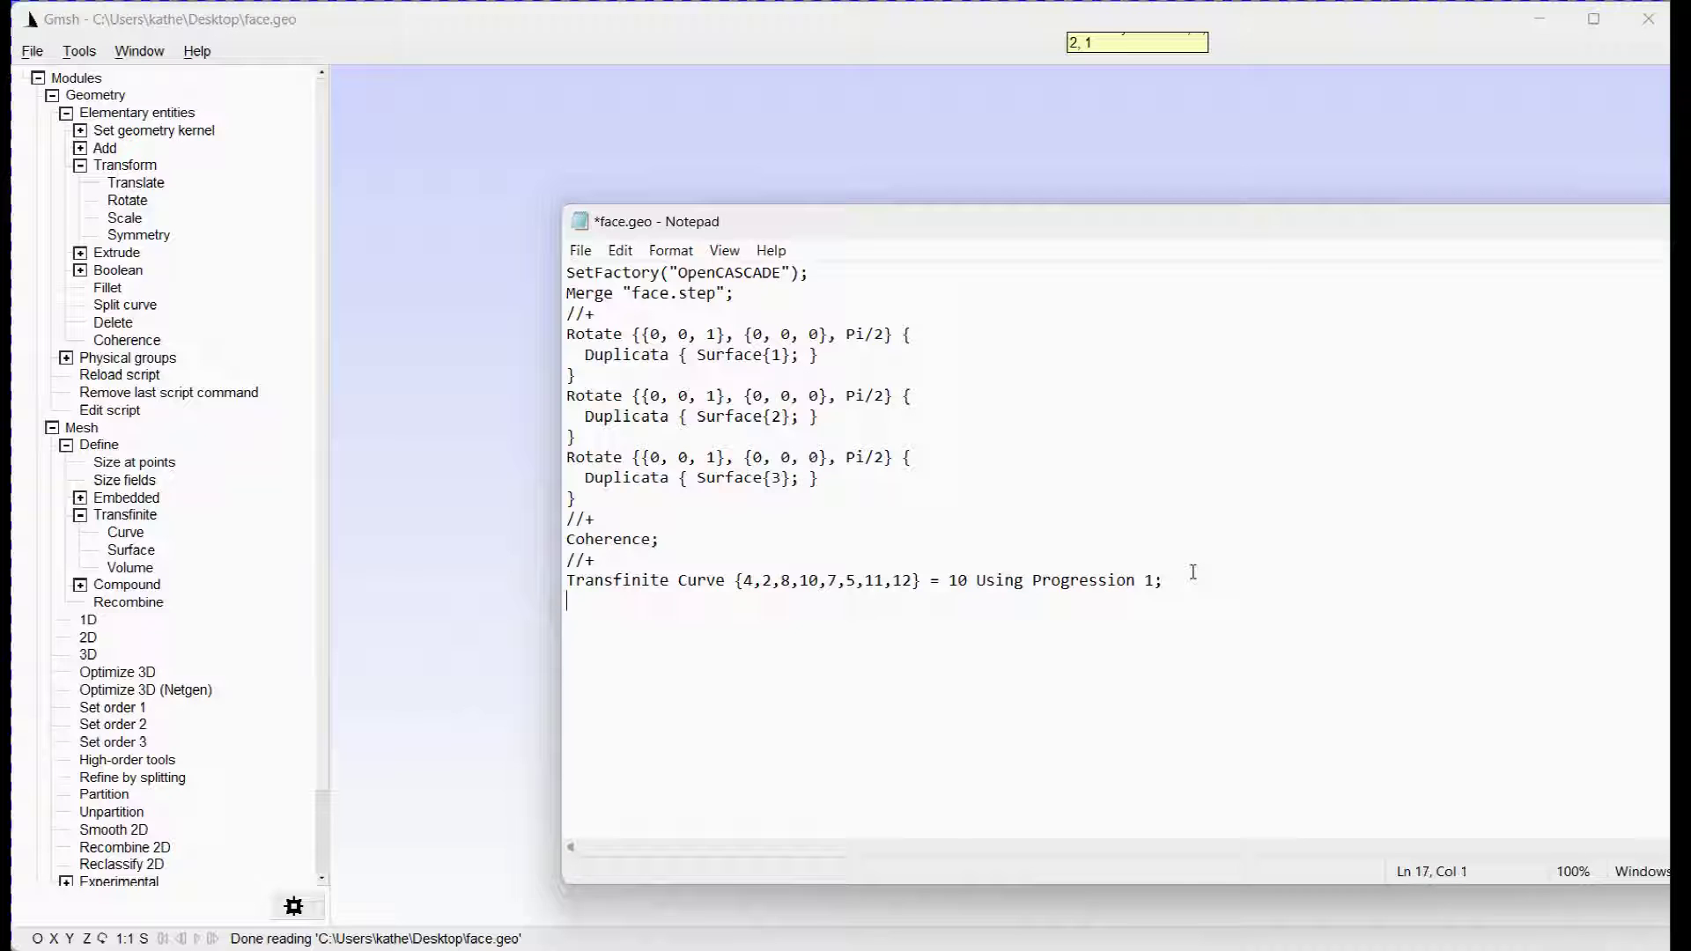
key(ctrl+v)
Replace the curve list in the second Transfinite Curve statement with the diagonal lines 1,3,6,9
drag(913, 234, 1413, 225)
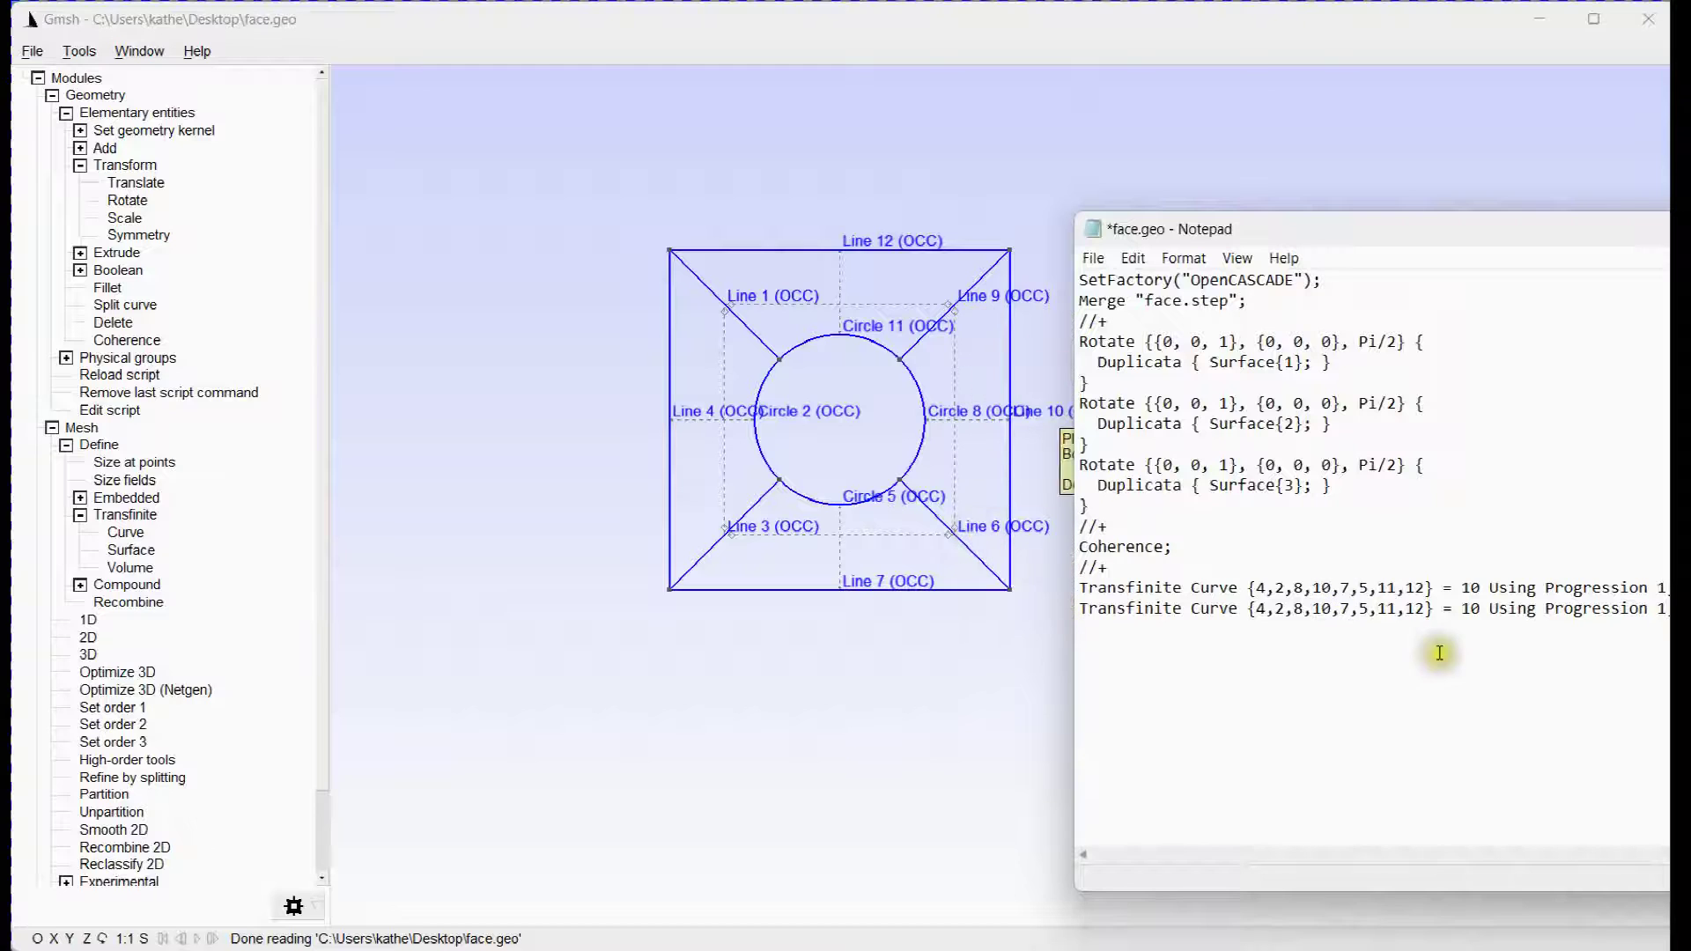
drag(1426, 608, 1257, 609)
text(1,3)
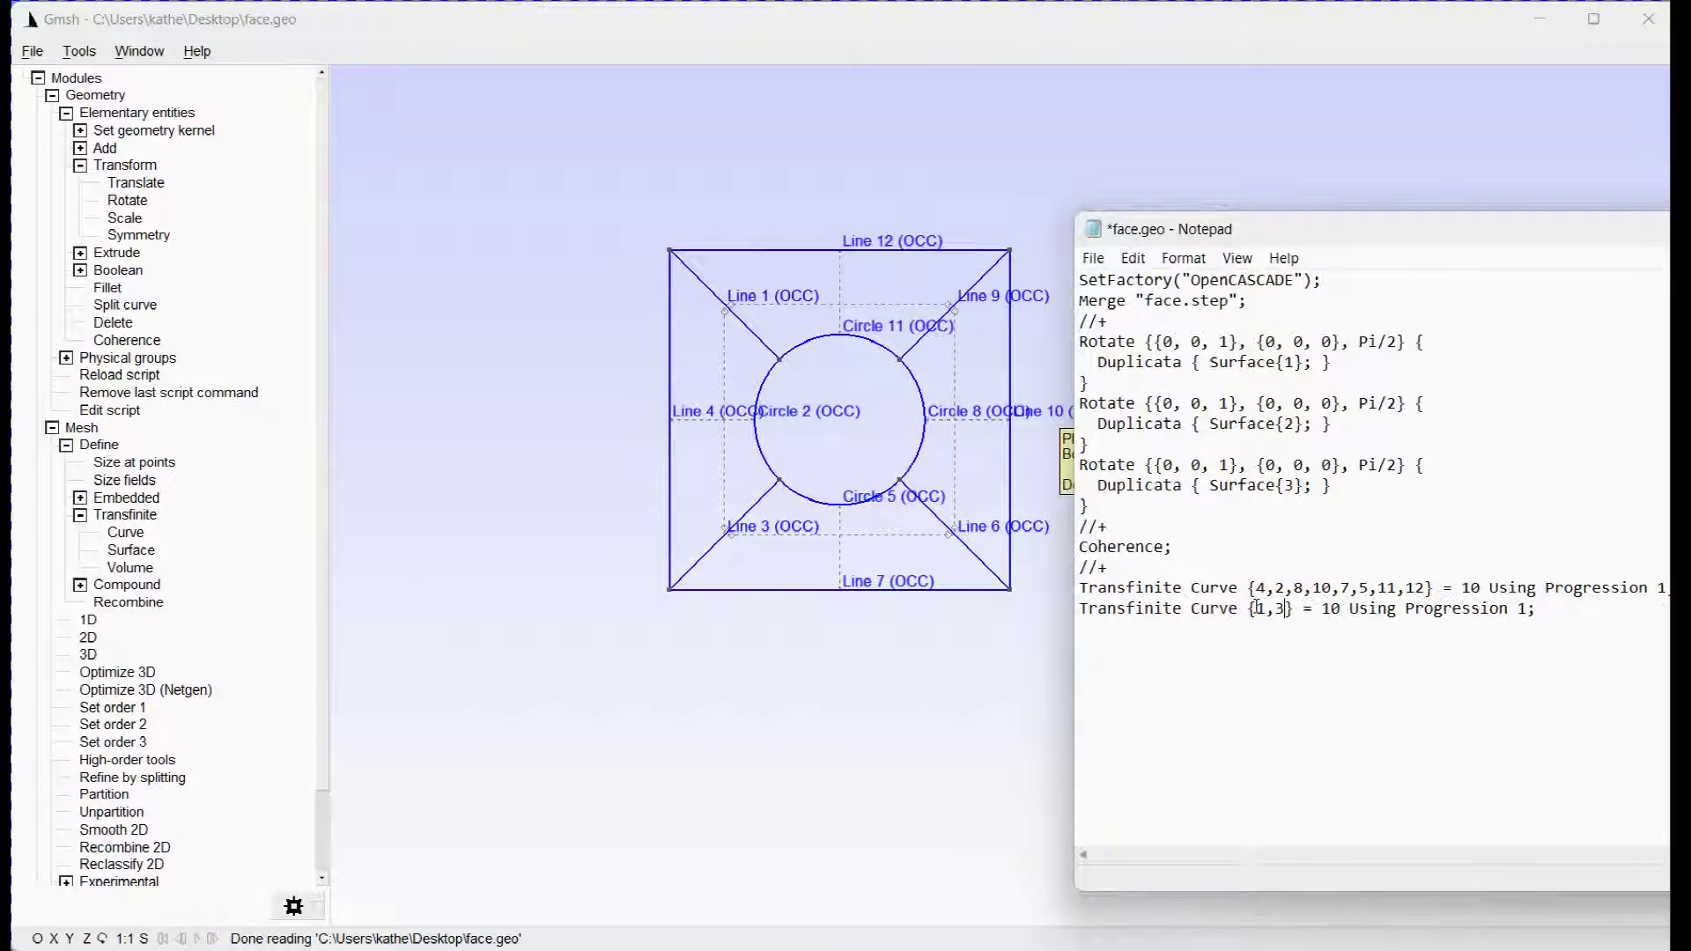
text(,)
text(6,)
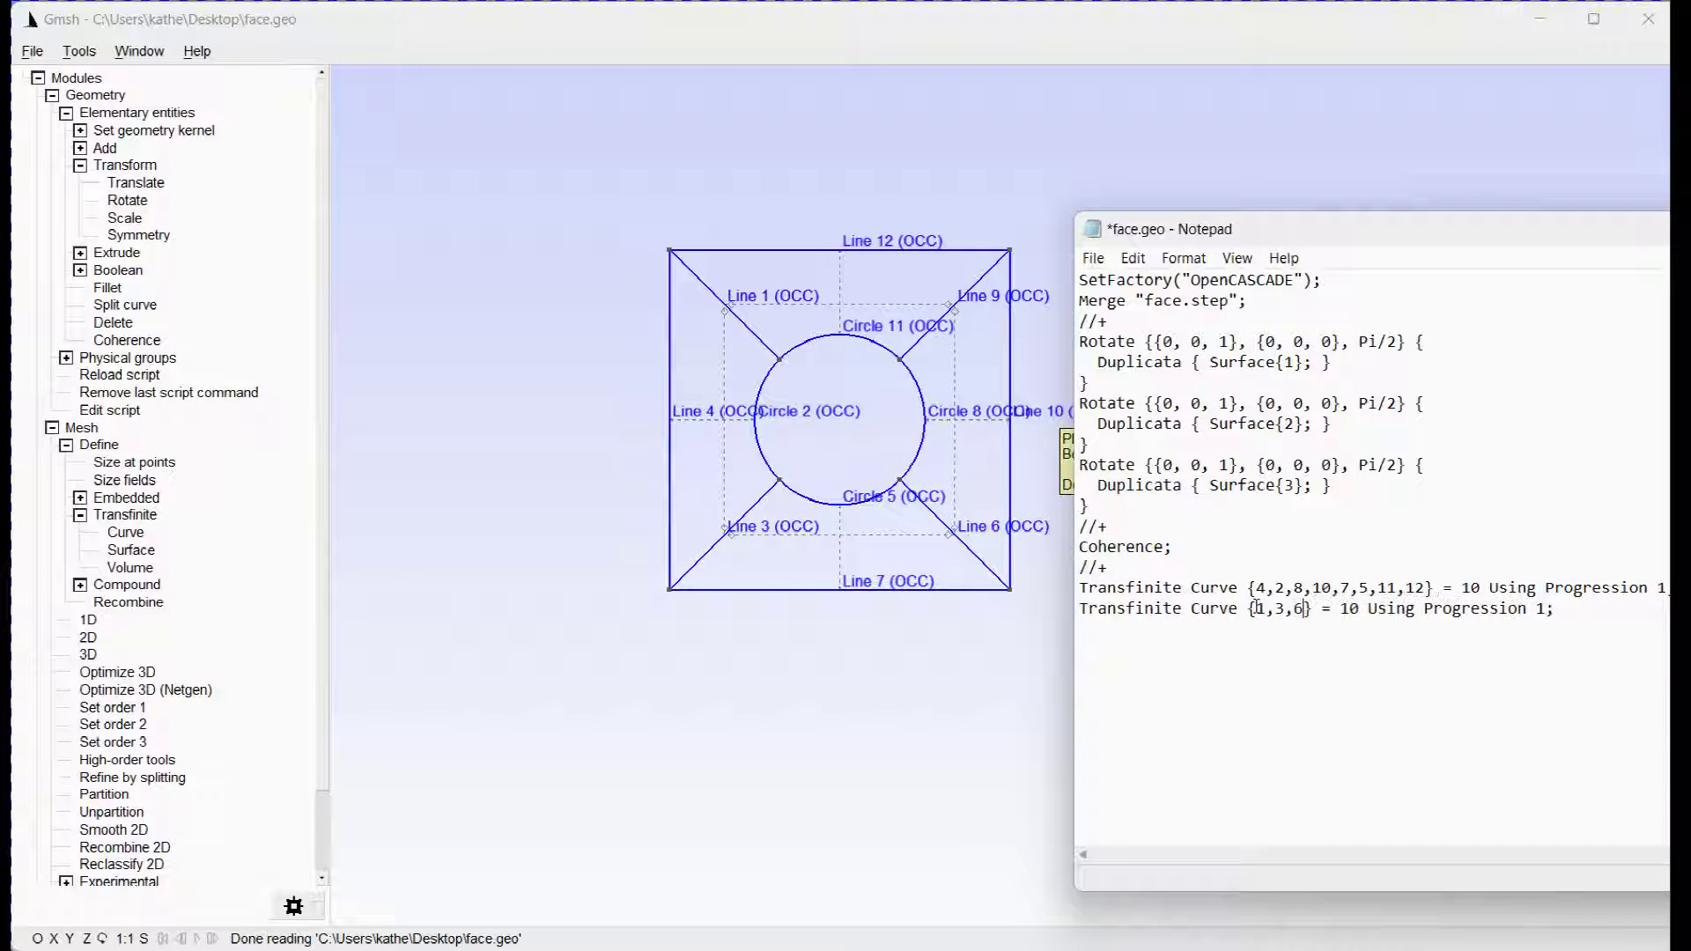
text(9)
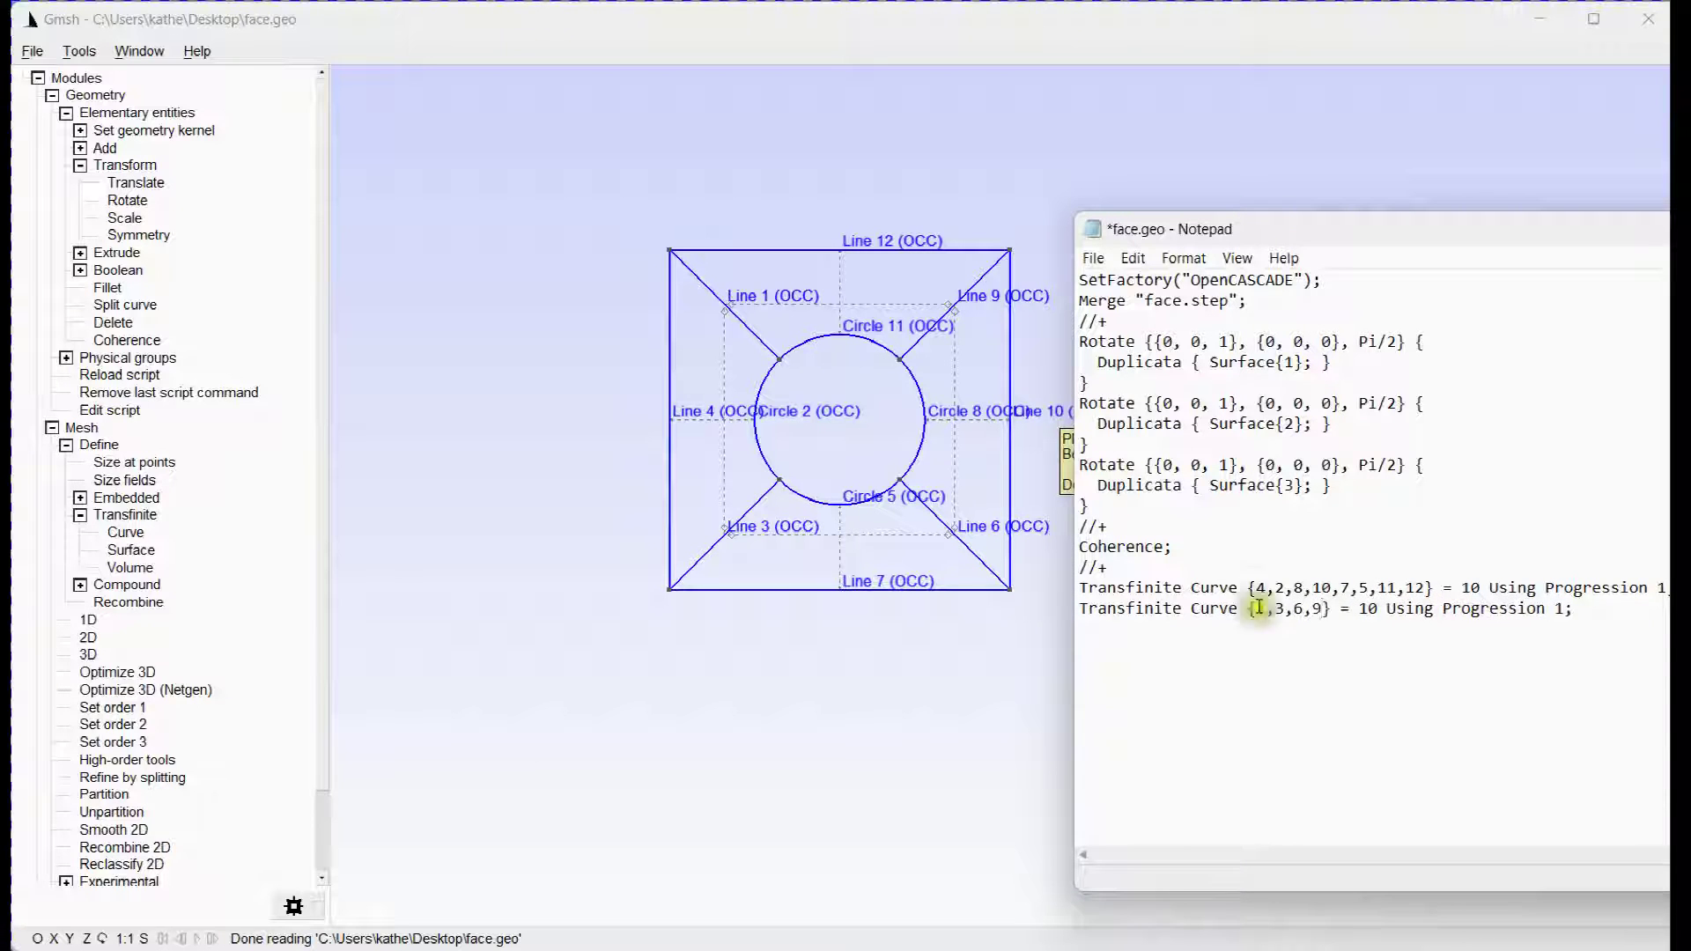
Set the number of points for the diagonal curves to 6 and save the script
click(1385, 608)
key(shift+Left)
key(shift+Left)
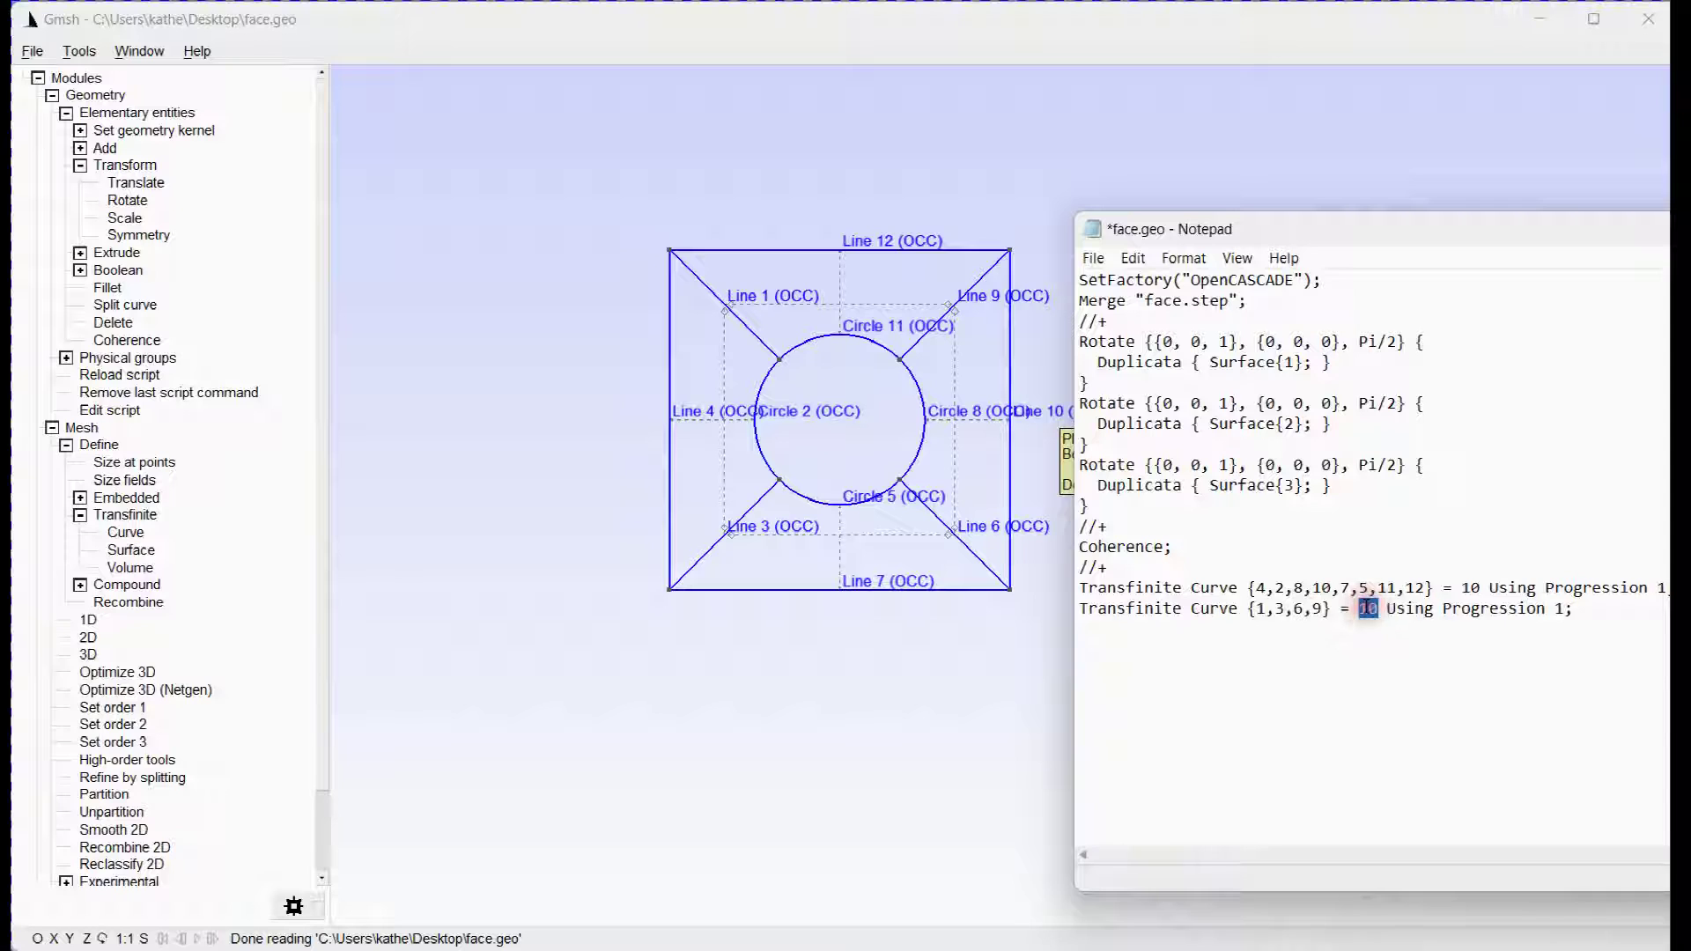
text(6)
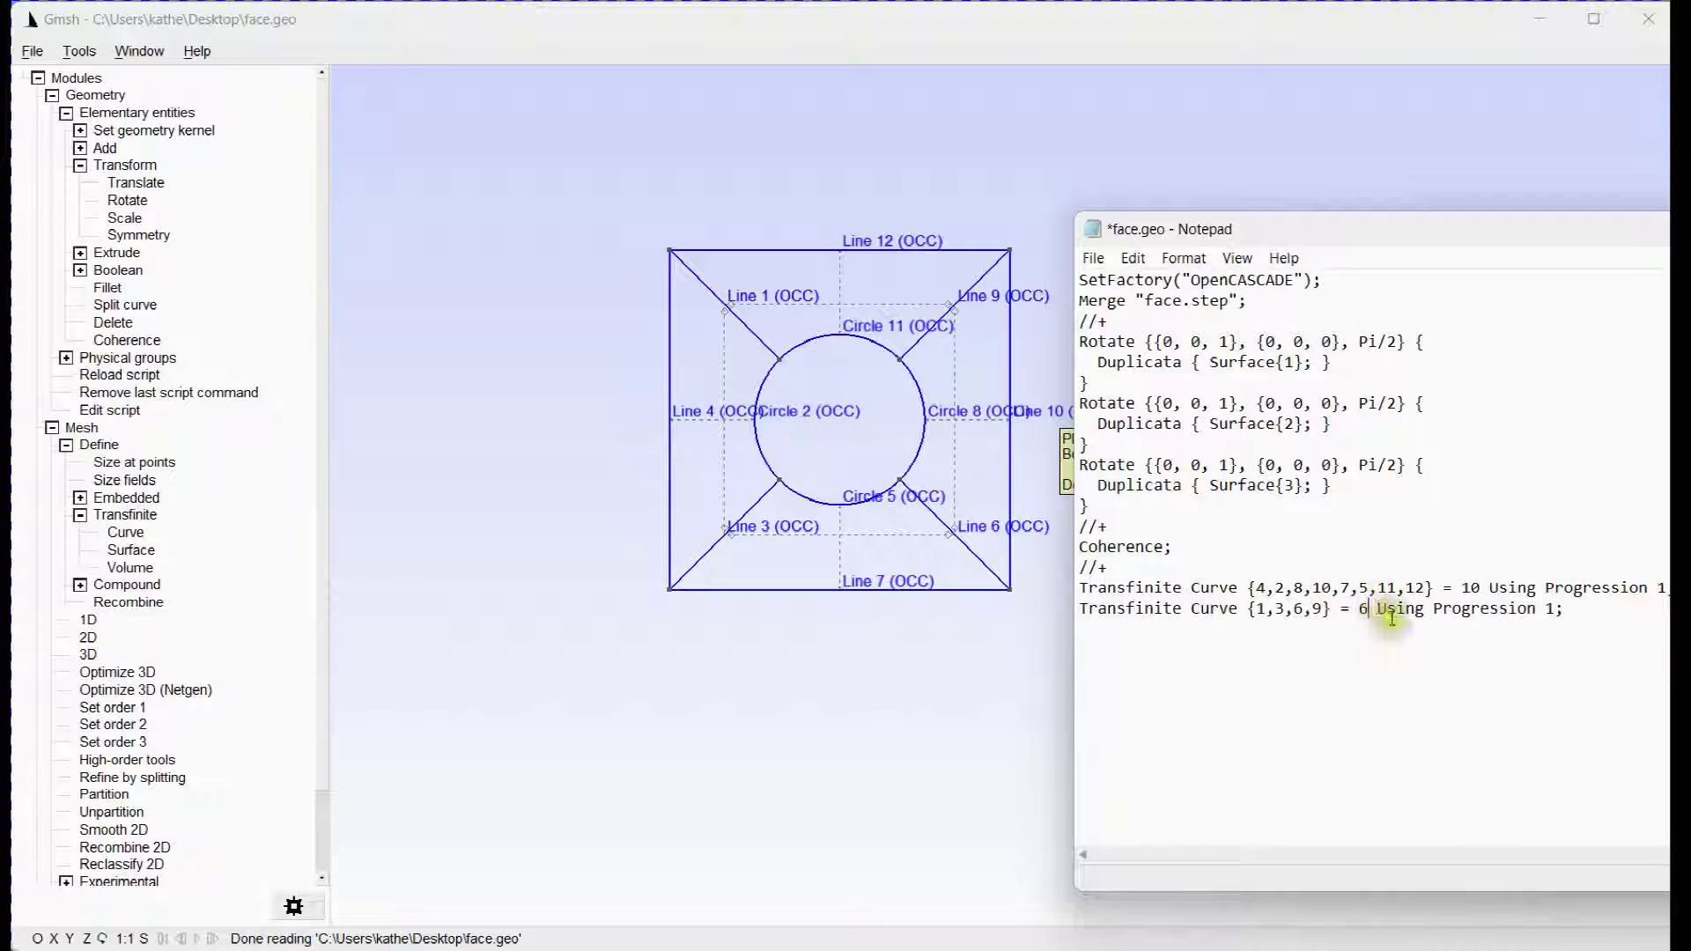
click(1095, 259)
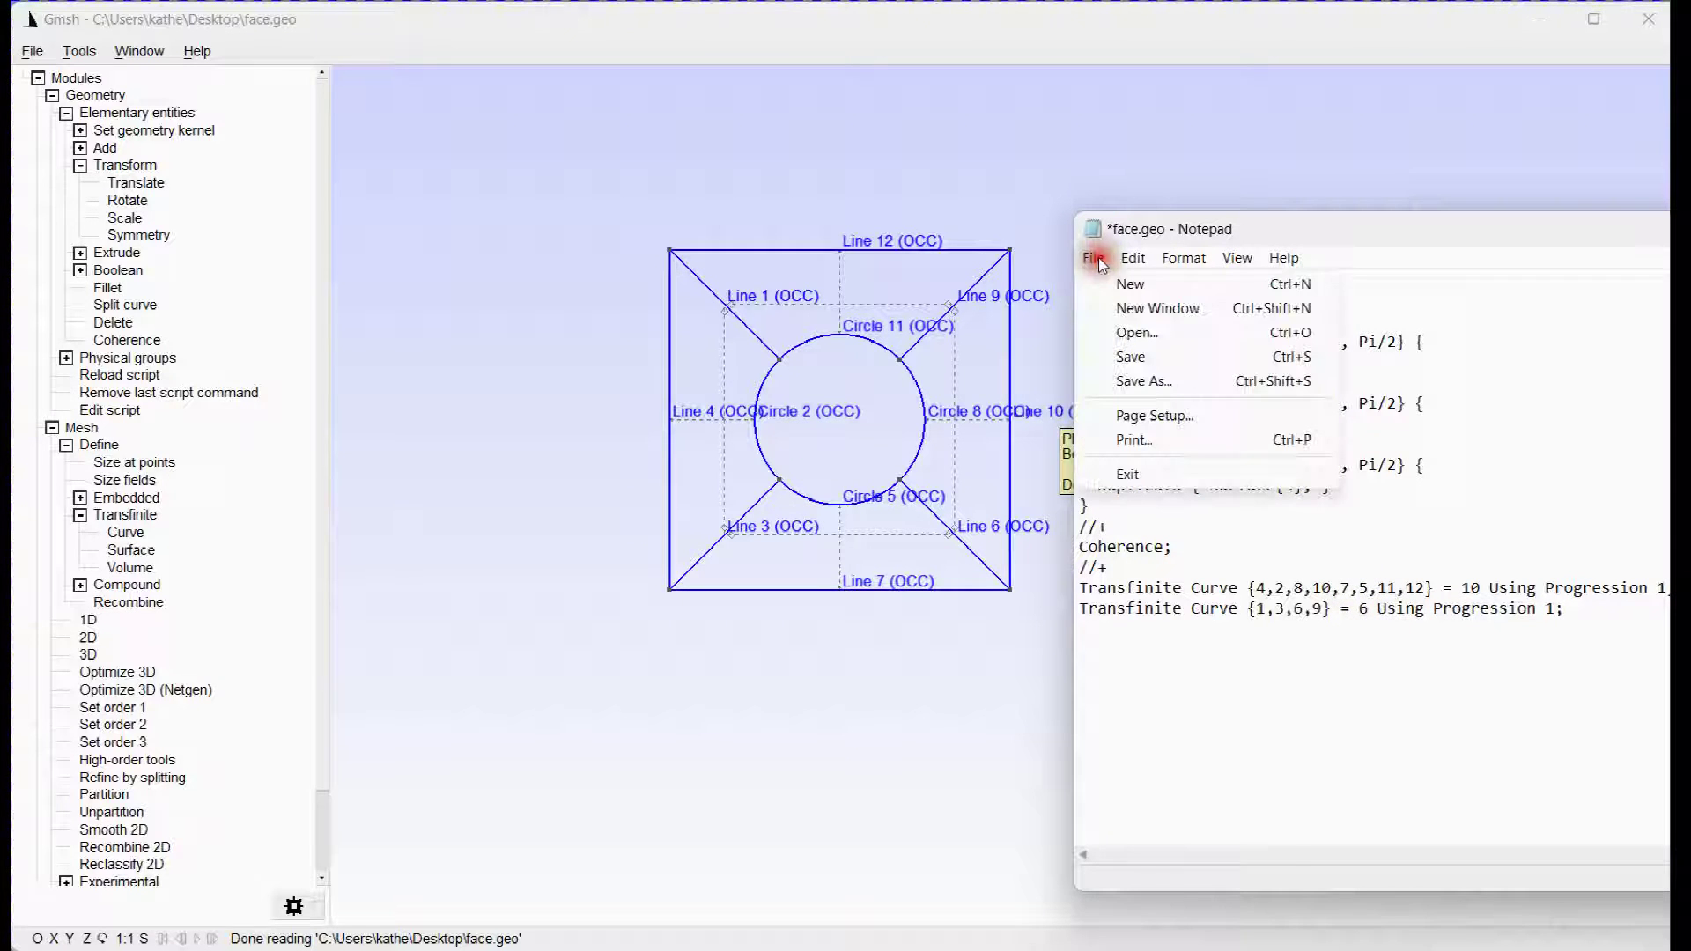
click(1129, 360)
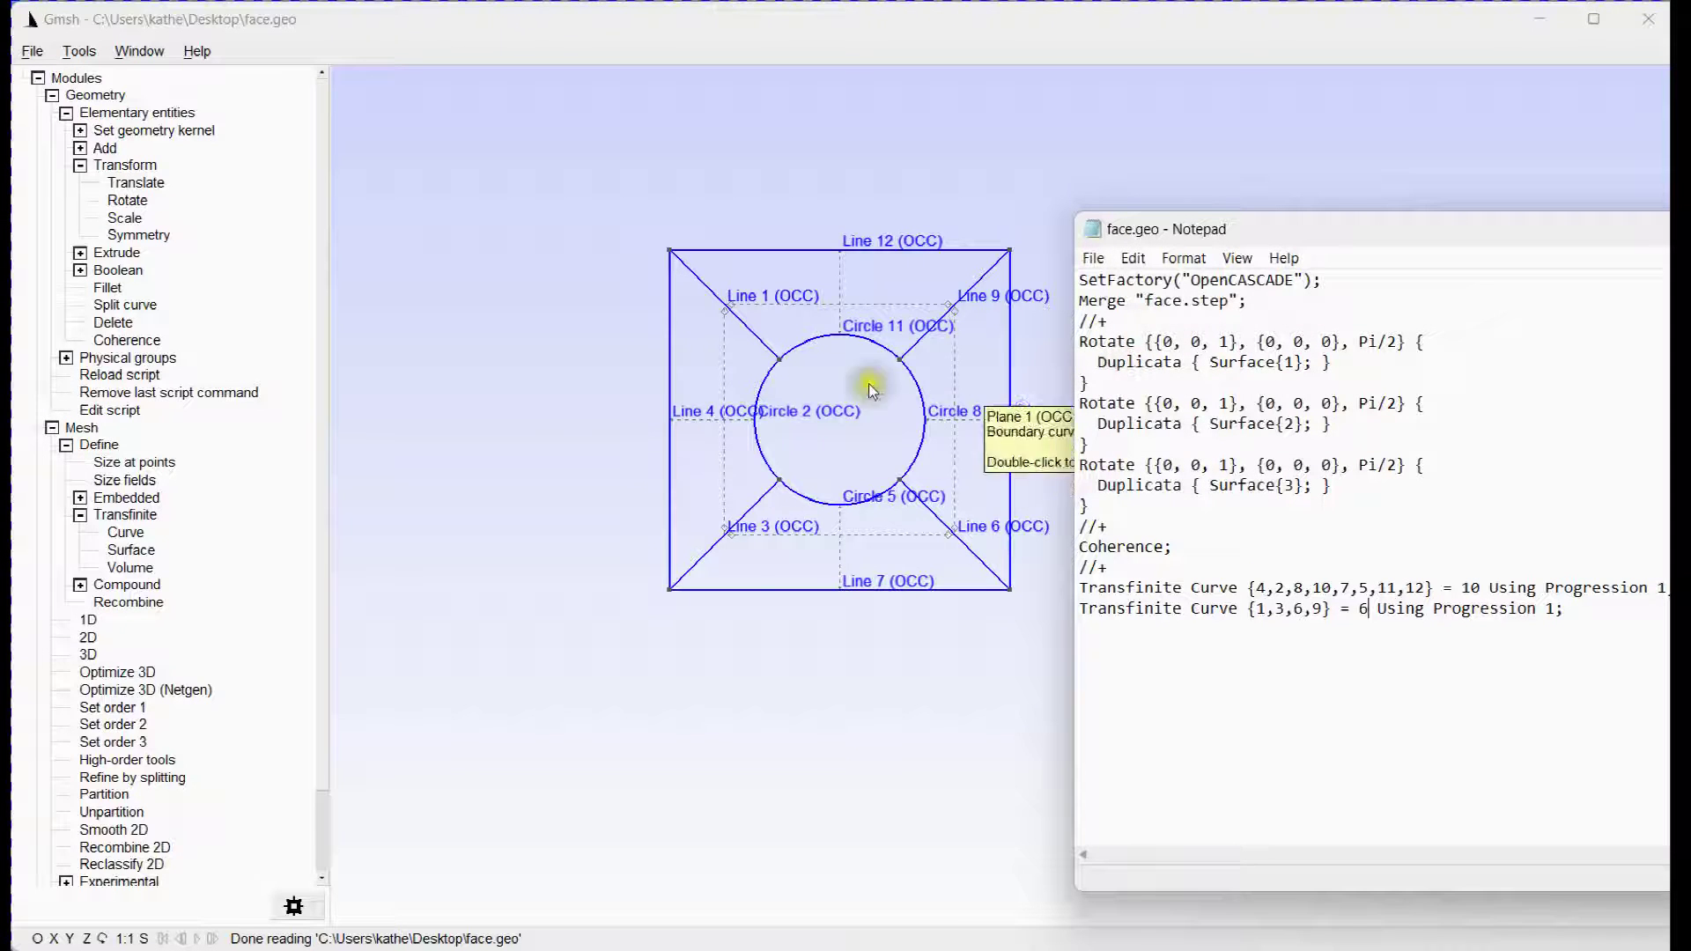
Define the plate face between Line 4 and Circle 2 as a transfinite surface with Left arrangement
click(125, 537)
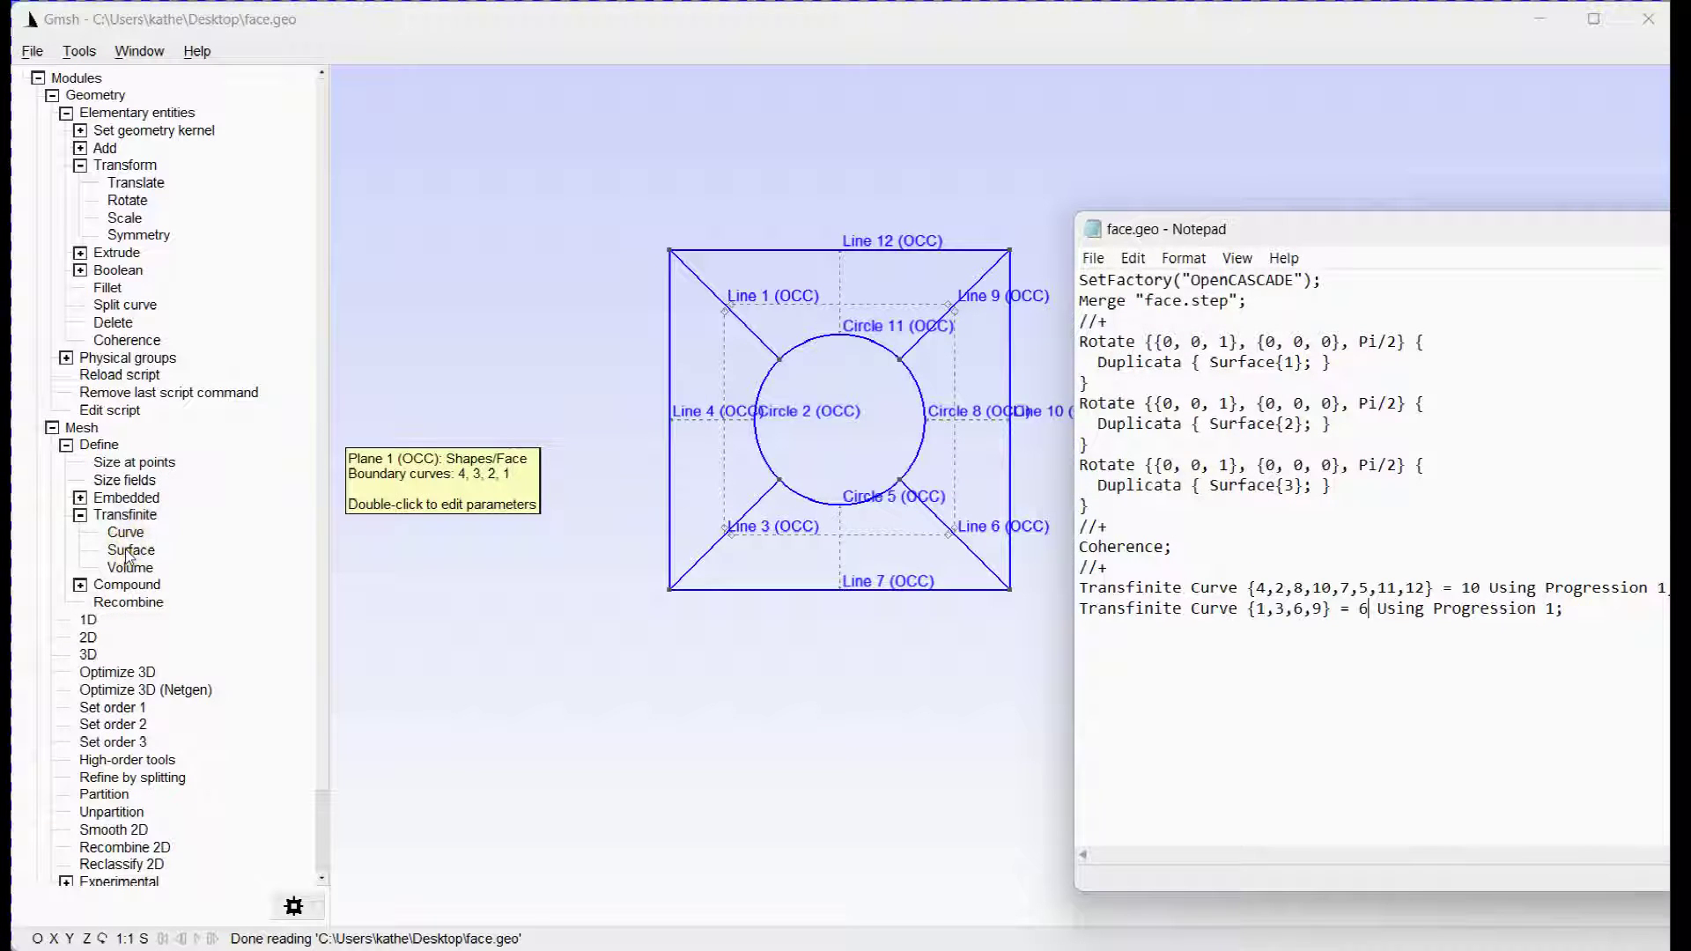
click(130, 550)
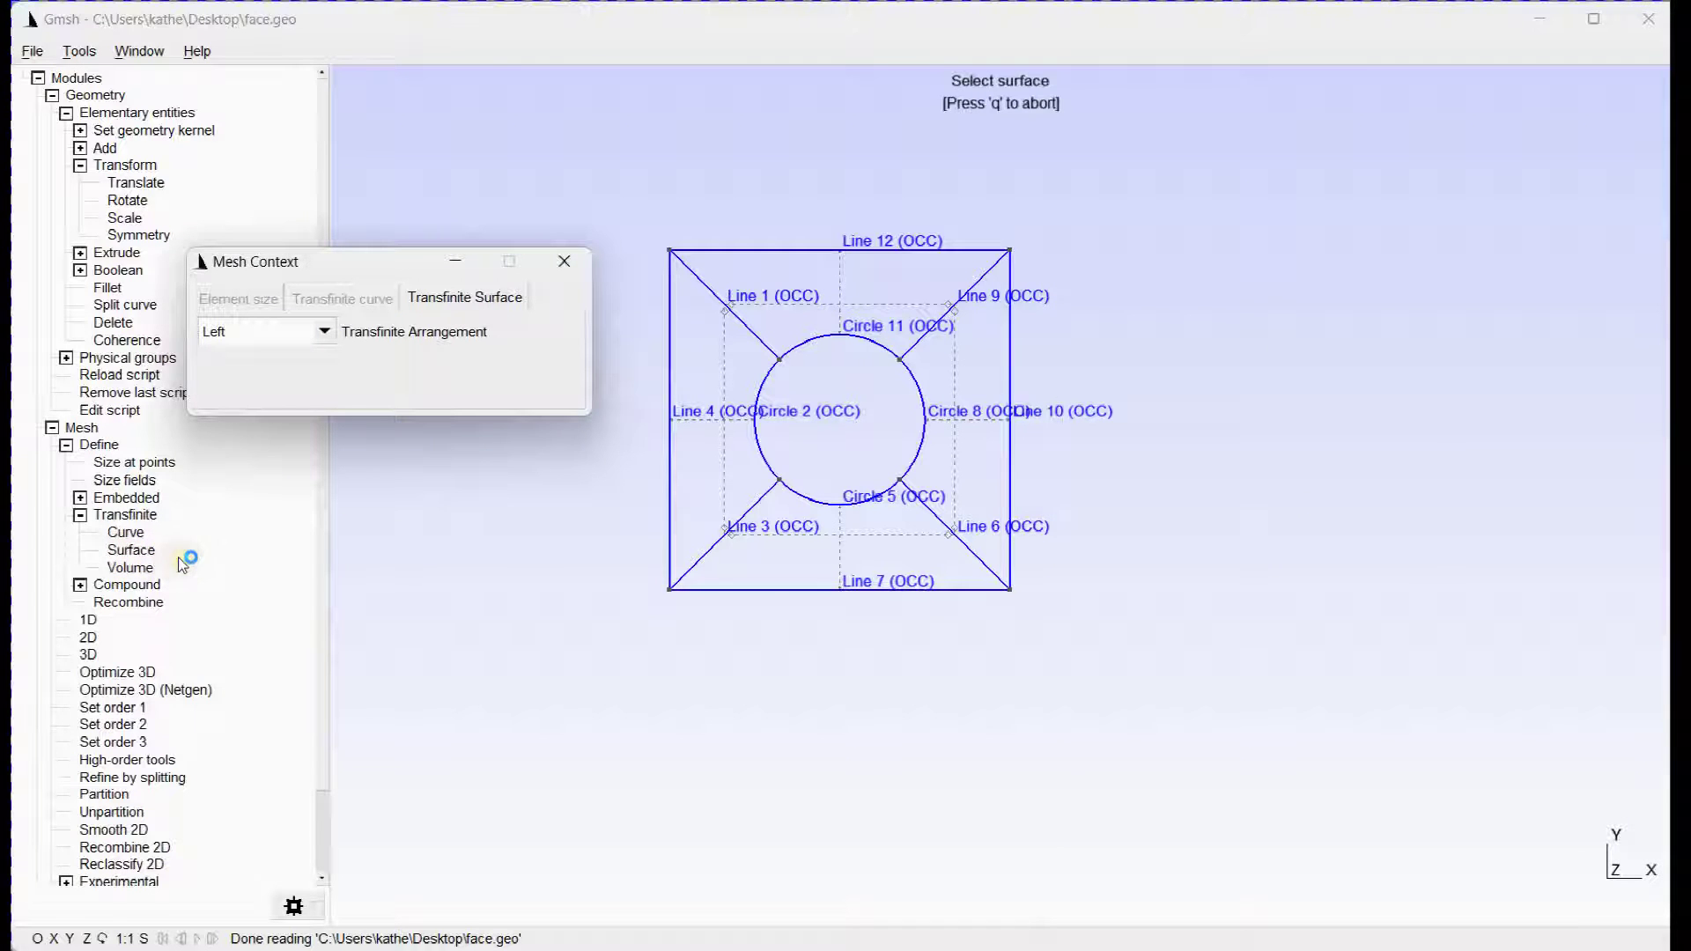
click(727, 428)
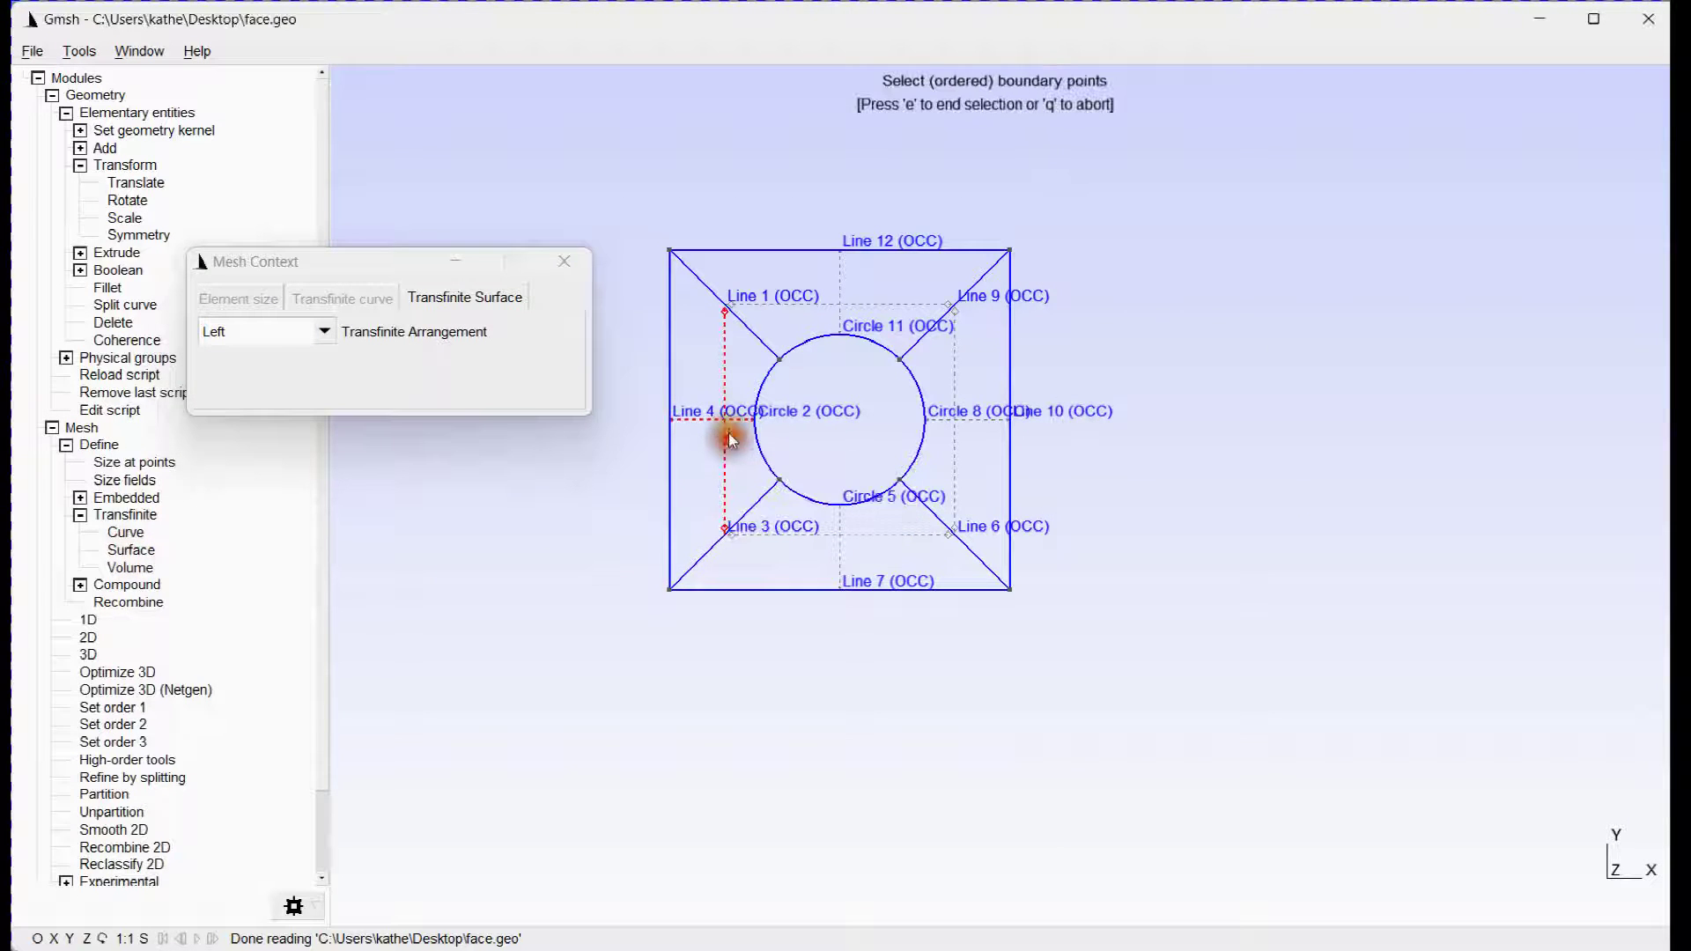
click(725, 424)
key(e)
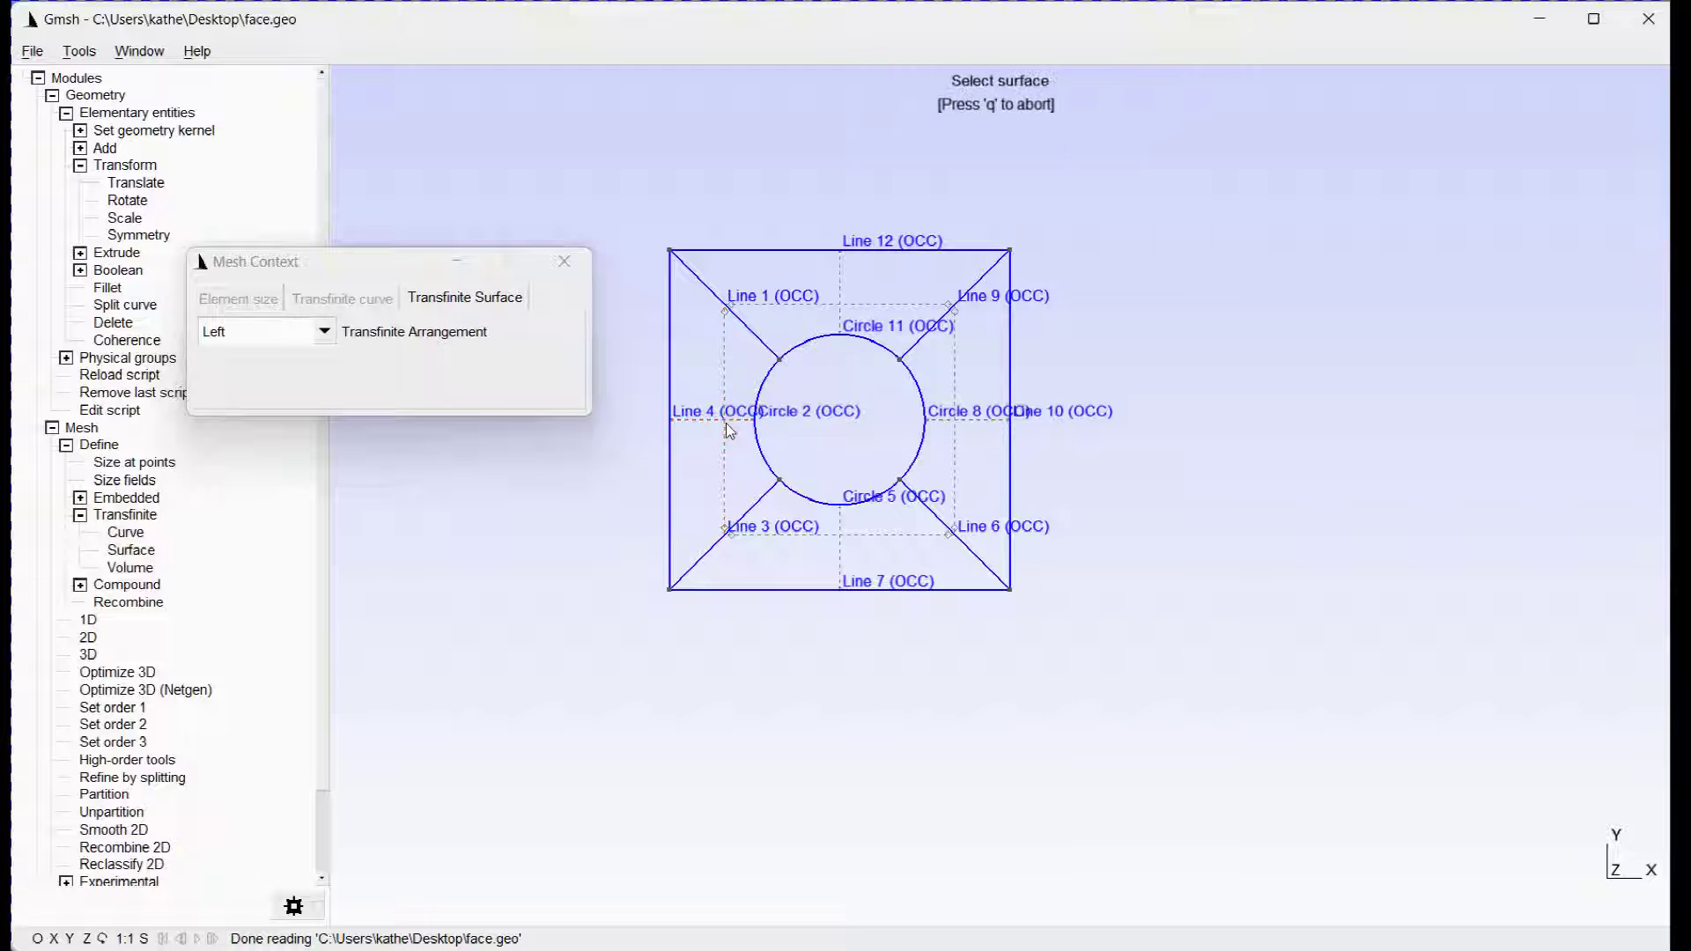
key(q)
Reopen the script, extend the Transfinite Surface list to 1,2,3,4, and save the file
click(125, 411)
drag(429, 289, 1424, 216)
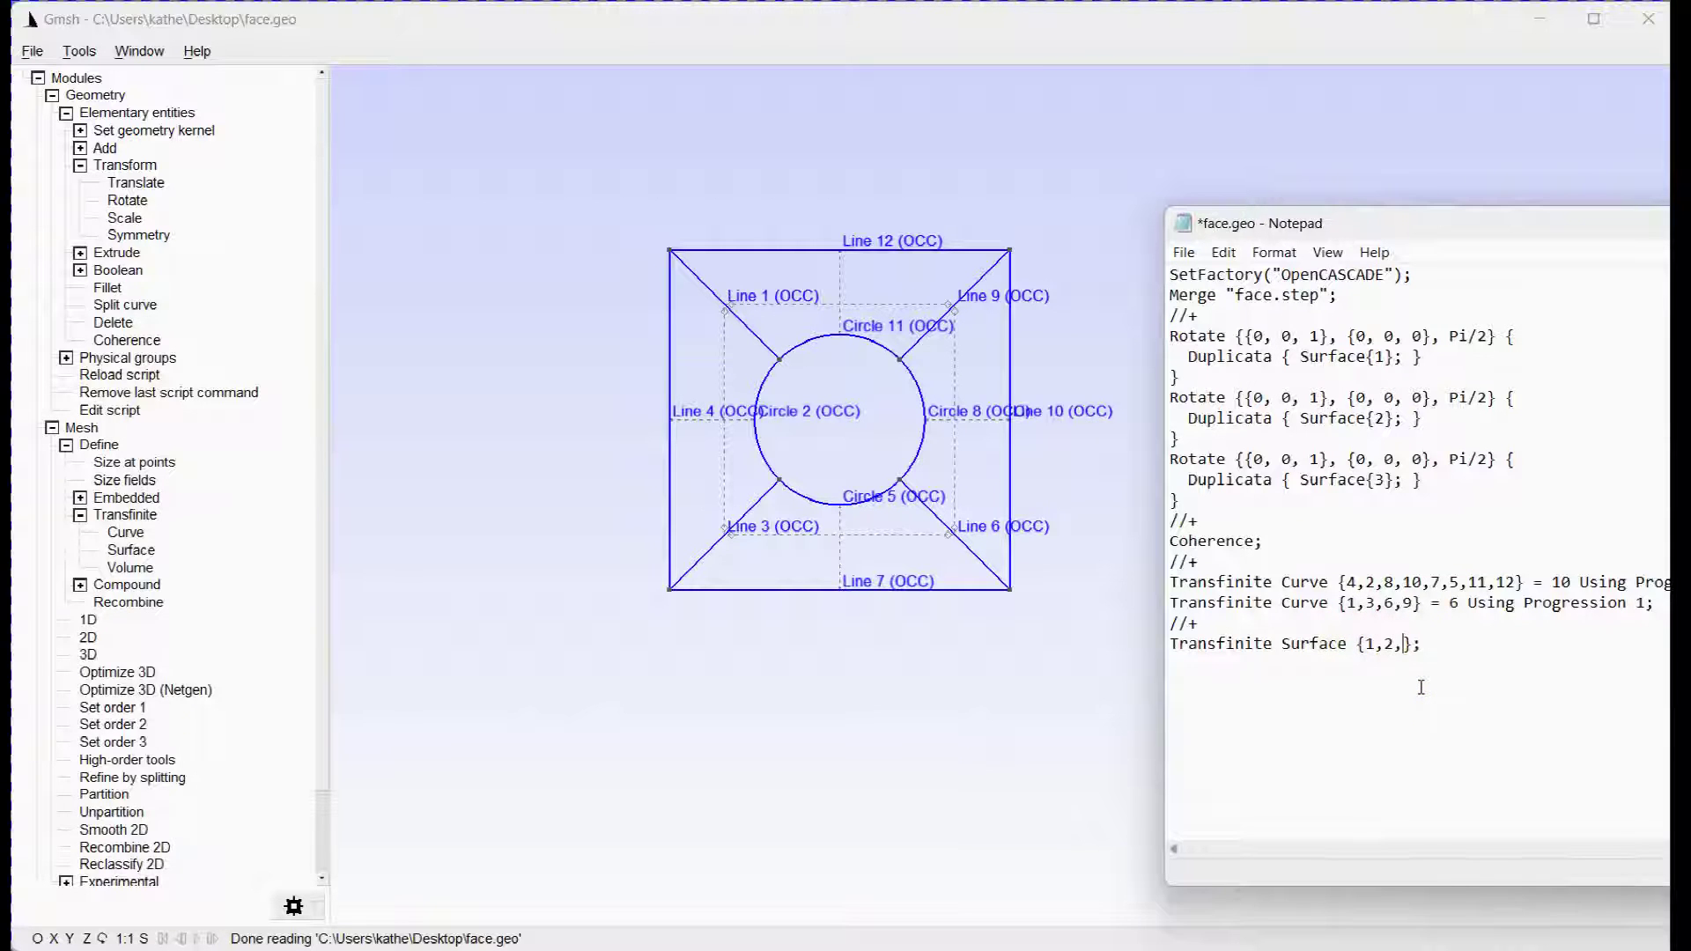
click(1430, 644)
click(1195, 255)
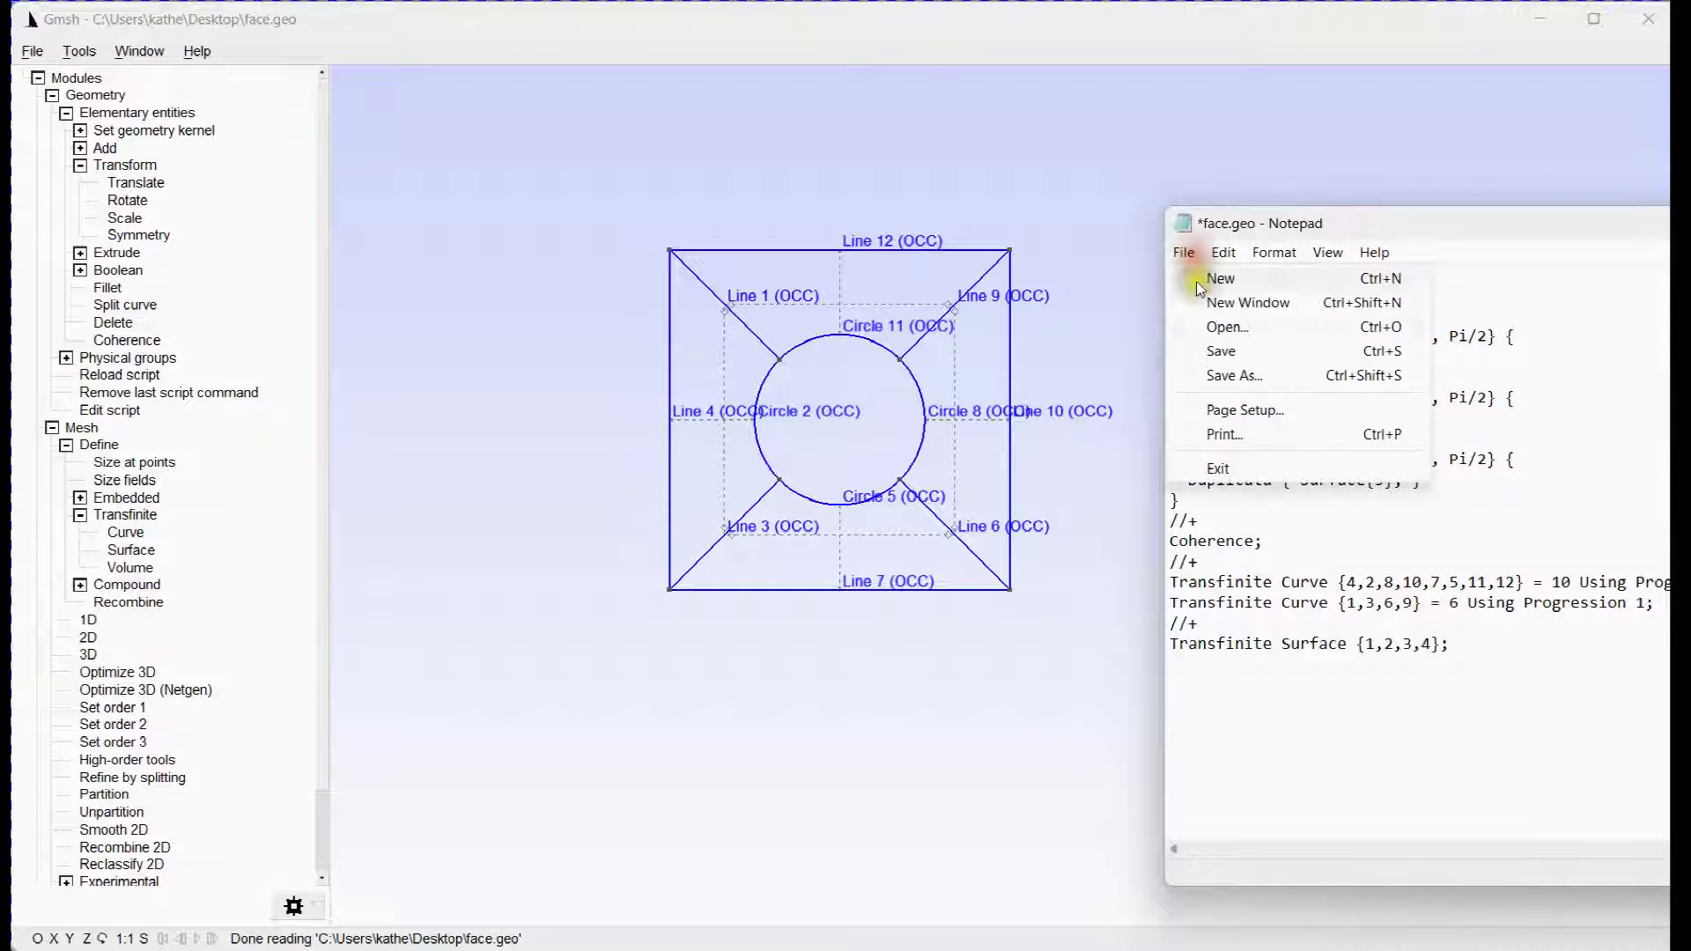
click(1213, 346)
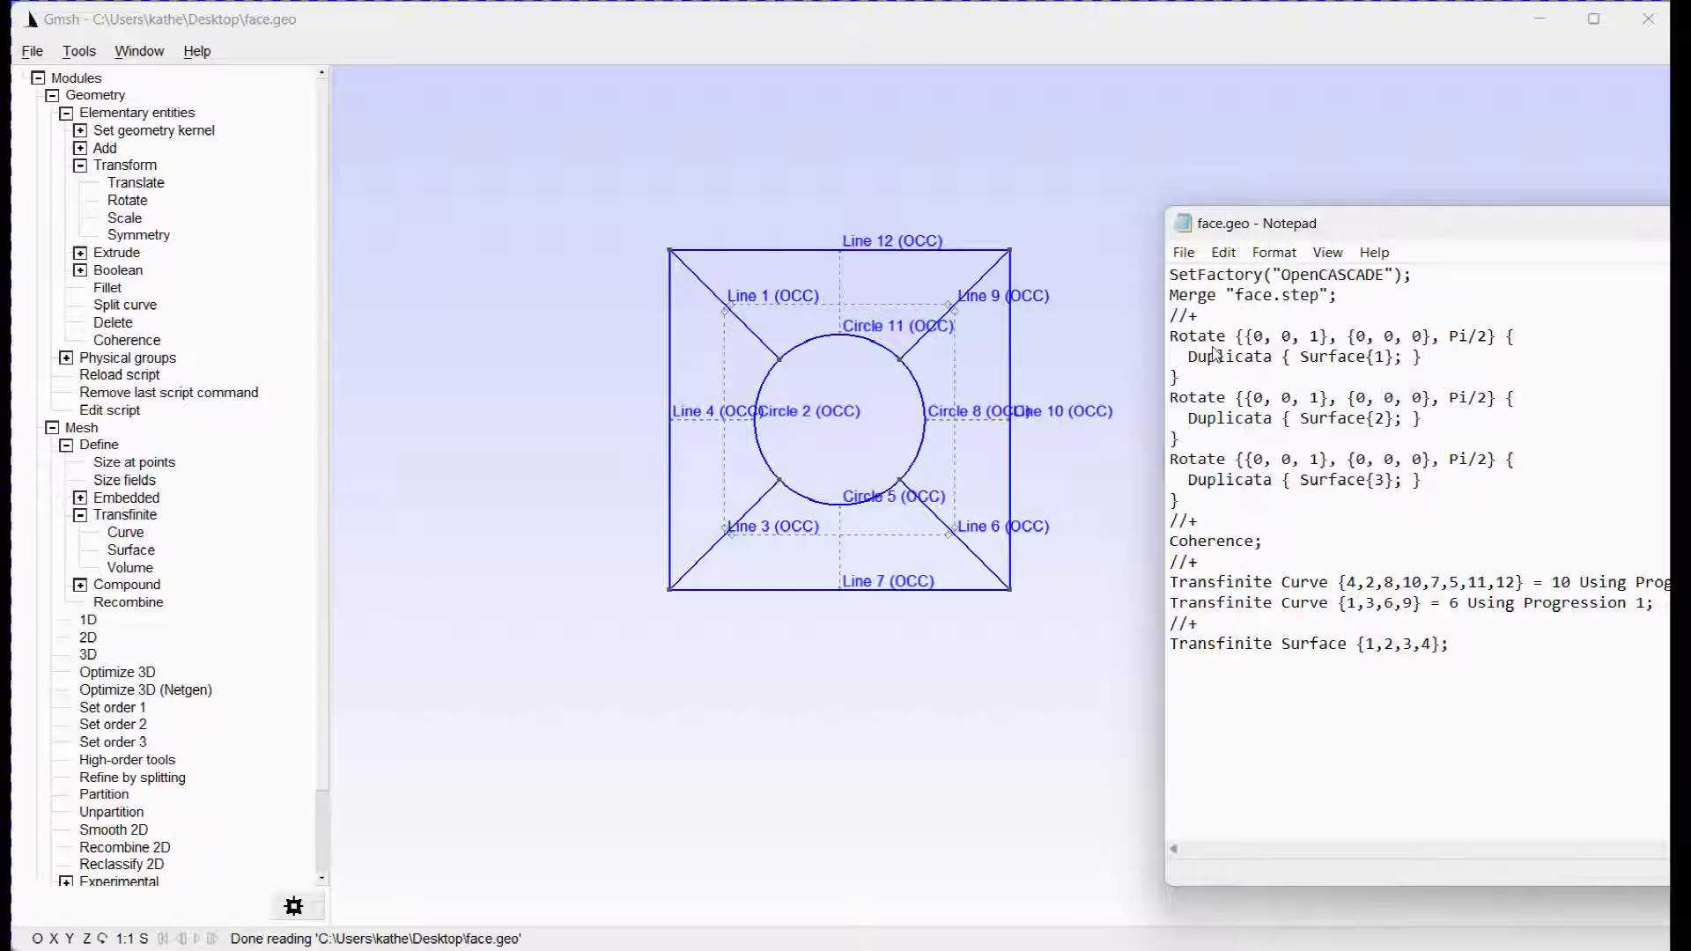
Close the script and set the mesh options to the Automatic 2D algorithm with recombination of all triangular meshes
click(1191, 256)
click(1226, 467)
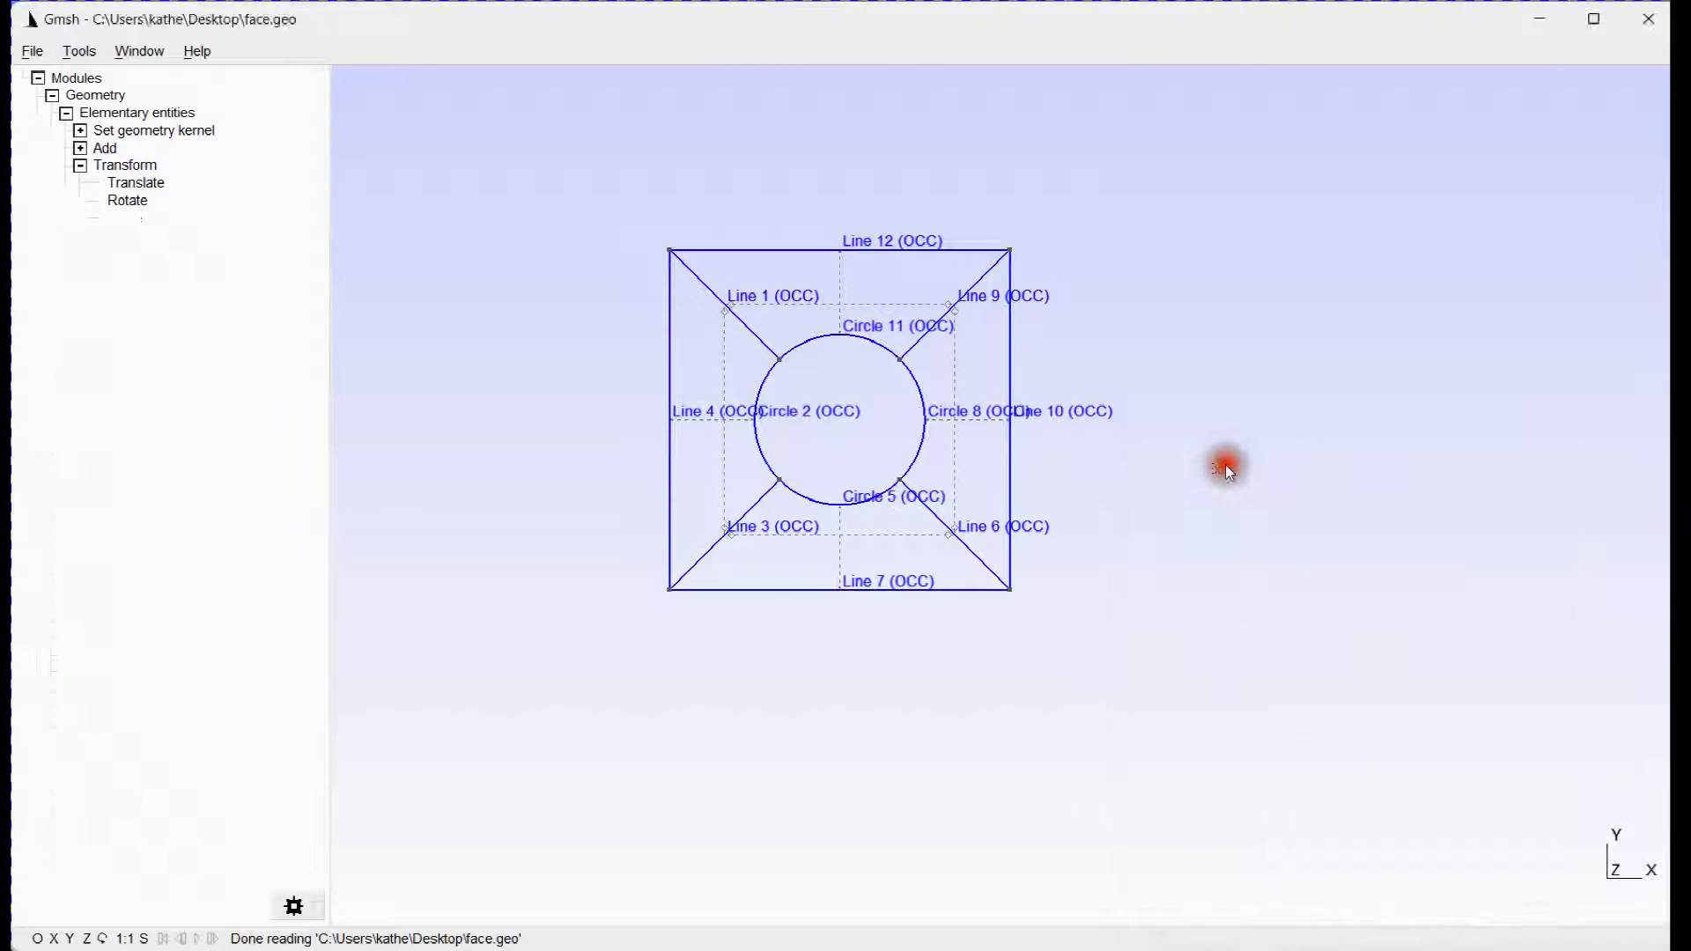
click(79, 51)
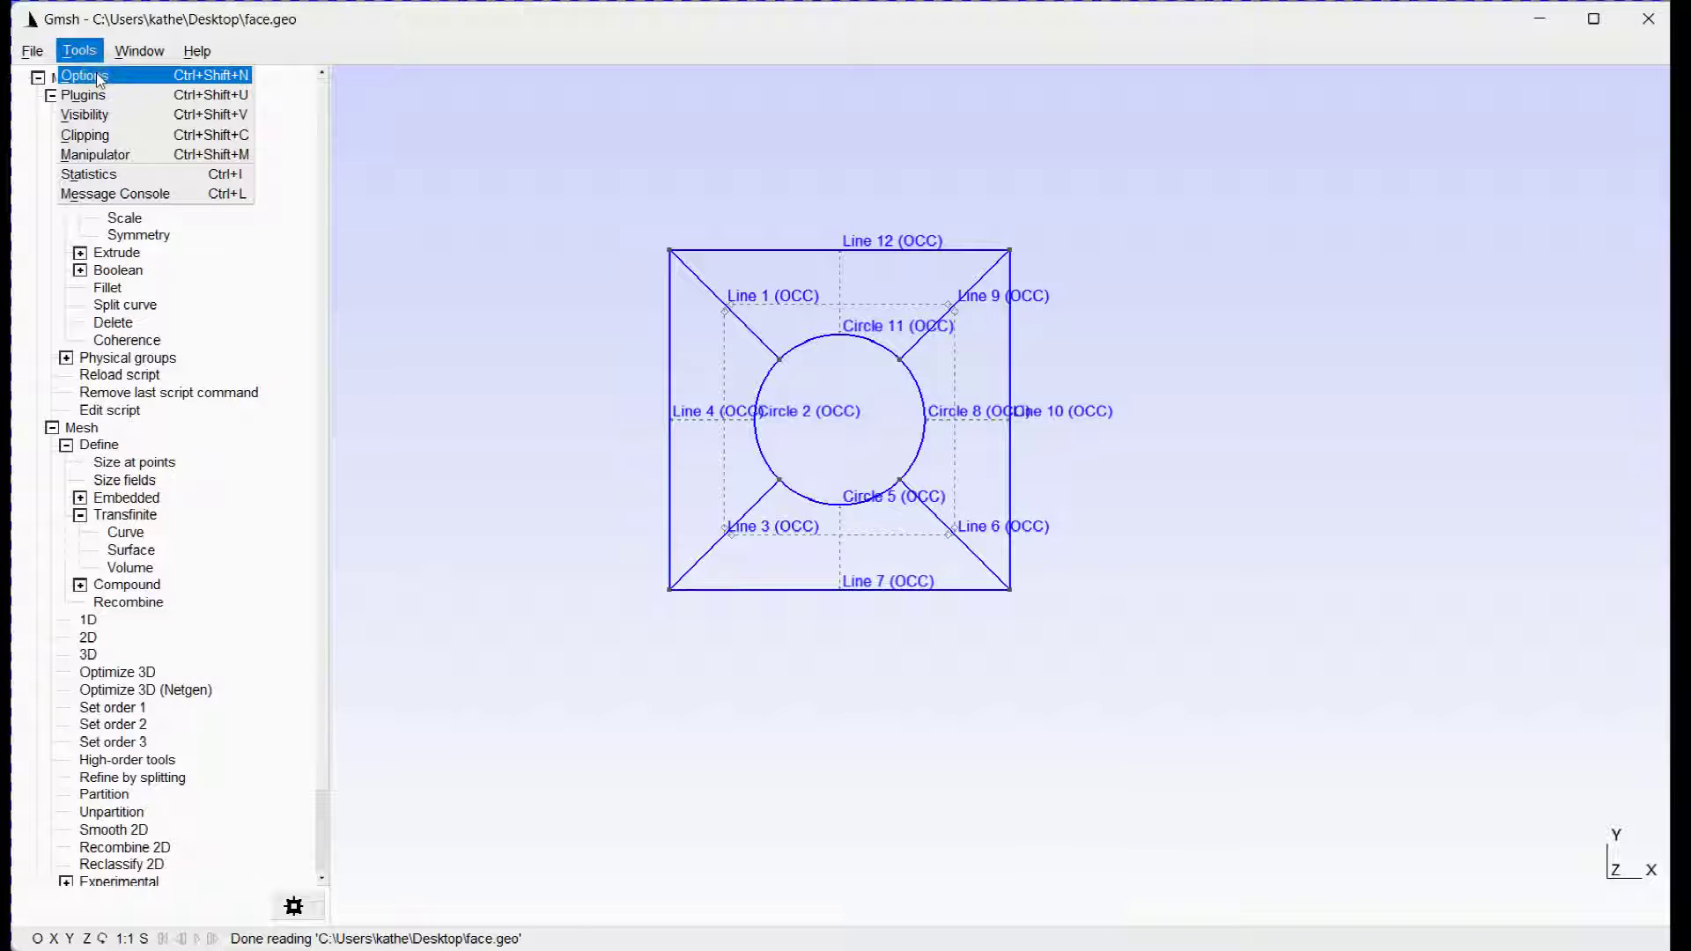
click(84, 76)
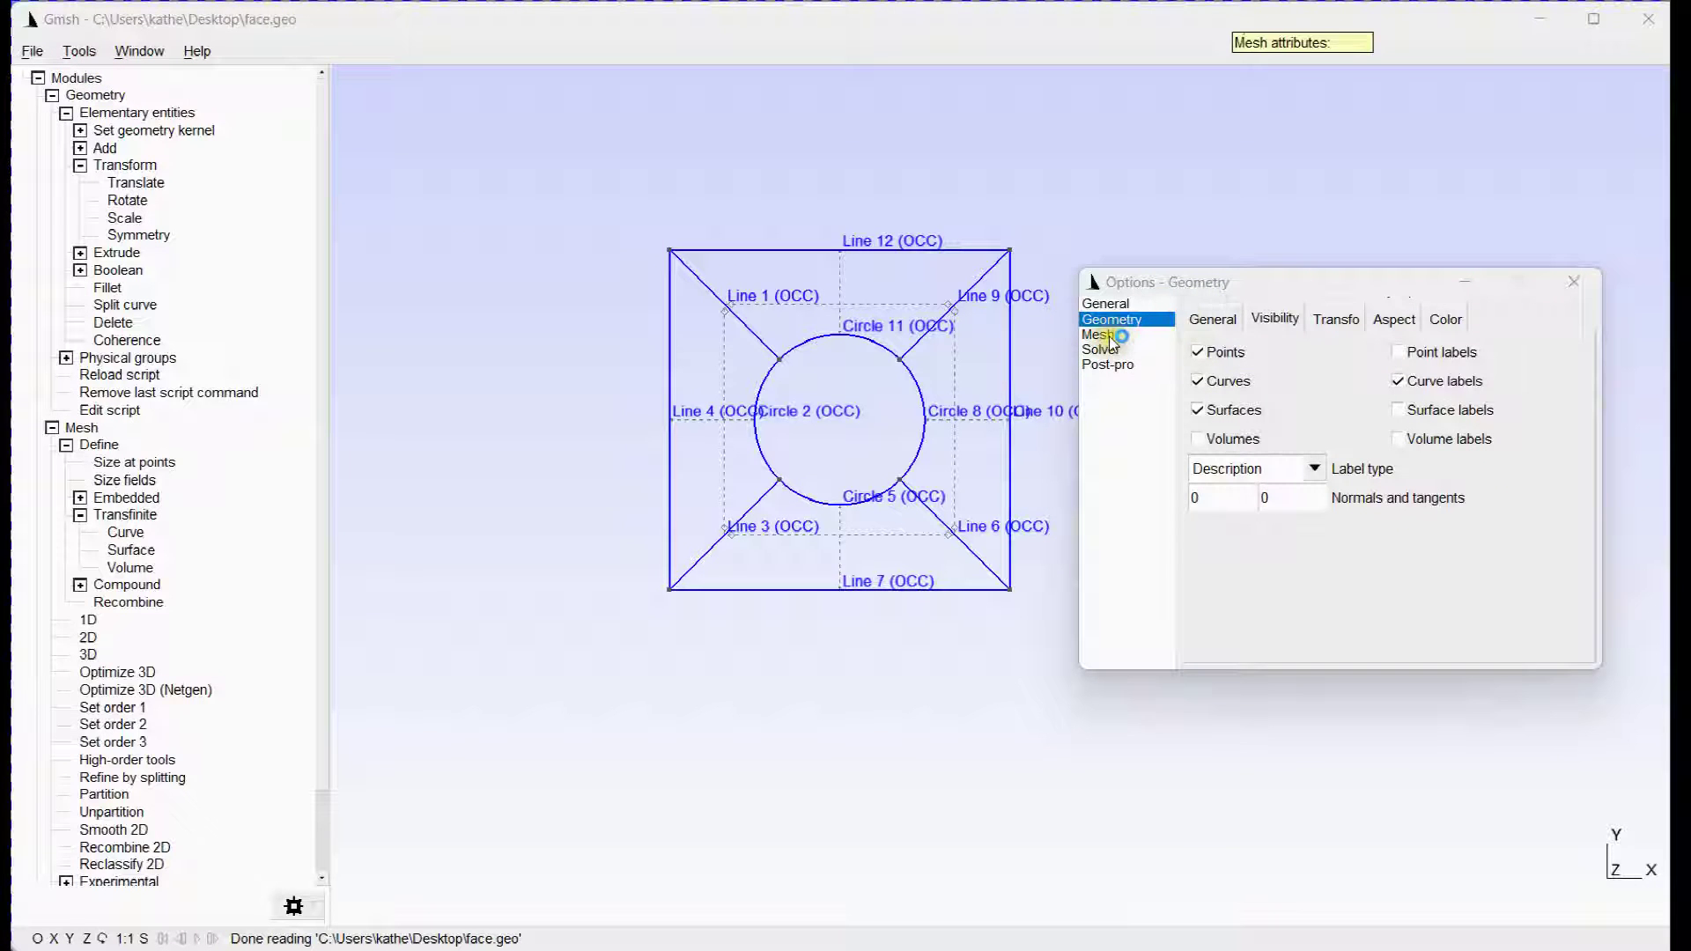
click(1099, 335)
click(1213, 322)
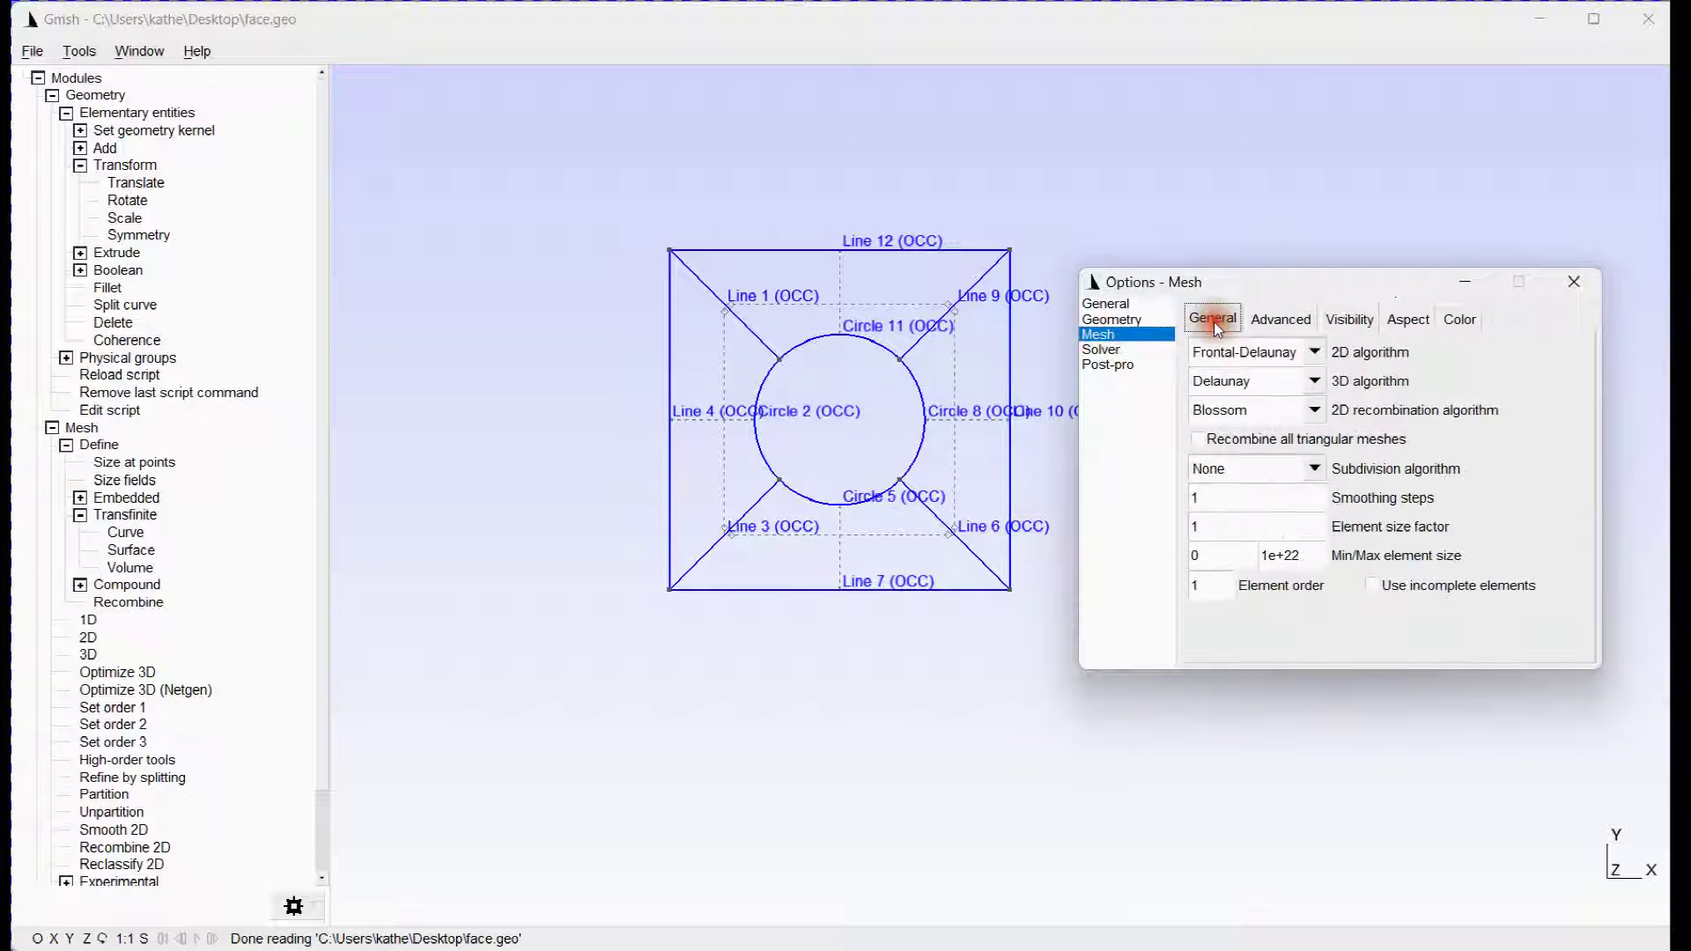
click(1313, 351)
click(1246, 292)
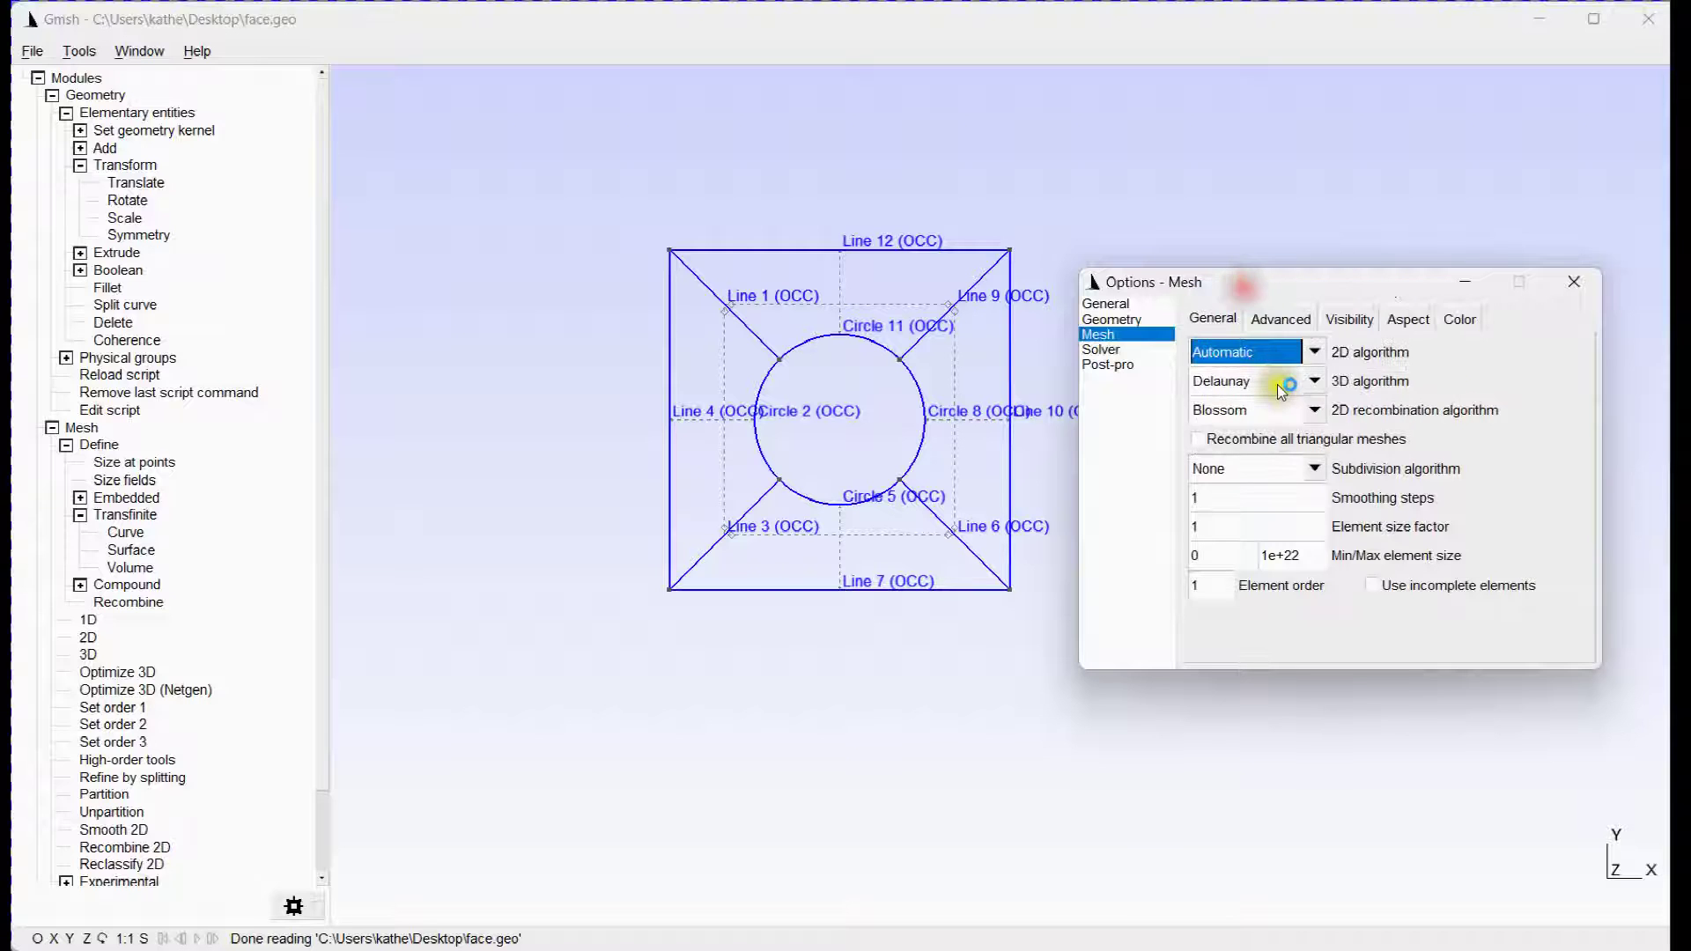
click(1212, 438)
click(1574, 282)
Reload the script and generate the 1D and 2D meshes on the four plate faces
click(88, 637)
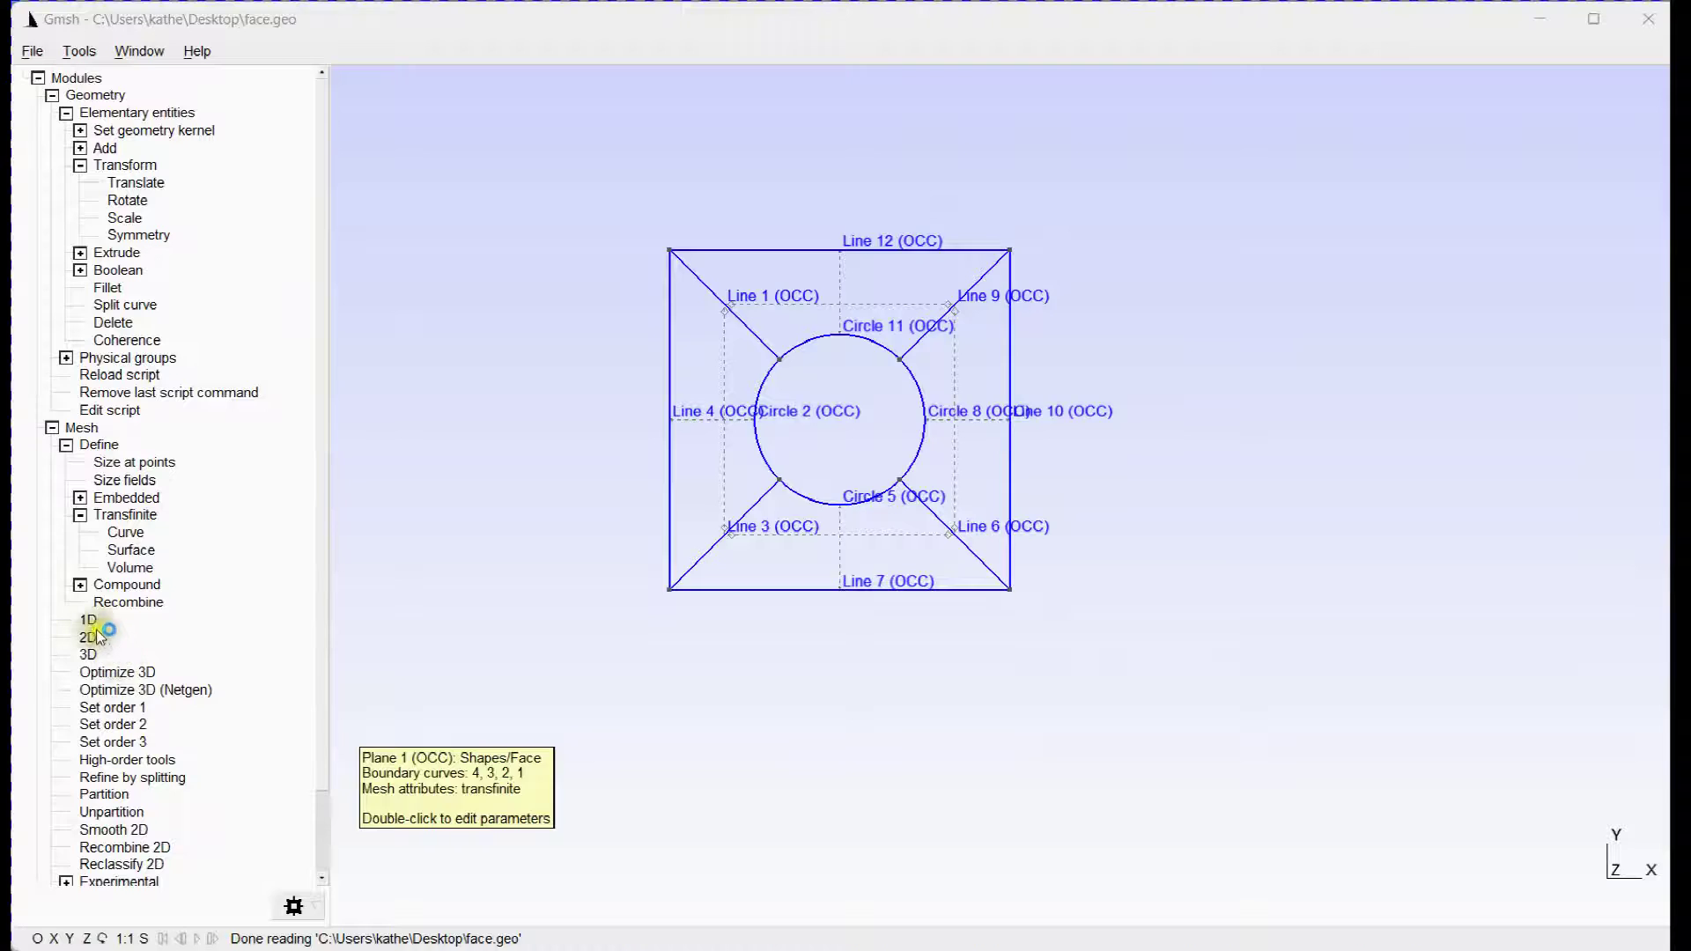
click(111, 374)
click(93, 622)
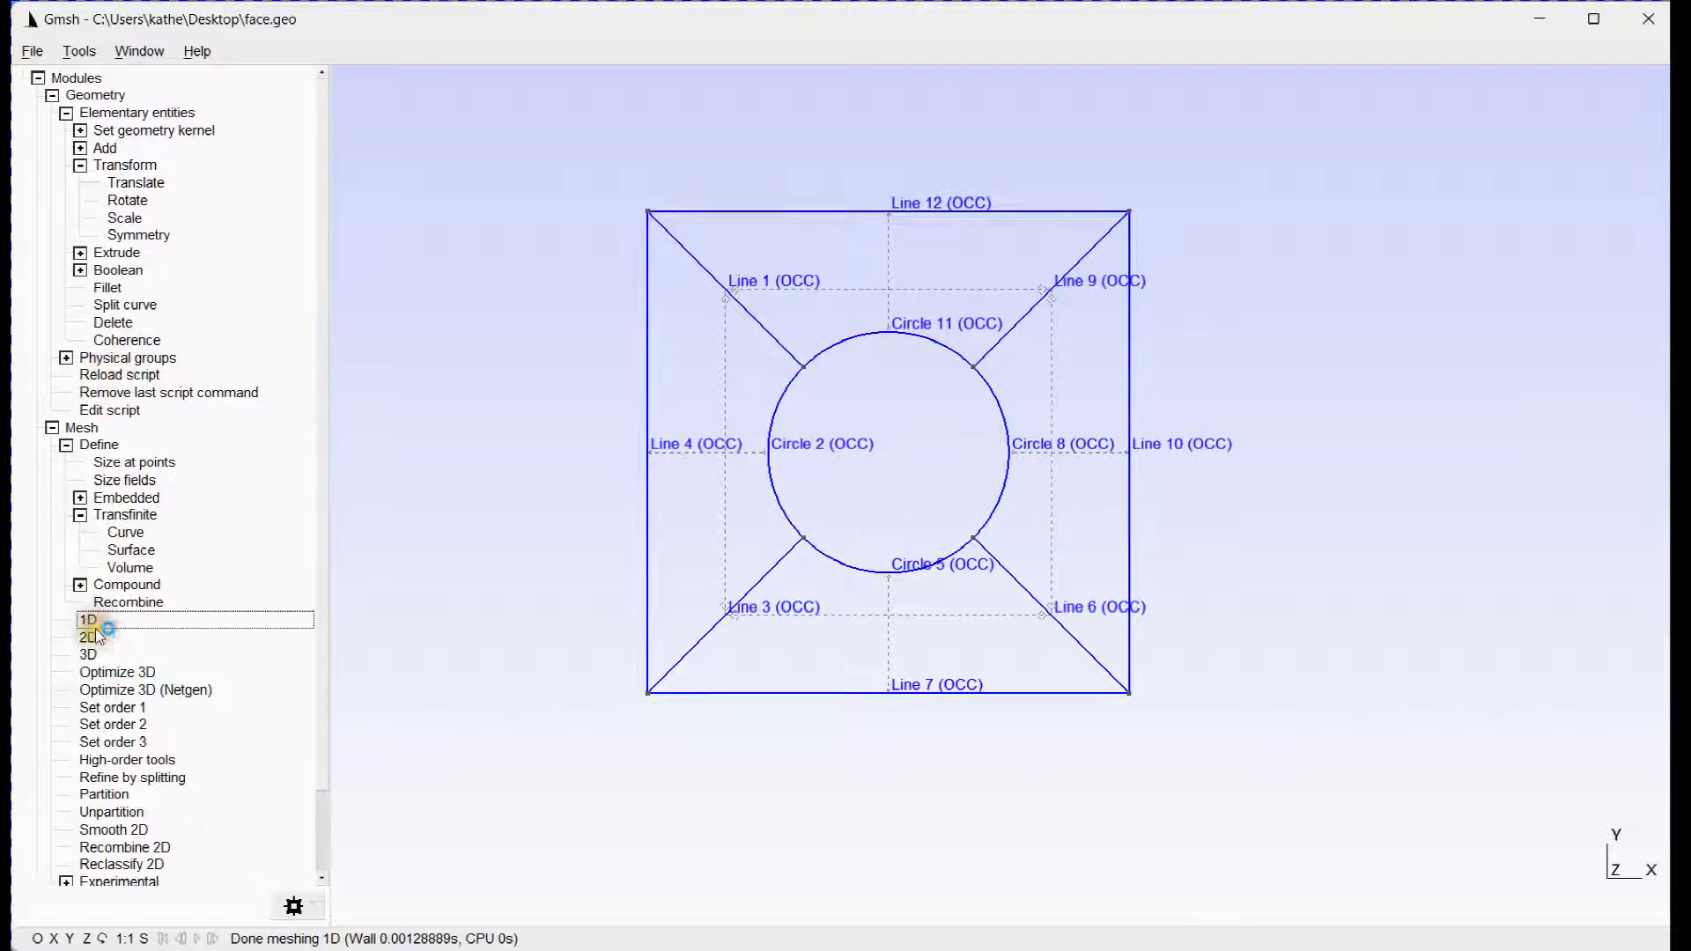
click(94, 636)
mouse_move(604, 669)
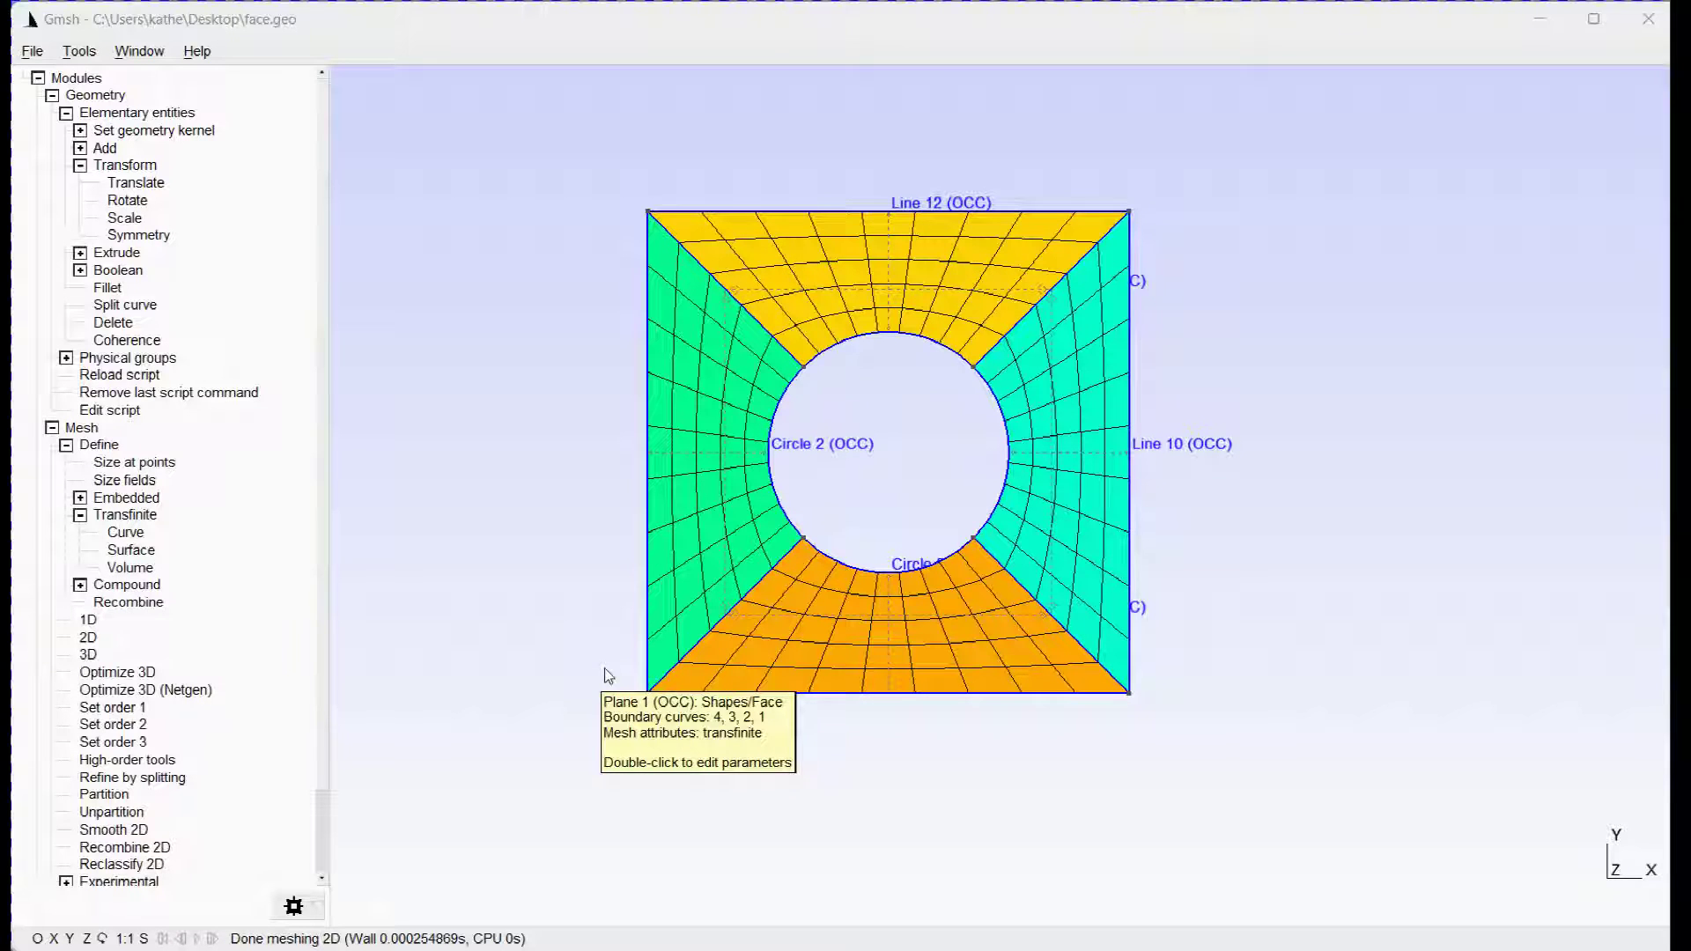
Reload the script to clear the mesh, and display surface labels instead of curve labels in the geometry
click(132, 374)
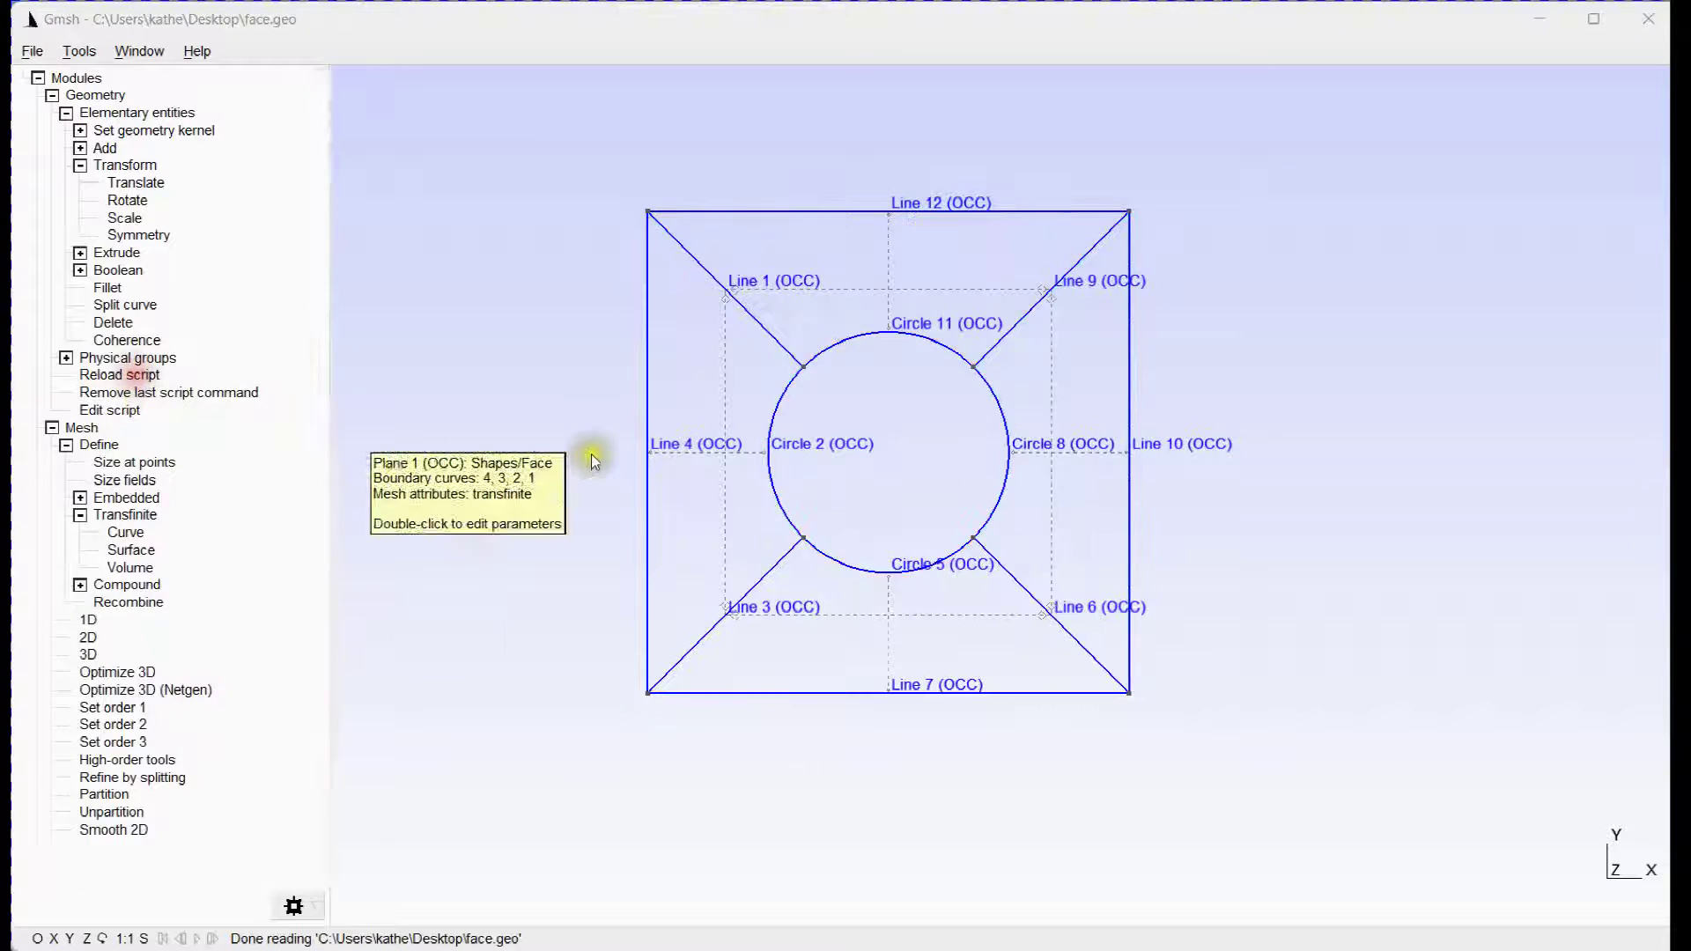
scroll(590, 449, down, 2)
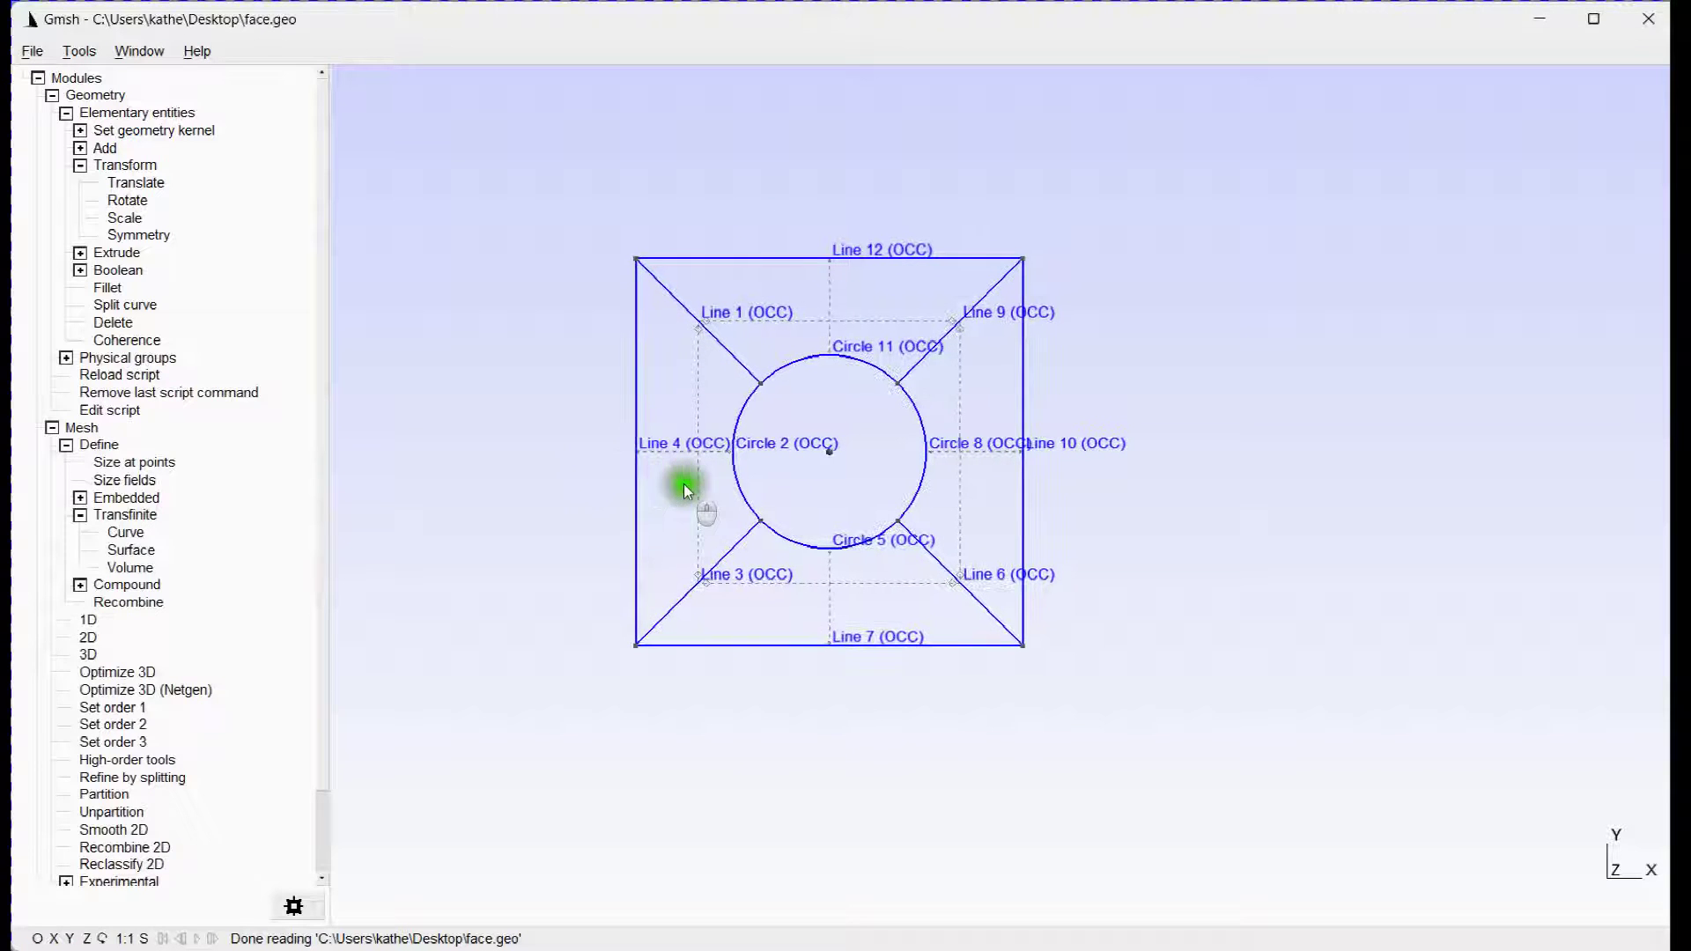
drag(658, 475, 957, 572)
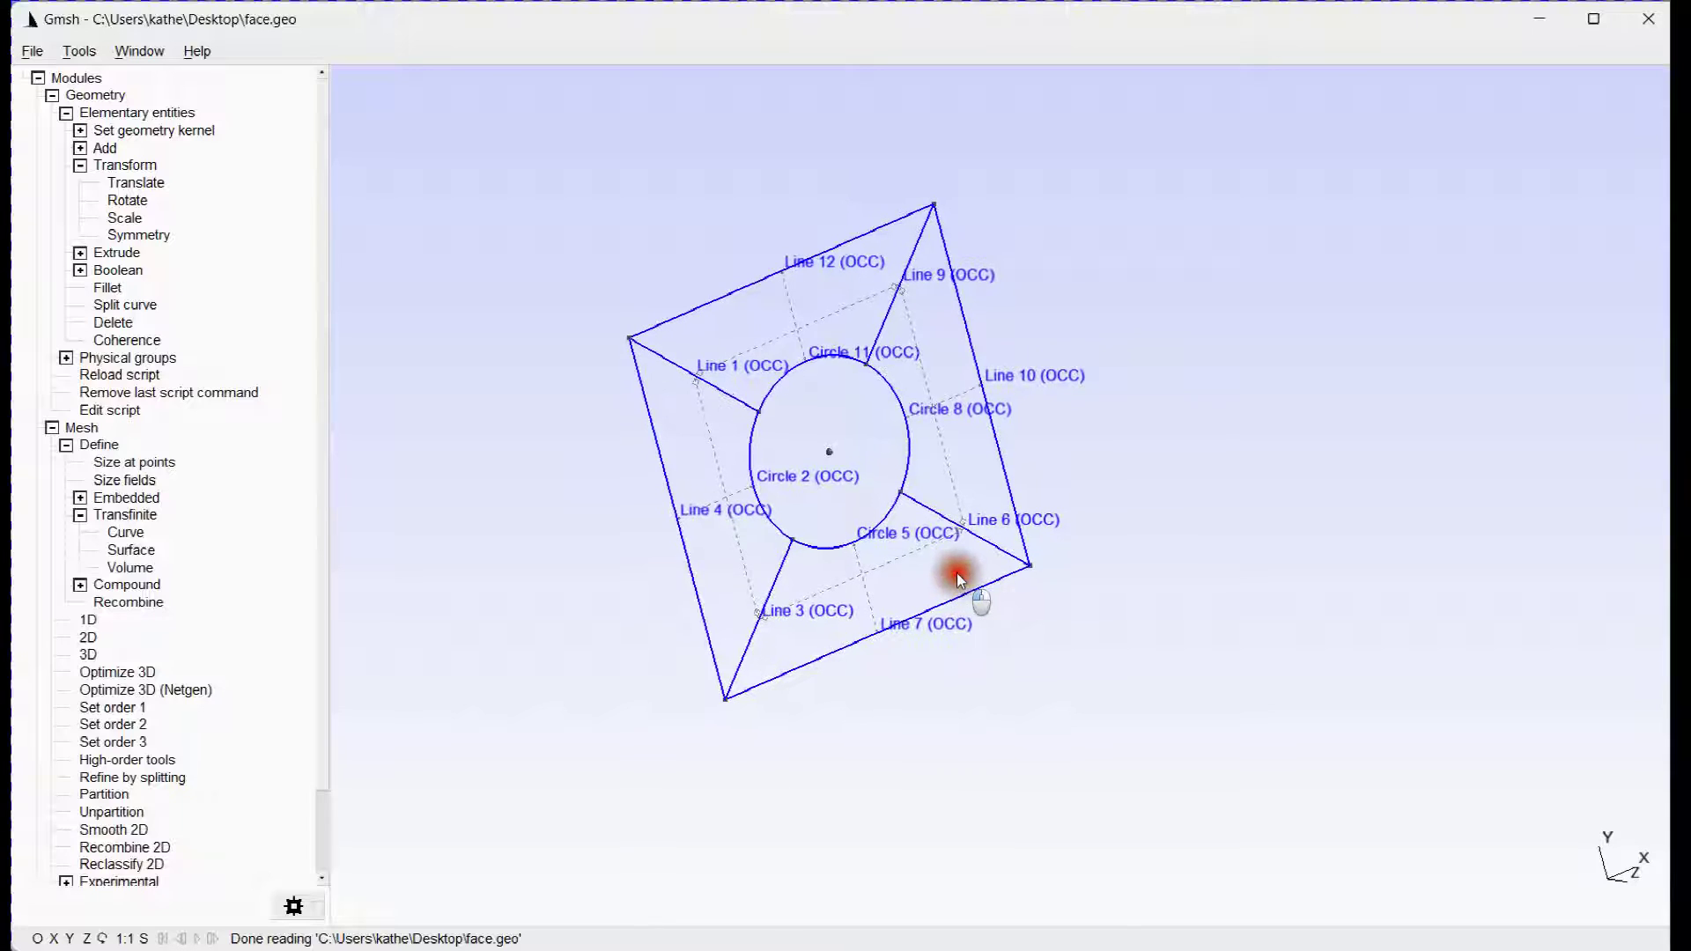
click(81, 51)
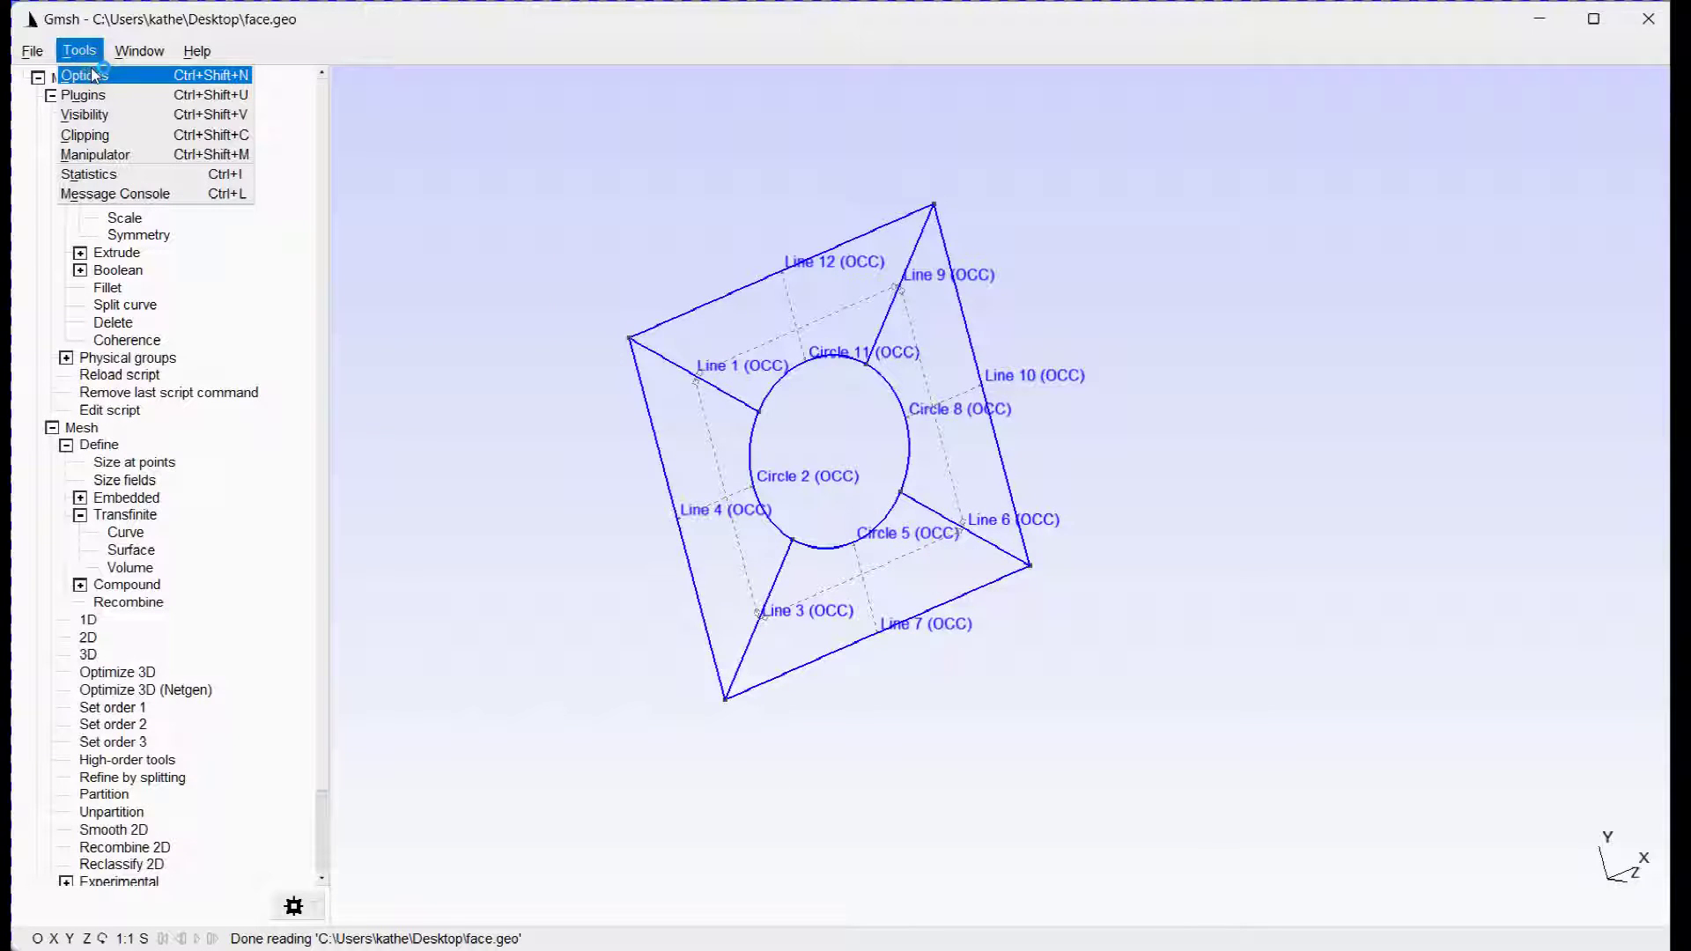
click(93, 74)
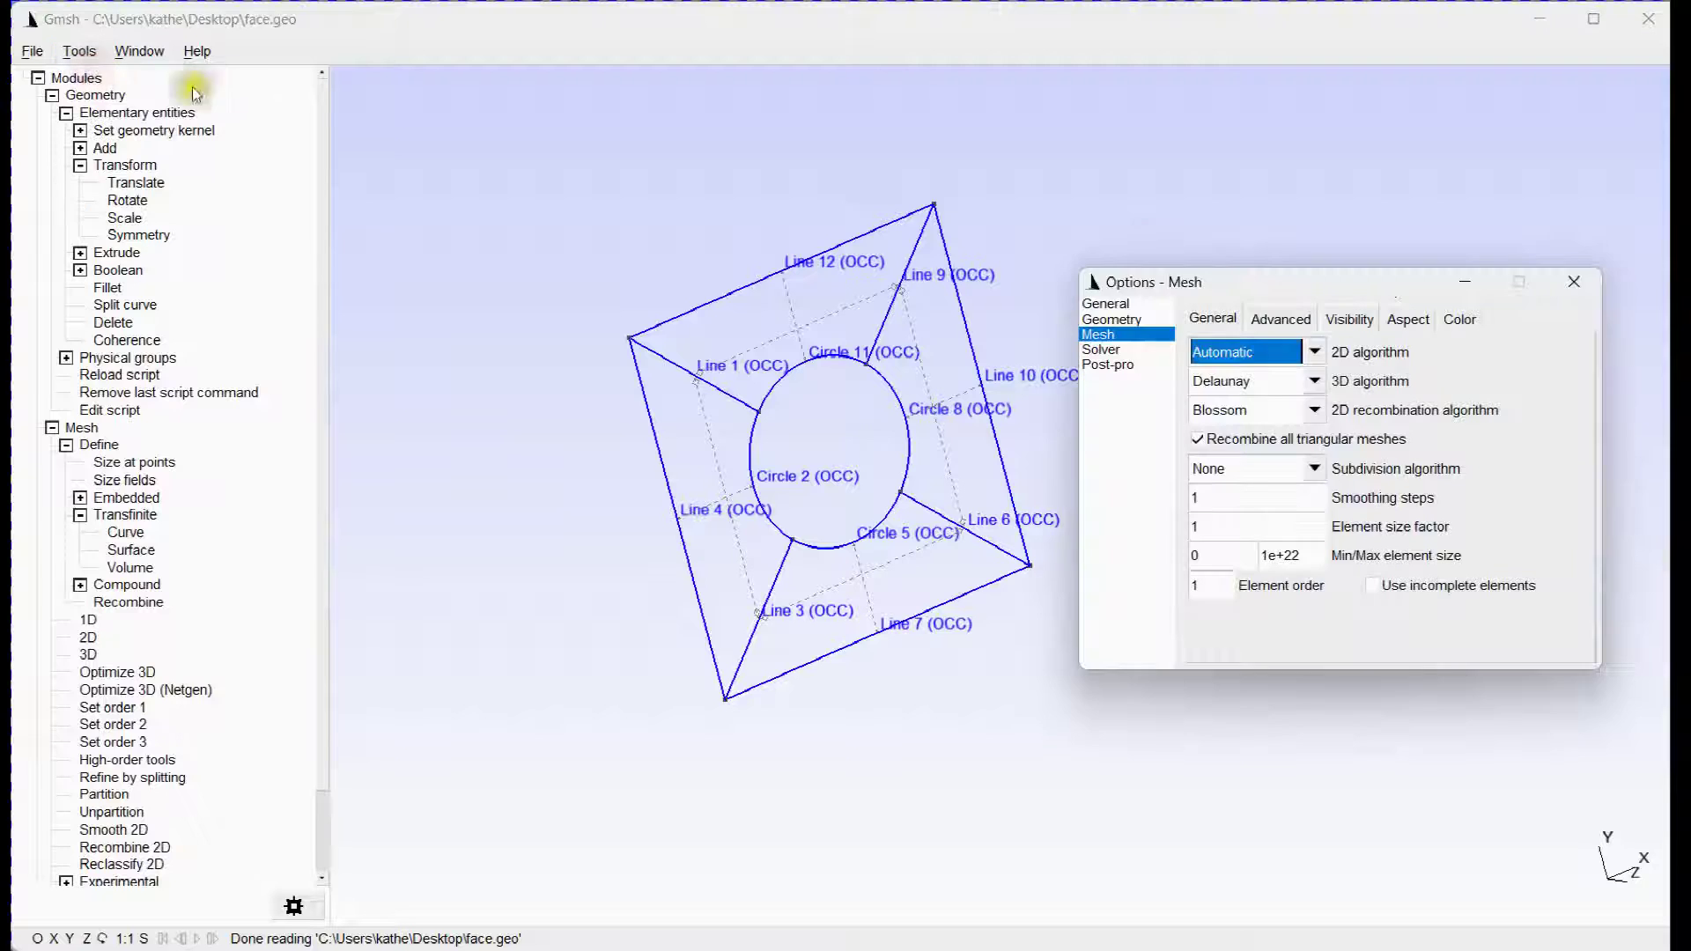
click(1111, 319)
click(1274, 318)
click(1408, 382)
click(1409, 411)
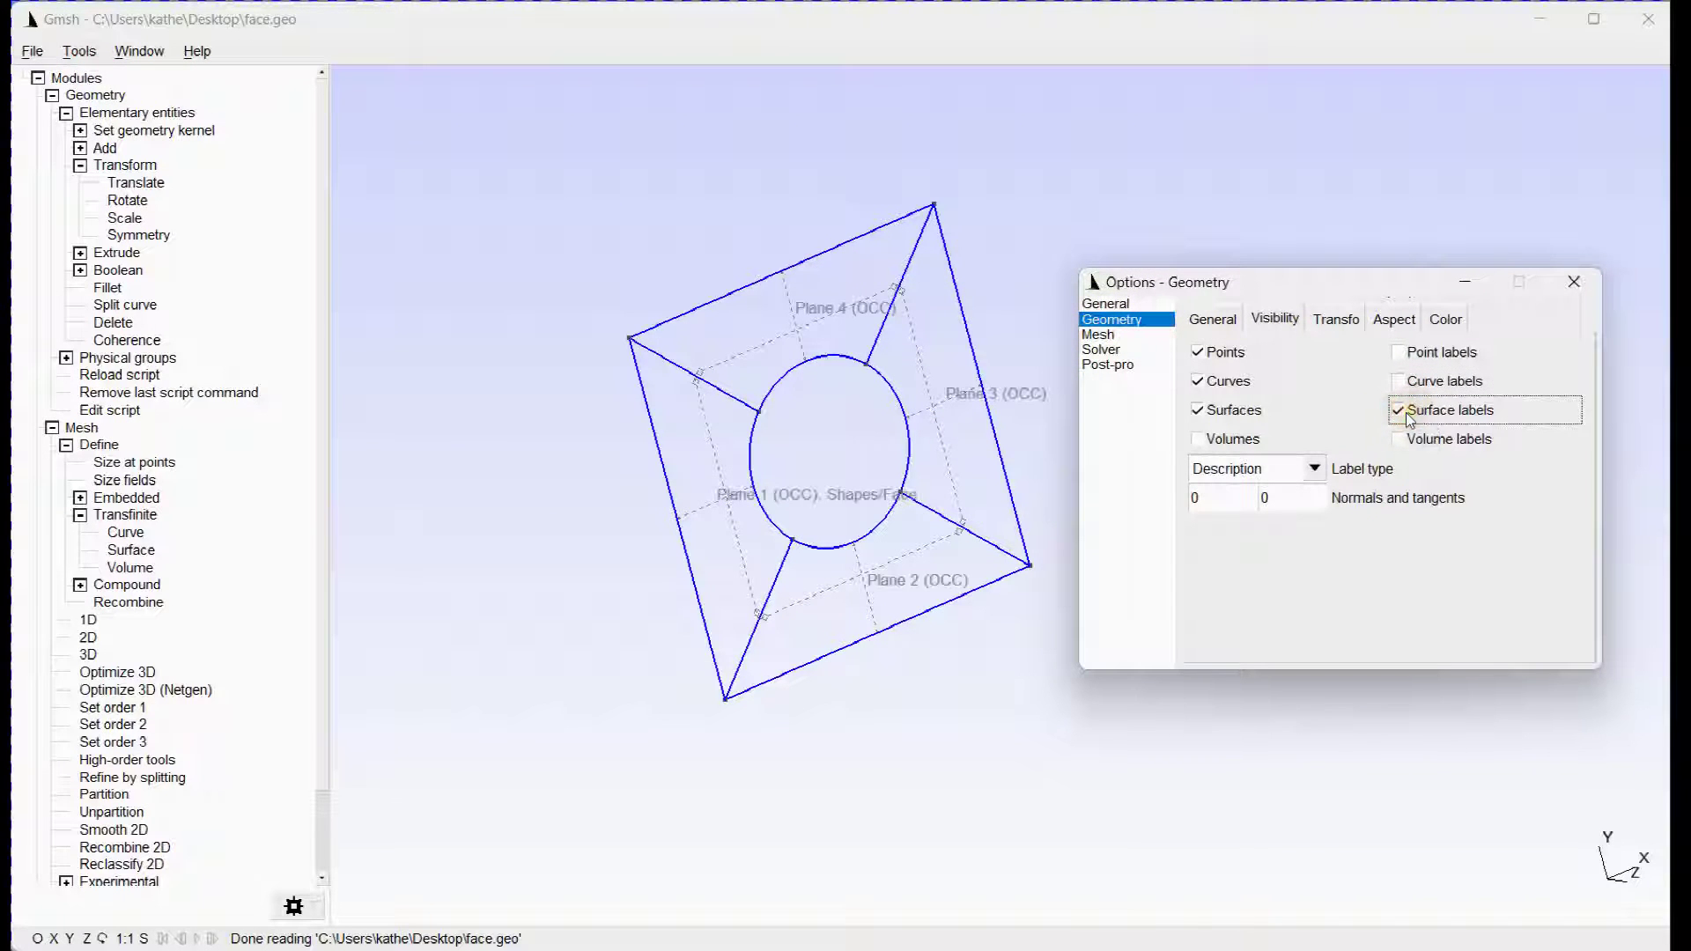
click(1576, 282)
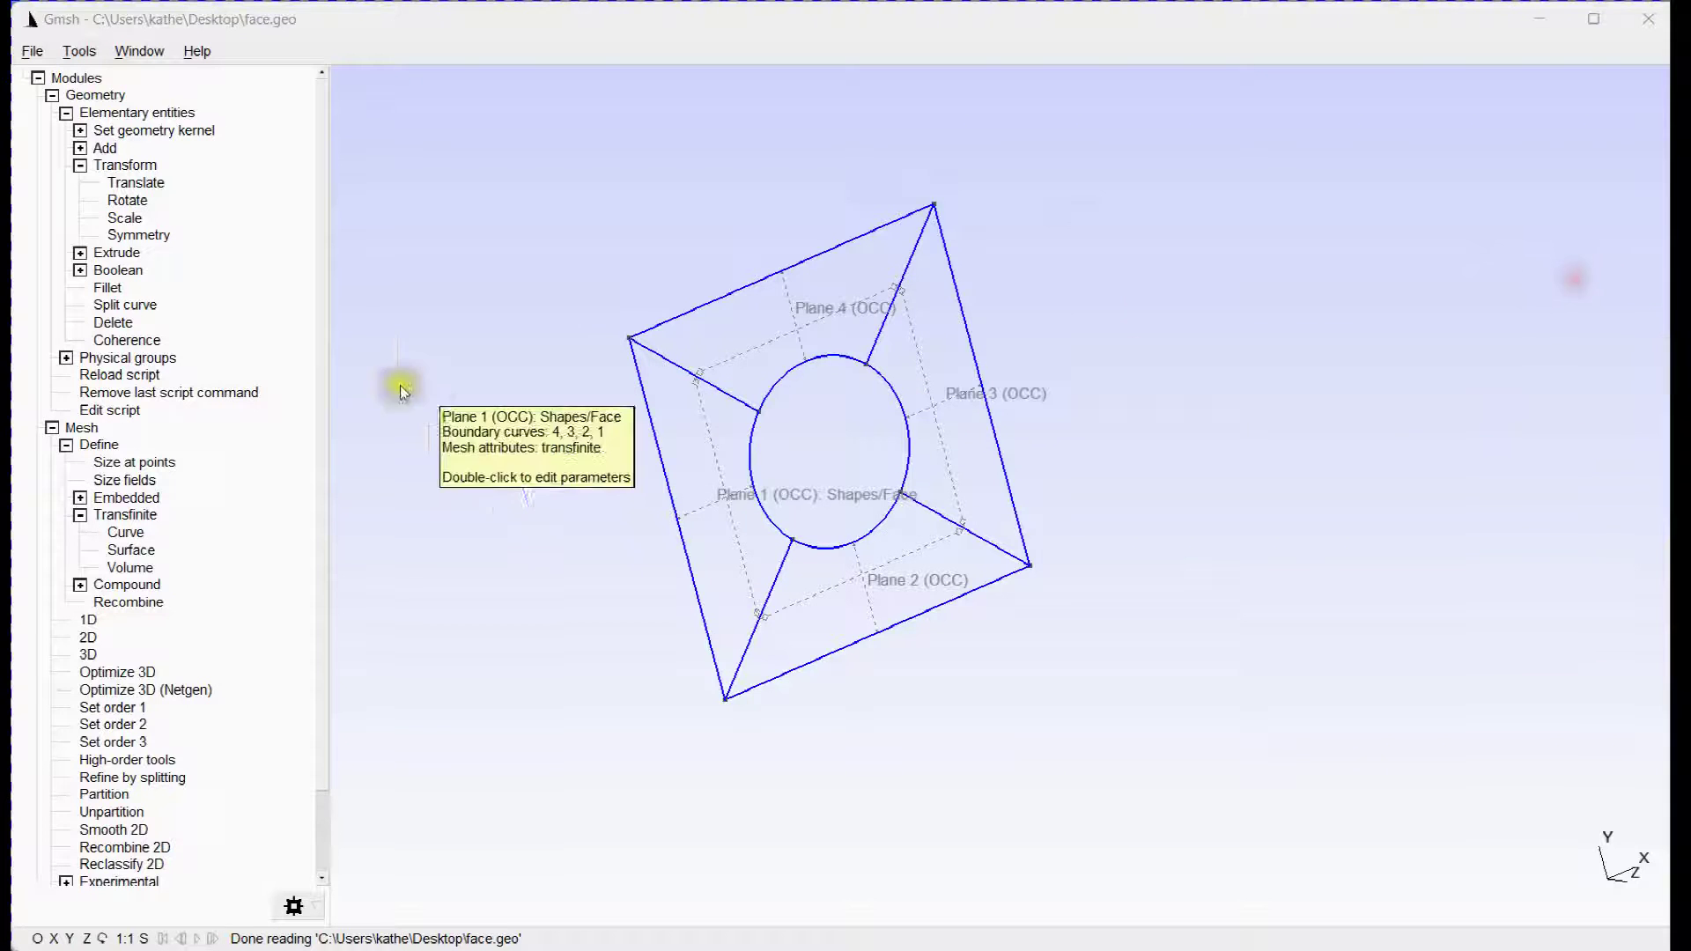
Extrude Plane 1 by translation with DZ 2000, extruding the mesh in 50 recombined layers
click(81, 253)
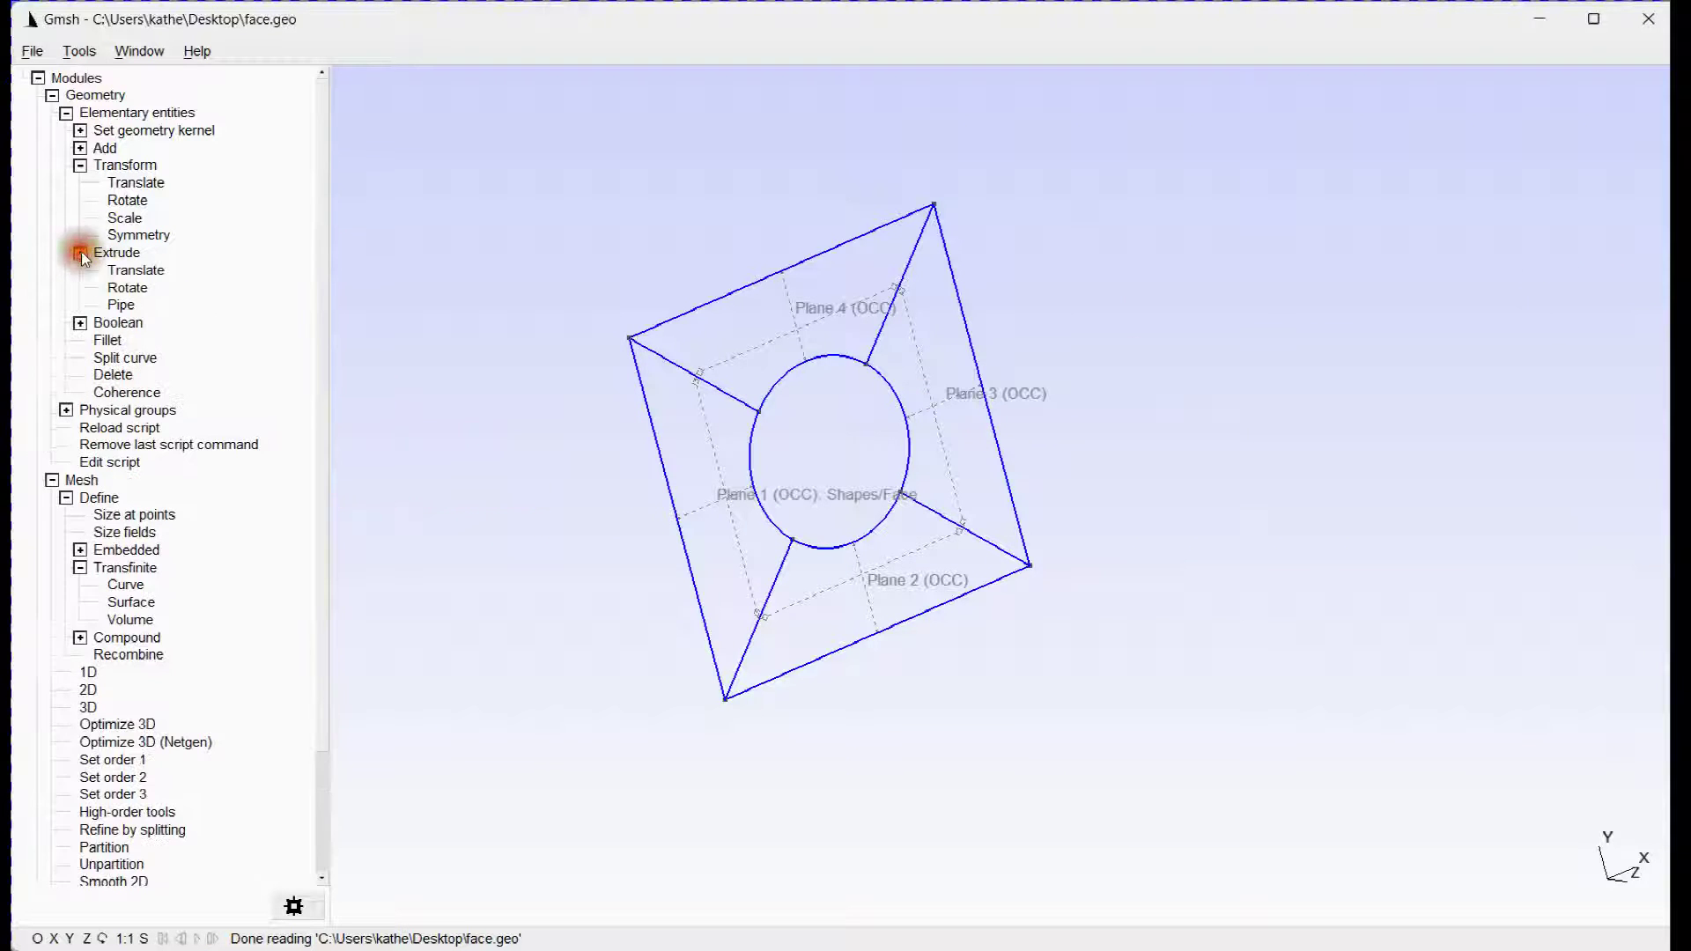
click(137, 271)
drag(333, 261, 166, 262)
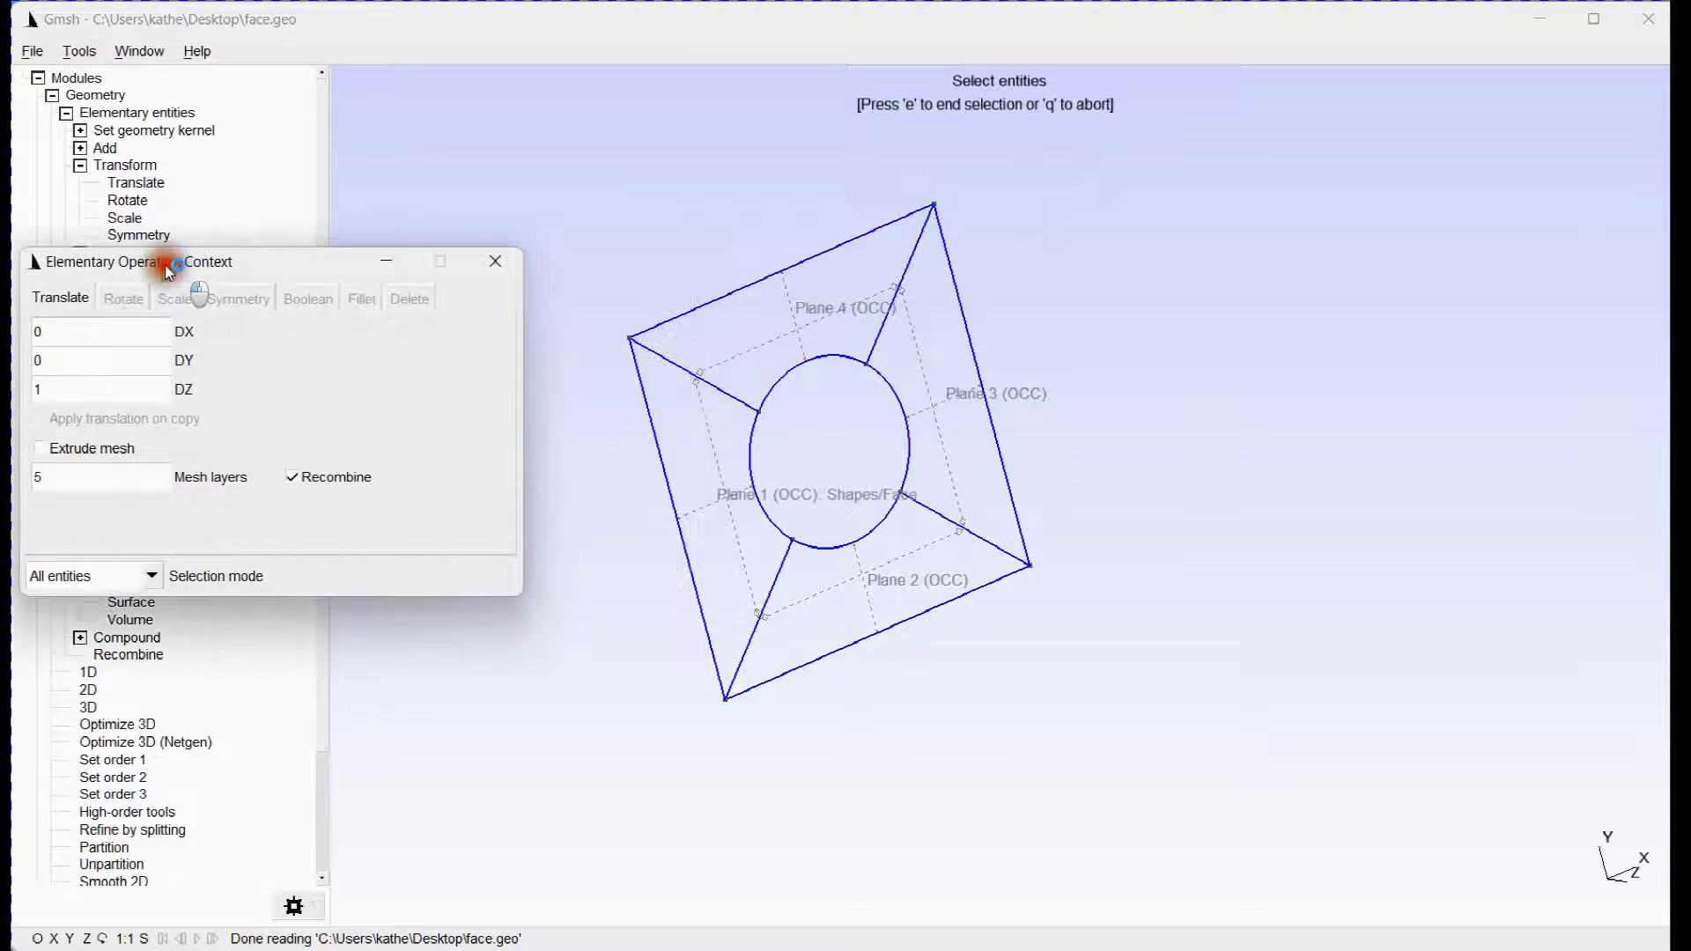
click(737, 498)
drag(32, 389, 68, 397)
text(2000)
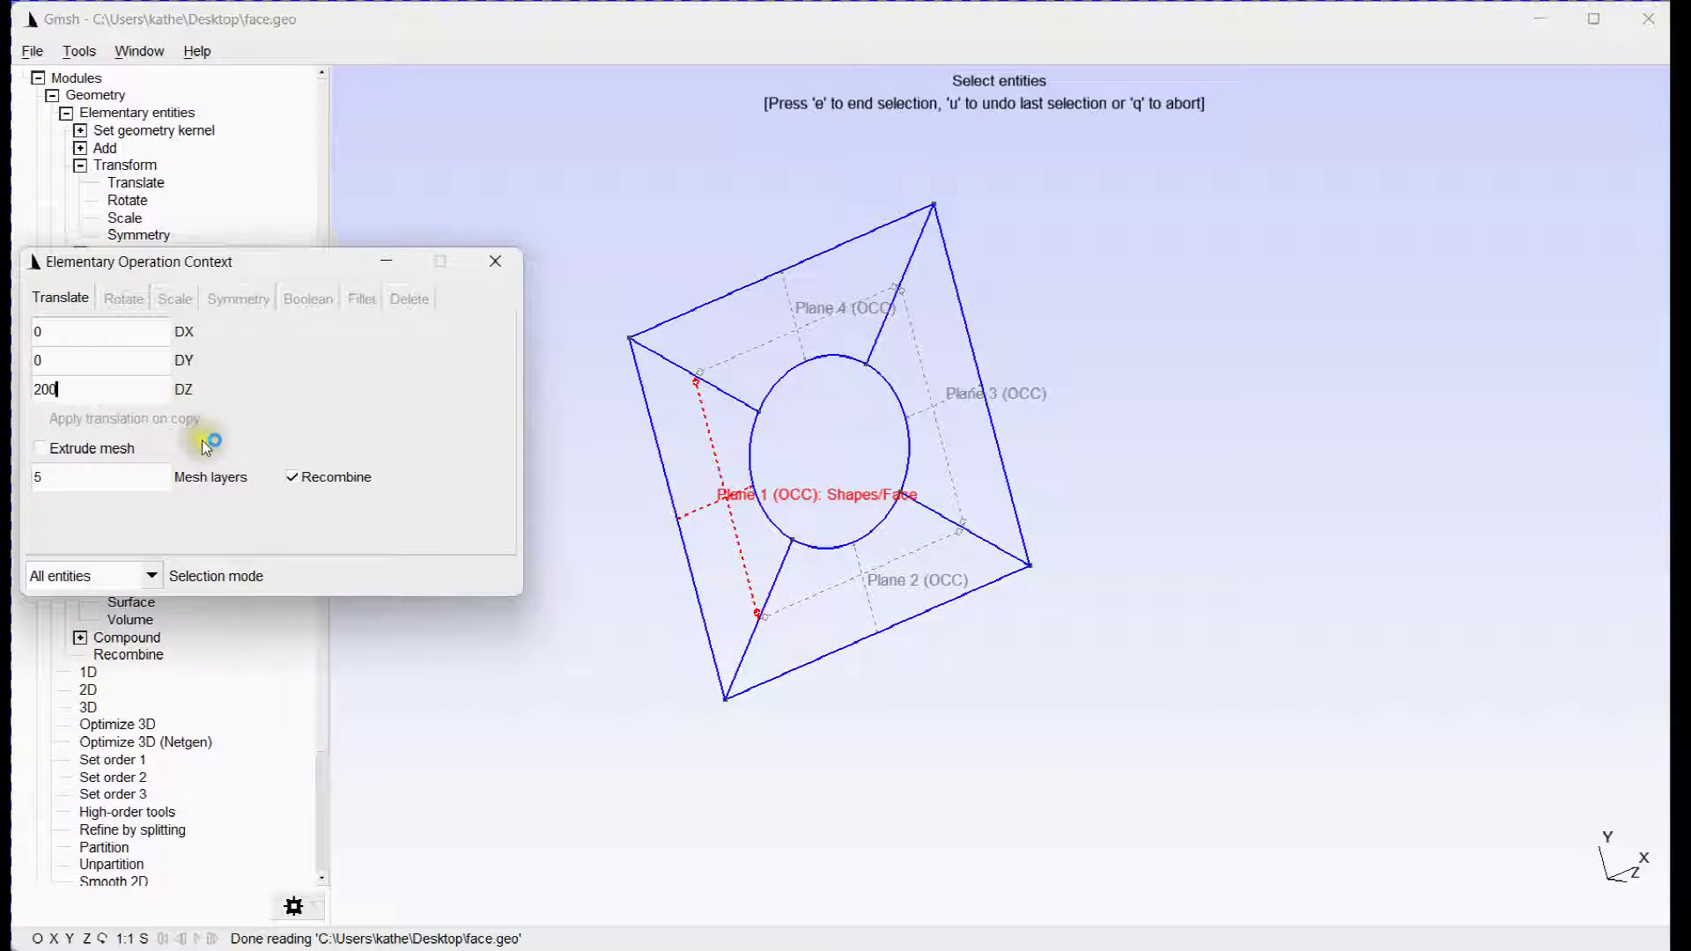
click(75, 474)
text(0)
click(40, 449)
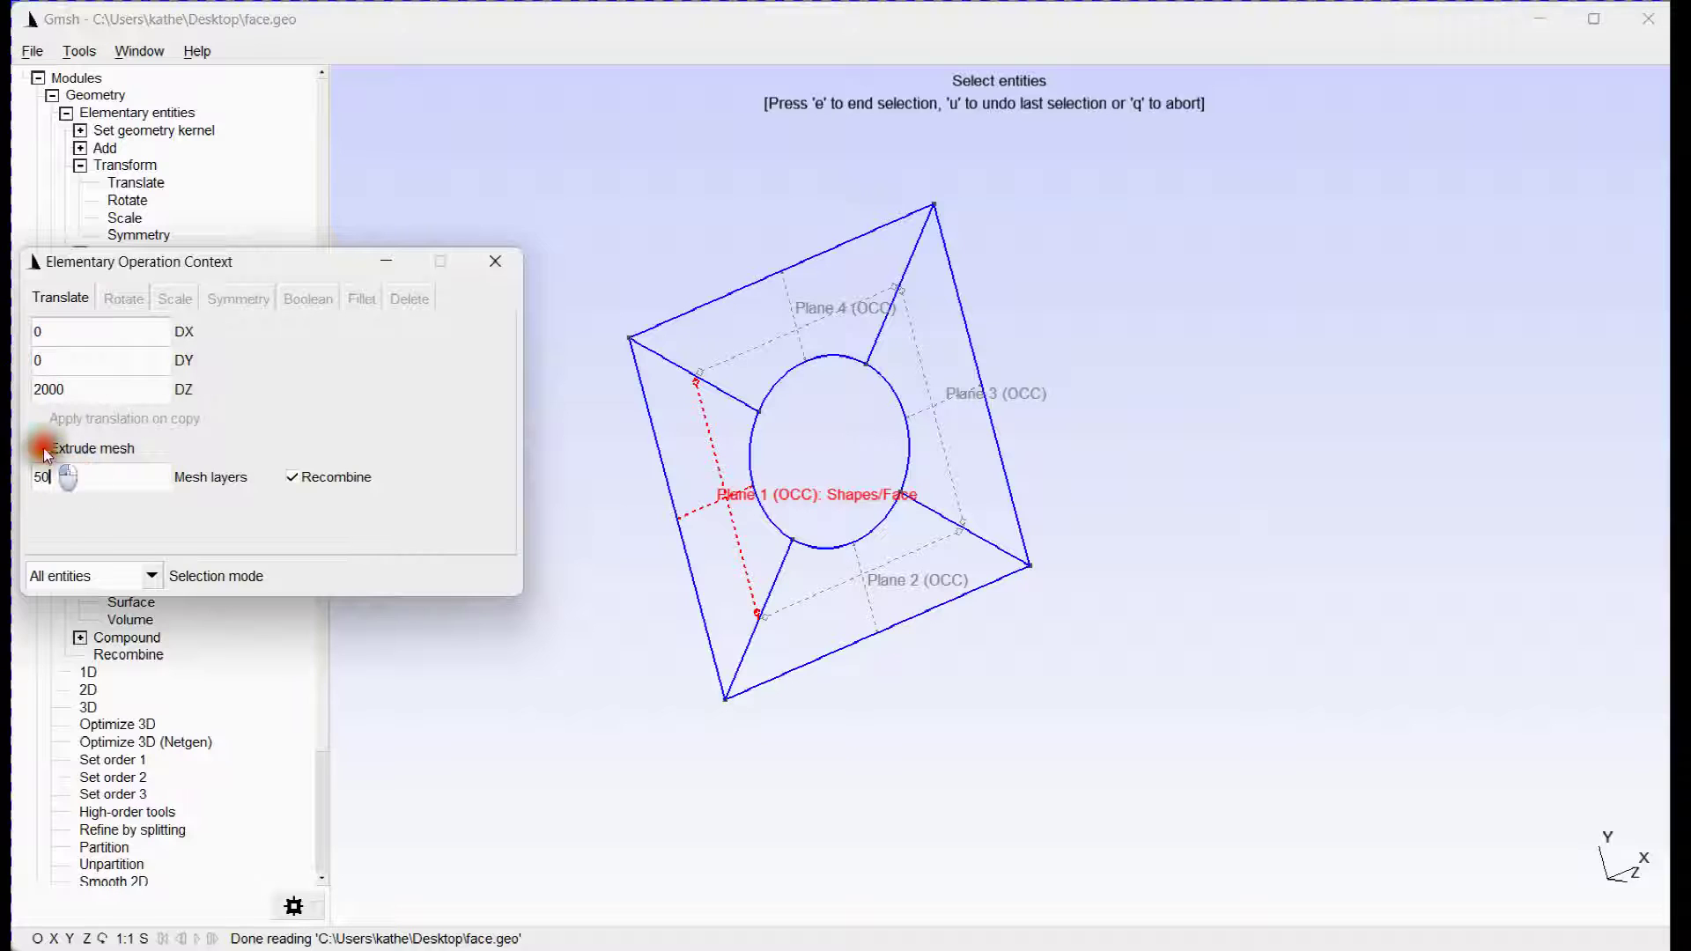
click(762, 447)
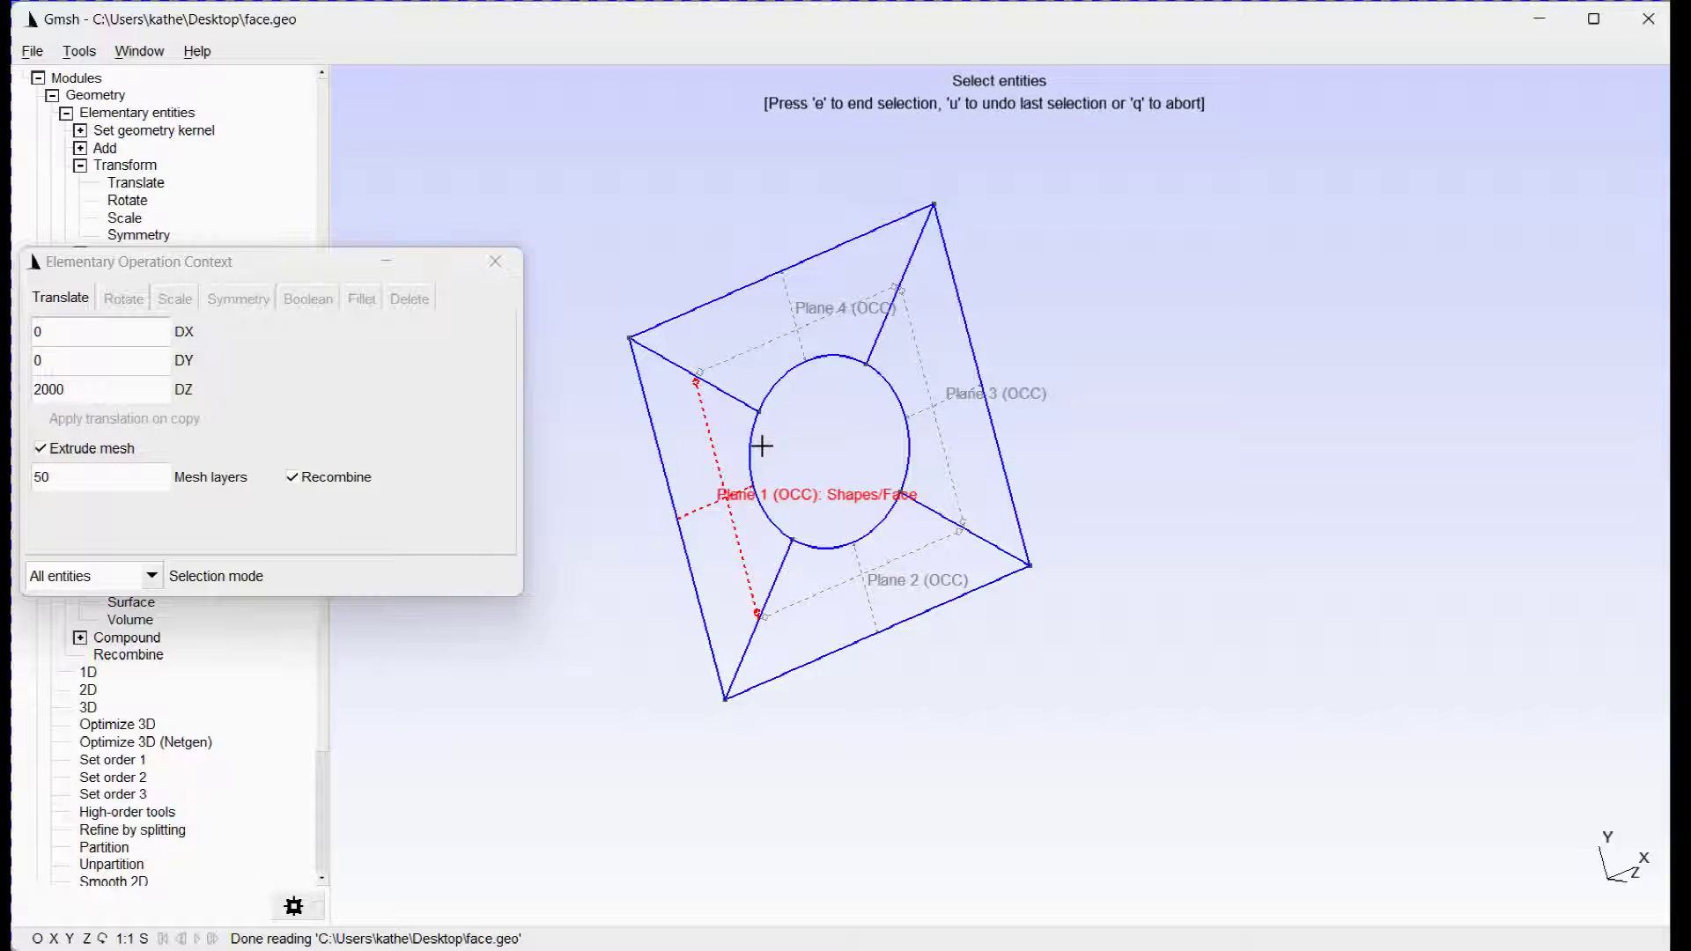
key(e)
scroll(1225, 451, down, 5)
key(q)
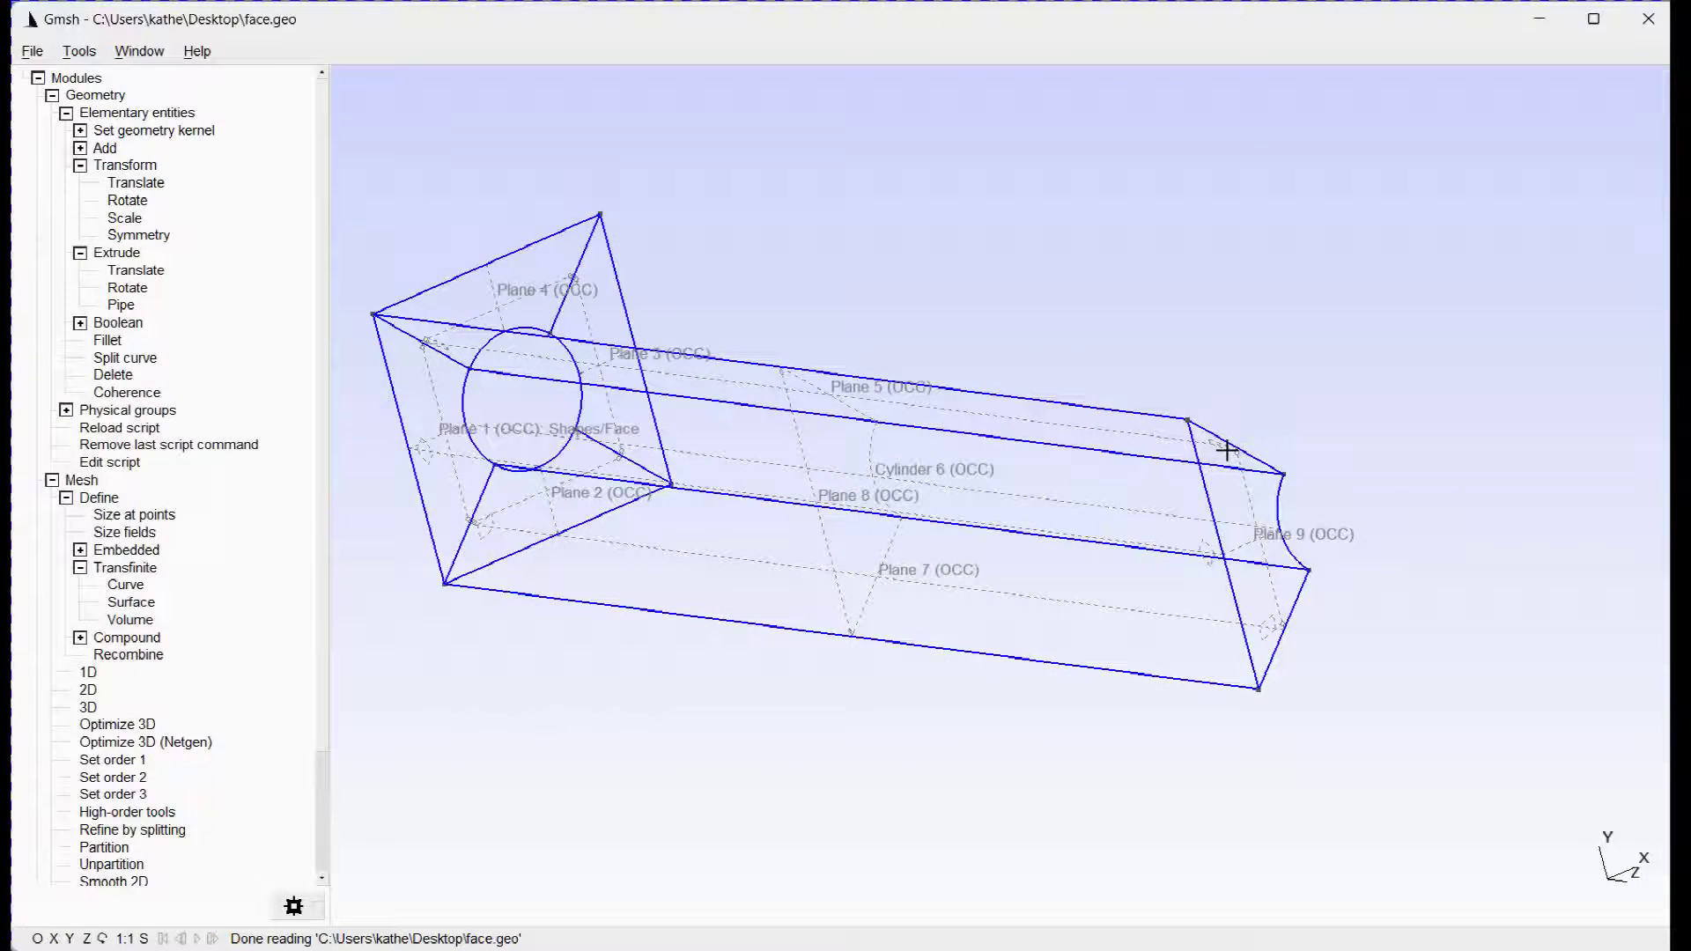
scroll(1227, 451, down, 1)
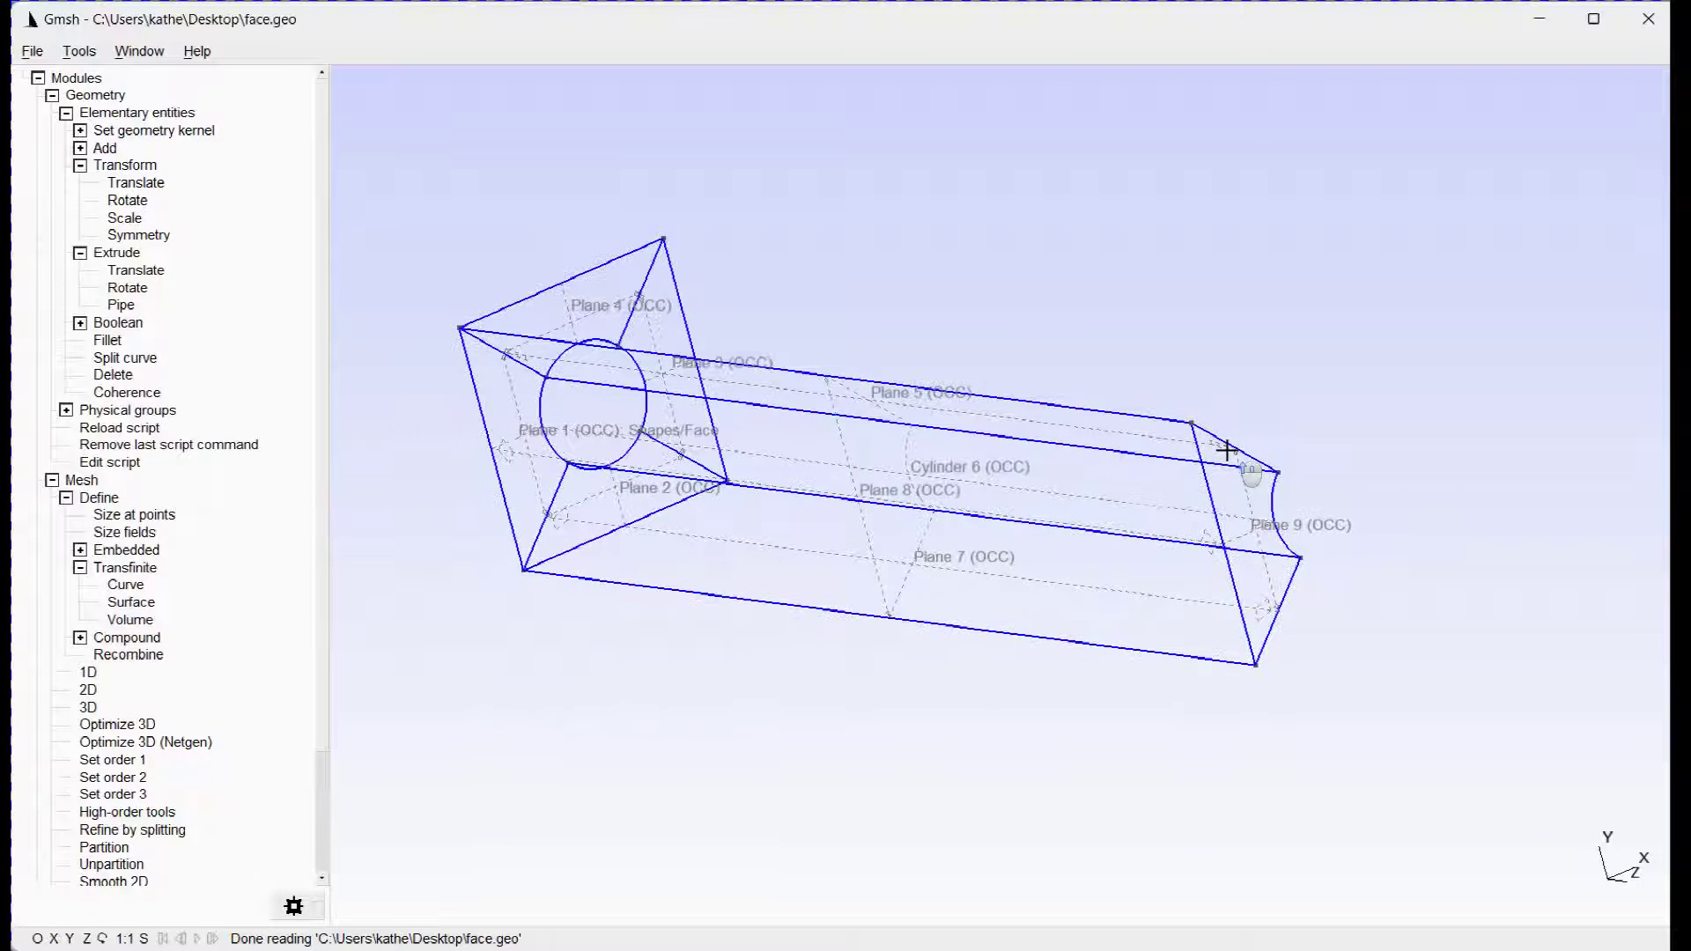
Extend the Extrude statement's surface list to 1,2,3,4 in the script, save and close it, and reload the geometry
click(146, 456)
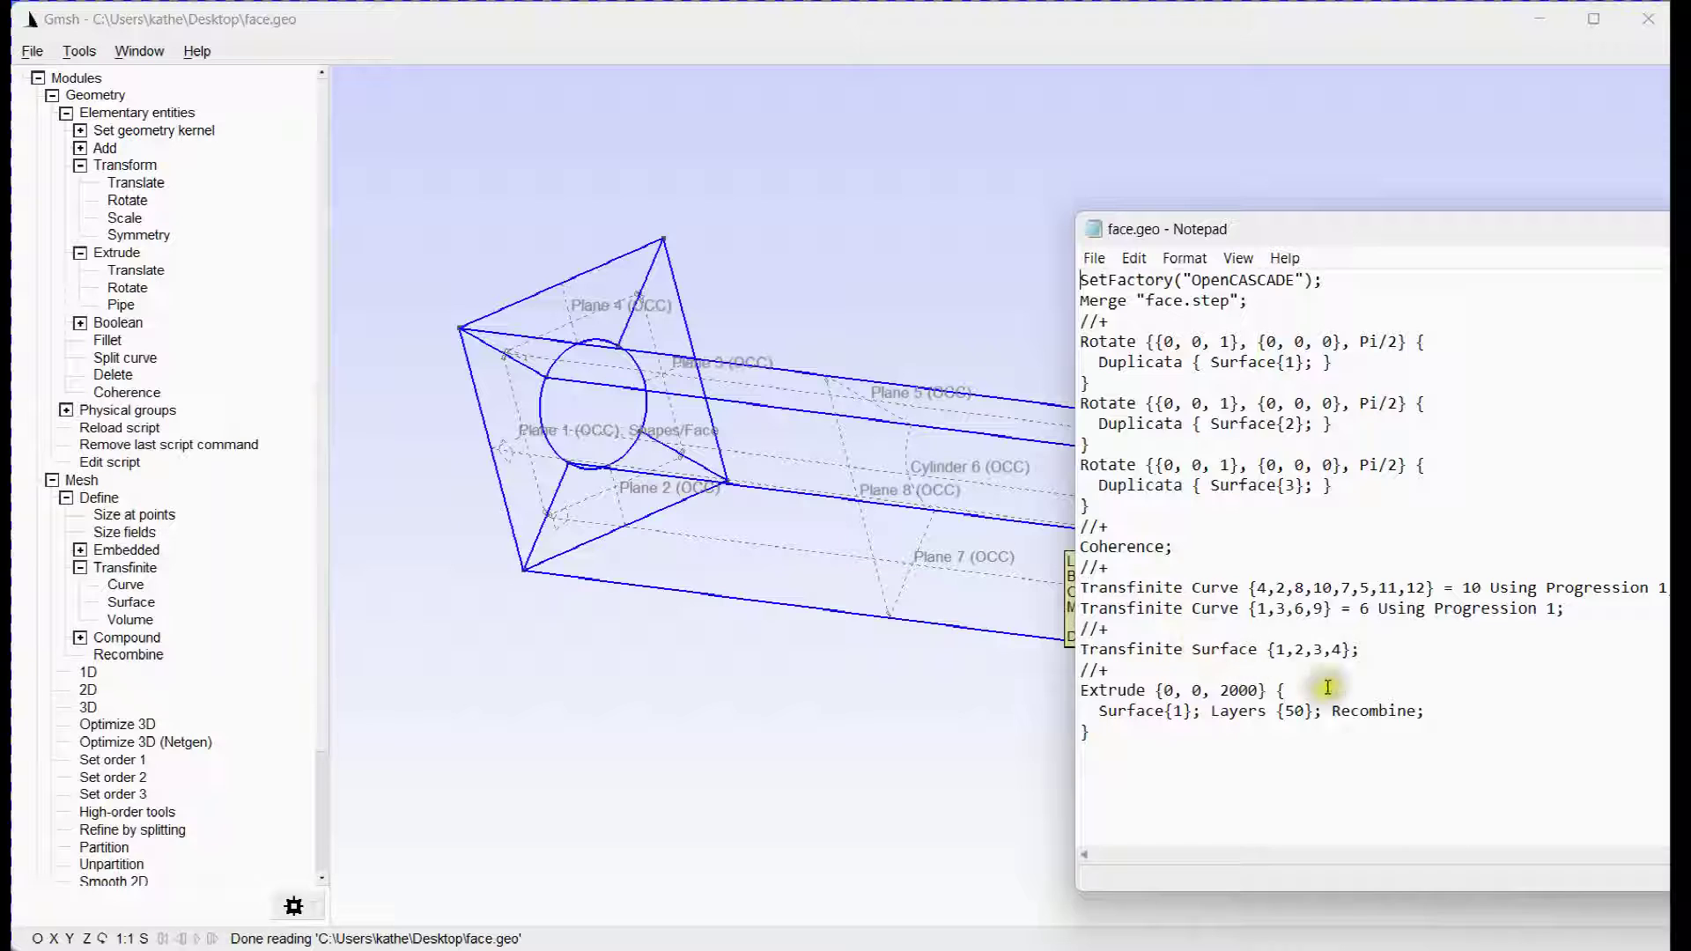
click(1186, 712)
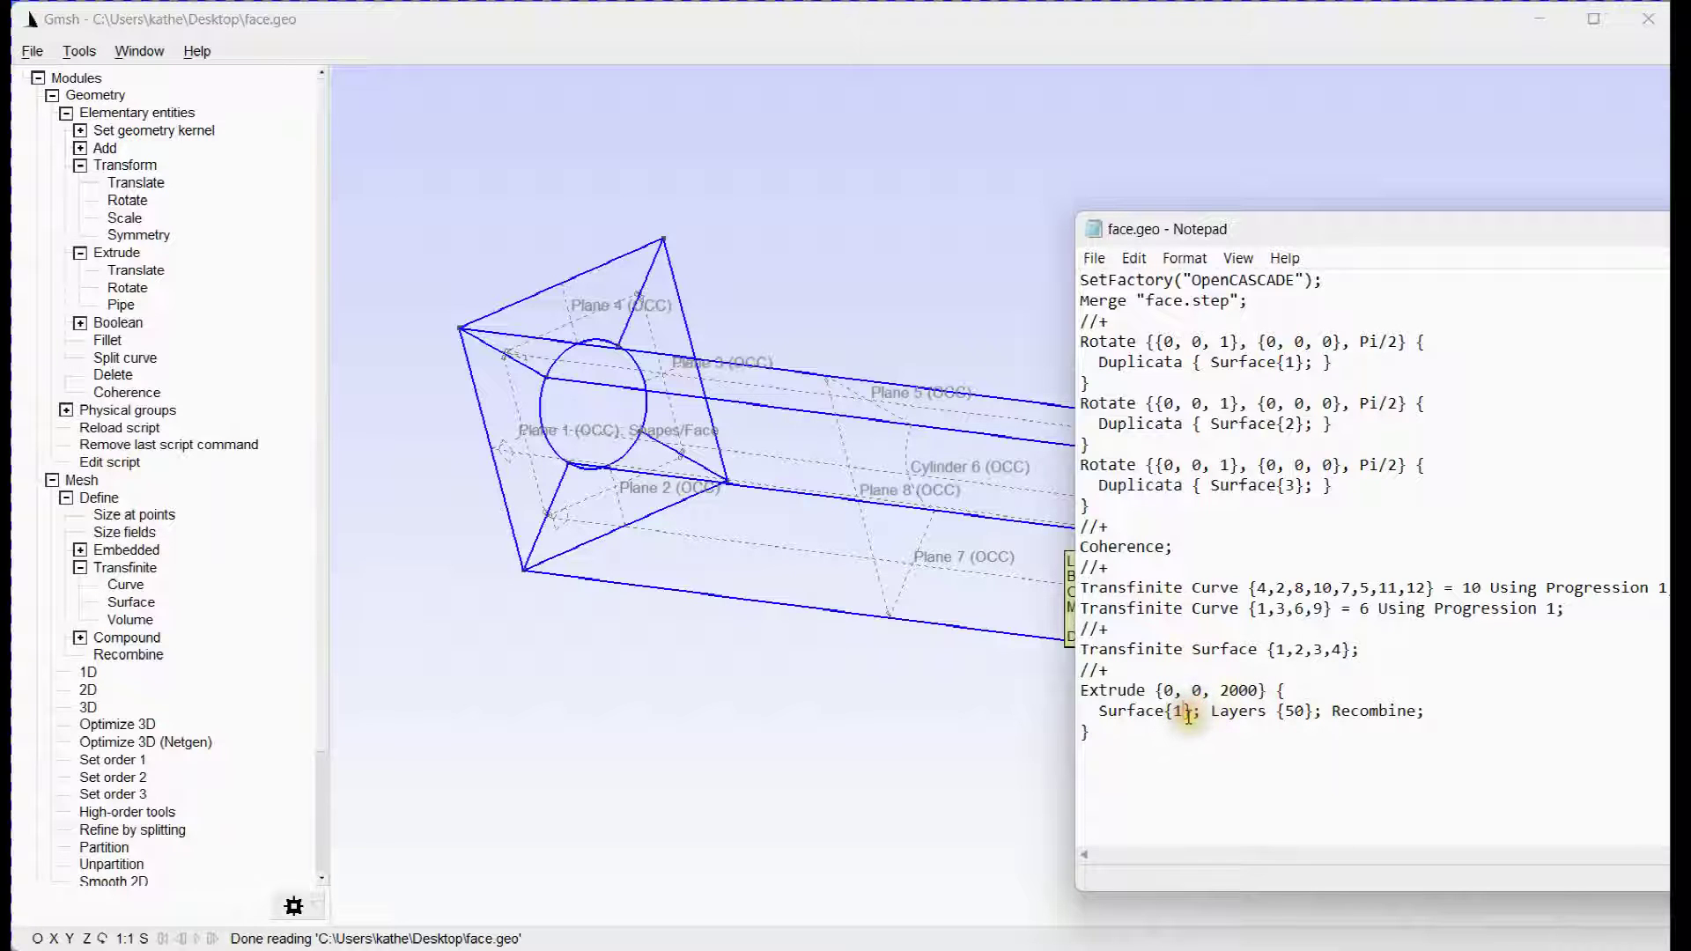
text(,2,3,4)
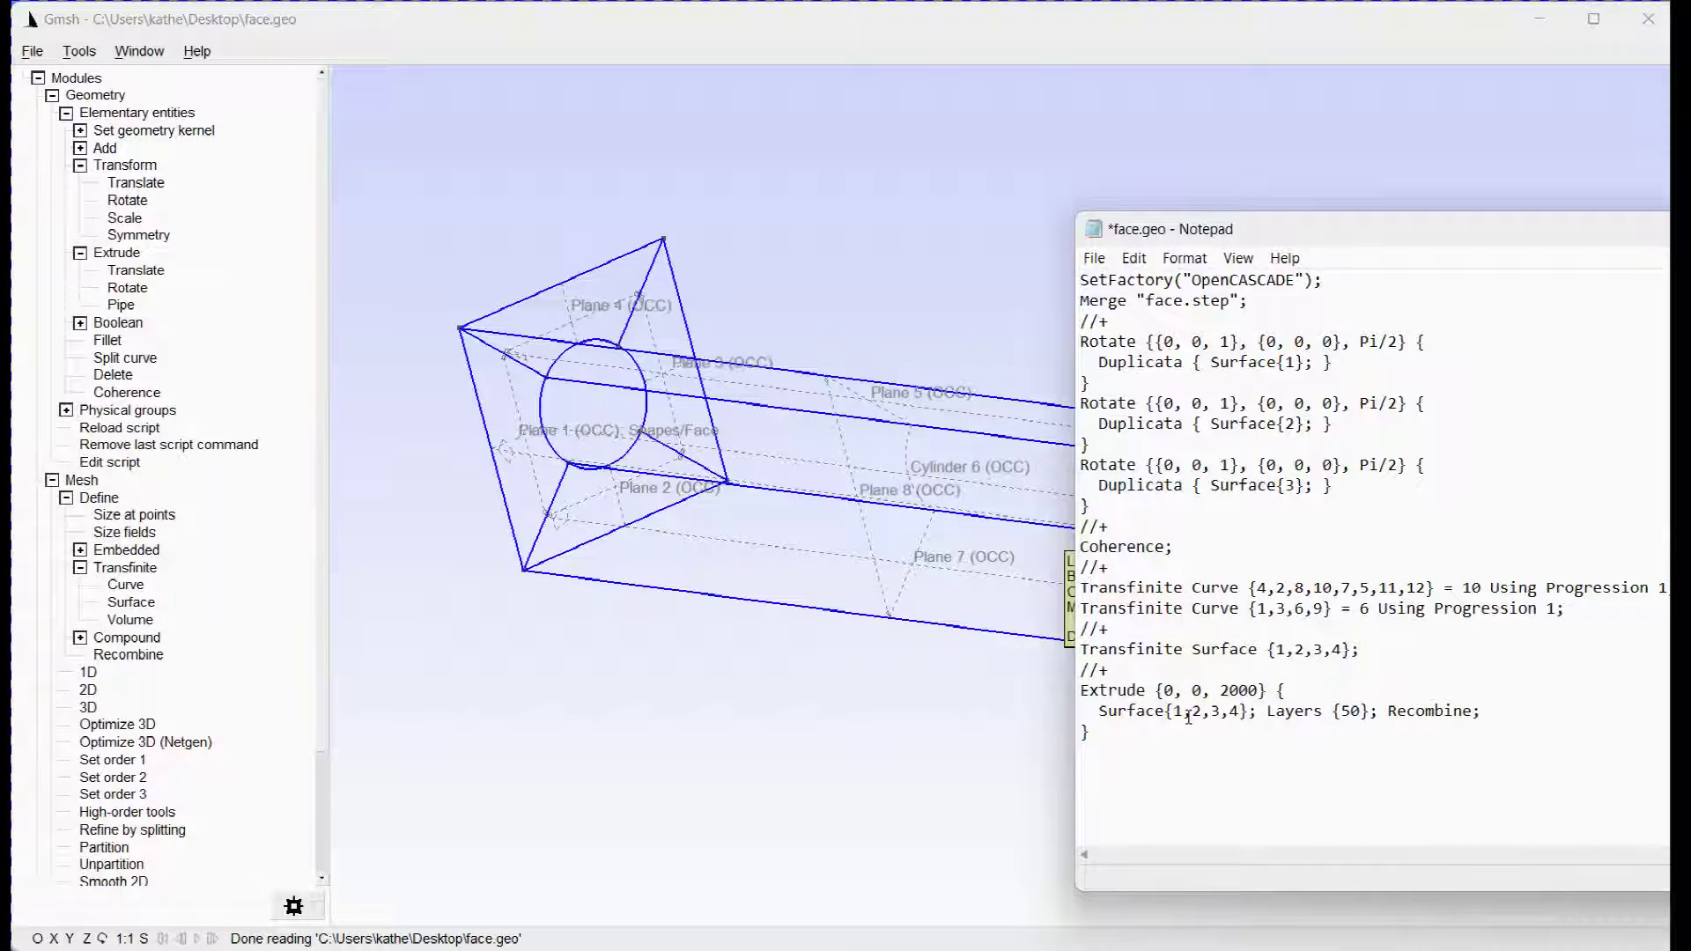
click(1094, 258)
click(1139, 366)
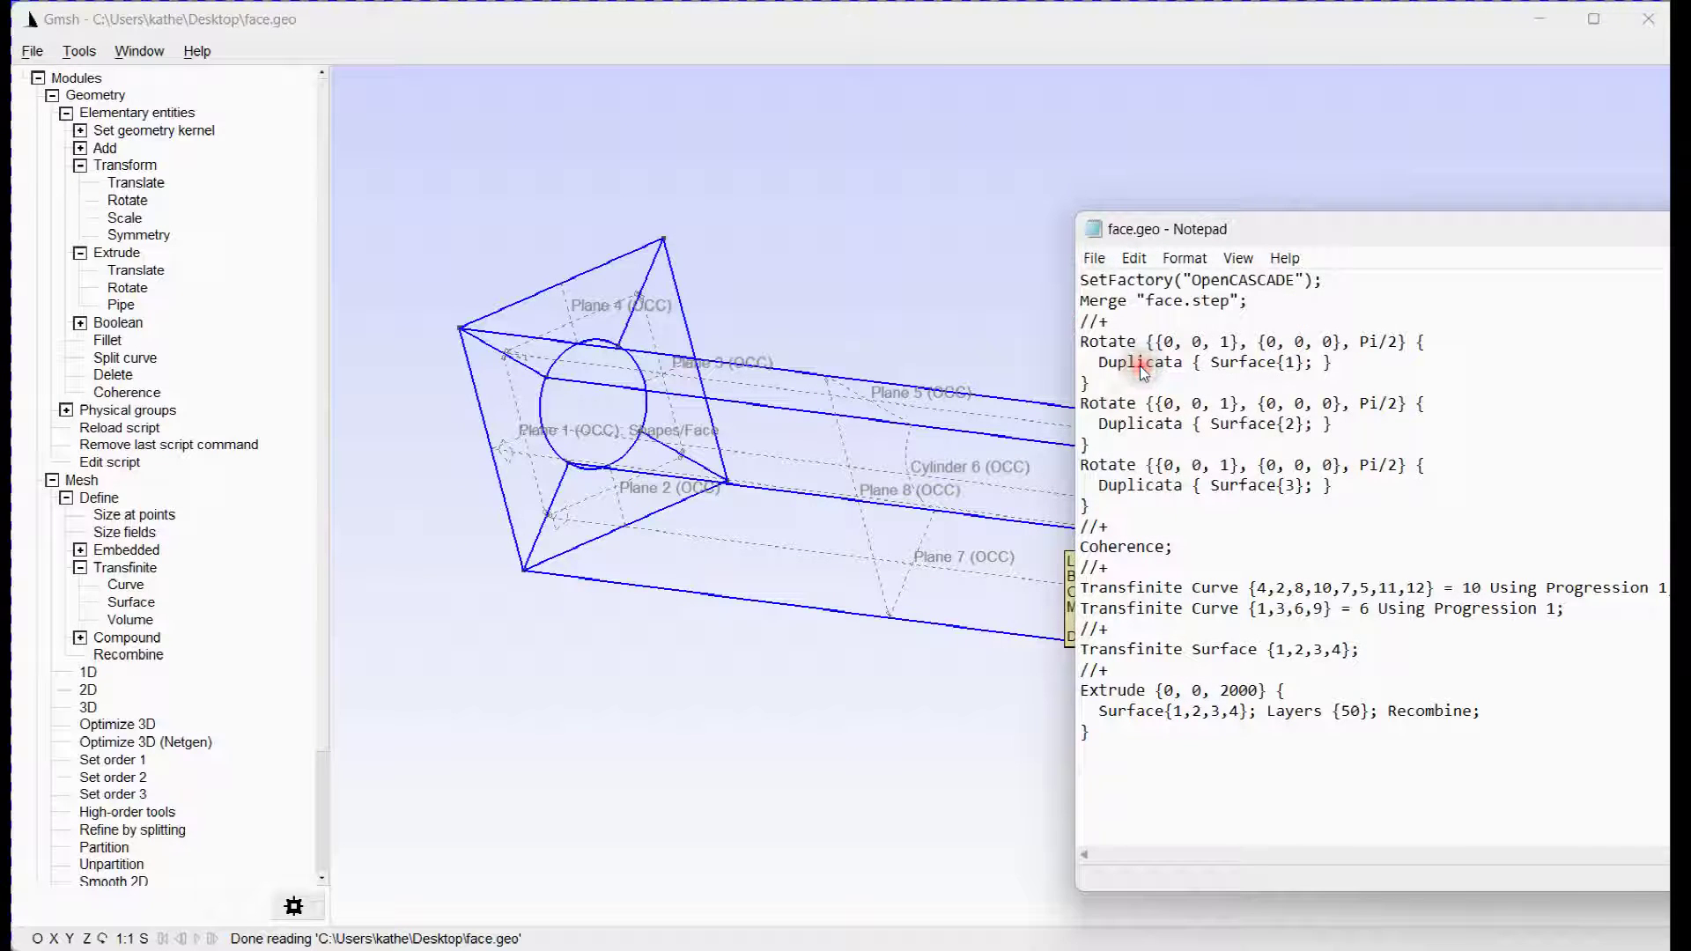
click(1113, 260)
click(1154, 471)
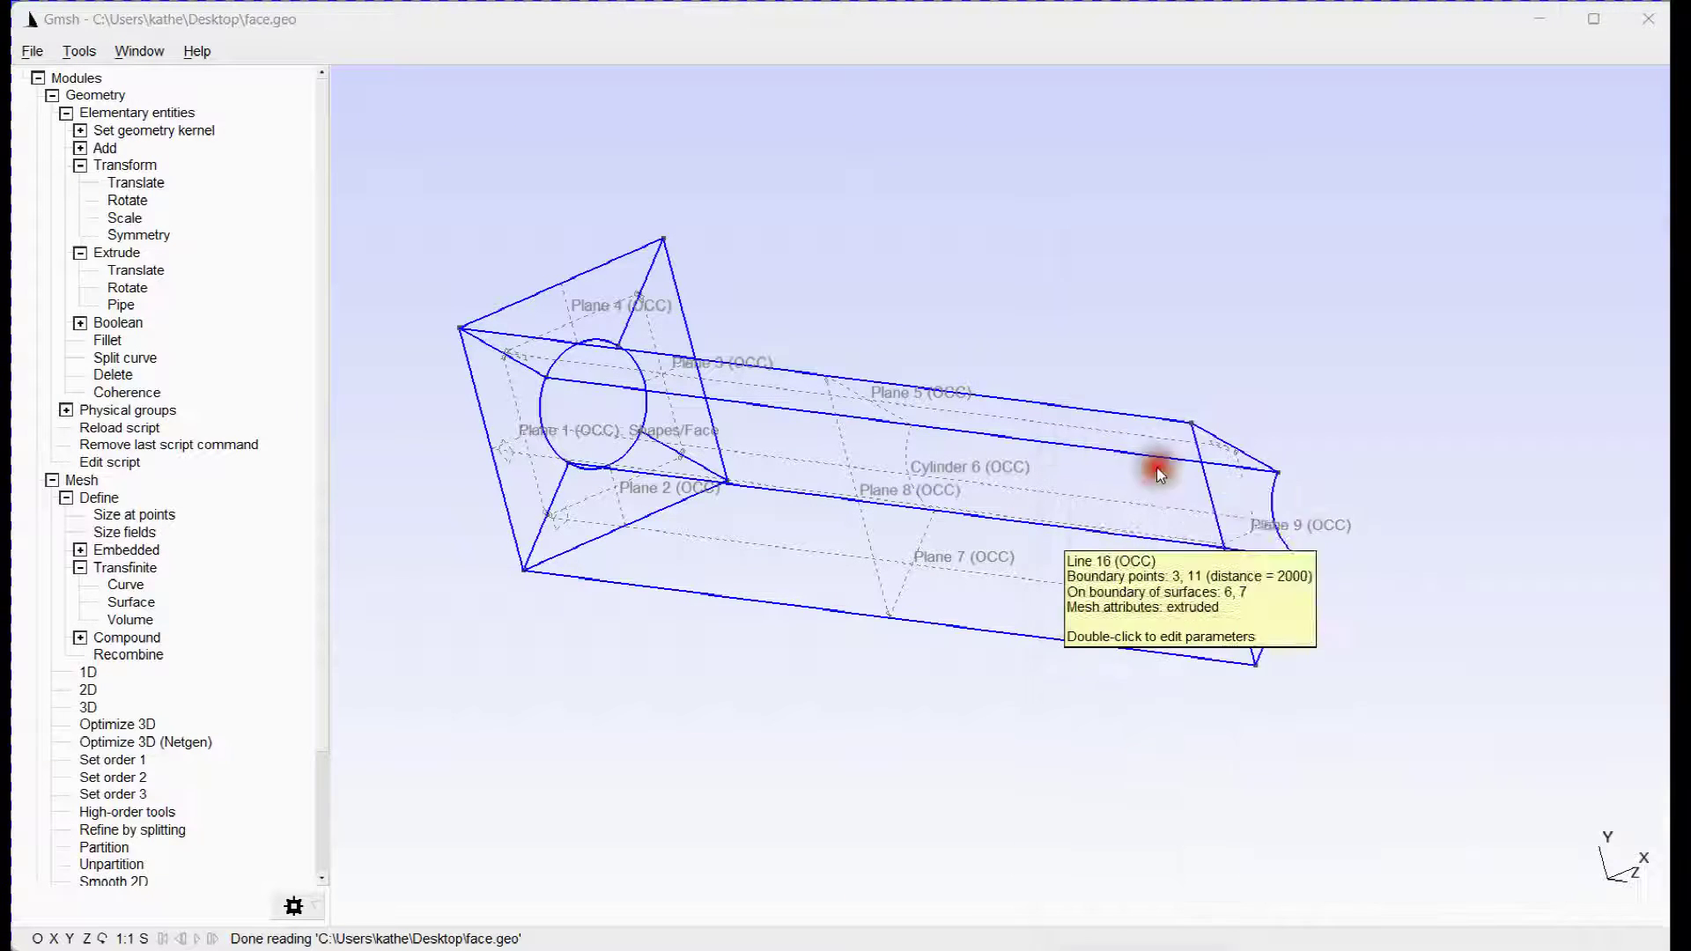
click(89, 427)
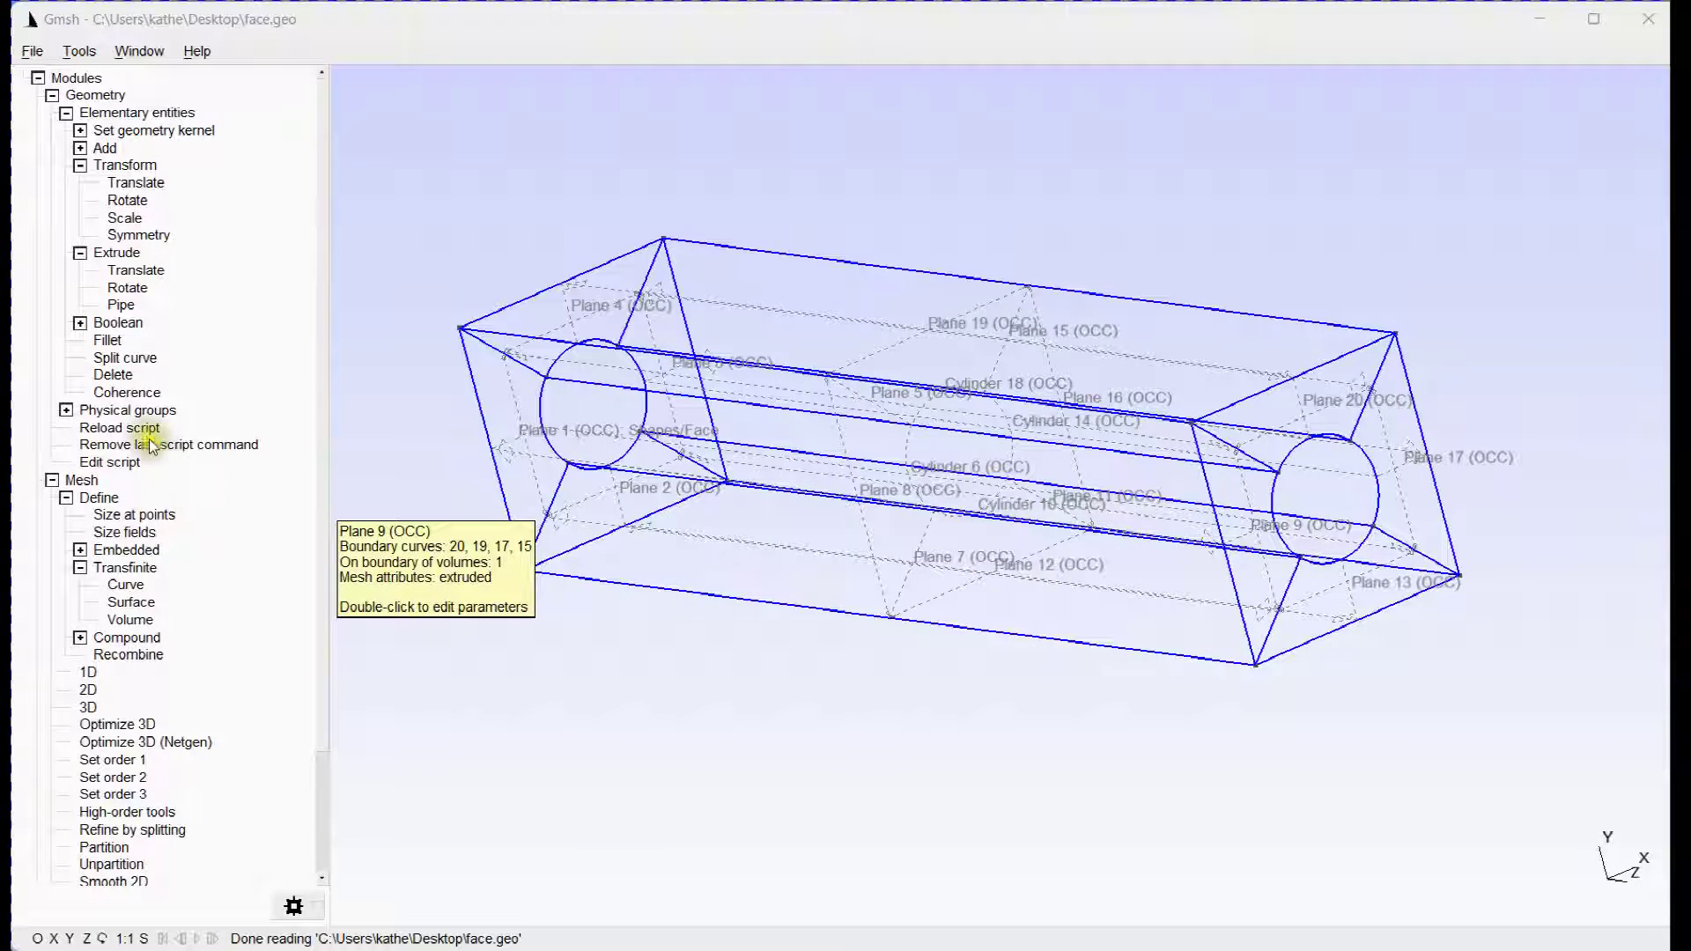
Create one physical volume group with an automatic tag from all four extruded volumes
click(66, 411)
click(139, 499)
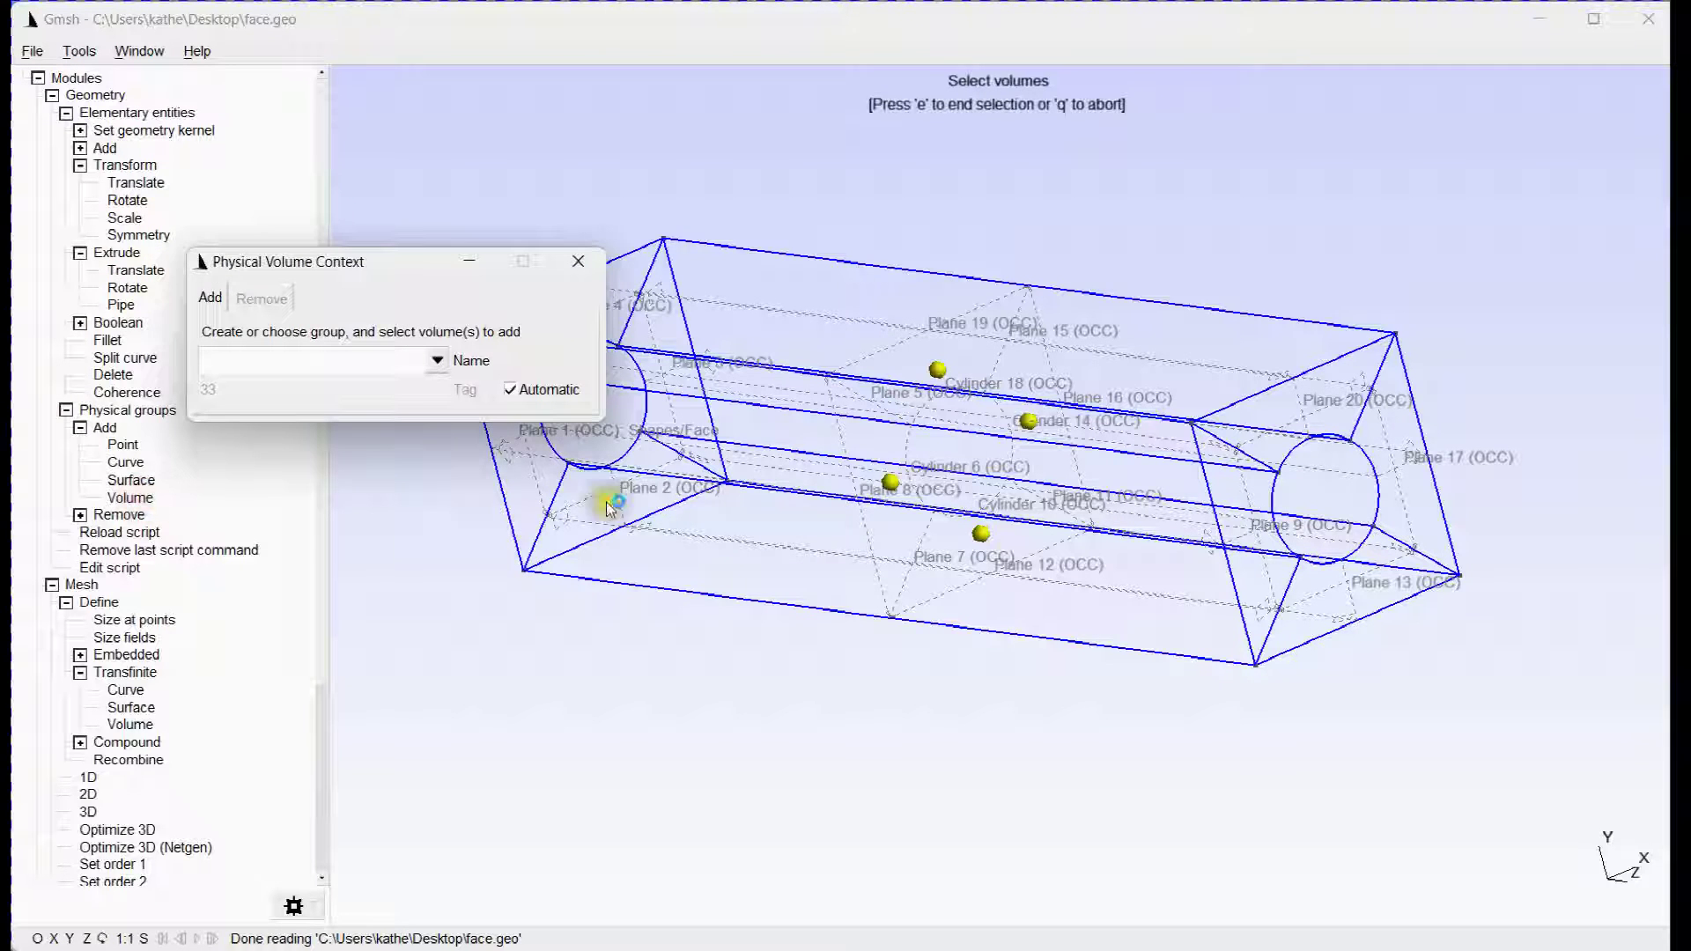
click(886, 477)
scroll(990, 467, up, 2)
scroll(989, 578, up, 10)
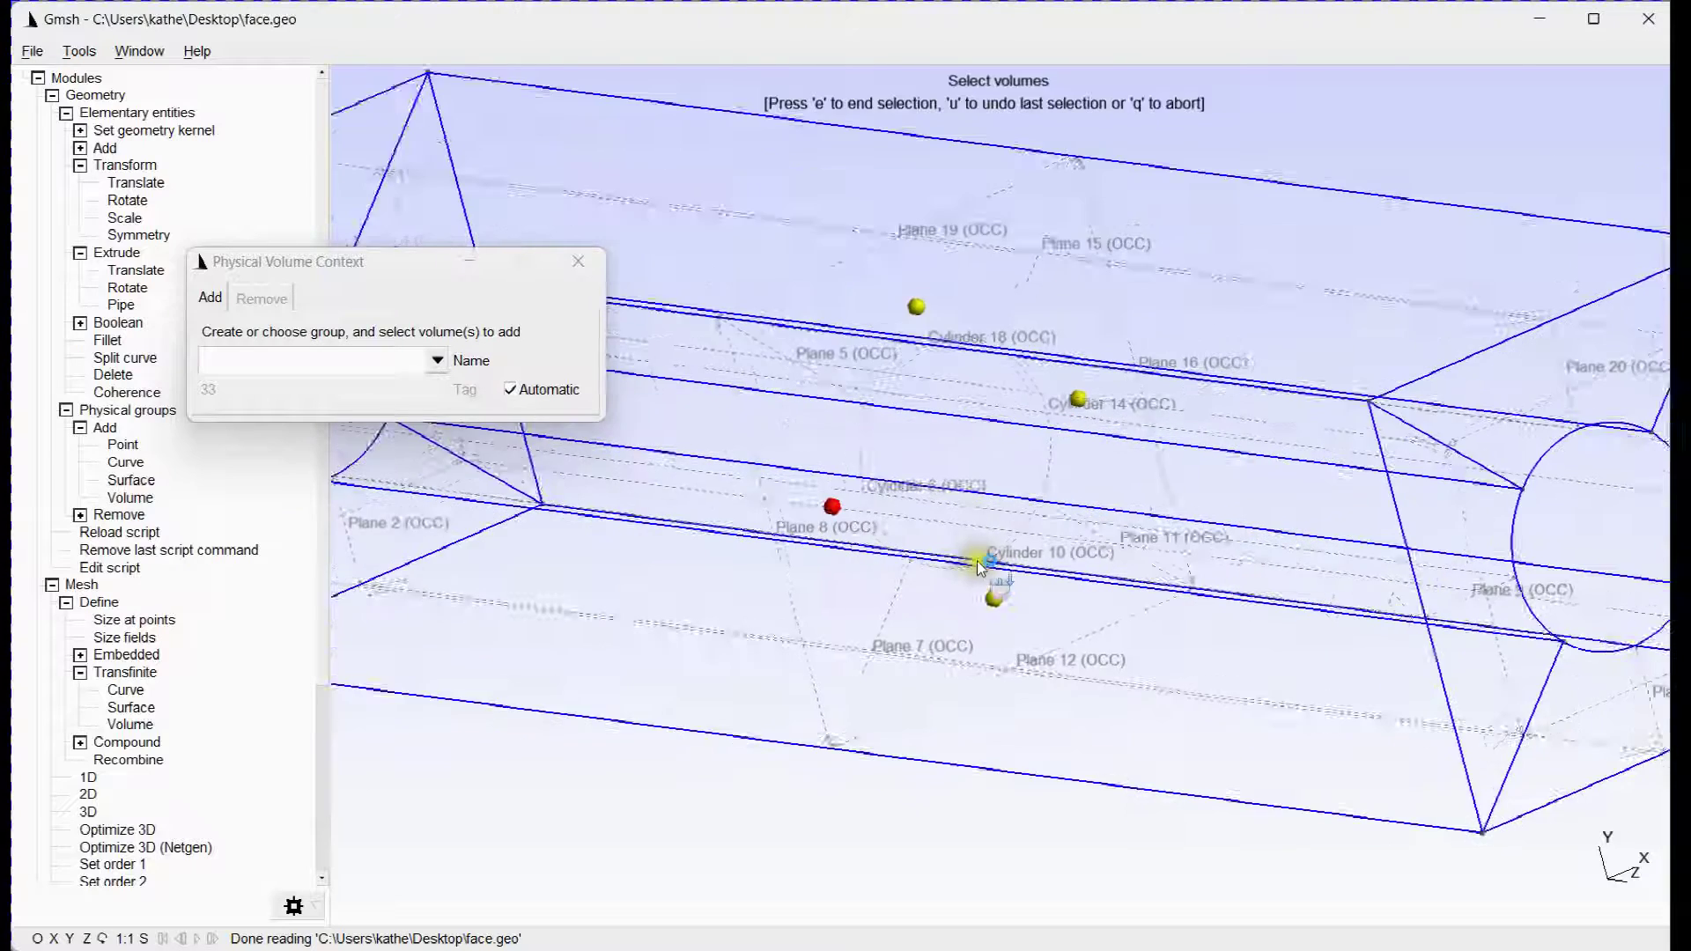
click(1019, 615)
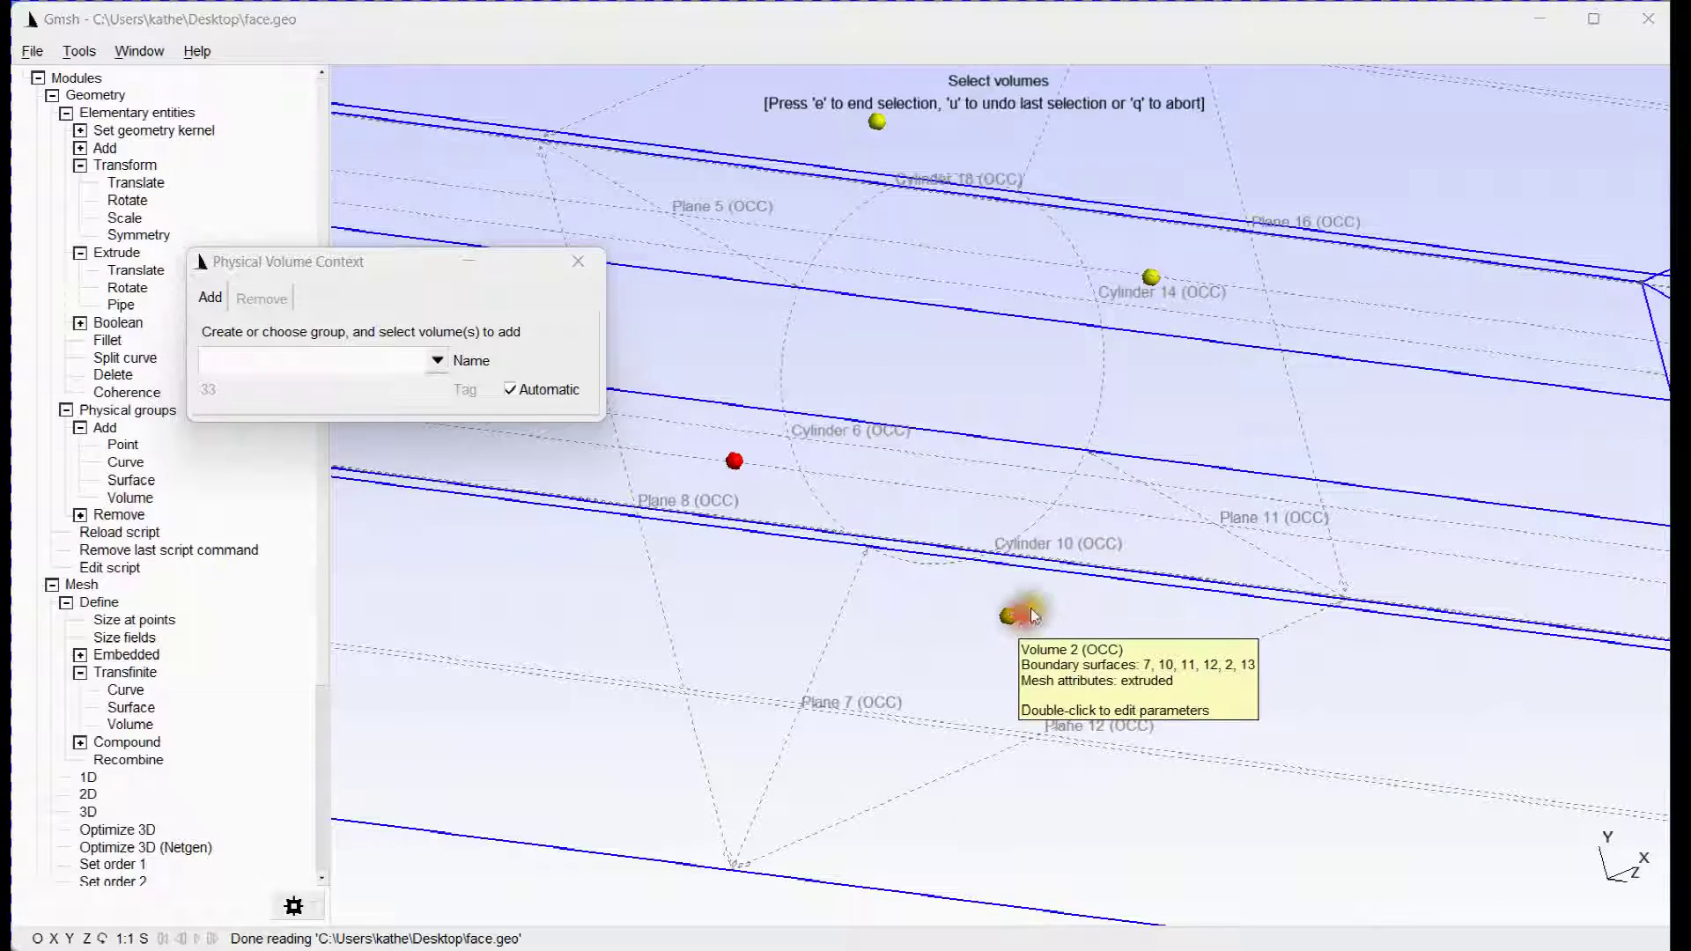
click(1152, 277)
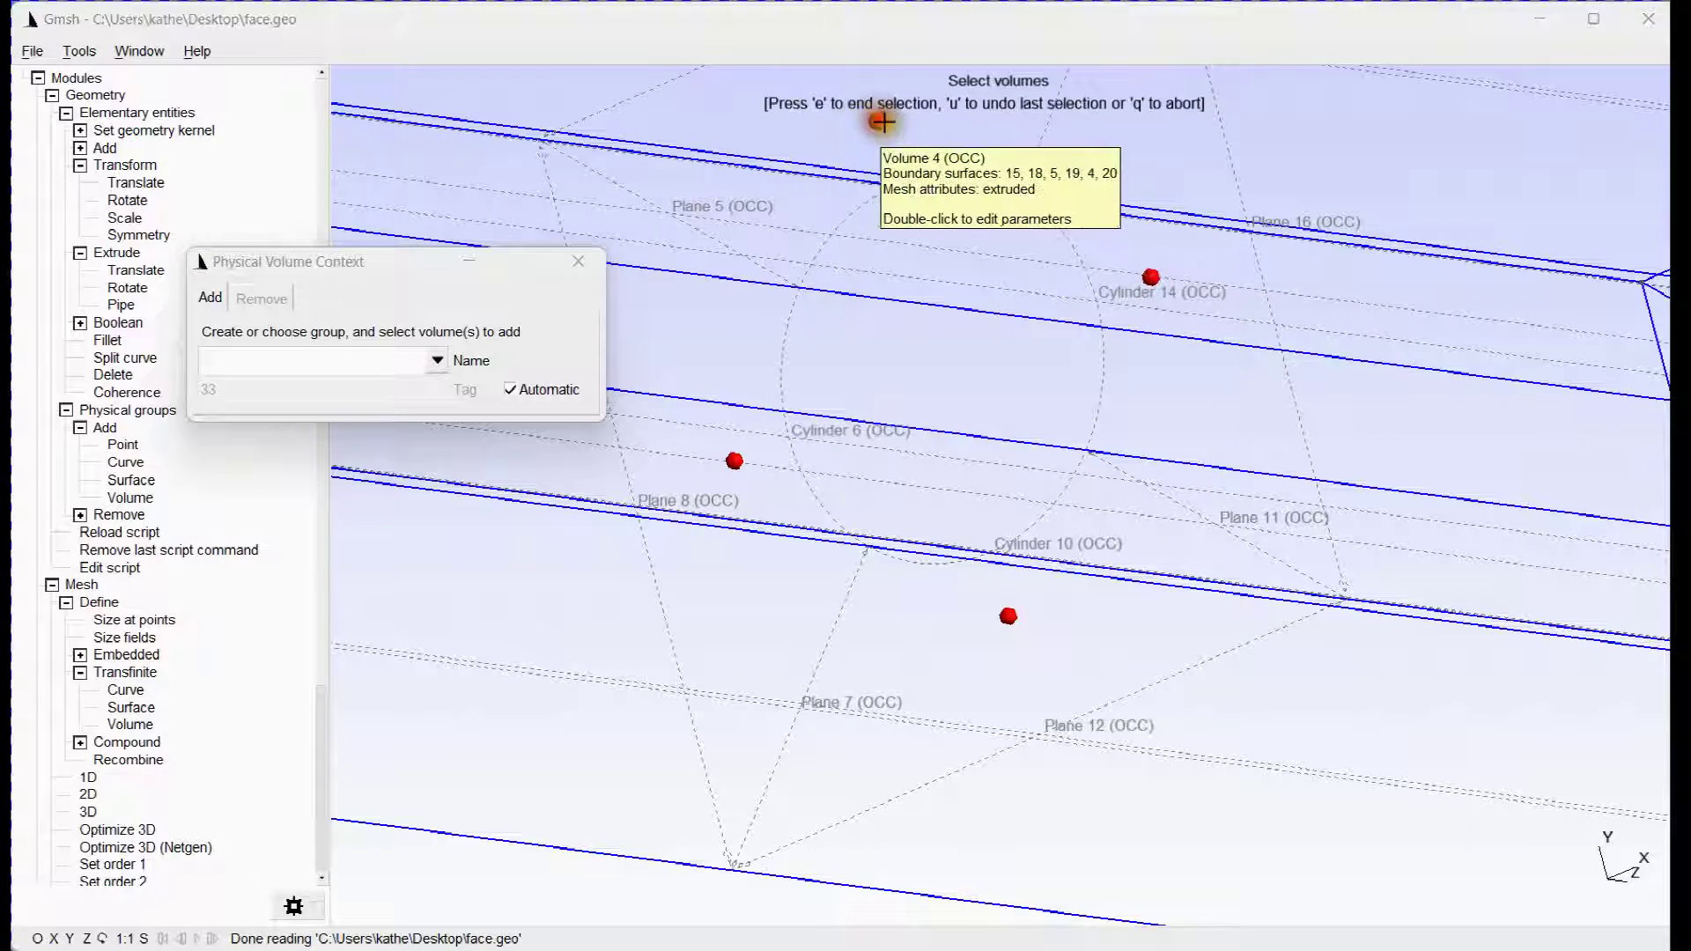
click(875, 117)
drag(875, 119, 939, 308)
scroll(941, 309, down, 8)
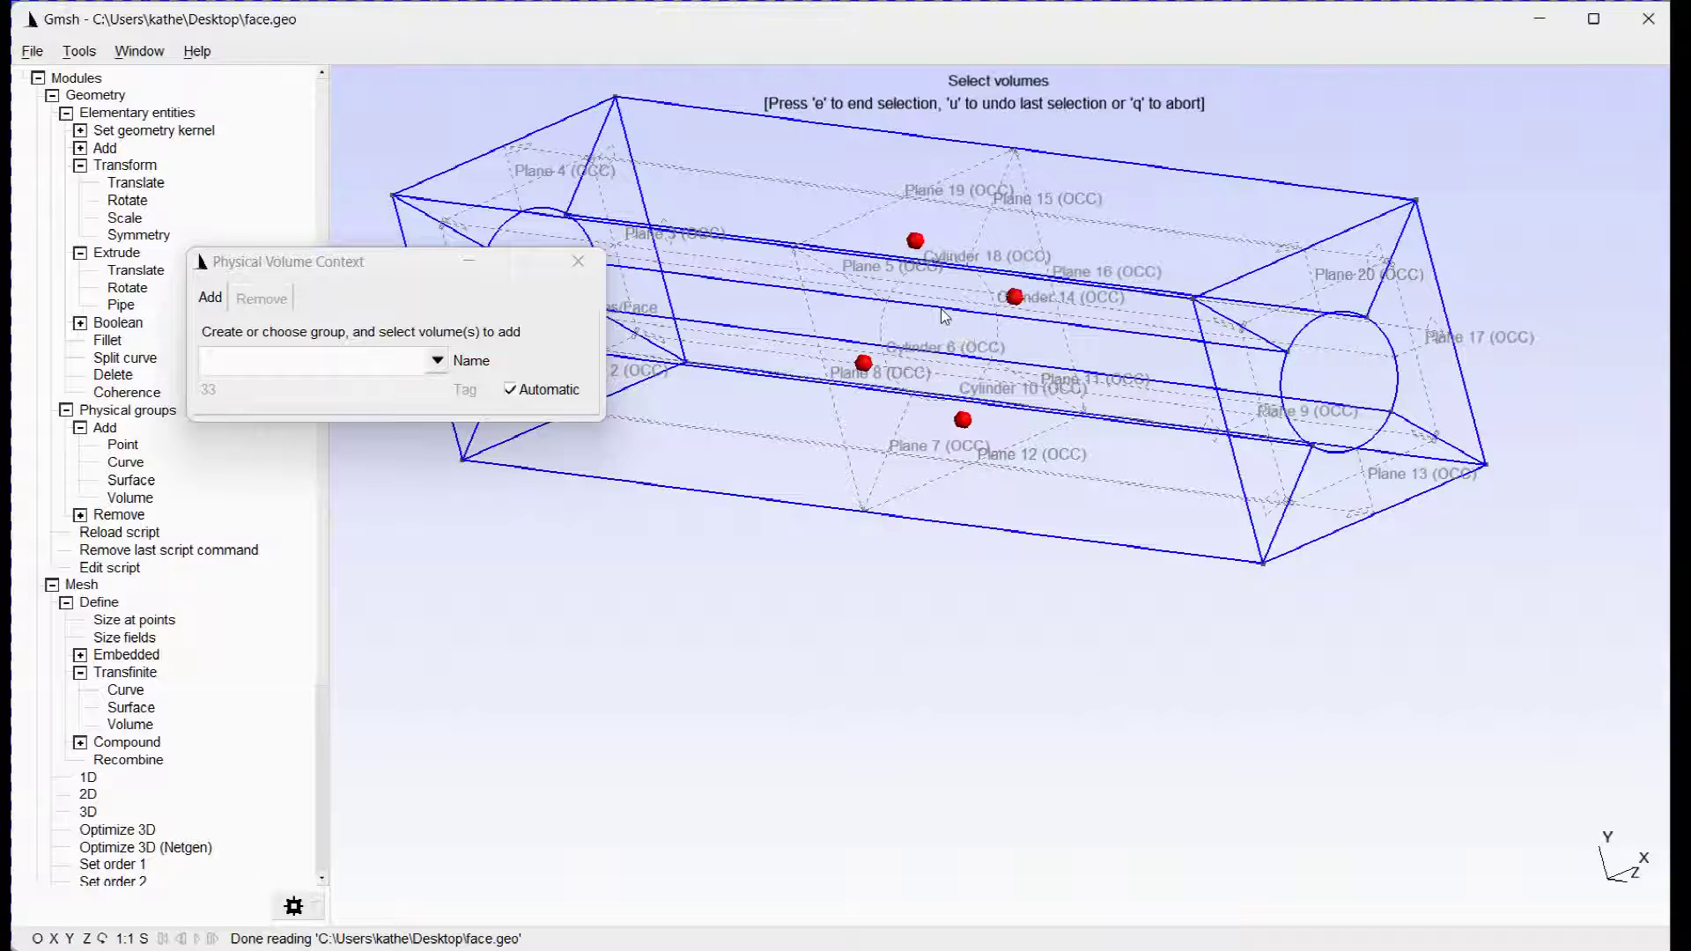
key(e)
key(q)
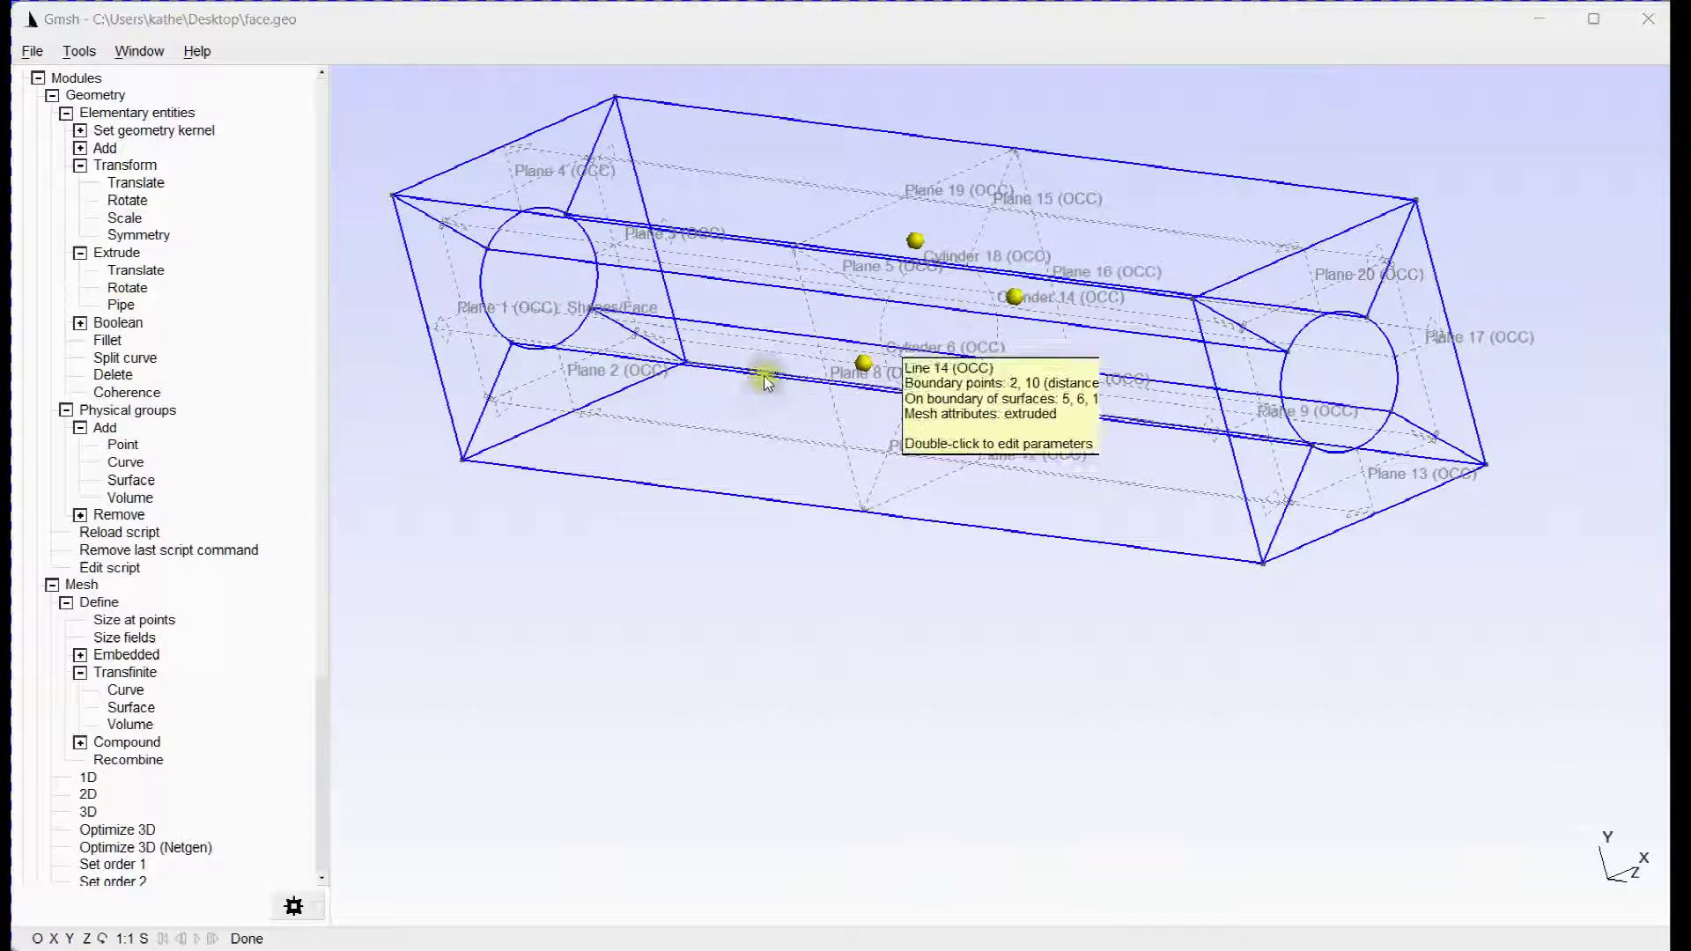
Open the geometry script to review the physical volume definition, then save and close it
click(109, 567)
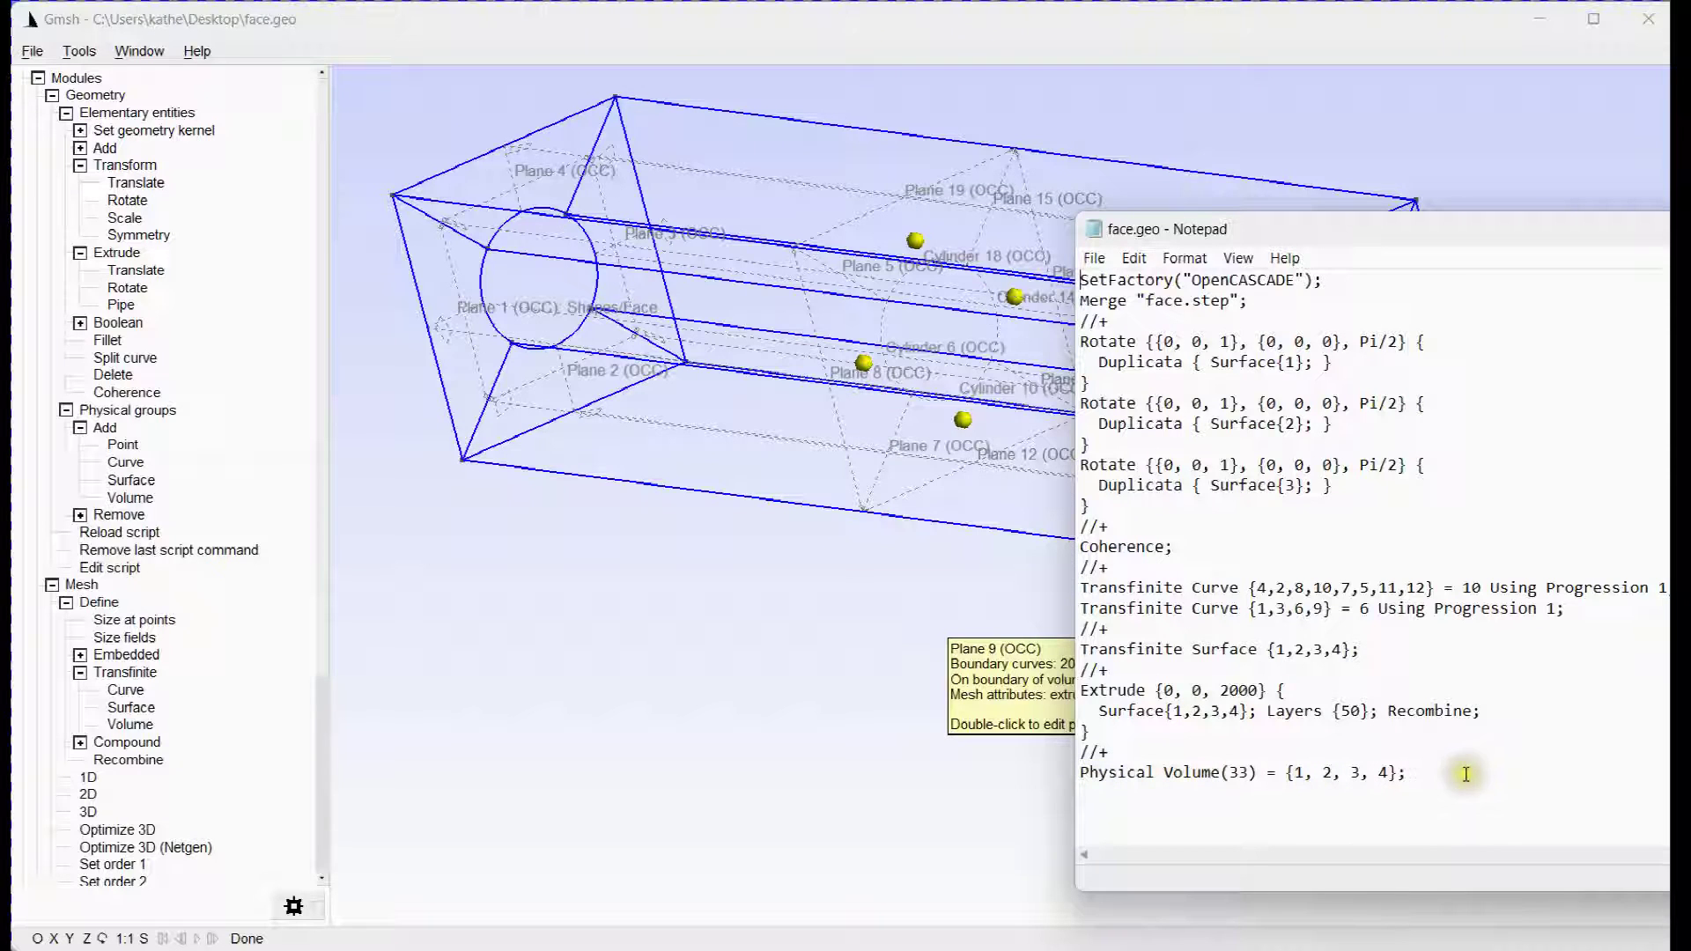
click(1094, 258)
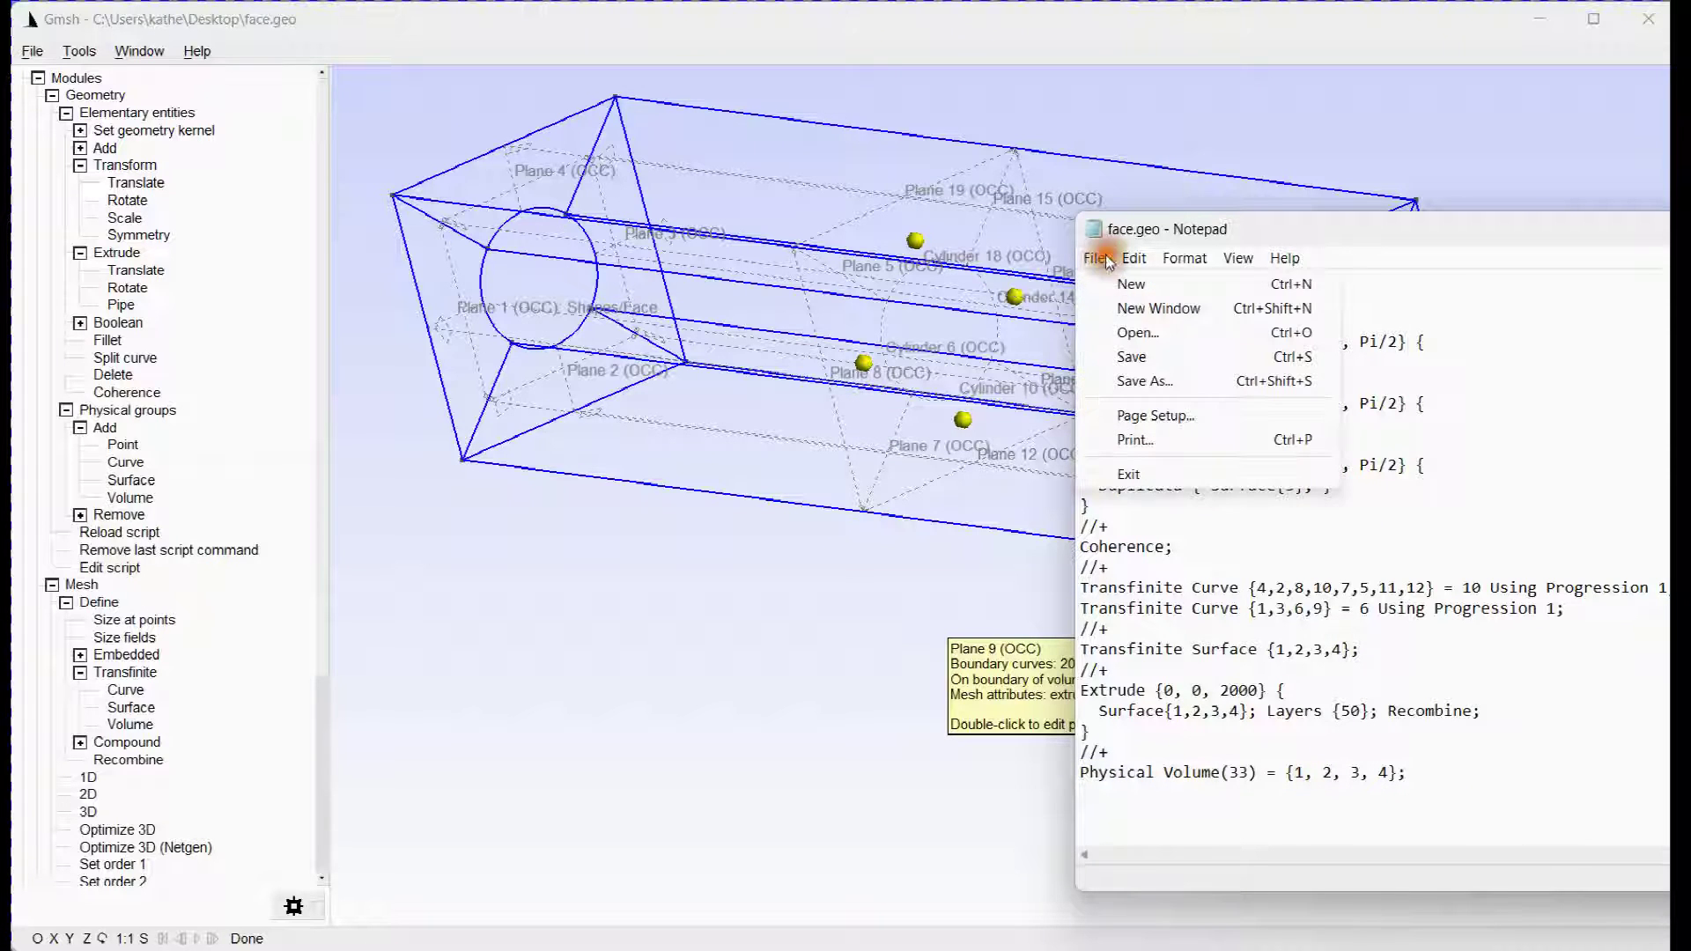
click(1136, 361)
click(1094, 259)
click(1128, 474)
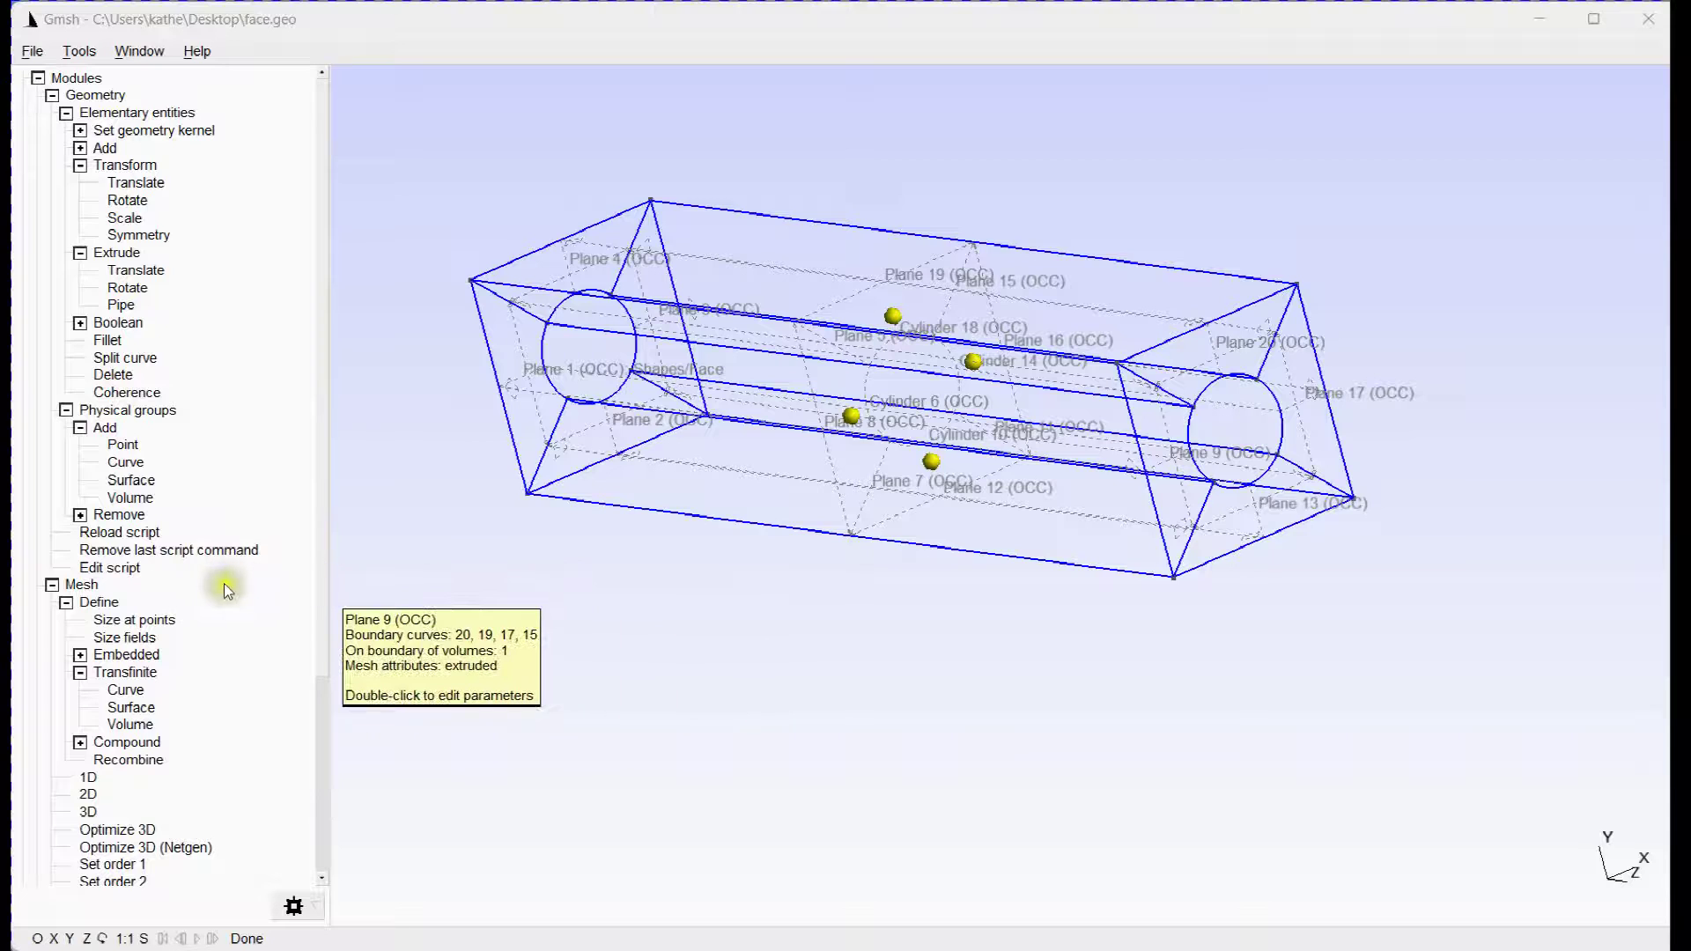
Generate the 1D, 2D and 3D meshes of the extruded geometry
click(97, 778)
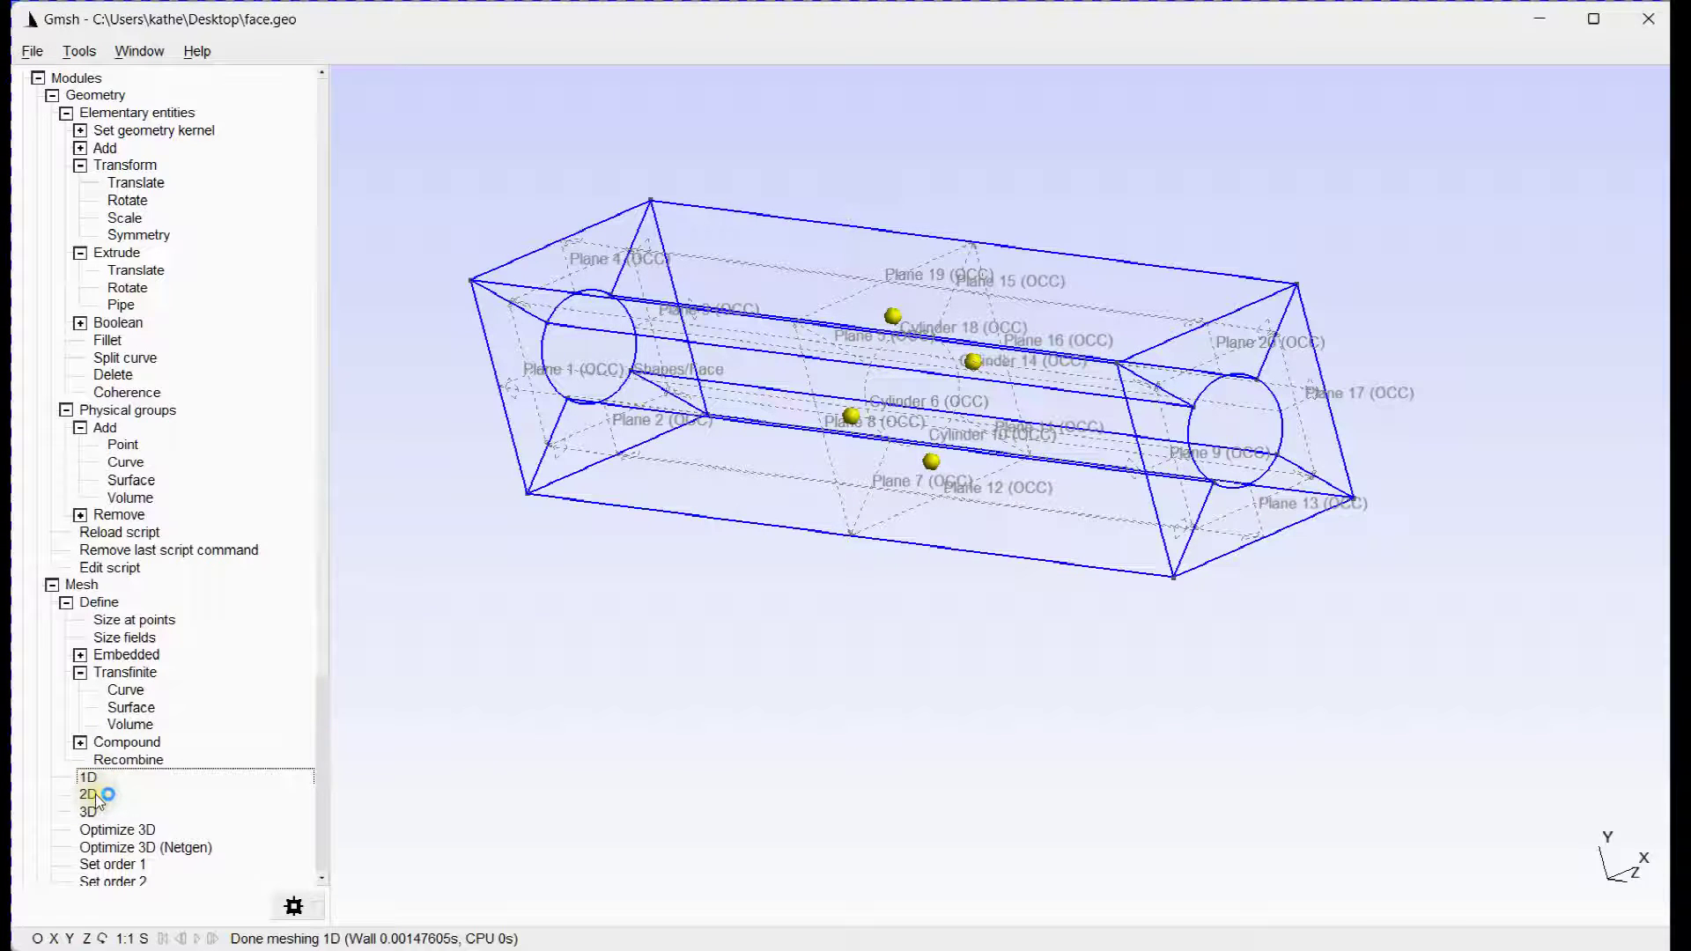
click(92, 796)
click(91, 810)
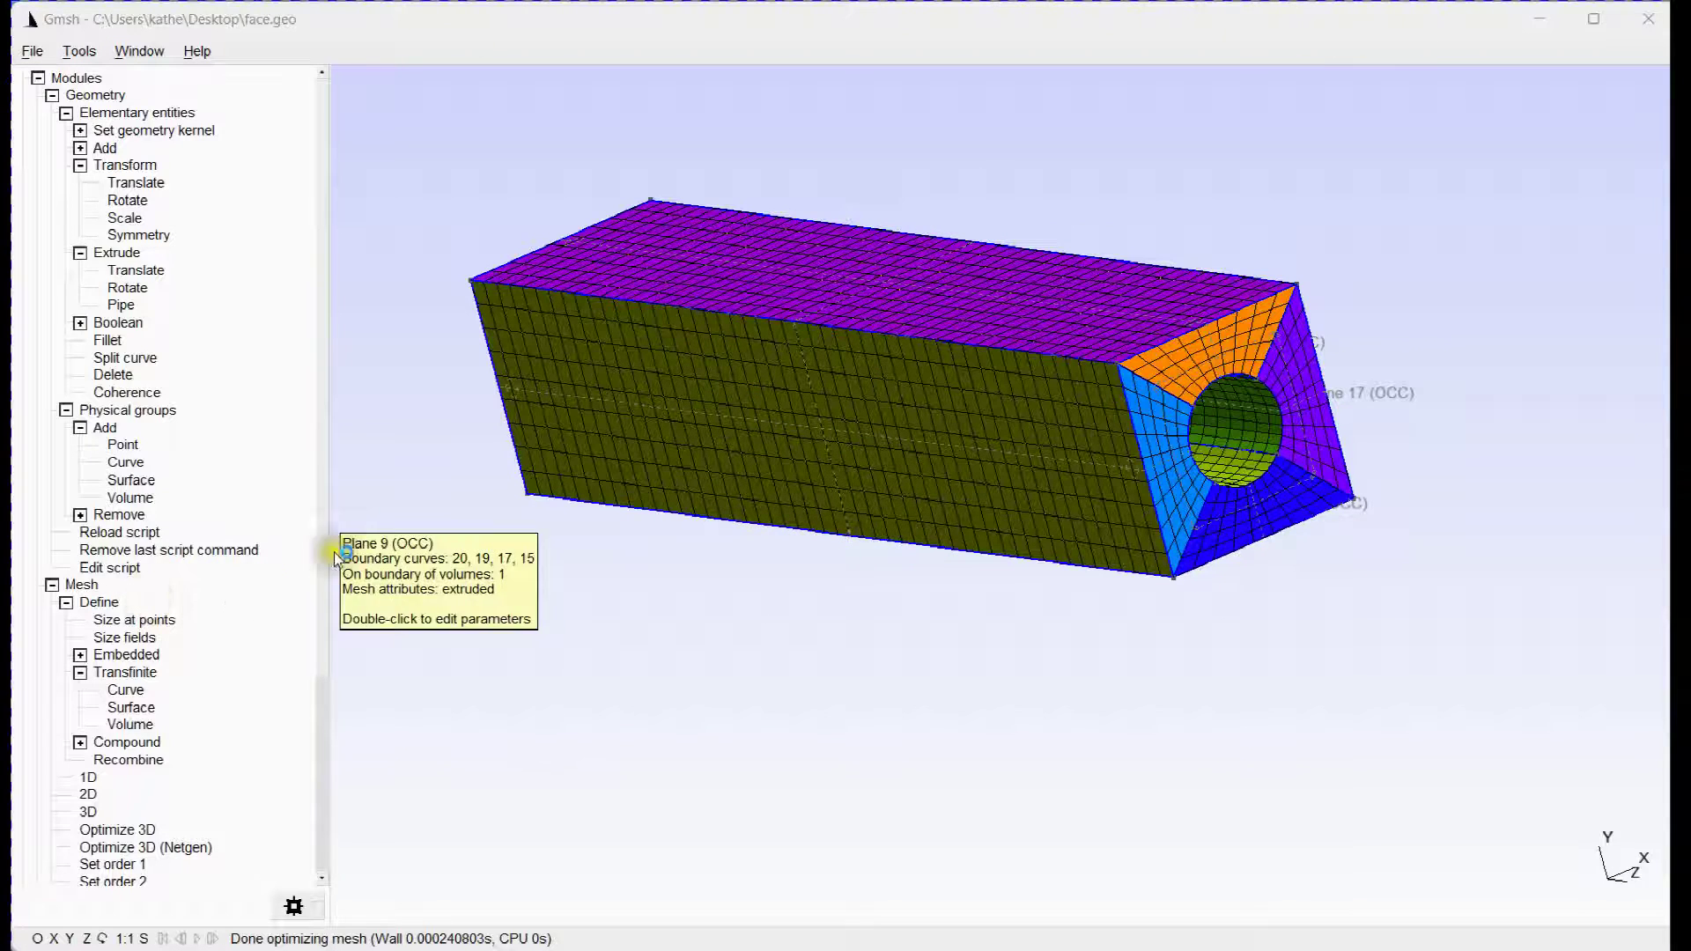
Hide the 2D element edges and display the 3D element edges of the mesh
drag(325, 547, 320, 843)
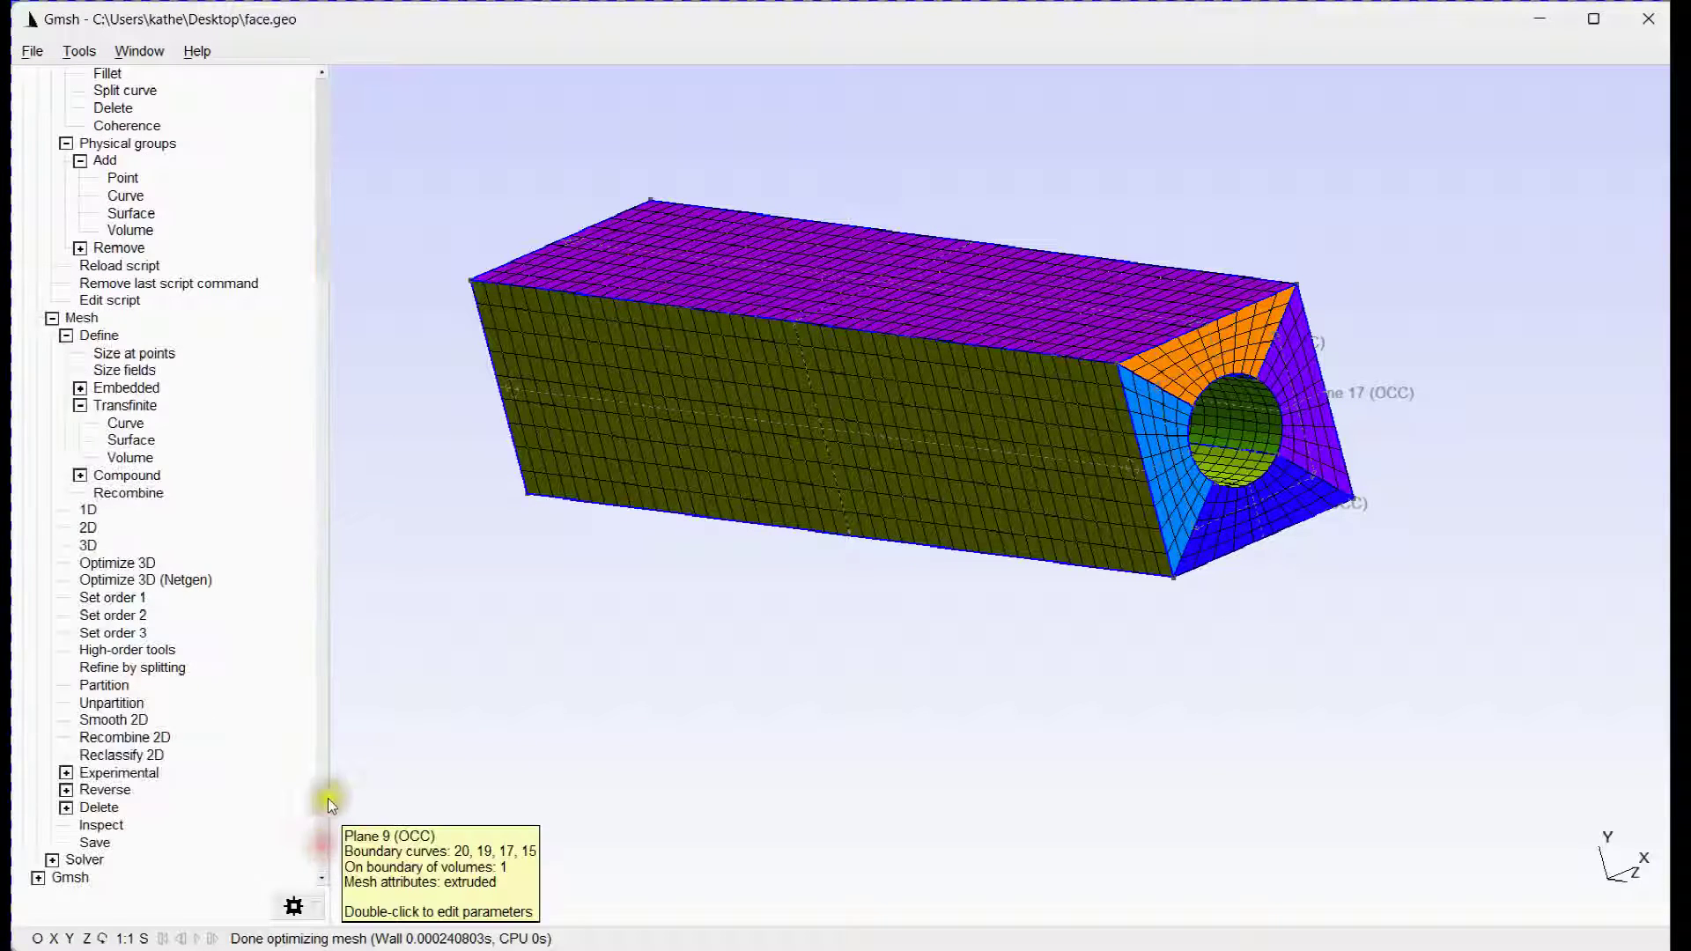
click(35, 939)
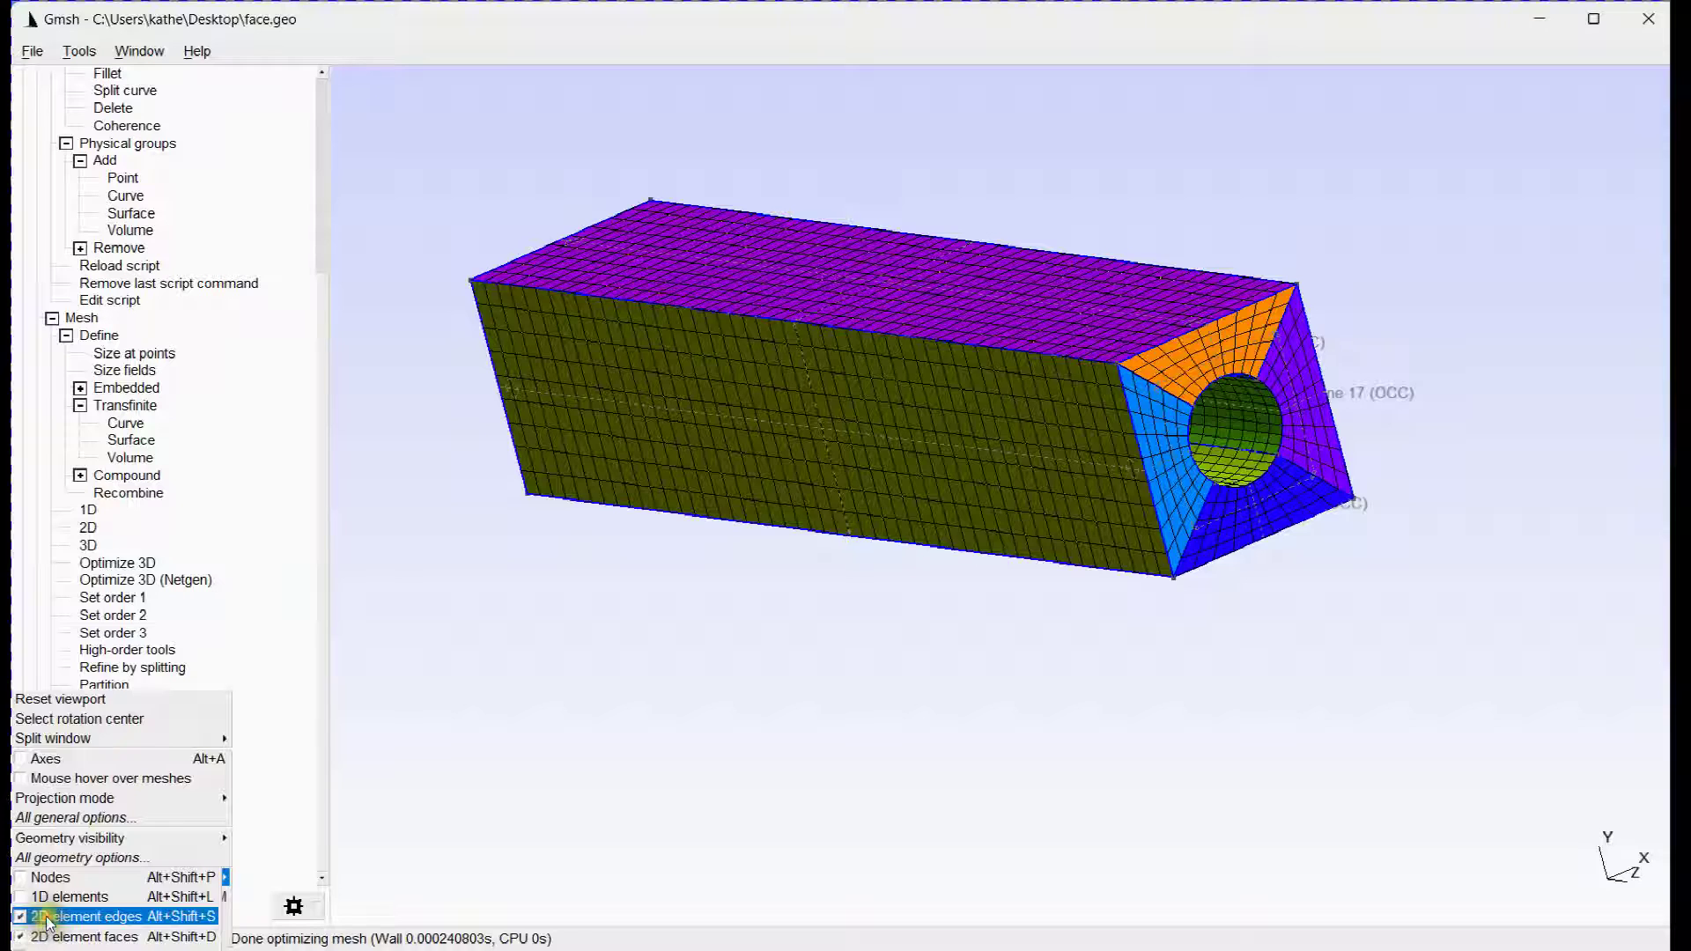
click(53, 912)
click(35, 939)
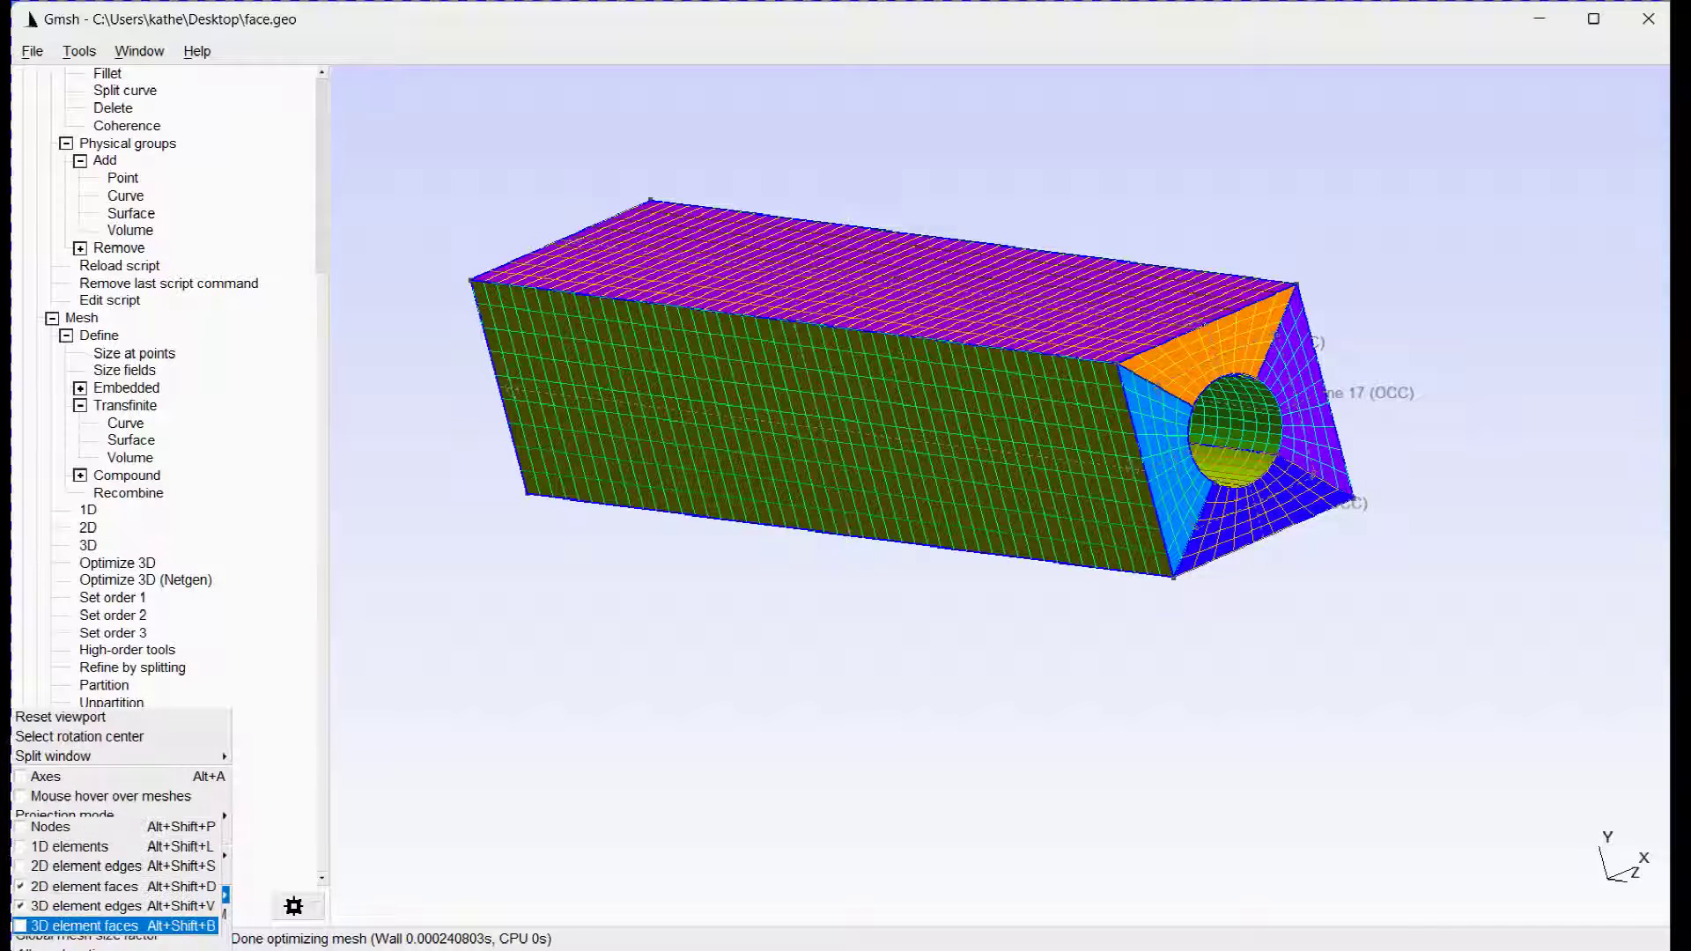
mouse_move(71, 872)
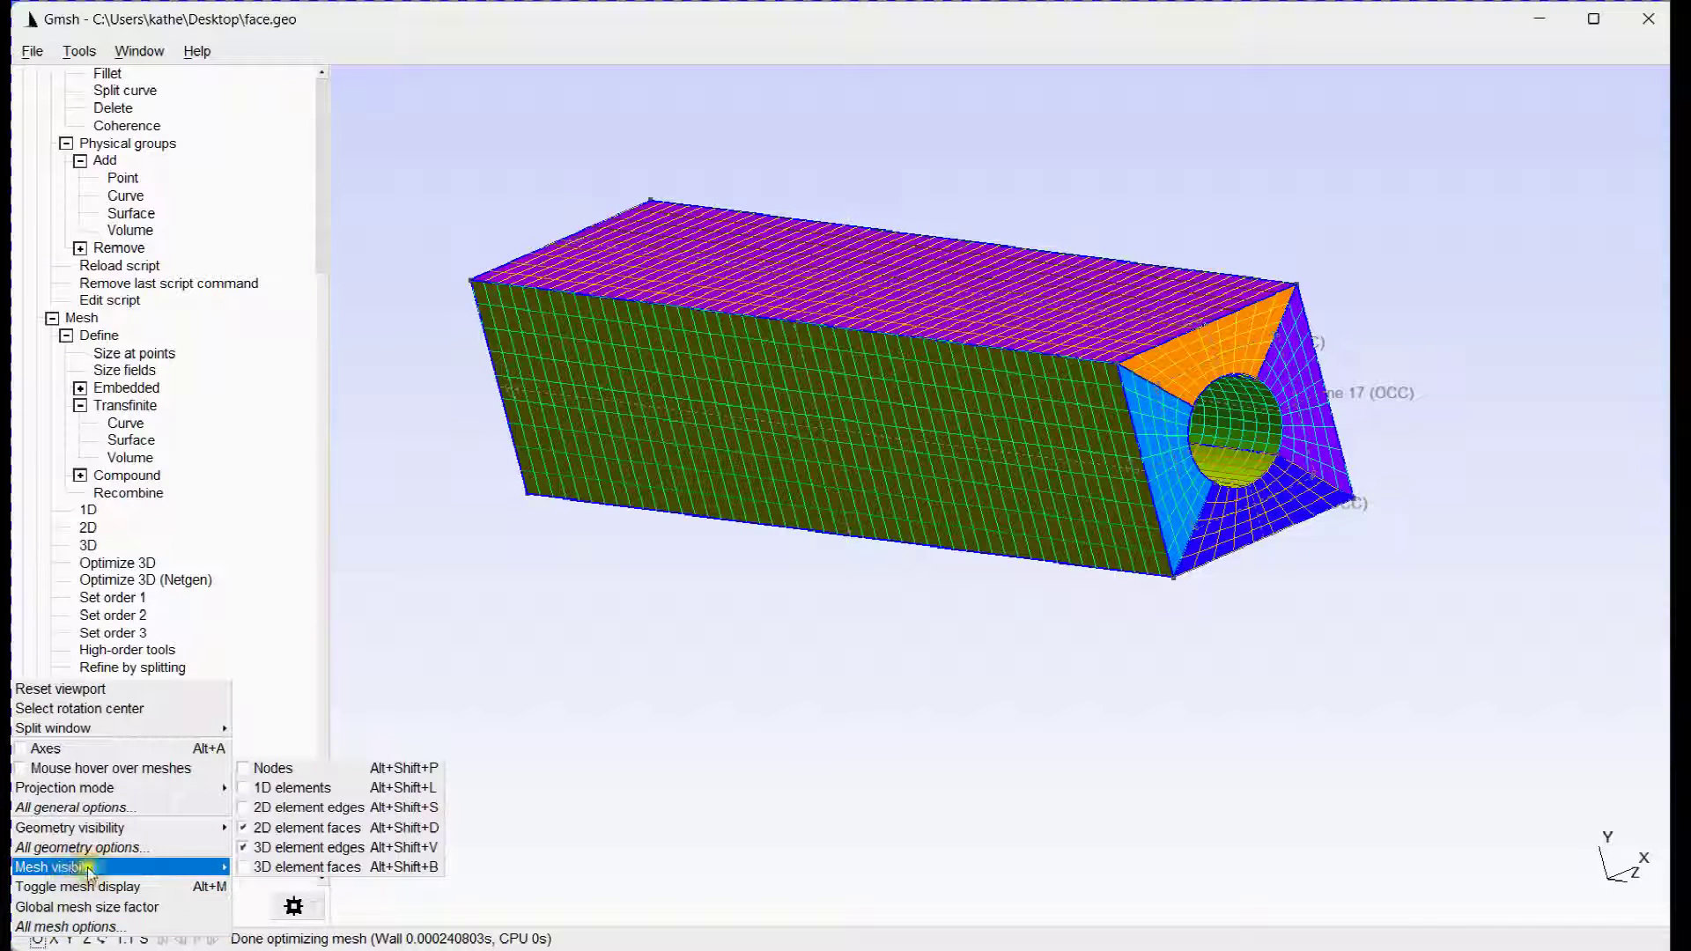
click(134, 870)
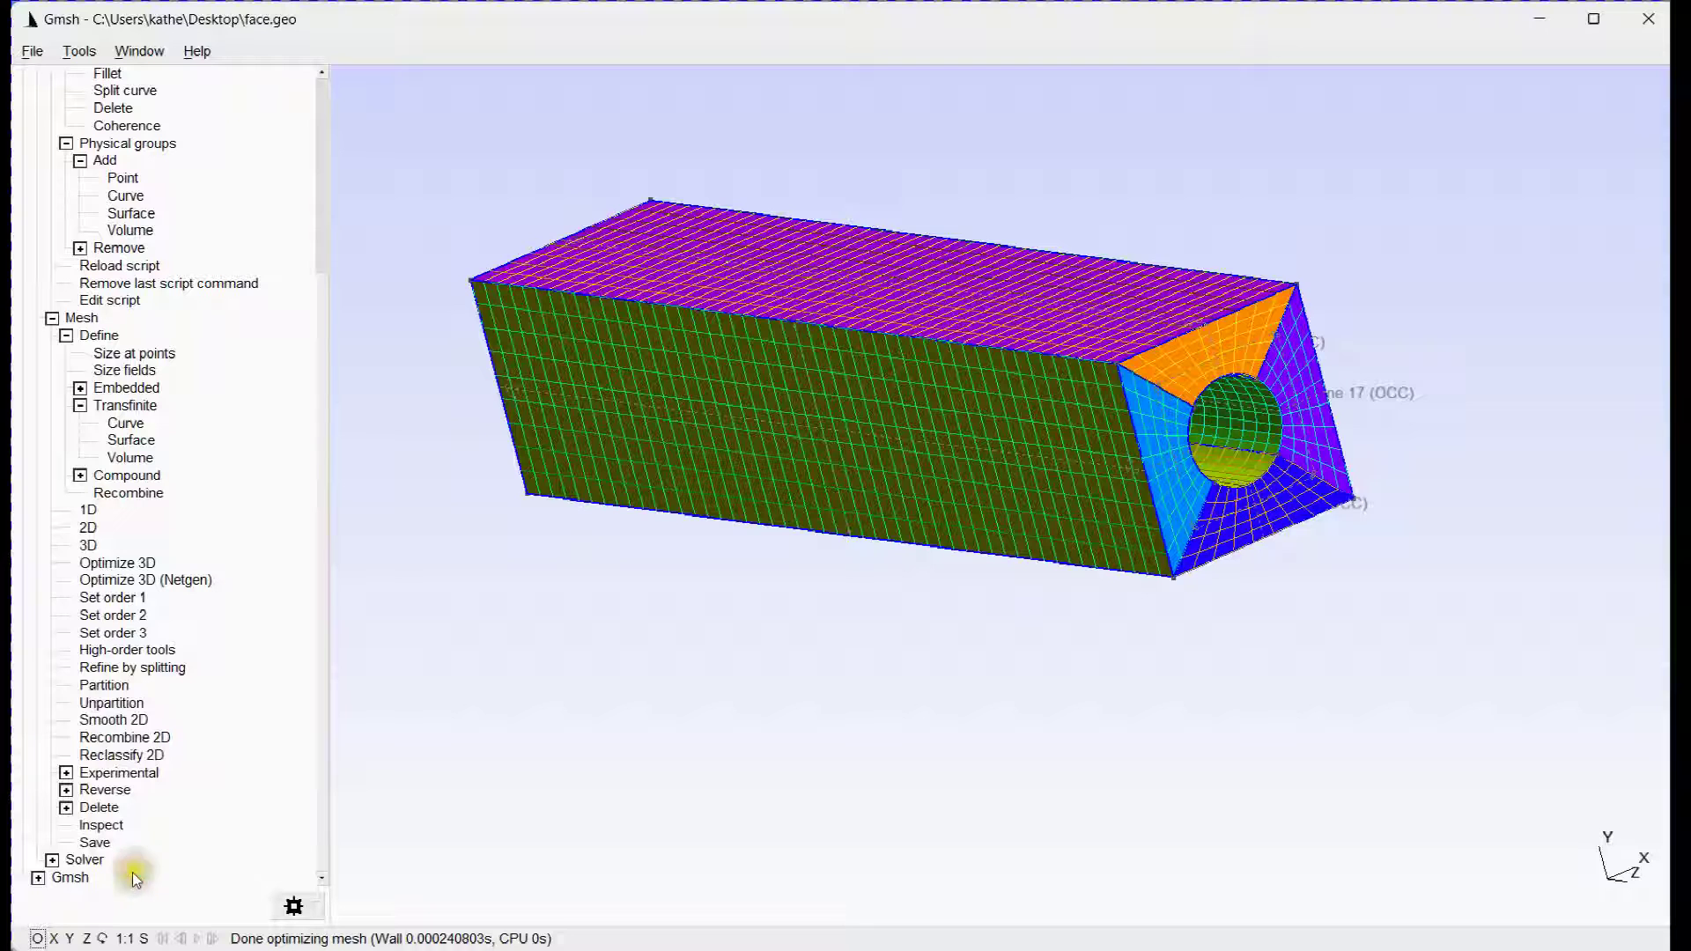
Hide the 2D element faces and display the 3D element faces to view the volume mesh
click(37, 939)
mouse_move(52, 937)
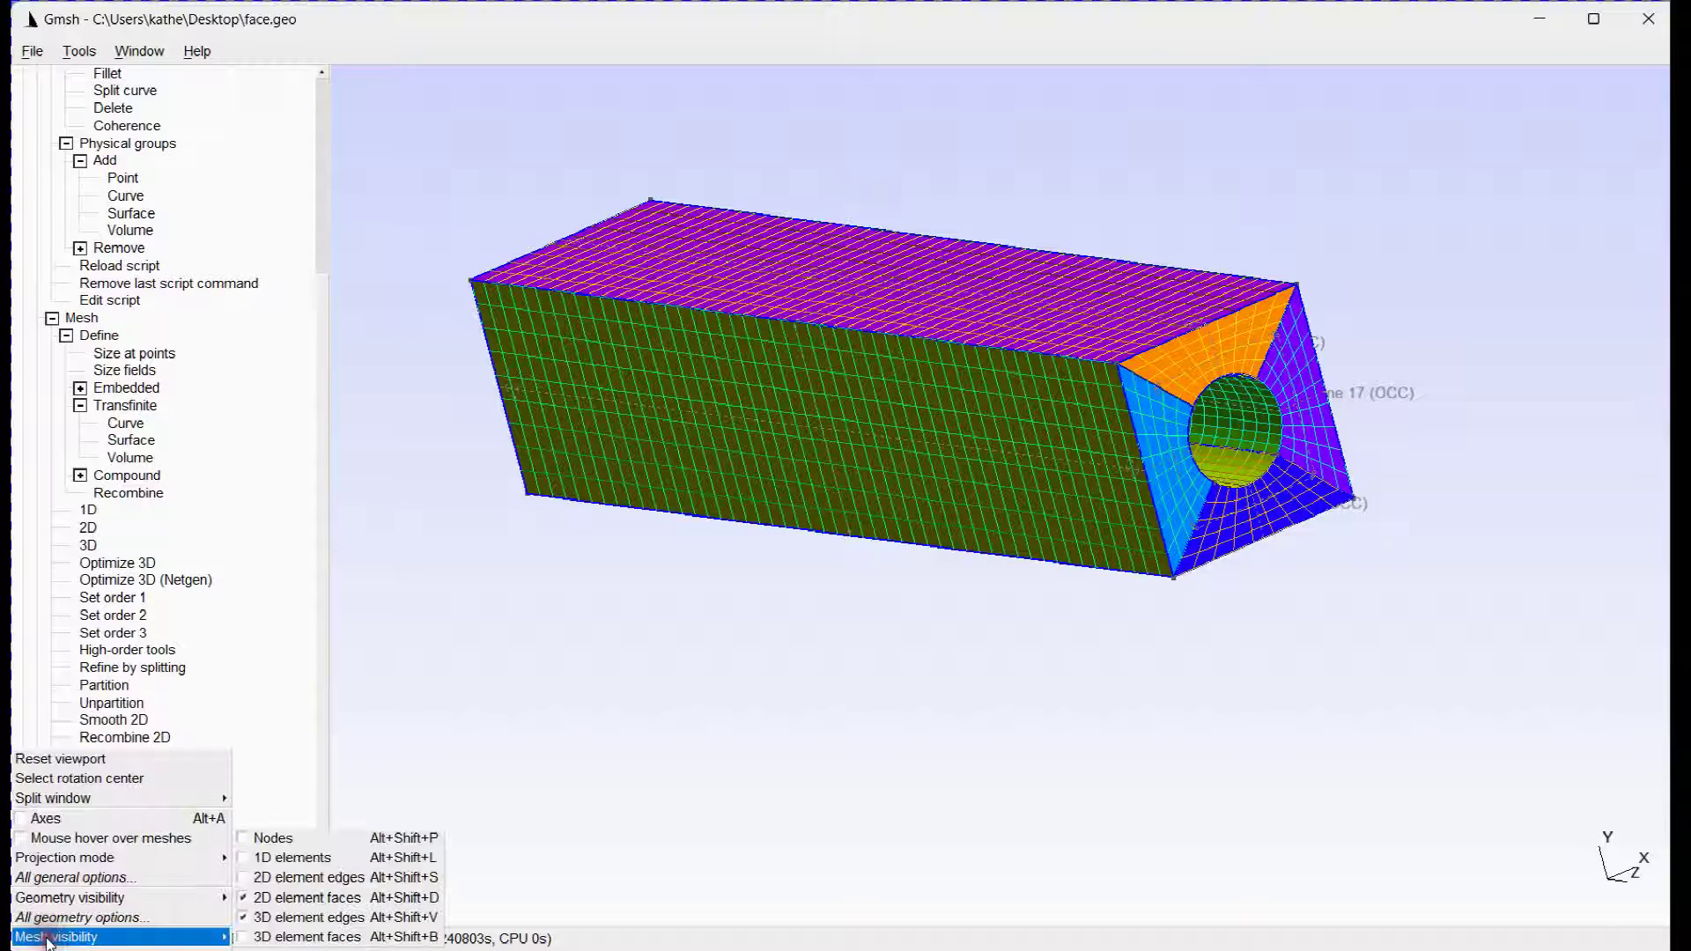
click(266, 898)
click(42, 939)
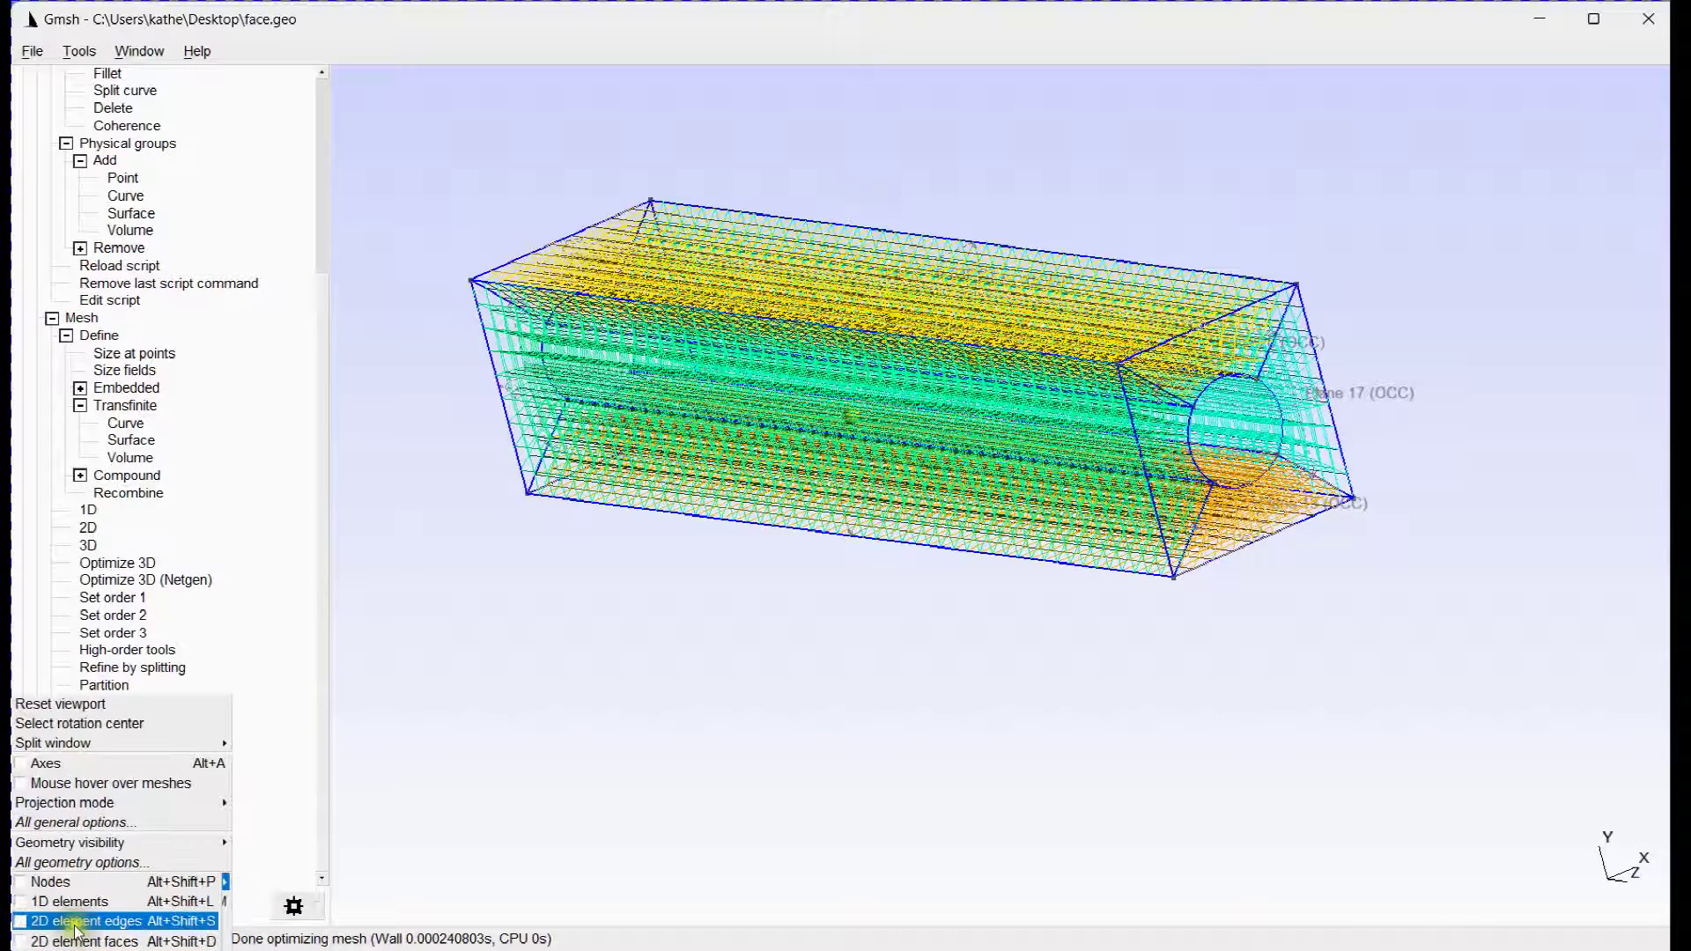
mouse_move(80, 867)
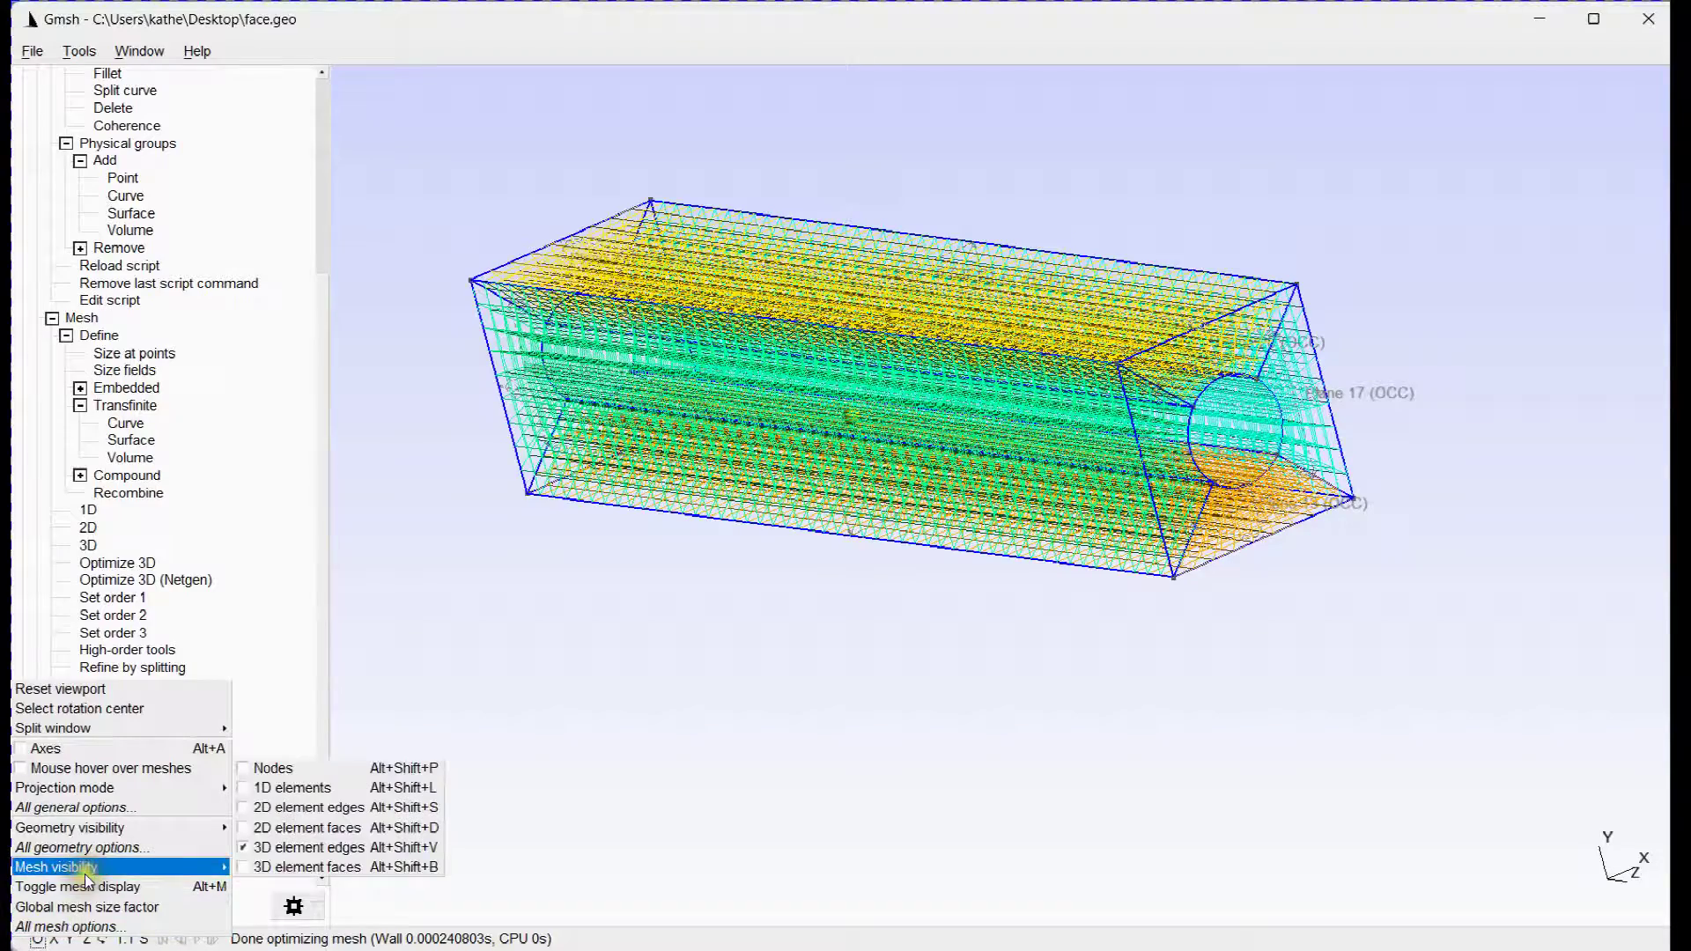
click(263, 867)
scroll(1233, 388, up, 5)
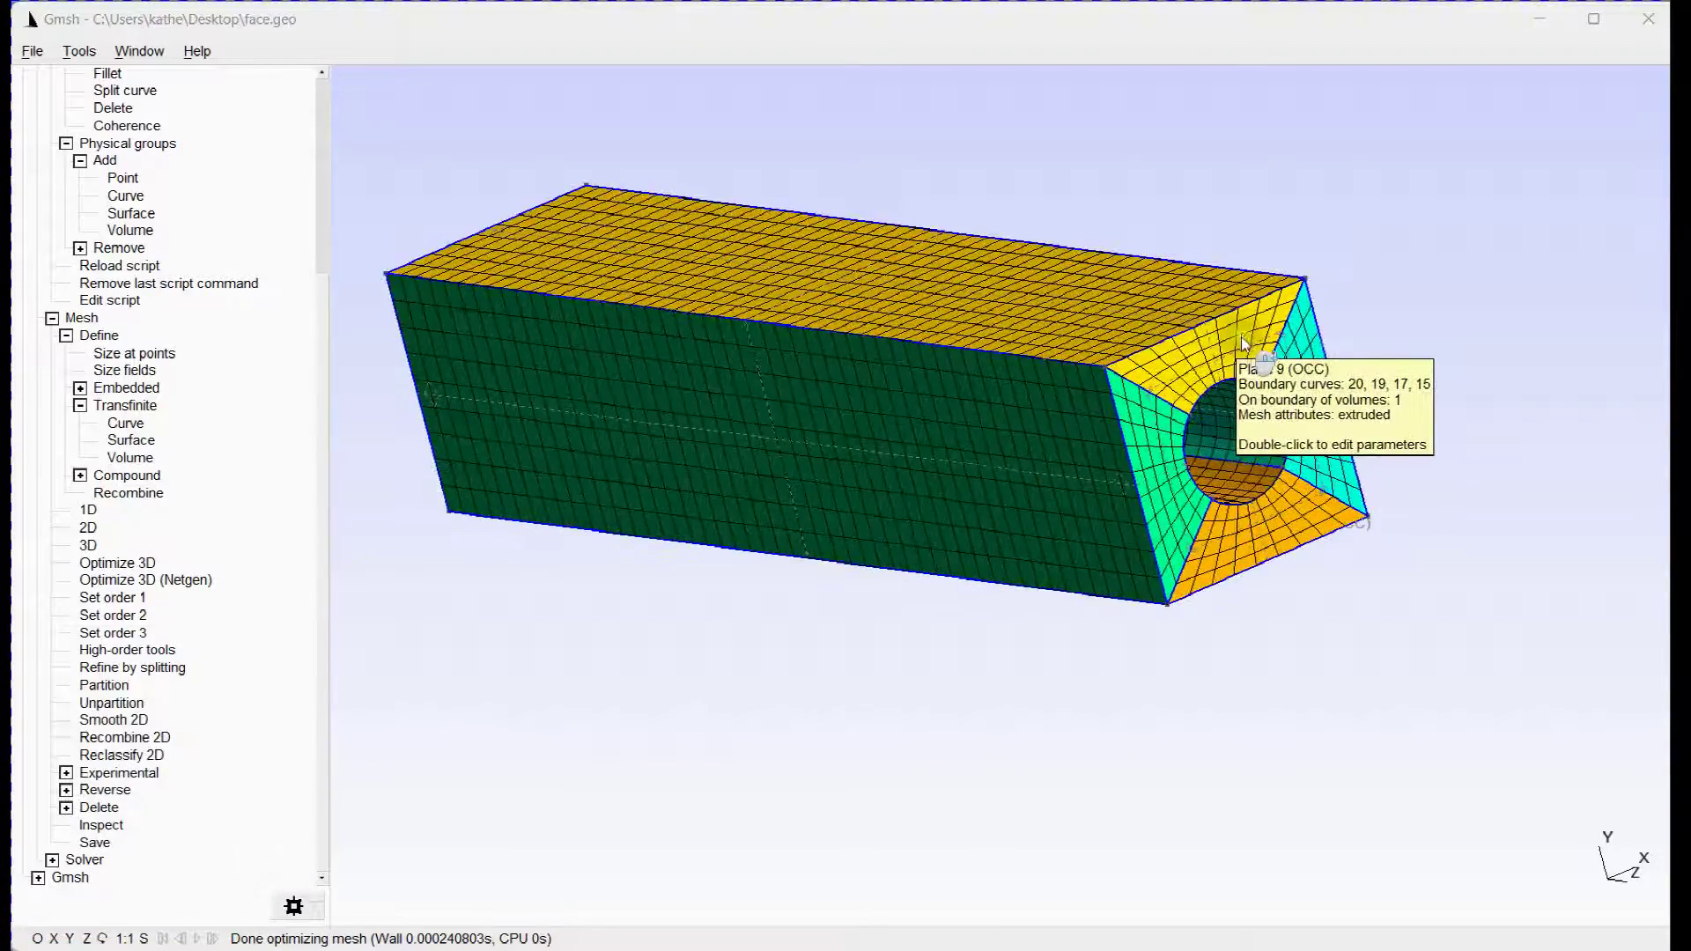
scroll(1196, 468, down, 5)
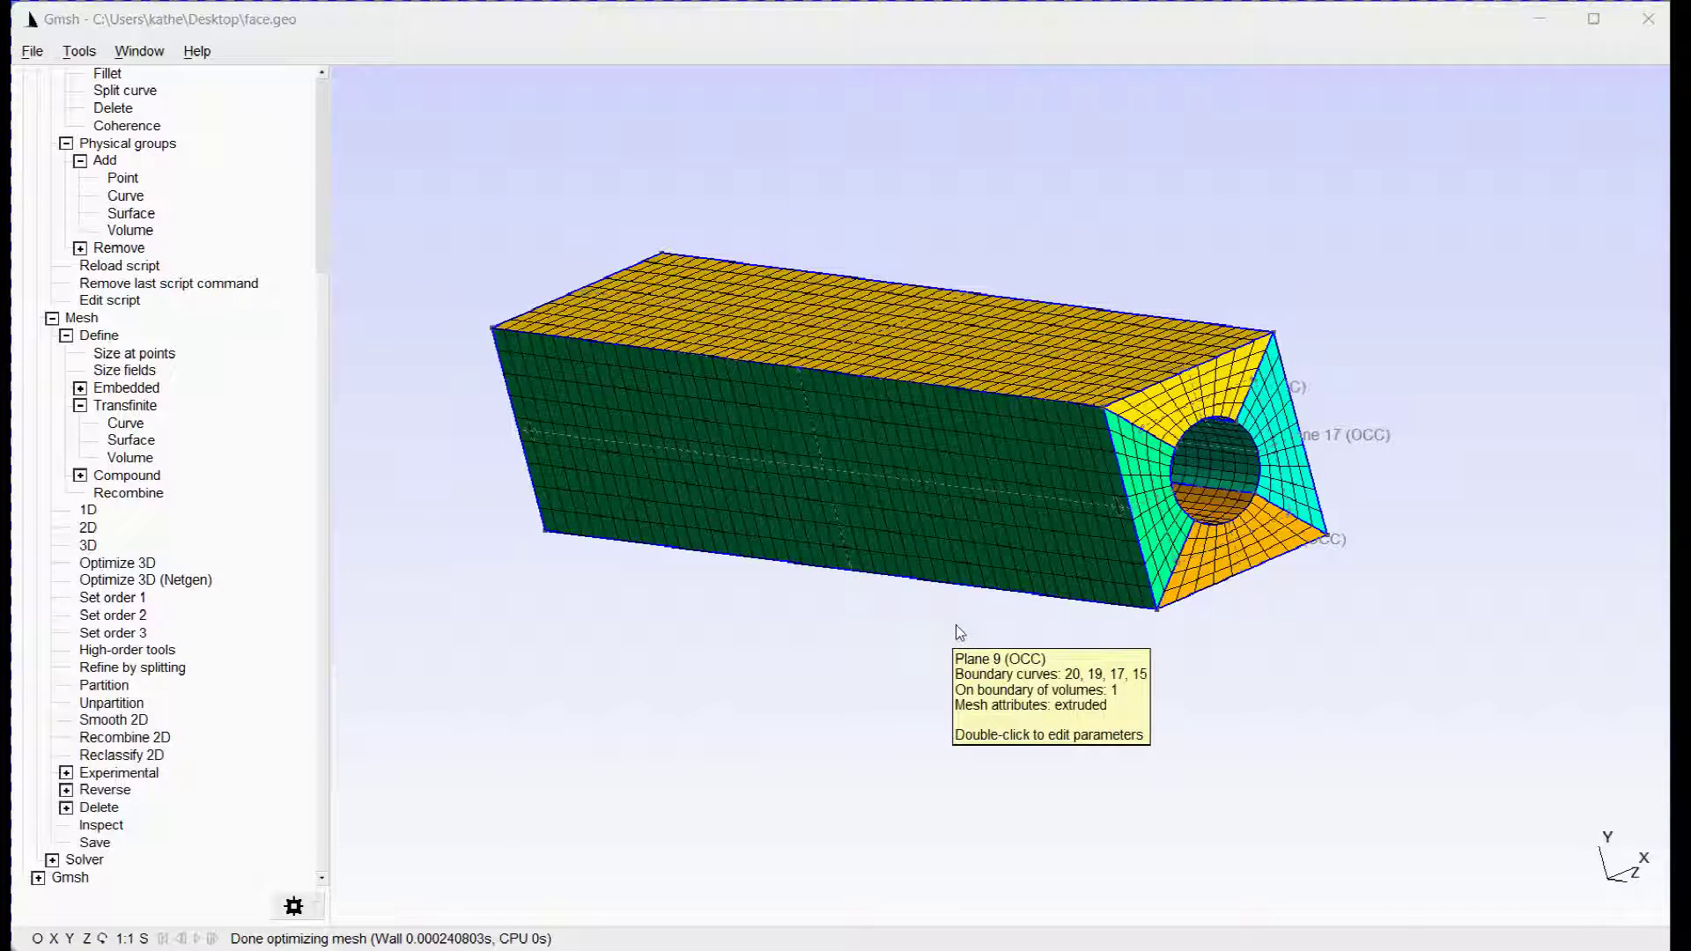
Export the mesh to the Desktop as face.inp, accepting the export options
click(121, 108)
click(33, 51)
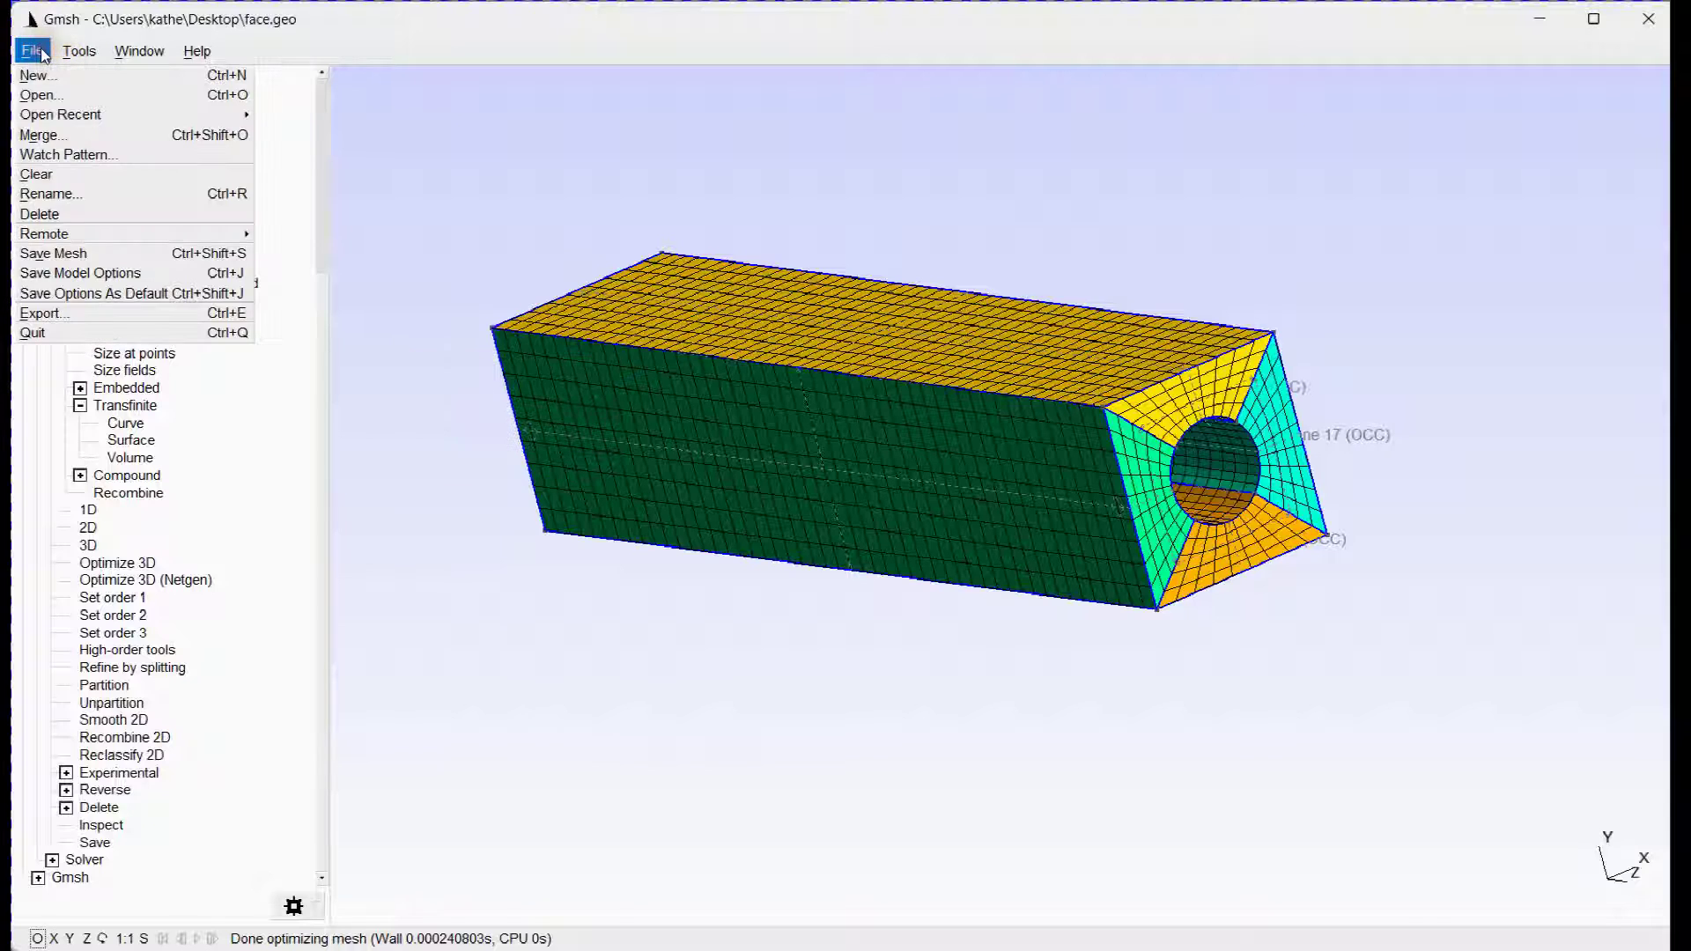
click(64, 311)
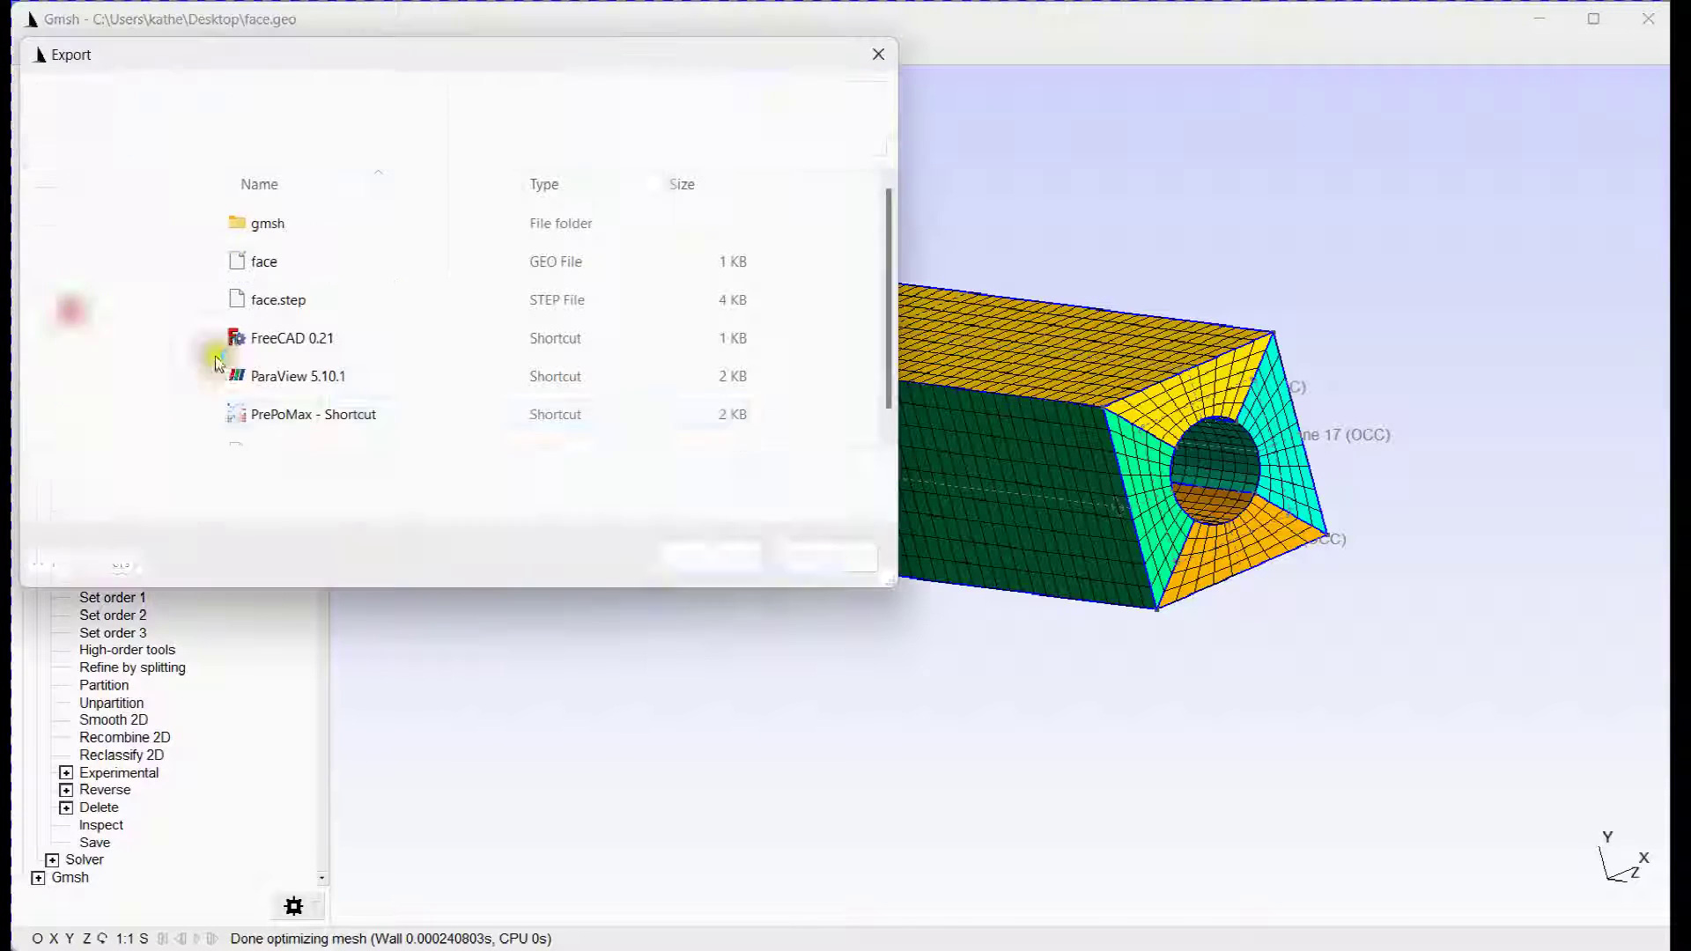
click(290, 476)
text(.inp)
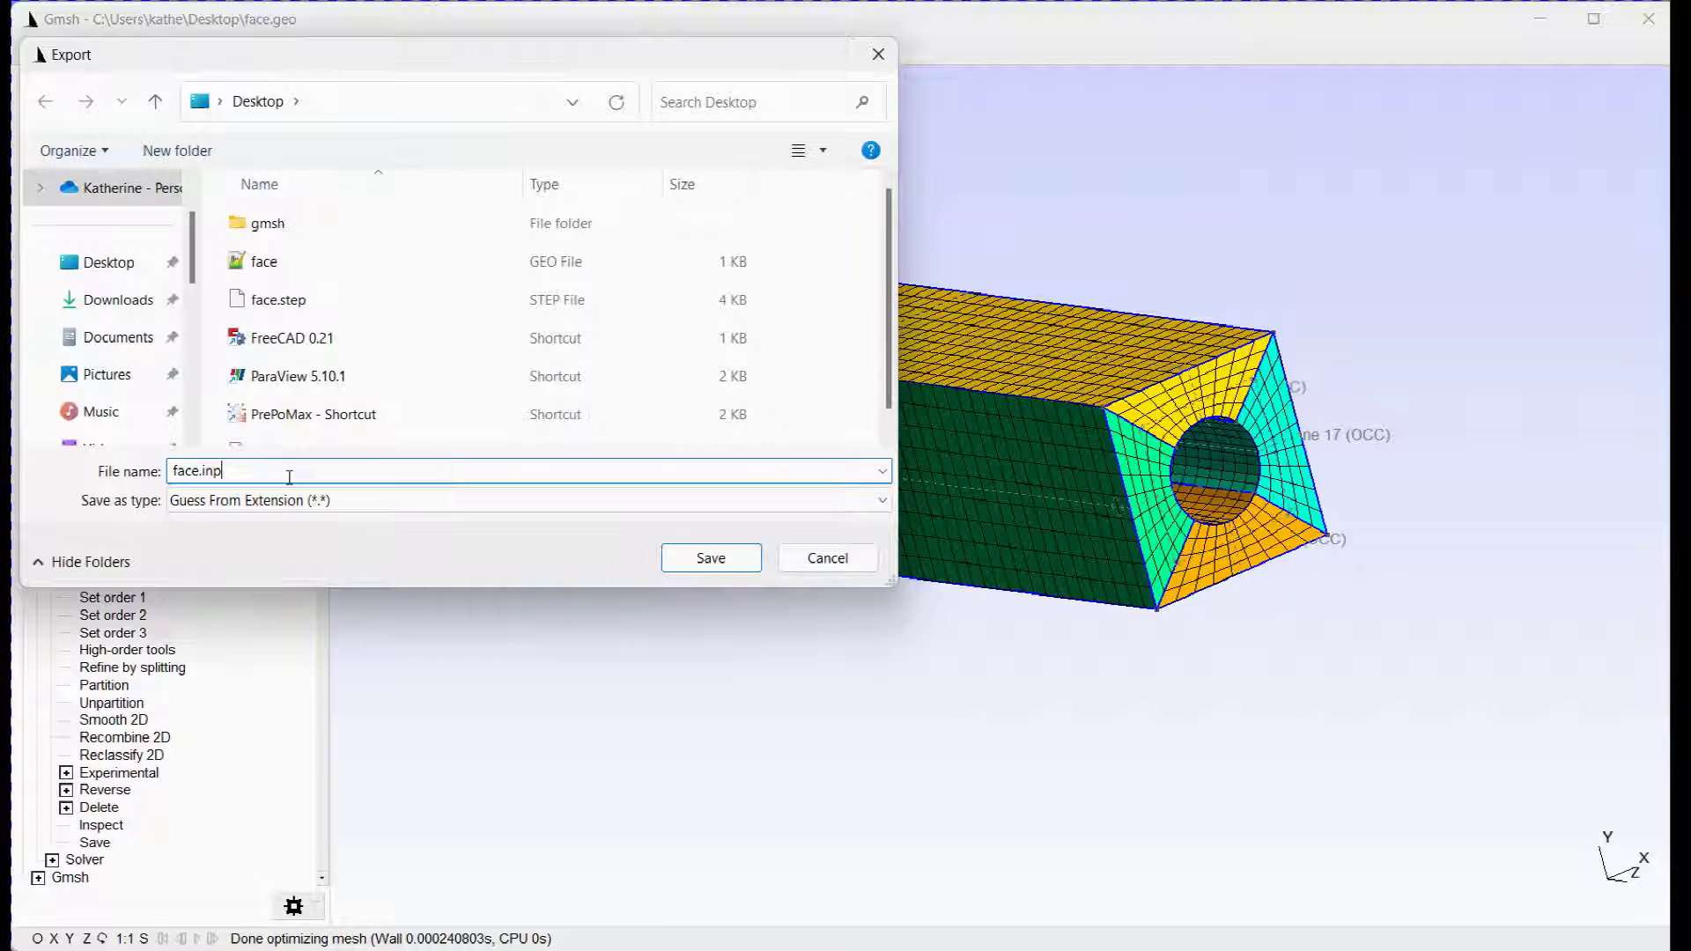
click(714, 568)
click(645, 573)
click(655, 608)
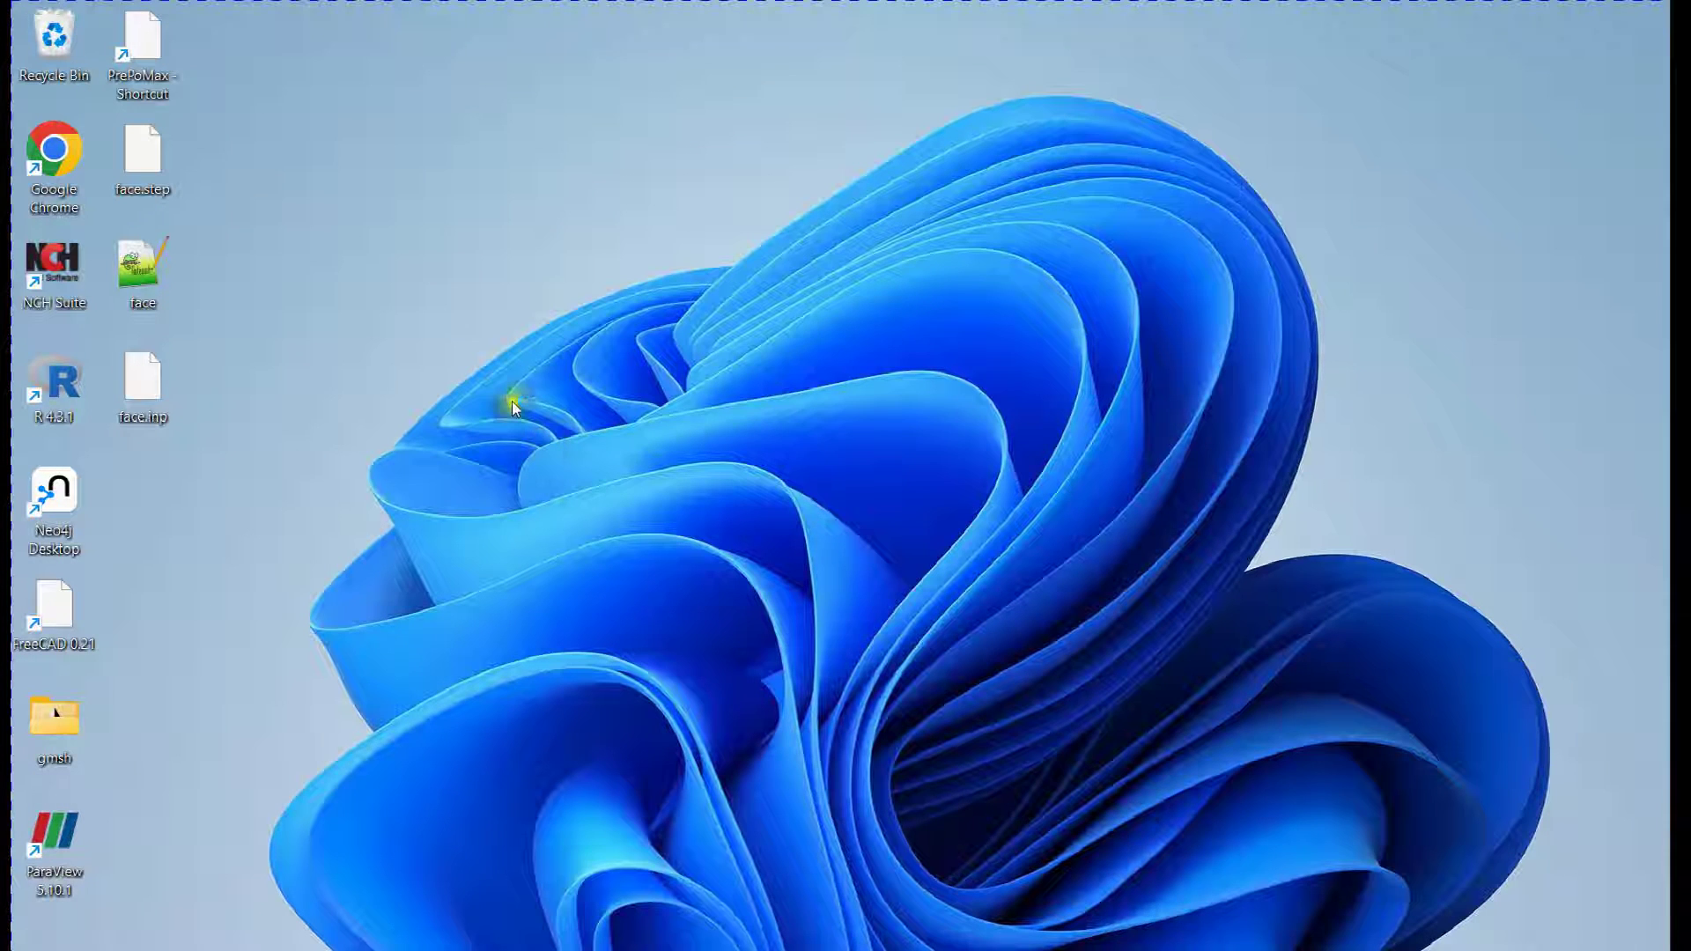
Launch PrePoMax and create a new 3D model with the mm, ton, s, °C unit system
click(163, 60)
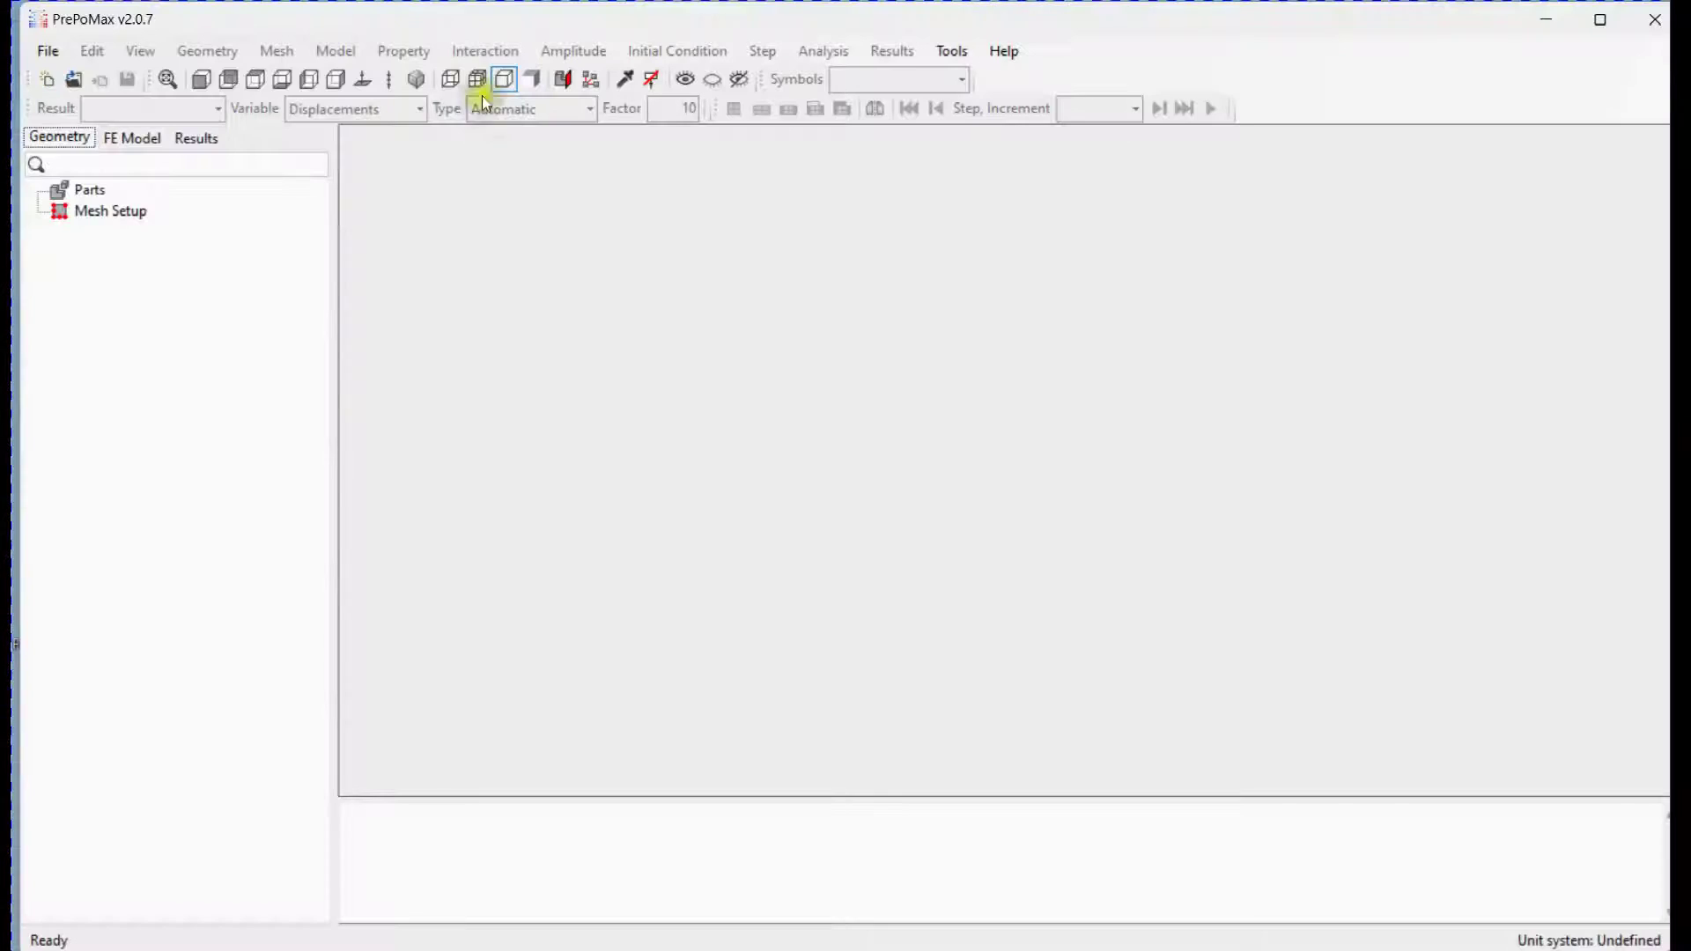
click(39, 81)
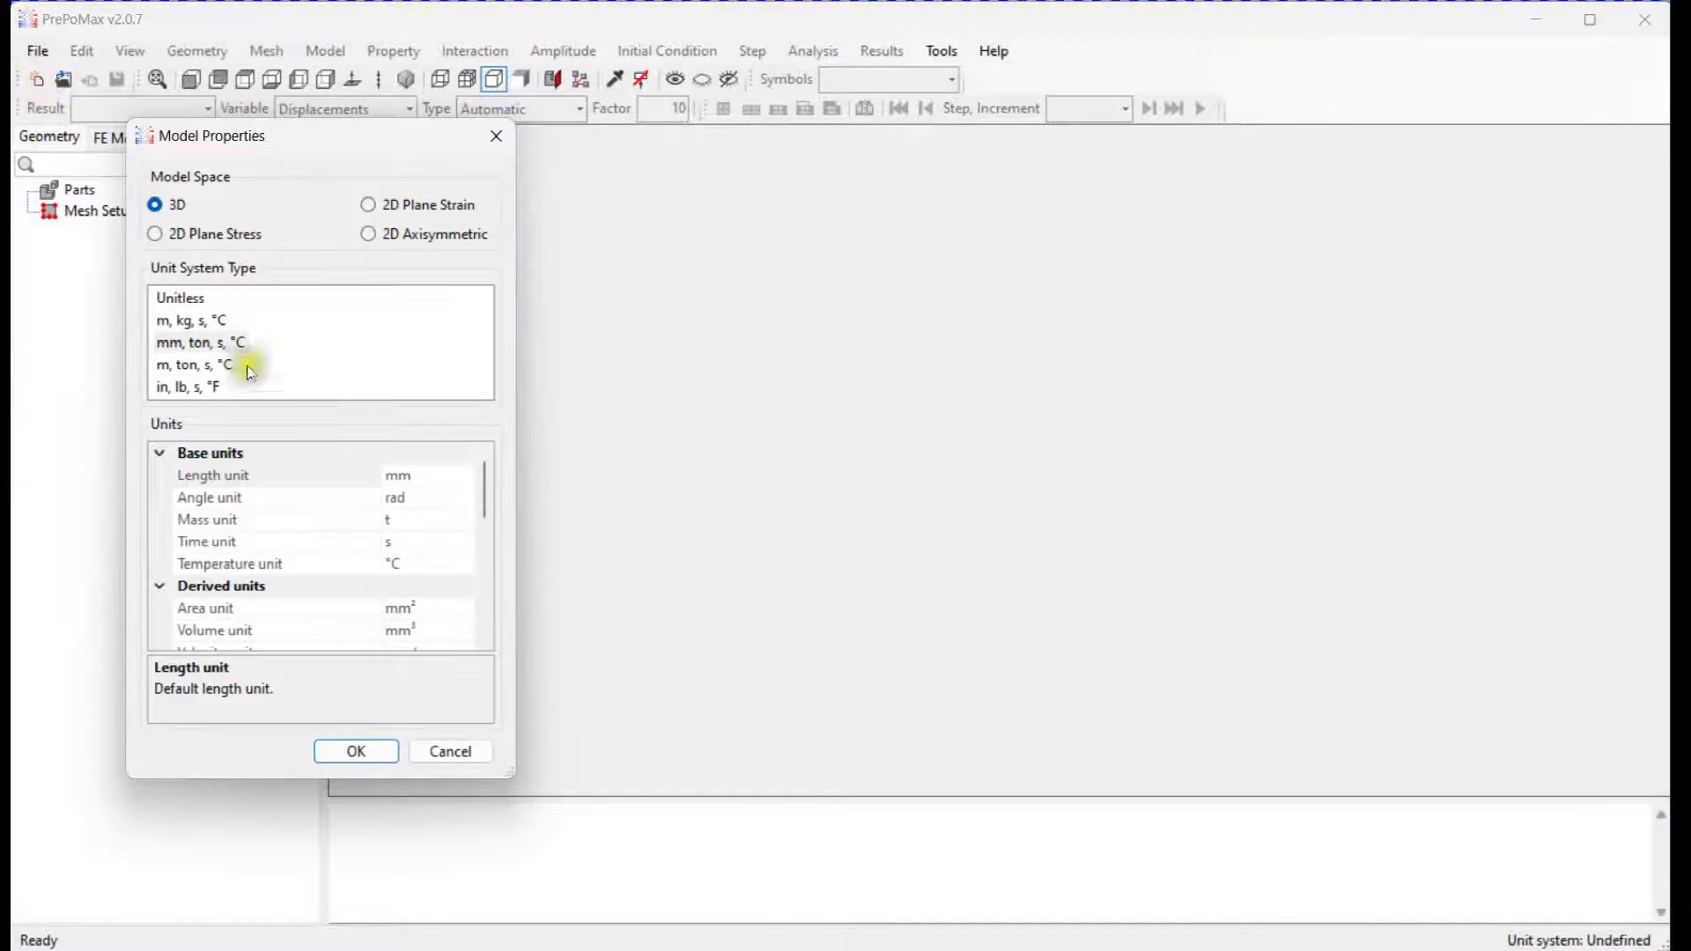
click(201, 345)
click(361, 751)
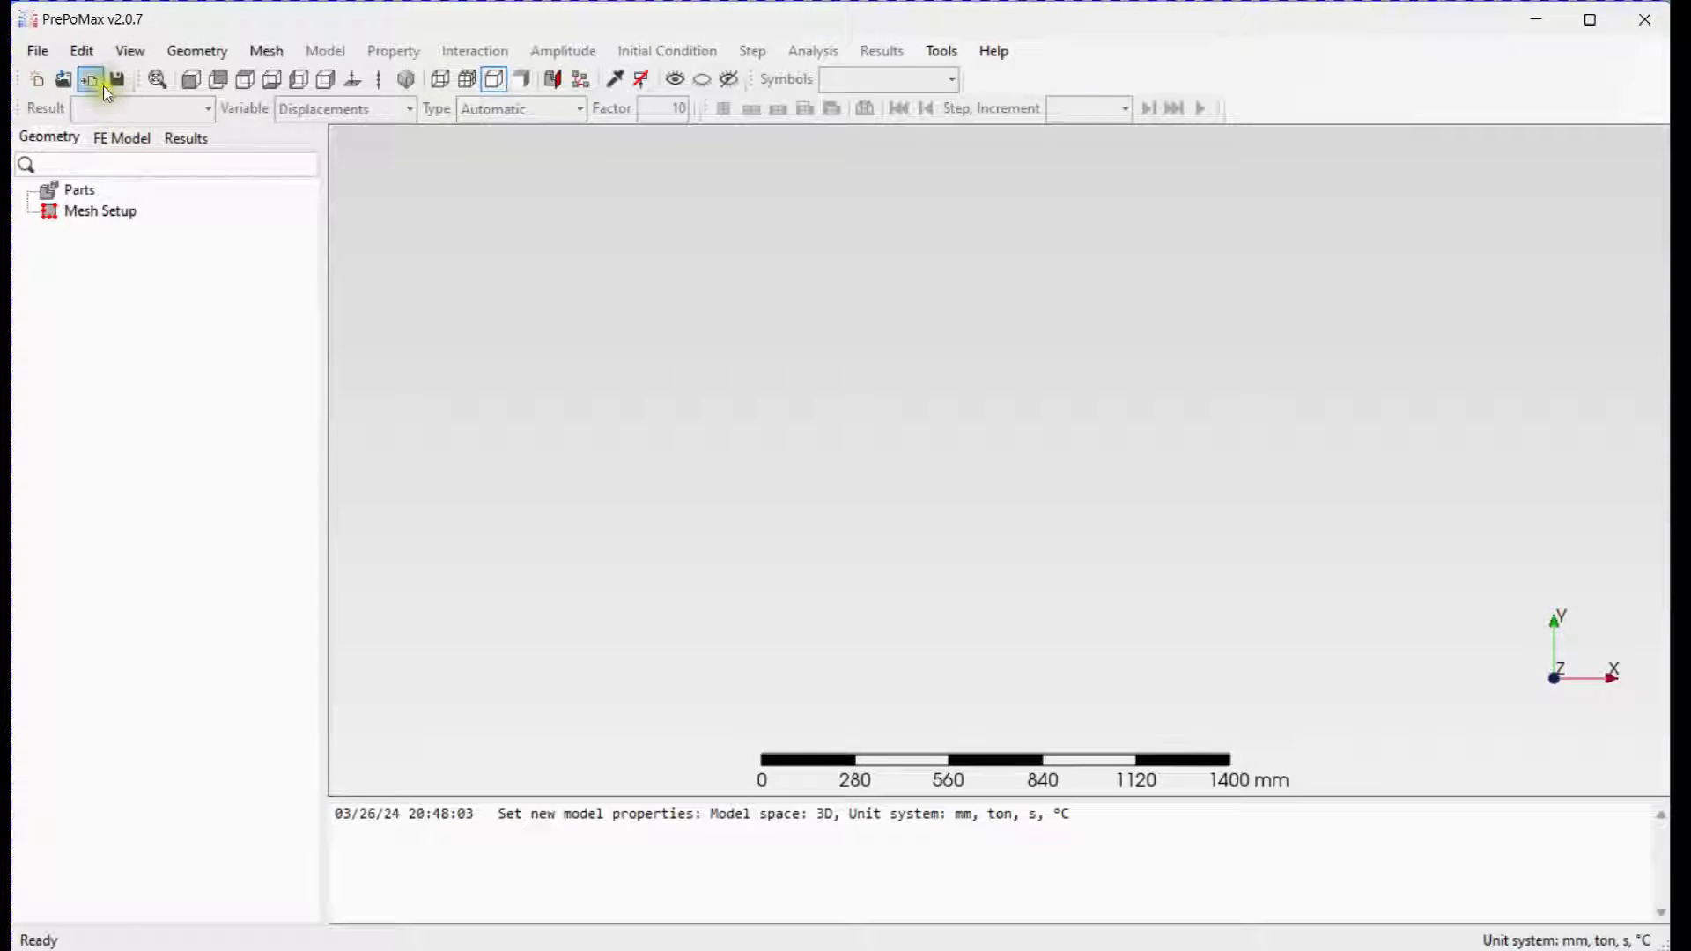
Import face.inp from the Desktop into the new model and inspect the mesh
click(89, 80)
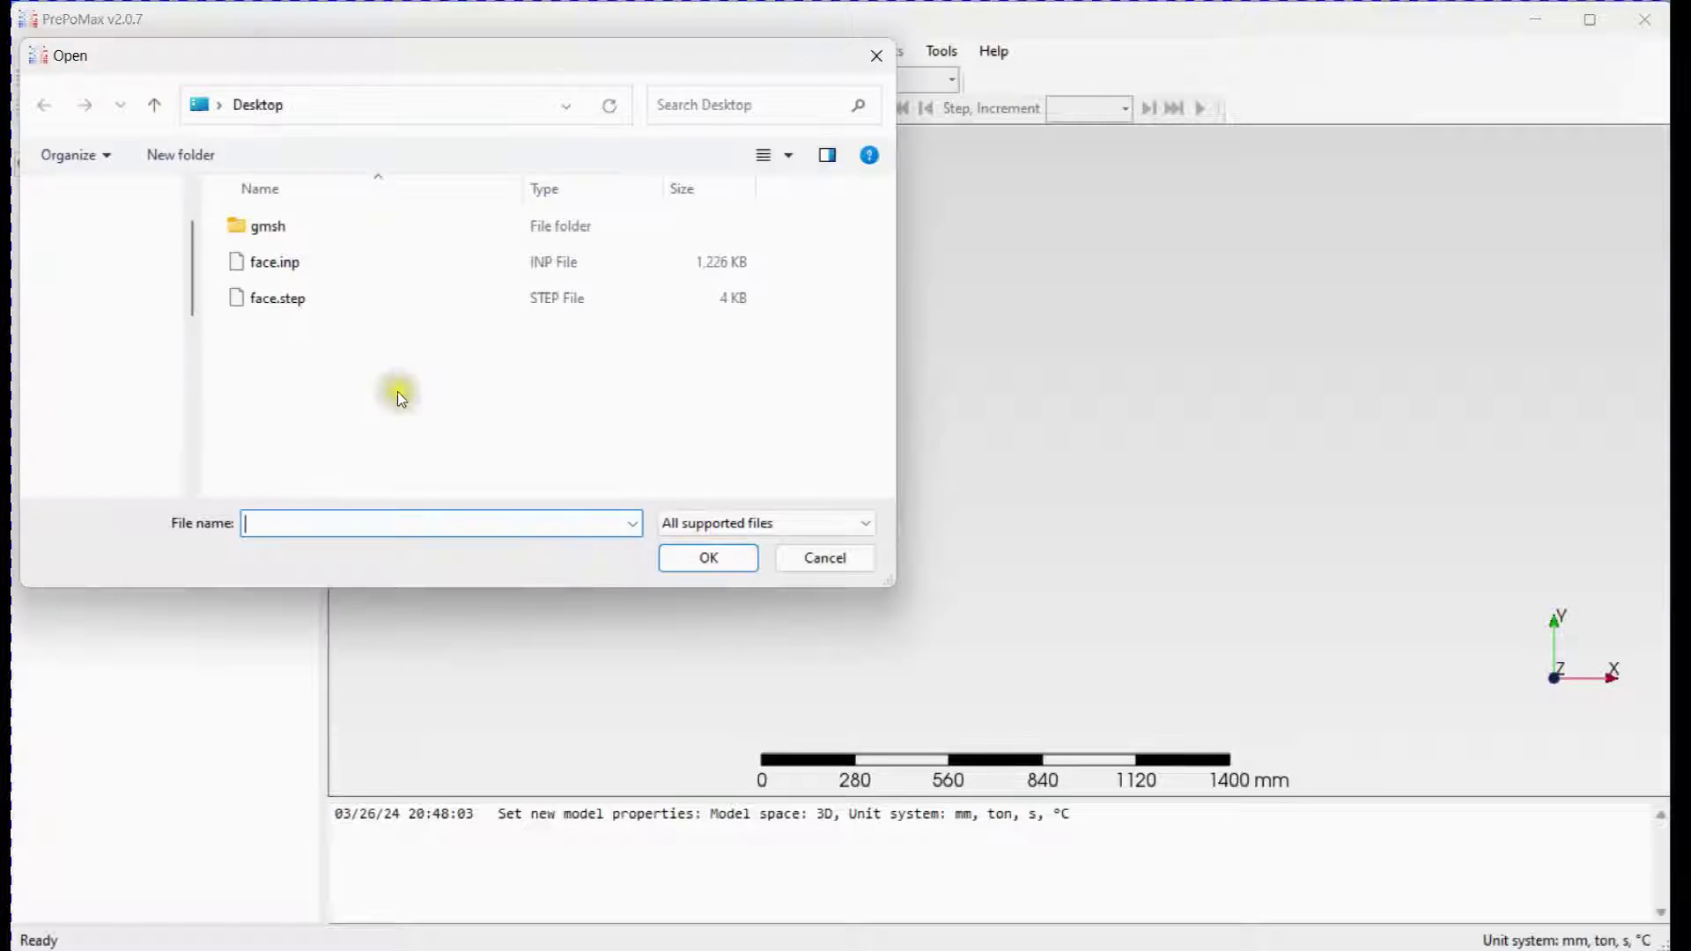
click(335, 263)
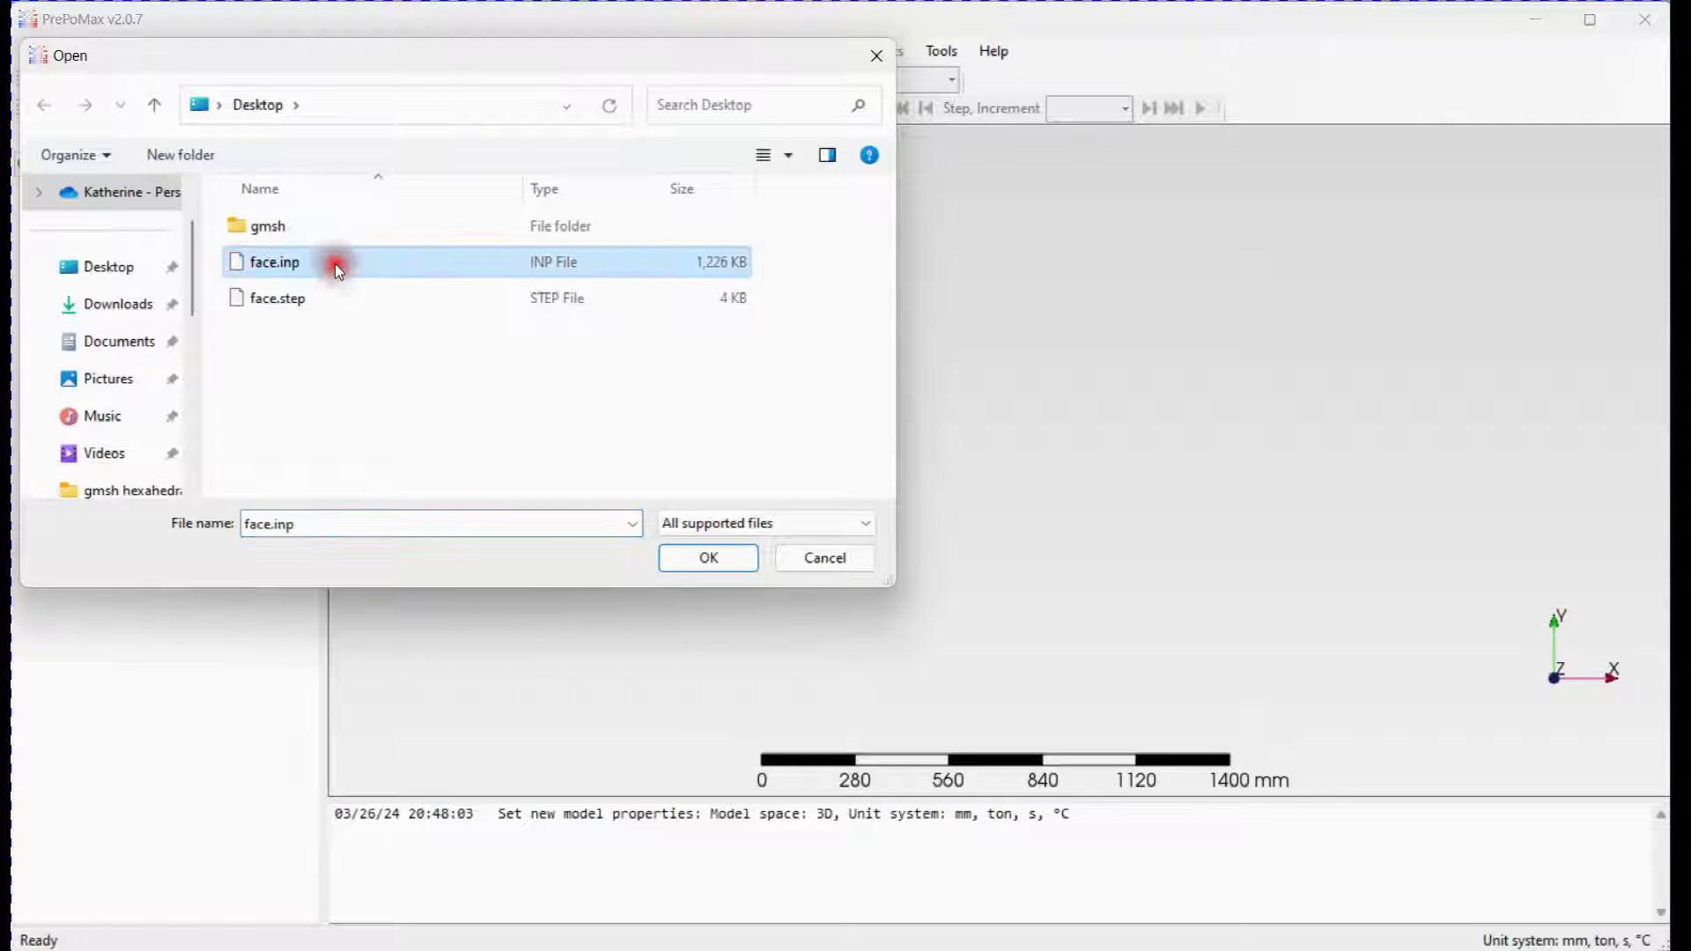
click(709, 557)
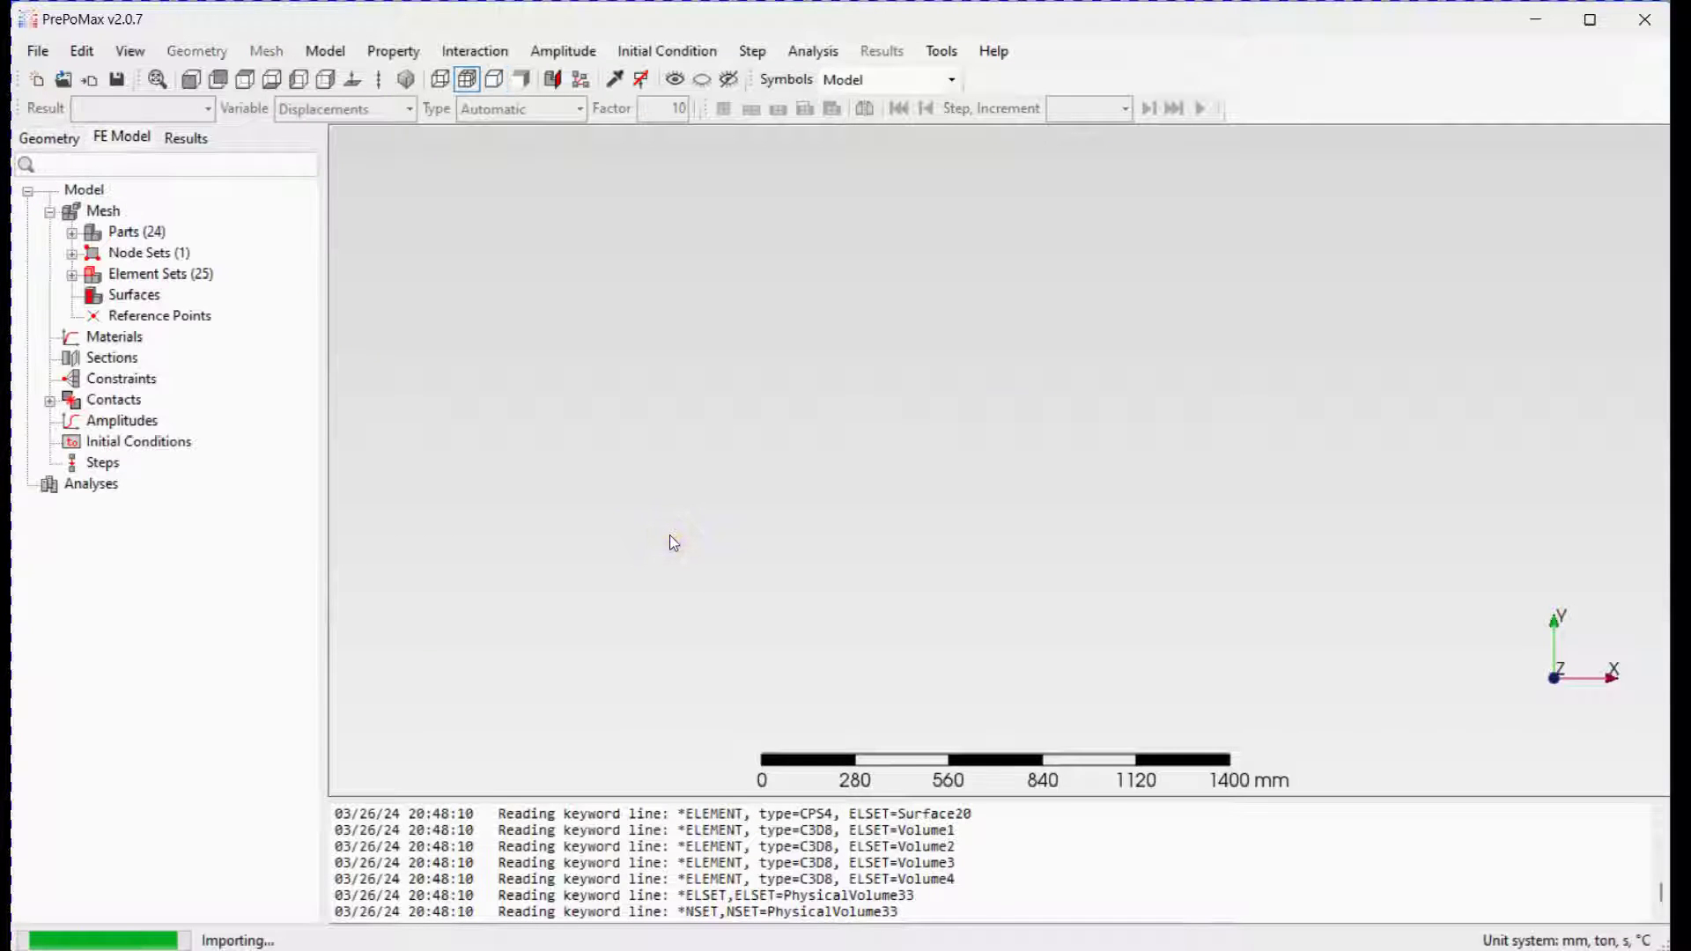
scroll(996, 558, down, 2)
scroll(1001, 555, up, 3)
middle_drag(1001, 555, 1093, 563)
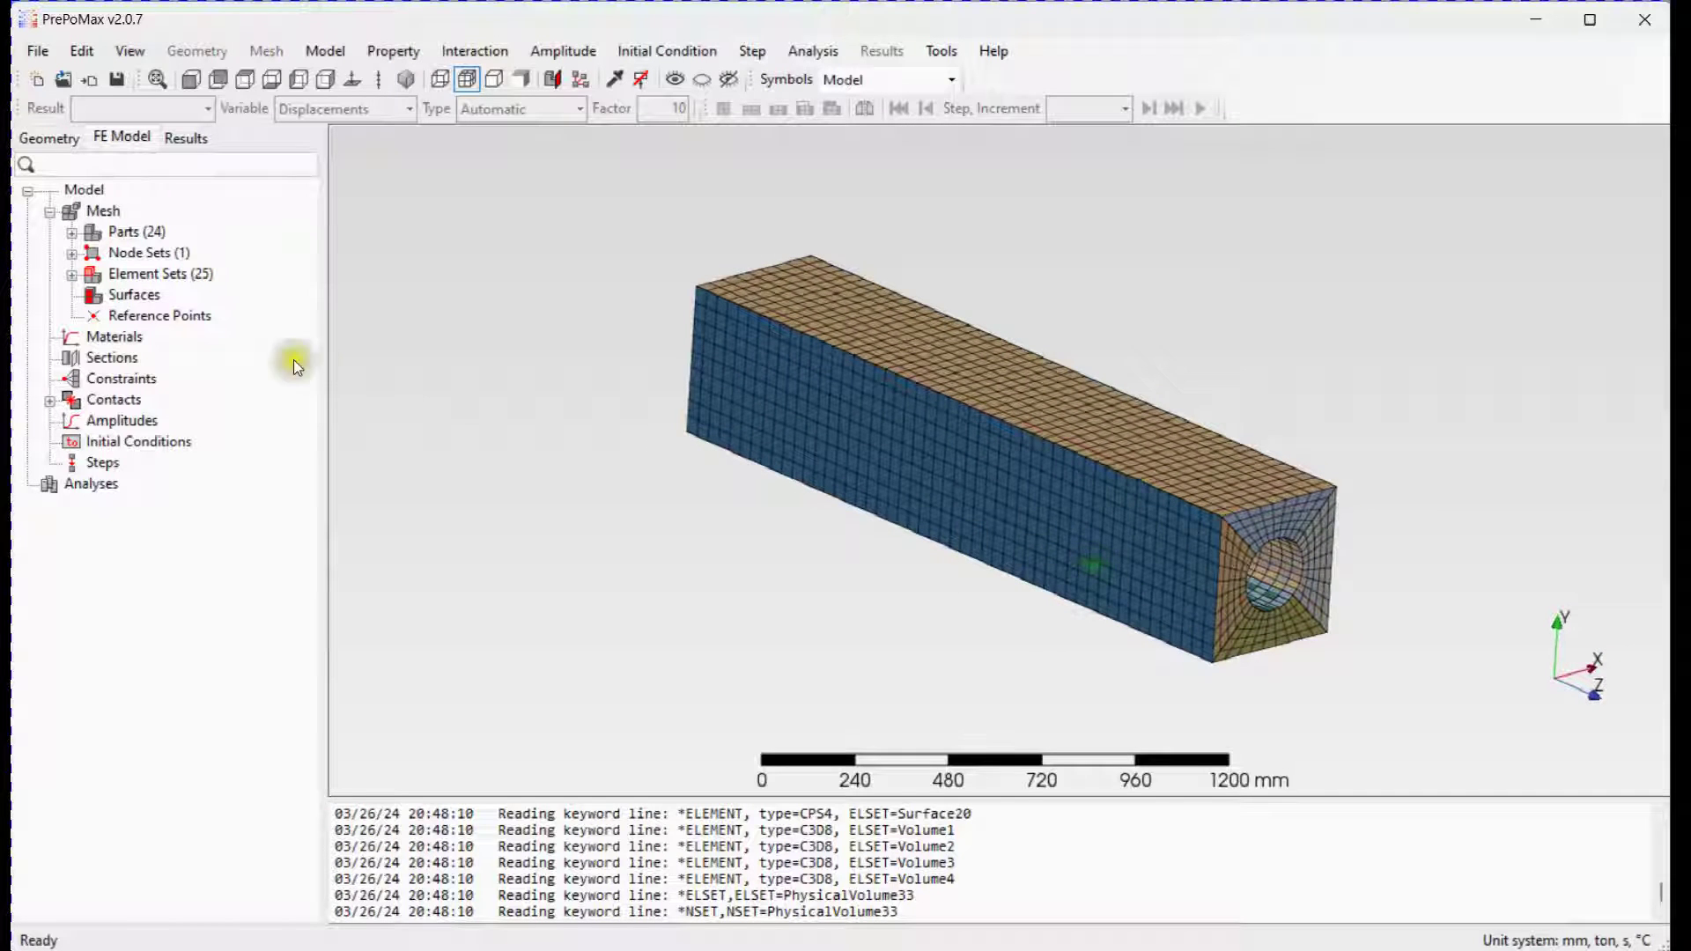
Delete the mesh parts Shell_part-1 to Shell_part-20 and the element sets Surface1 to Surface20
click(71, 234)
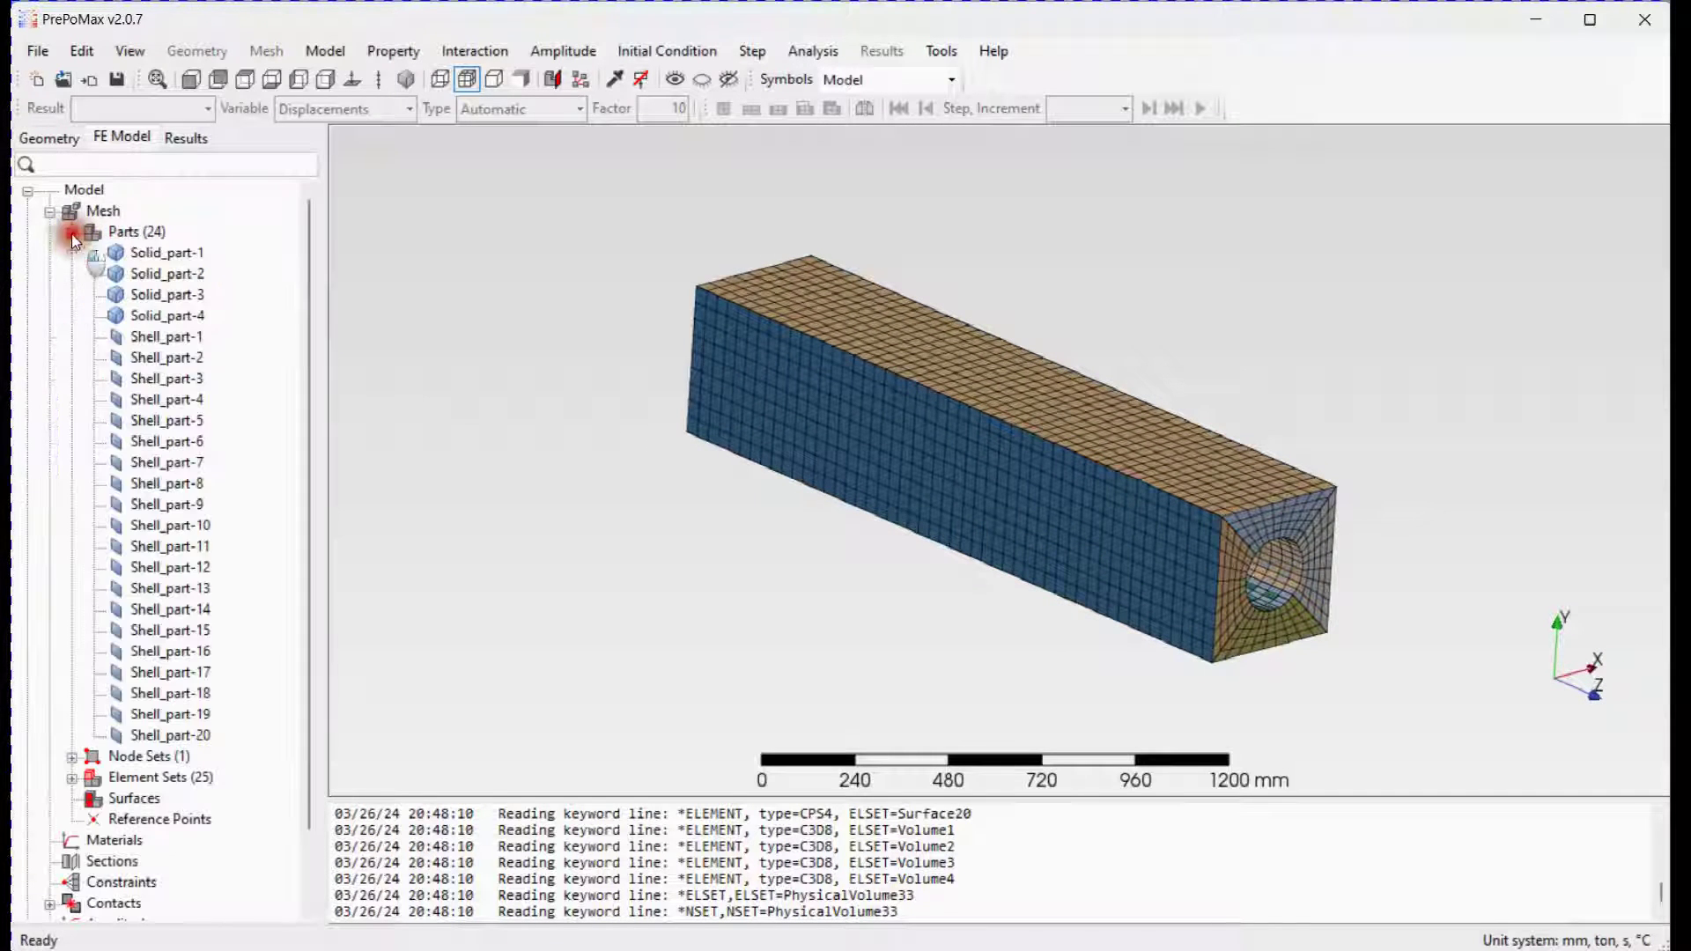
click(166, 340)
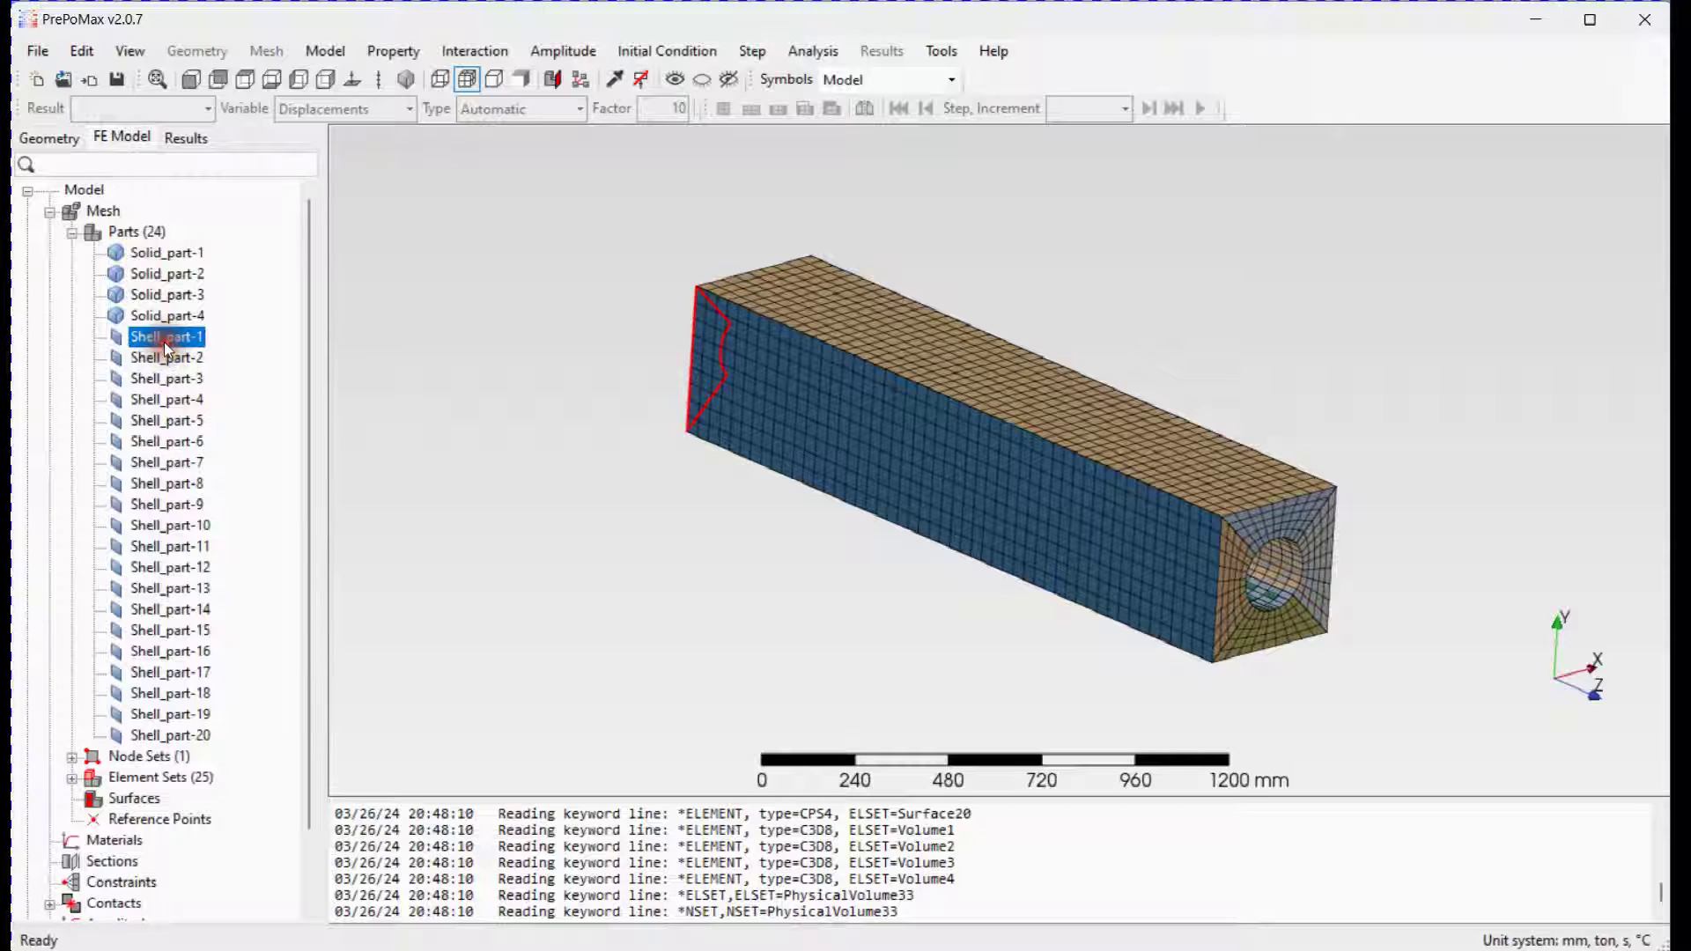
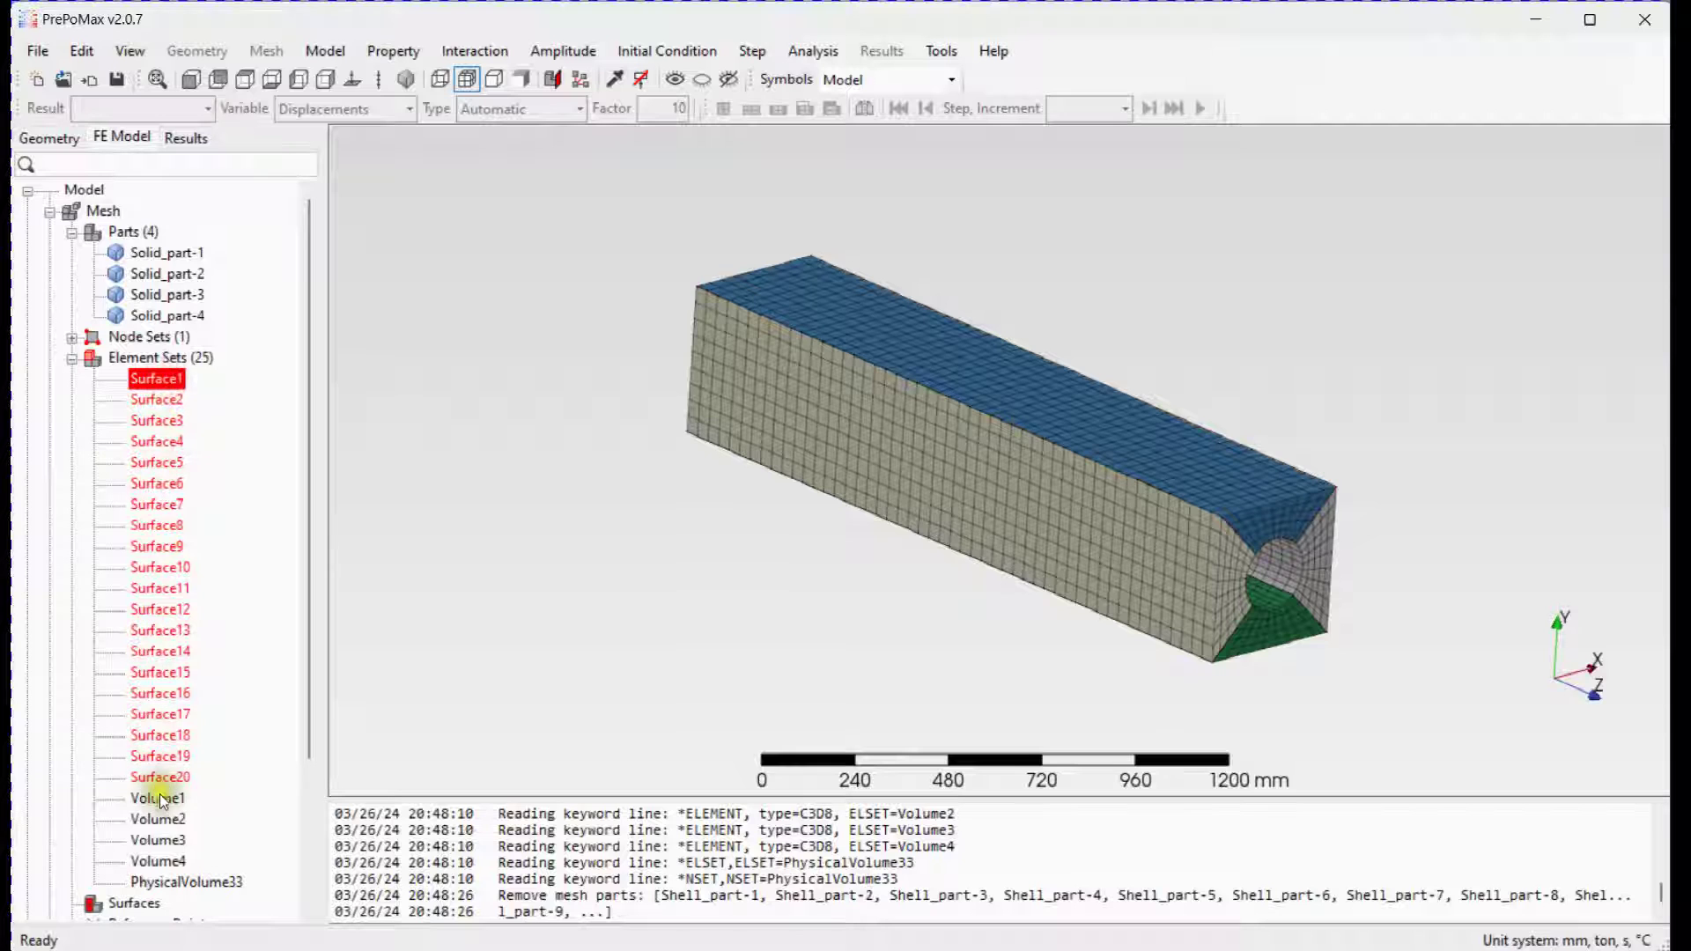
shift+click(161, 778)
right_click(161, 779)
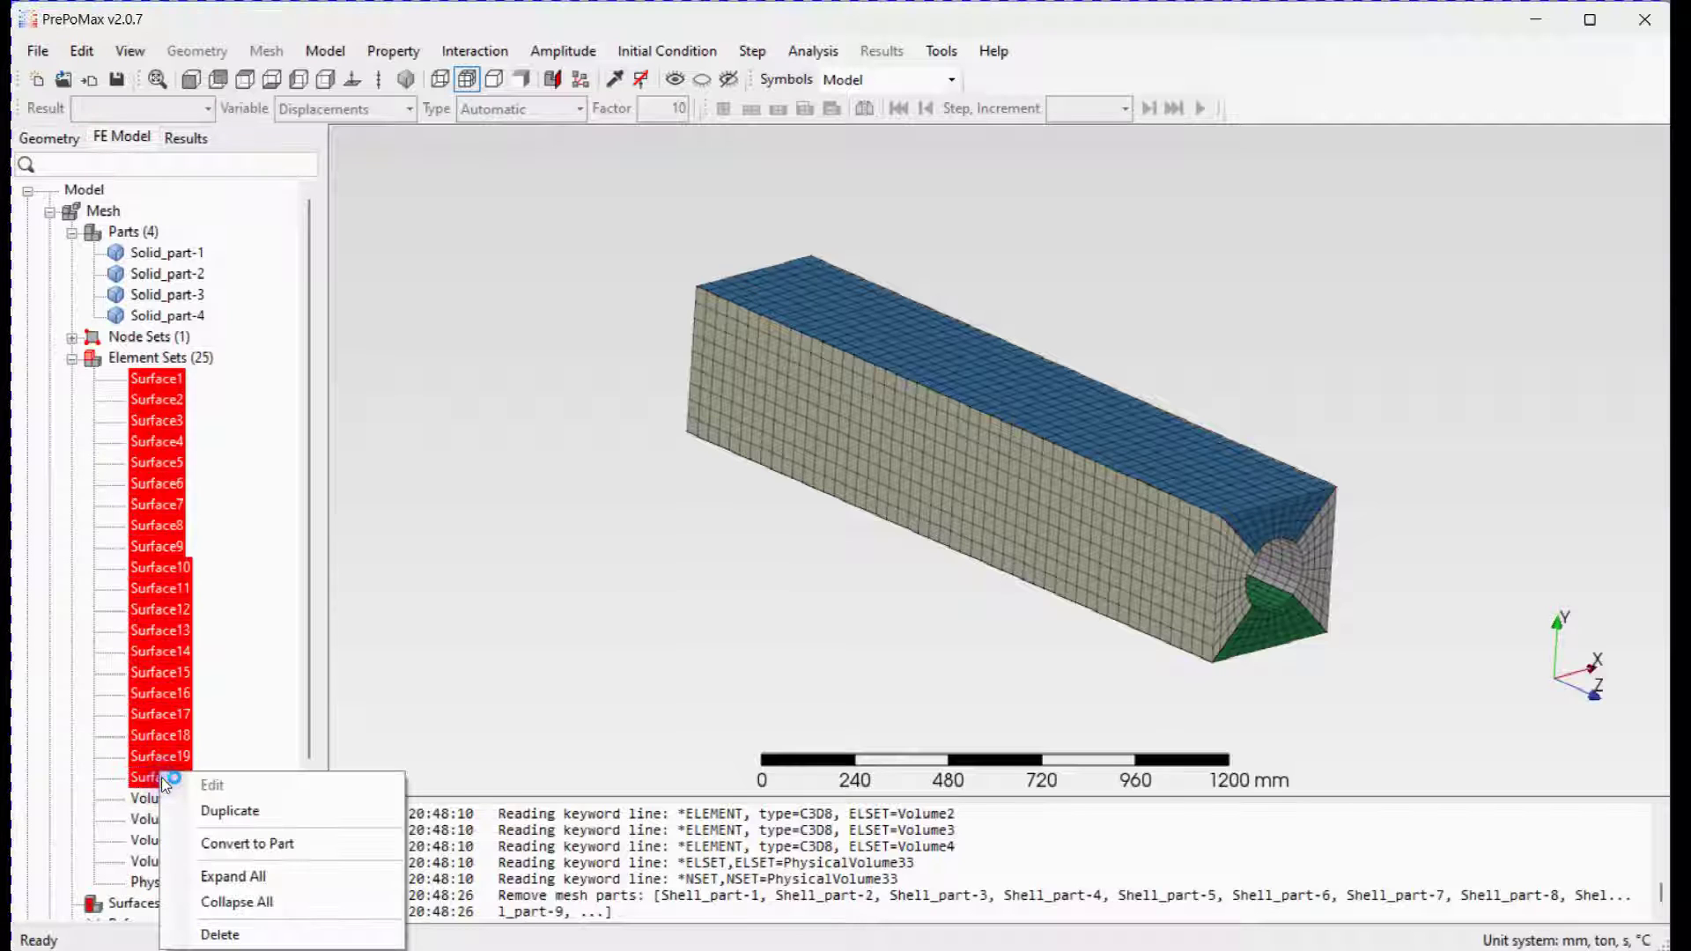
click(217, 934)
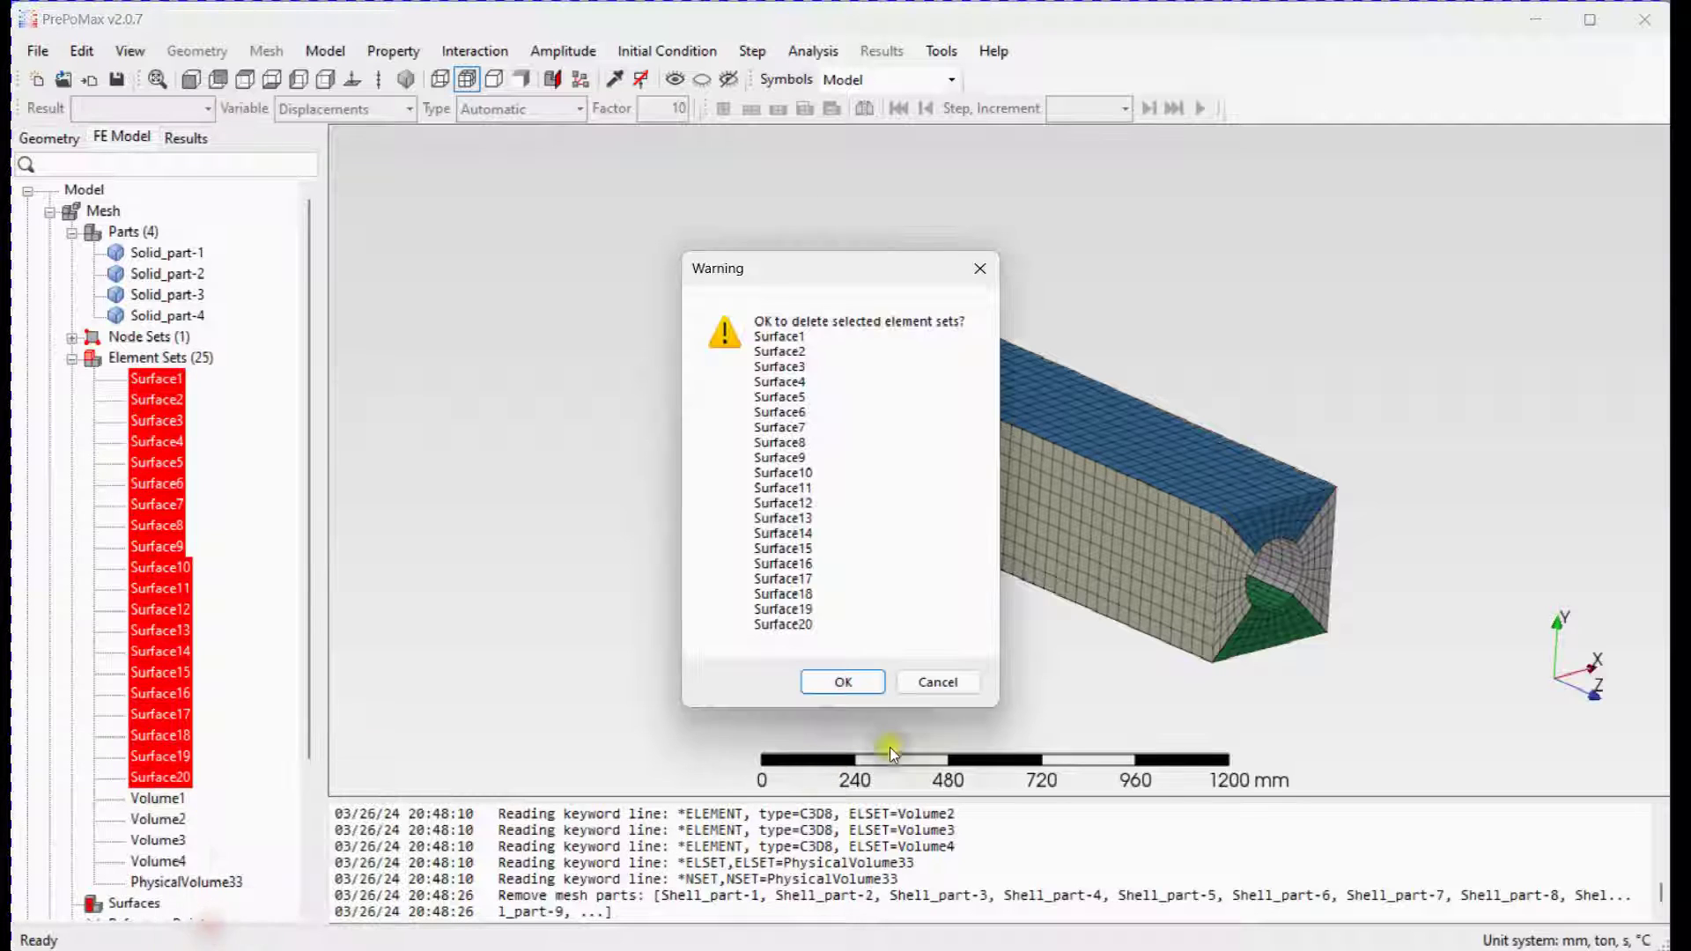
click(863, 668)
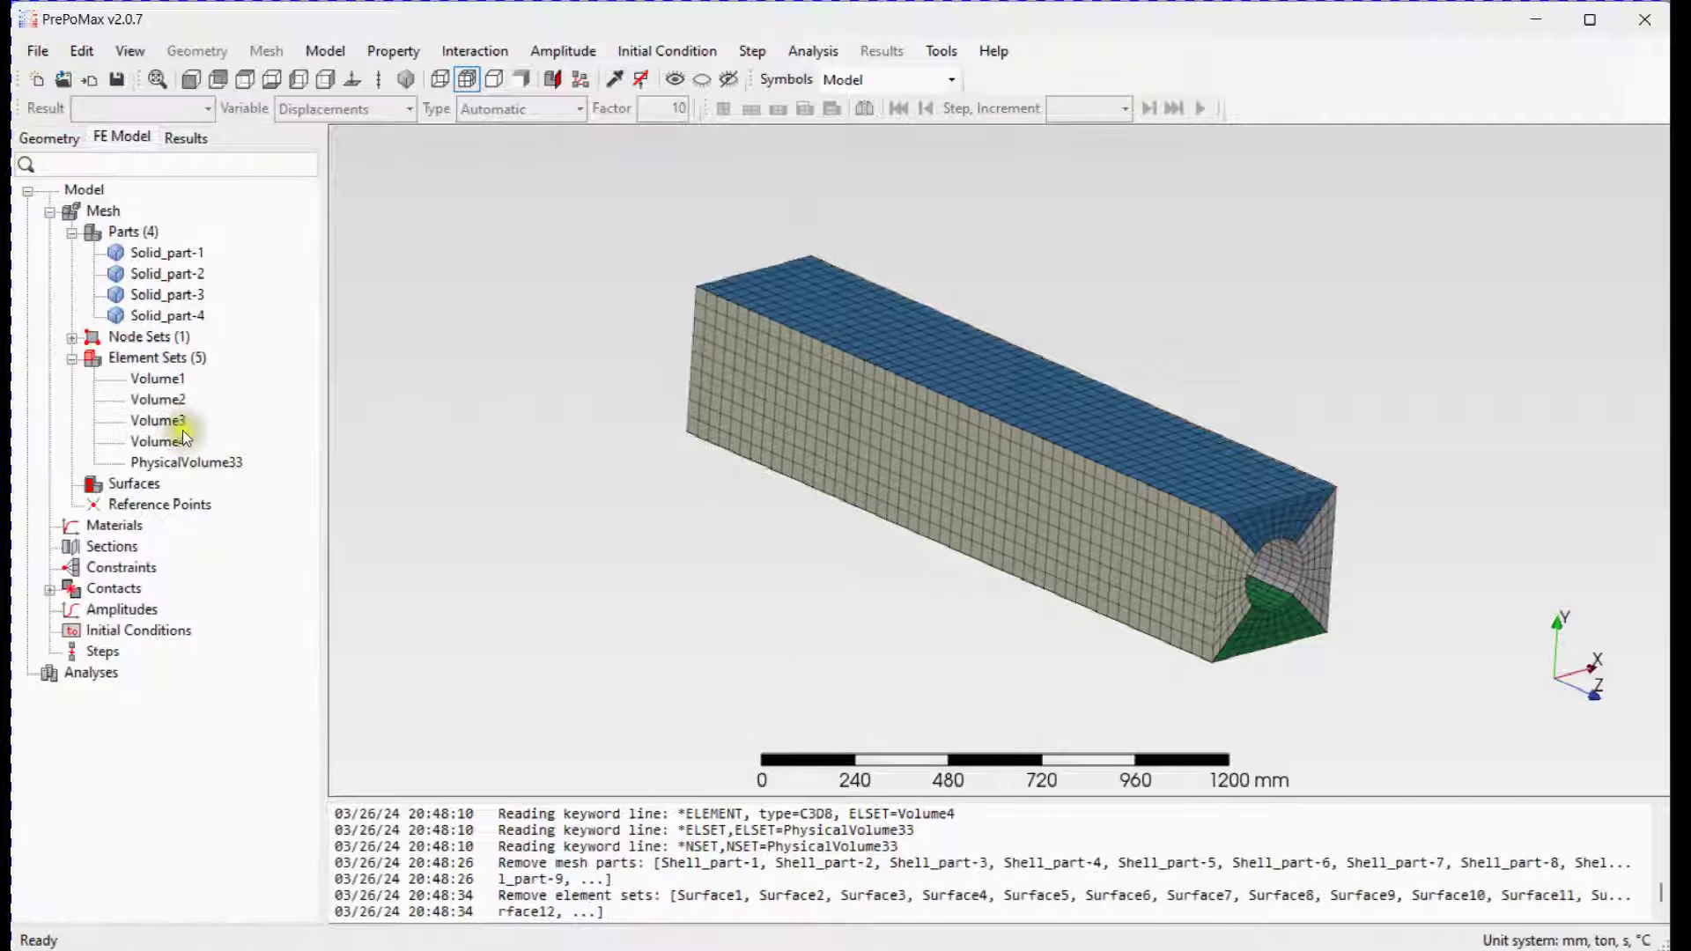
Highlight the element sets Volume1 to Volume4 and PhysicalVolume33 in turn to check which elements each contains
click(178, 383)
click(174, 402)
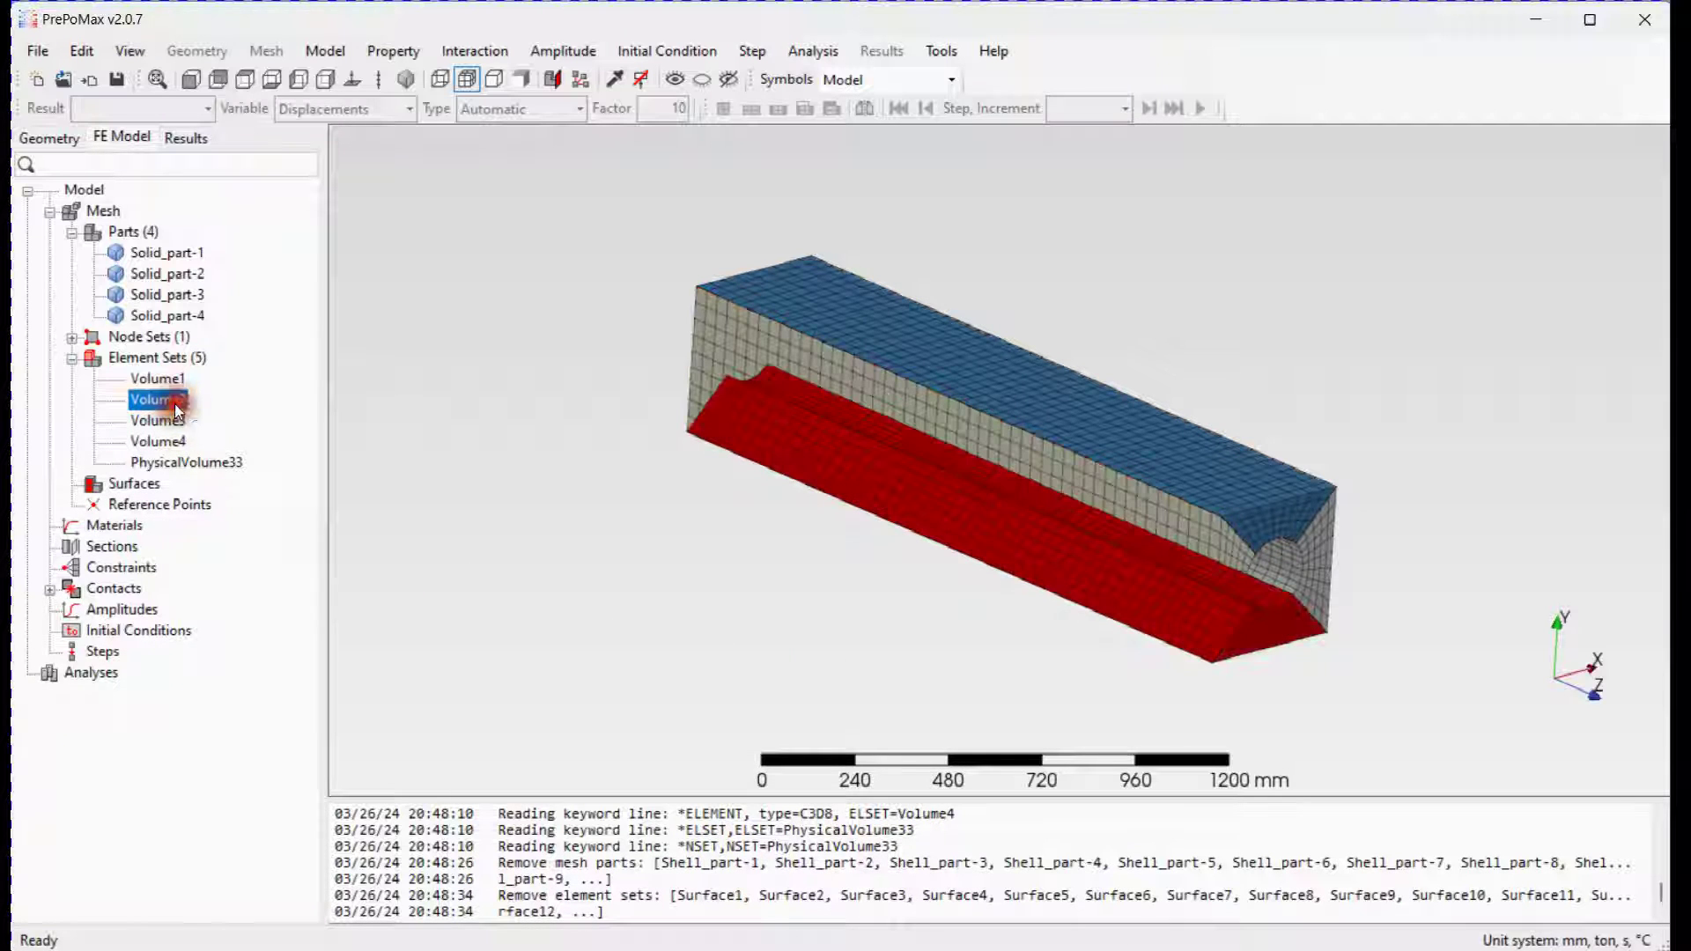
click(175, 421)
click(173, 441)
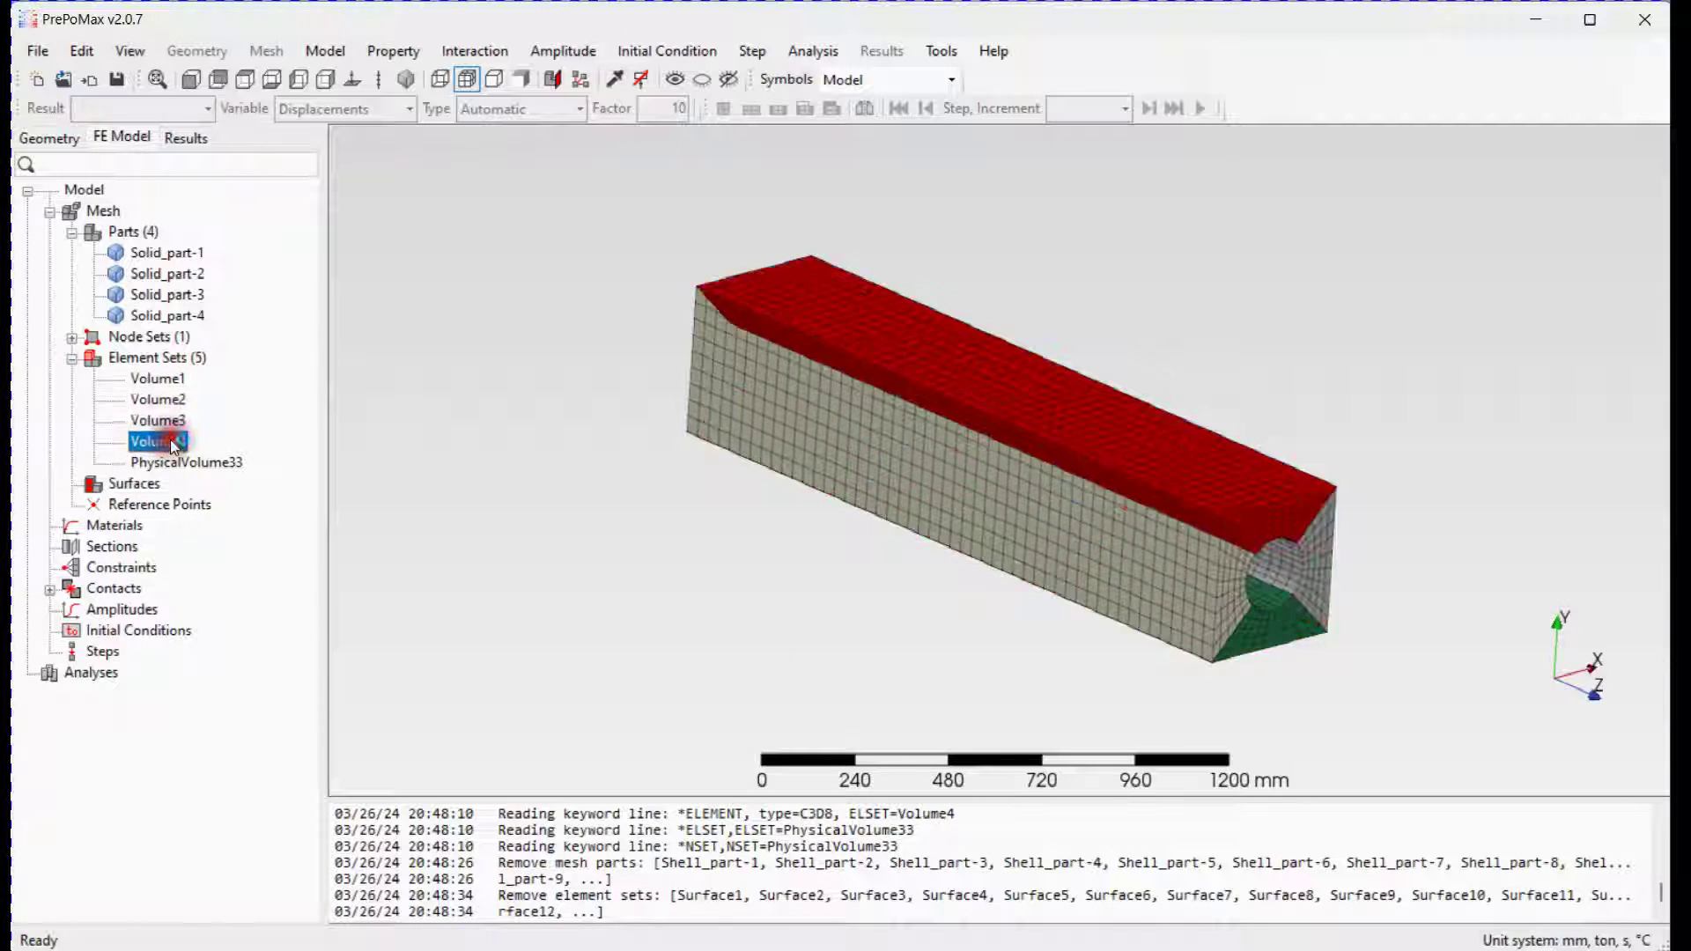
click(178, 467)
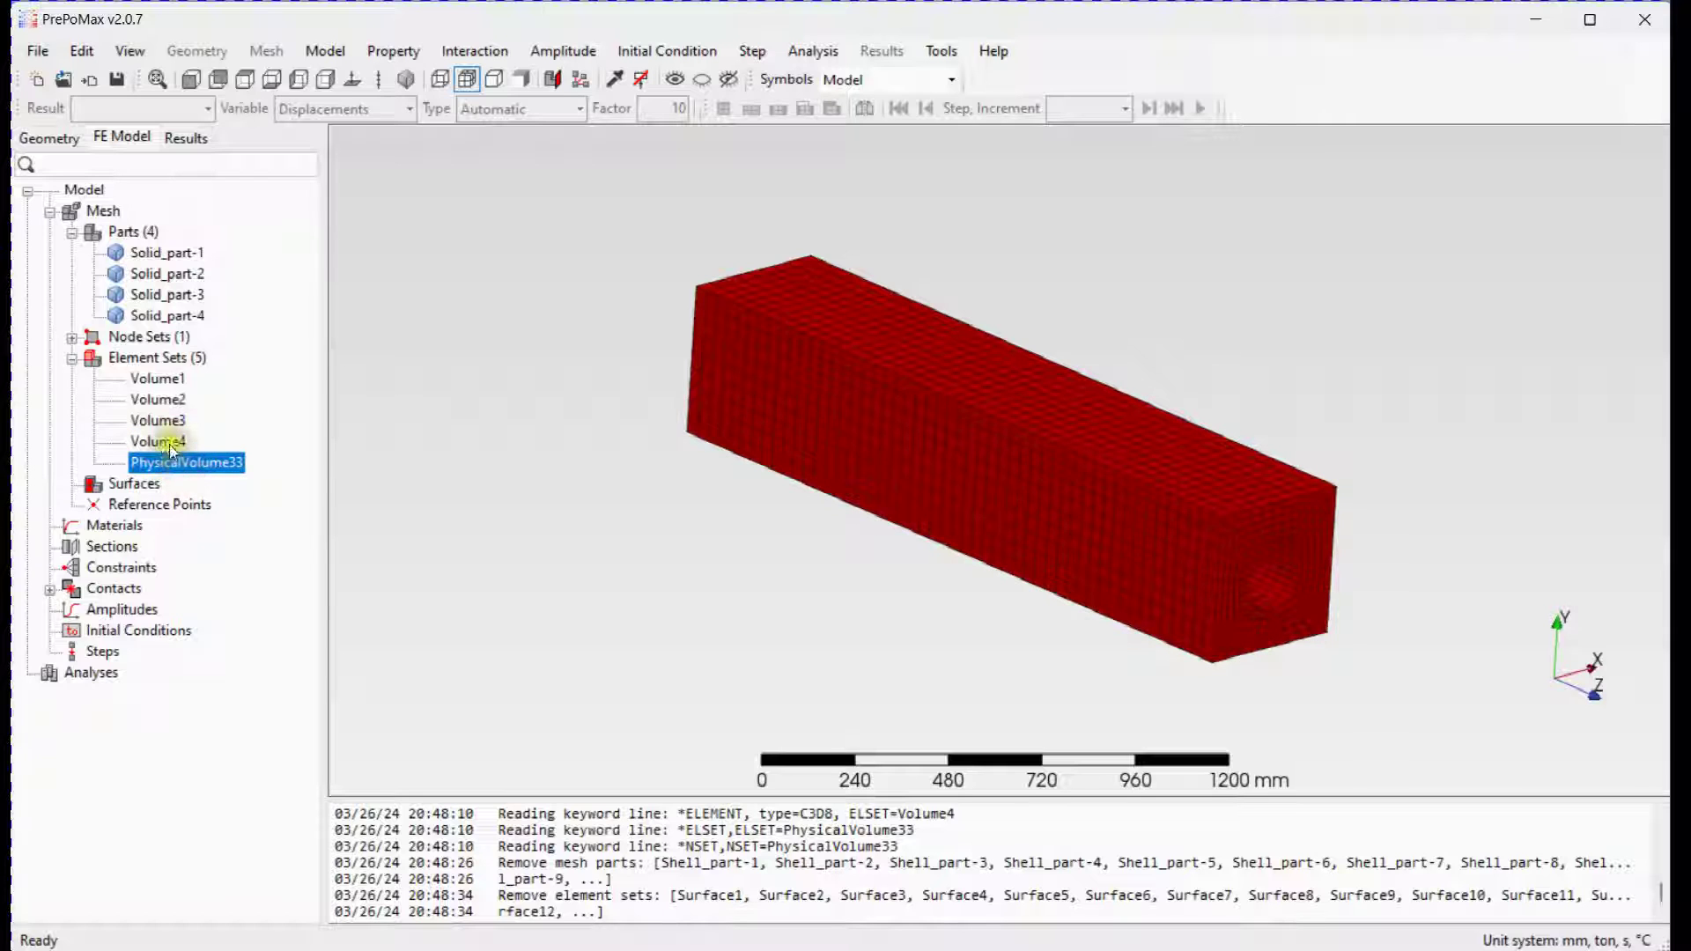
Delete the element sets Volume1 to Volume4, keeping only PhysicalVolume33
click(163, 443)
shift+click(155, 379)
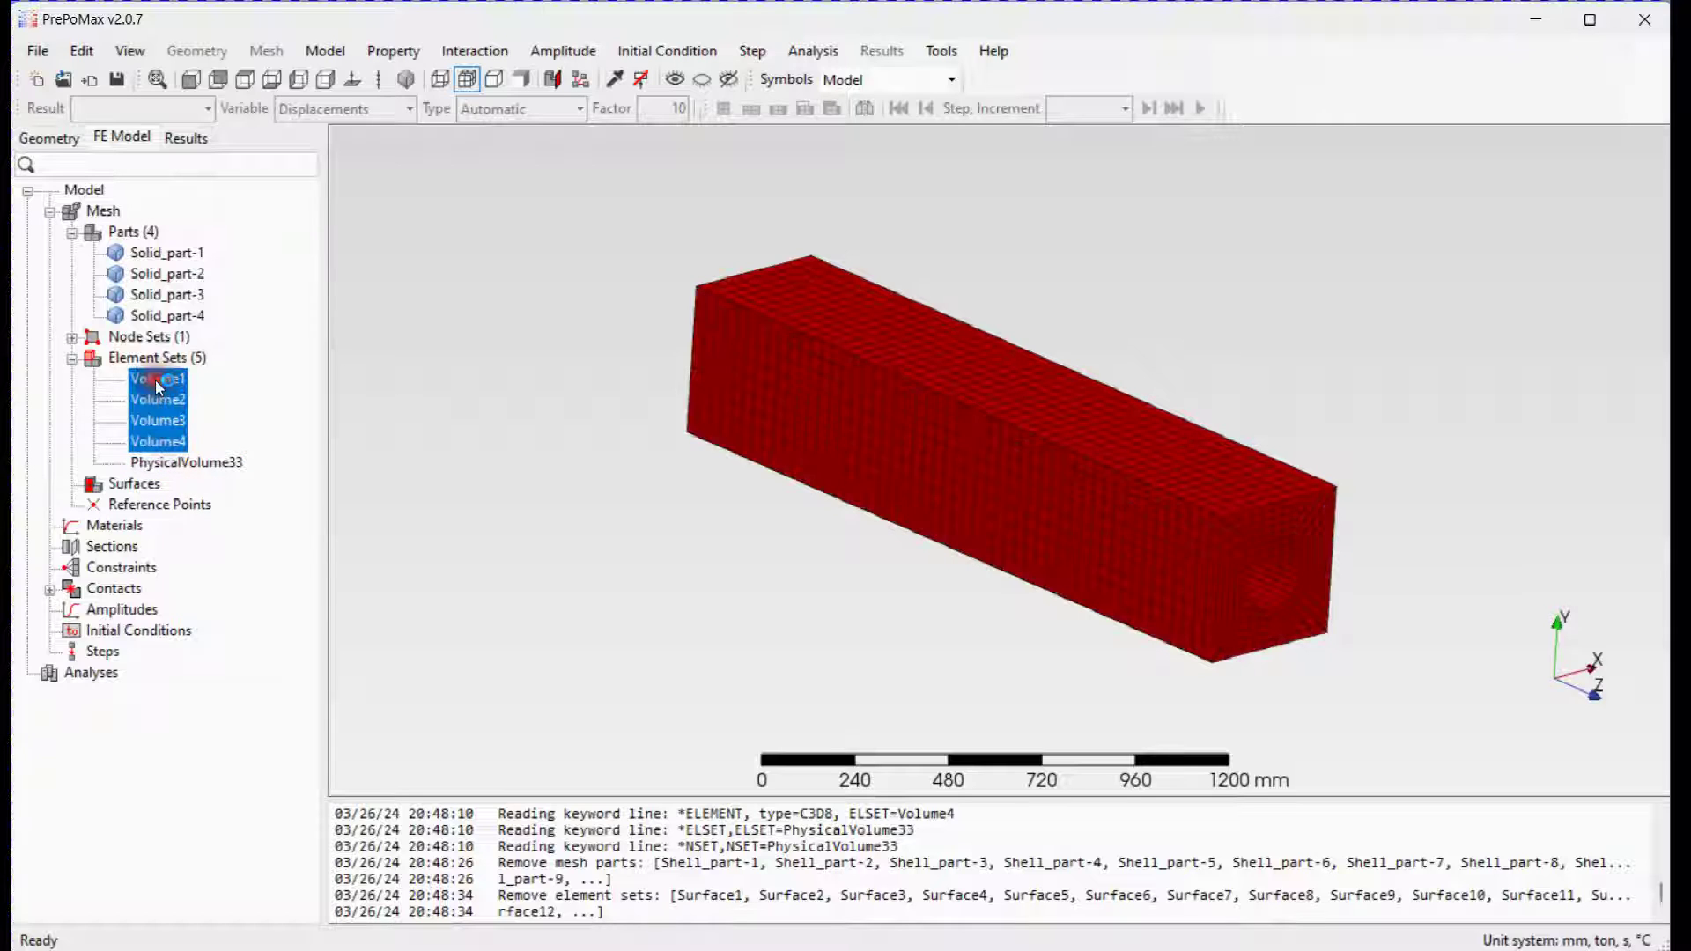
right_click(155, 379)
click(225, 543)
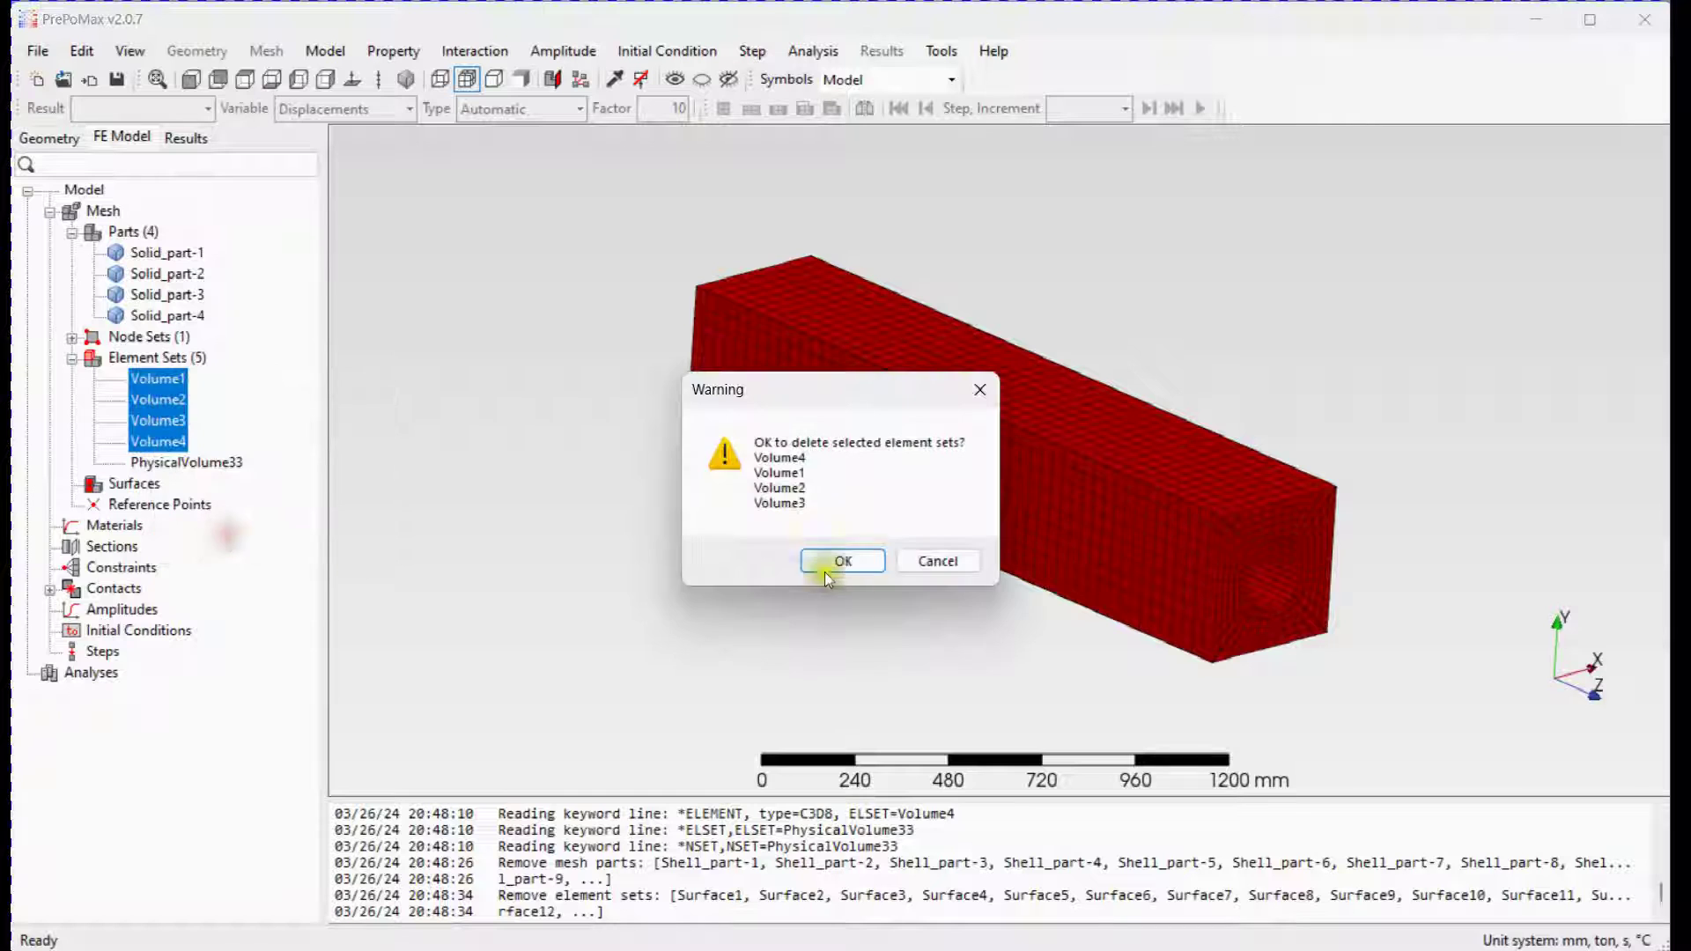
click(828, 558)
scroll(785, 545, up, 2)
scroll(785, 544, down, 2)
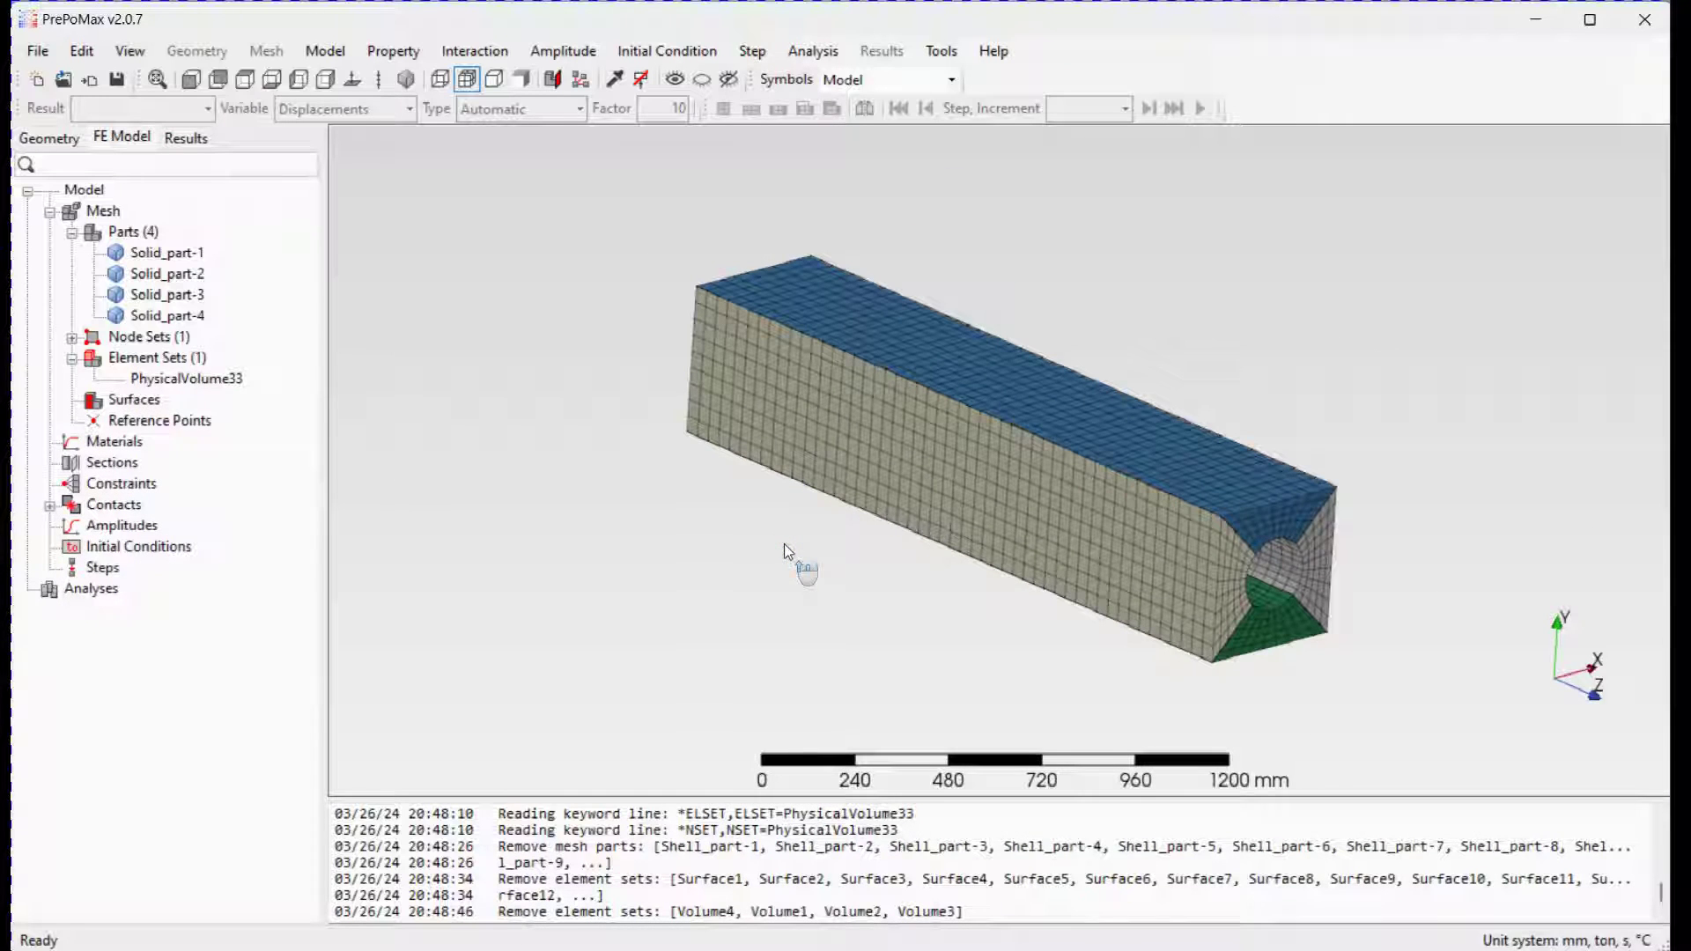
Create a Frequency Step with 10 frequencies and the default solver settings
right_click(106, 568)
click(137, 576)
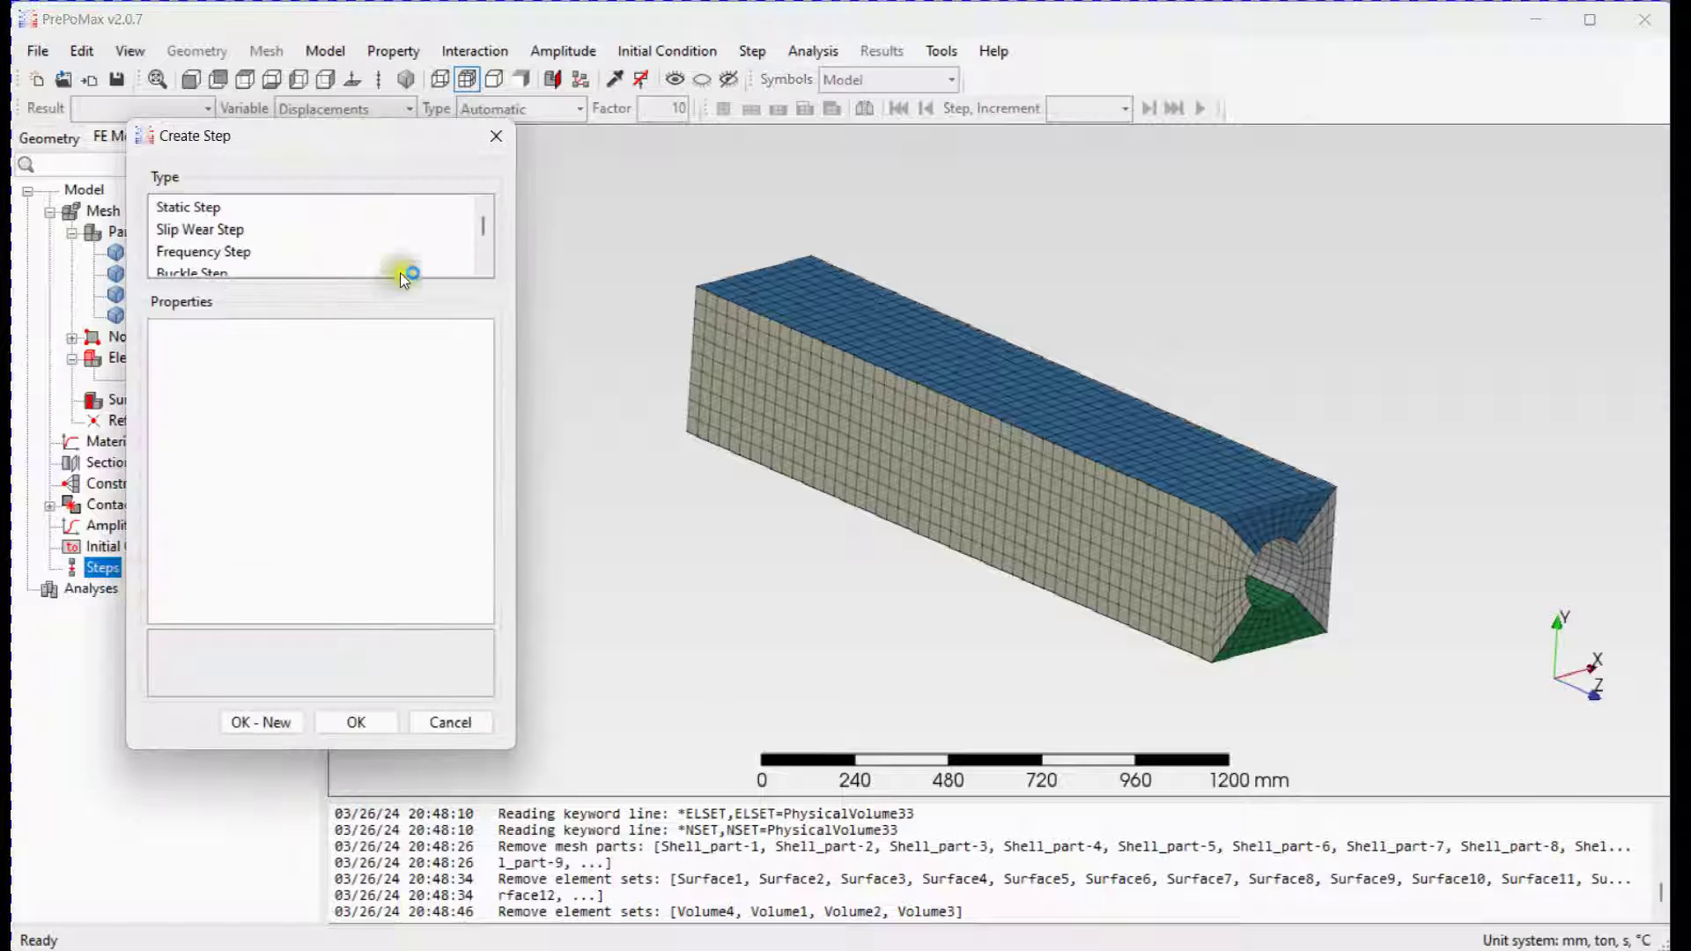
mouse_move(481, 225)
mouse_down()
mouse_move(483, 251)
mouse_move(490, 225)
mouse_up()
click(255, 251)
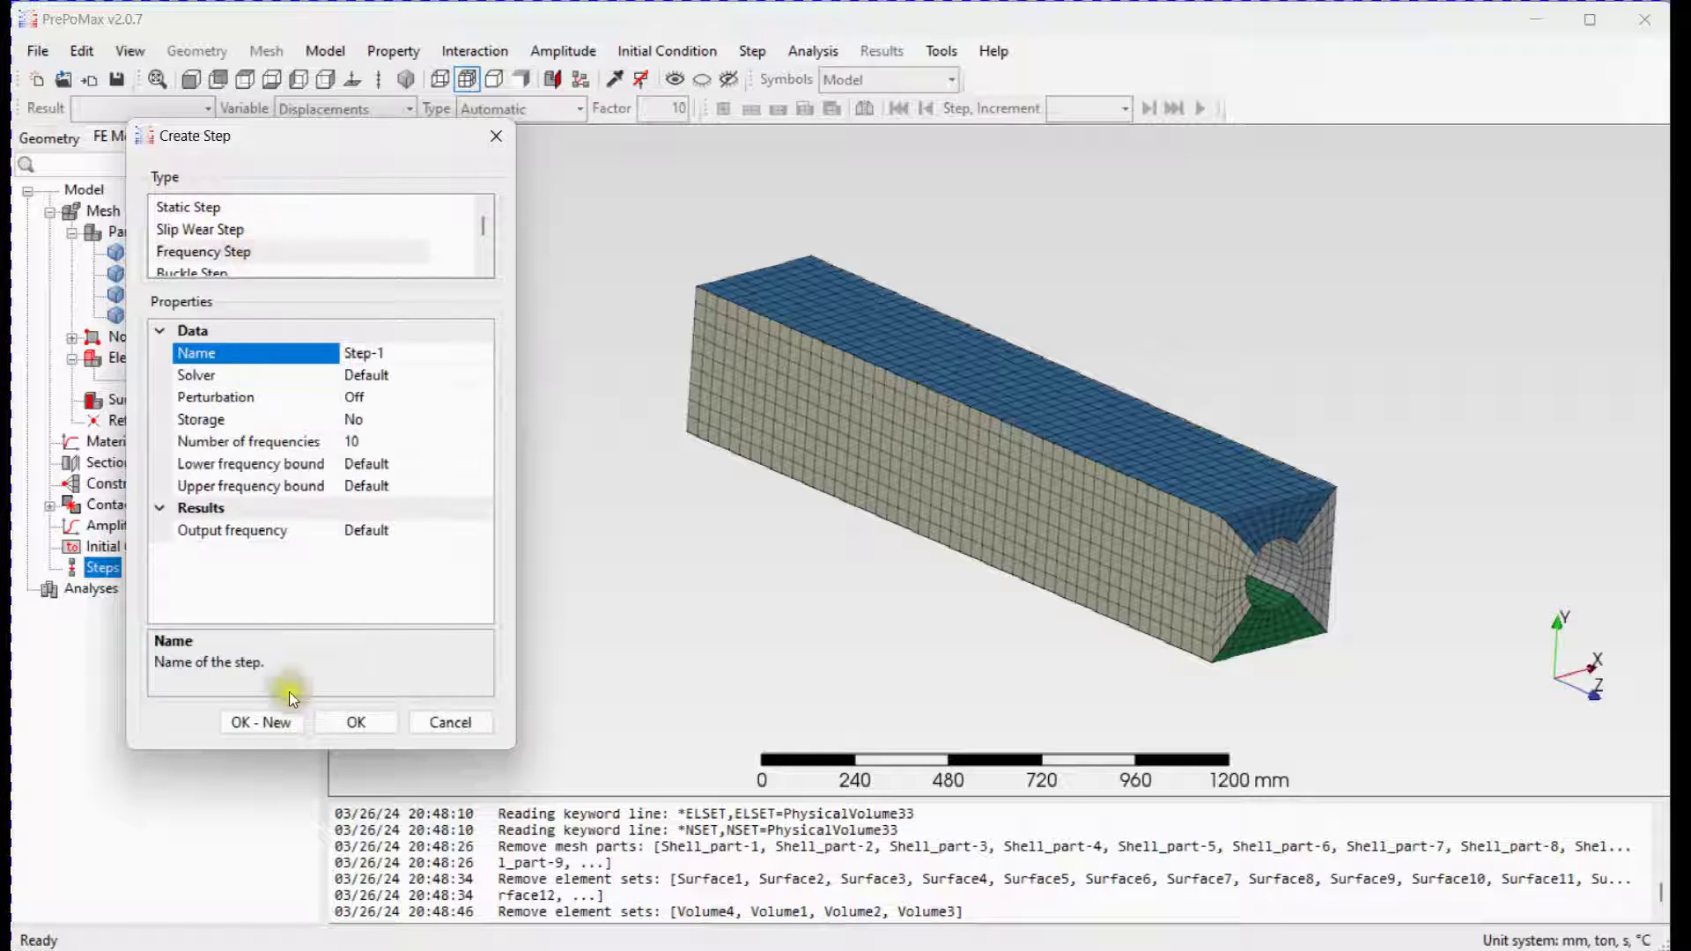
click(333, 722)
Start a new material named Material-1 and add the Elastic and Density models to it
right_click(132, 462)
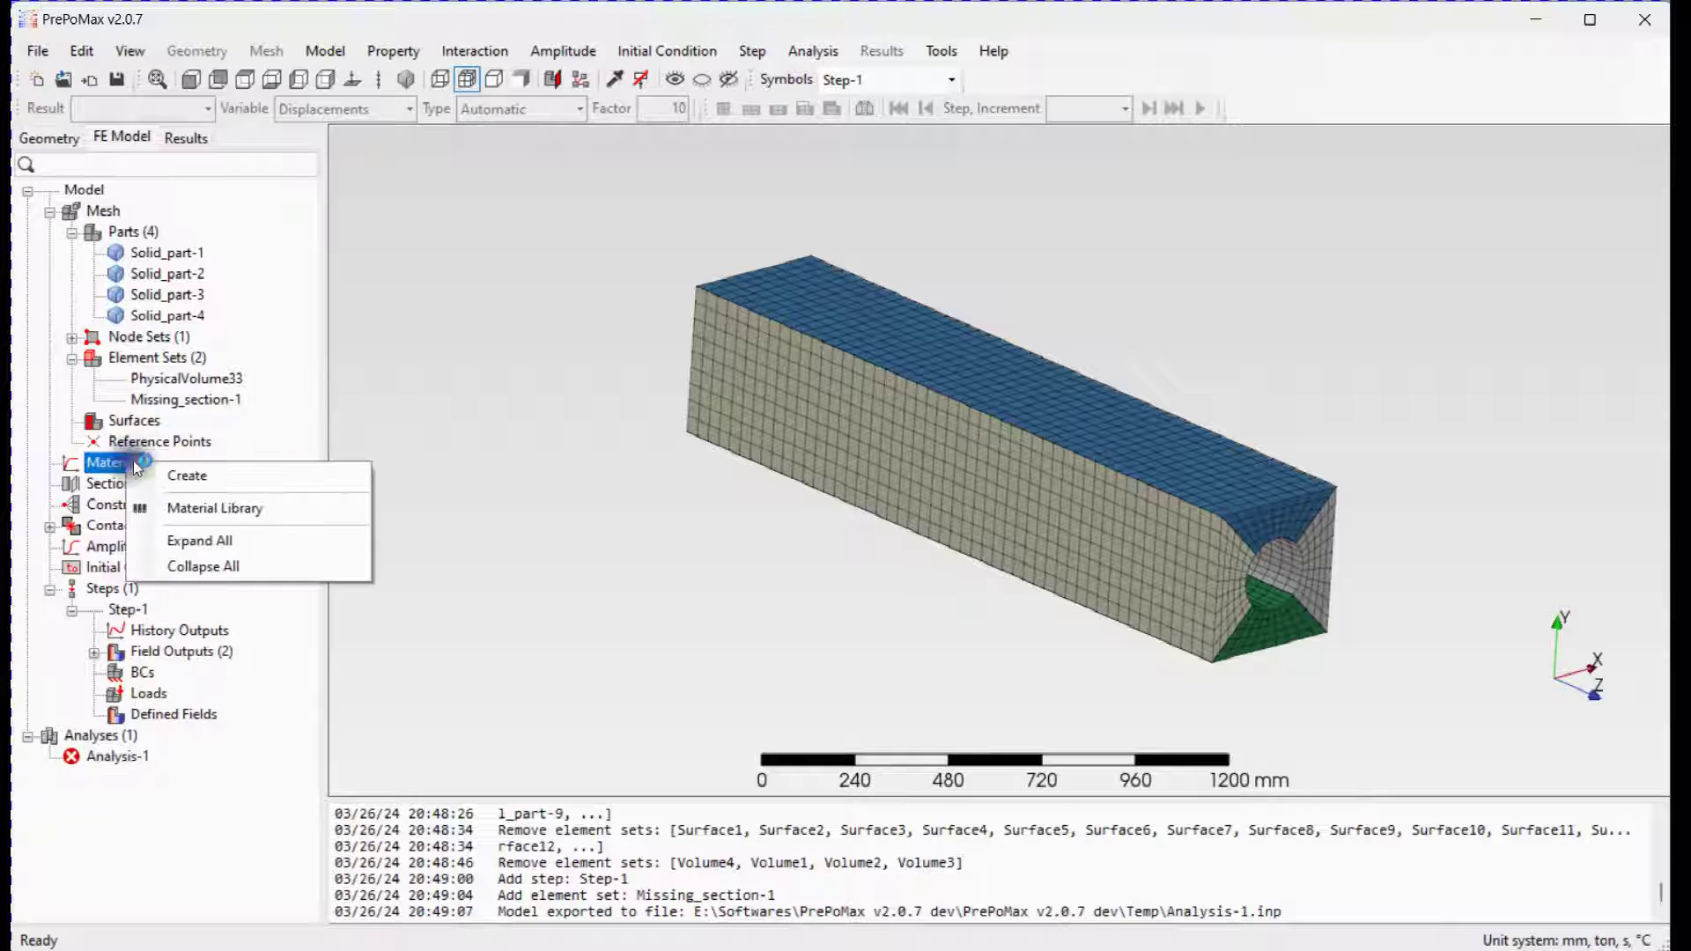
click(158, 470)
click(250, 405)
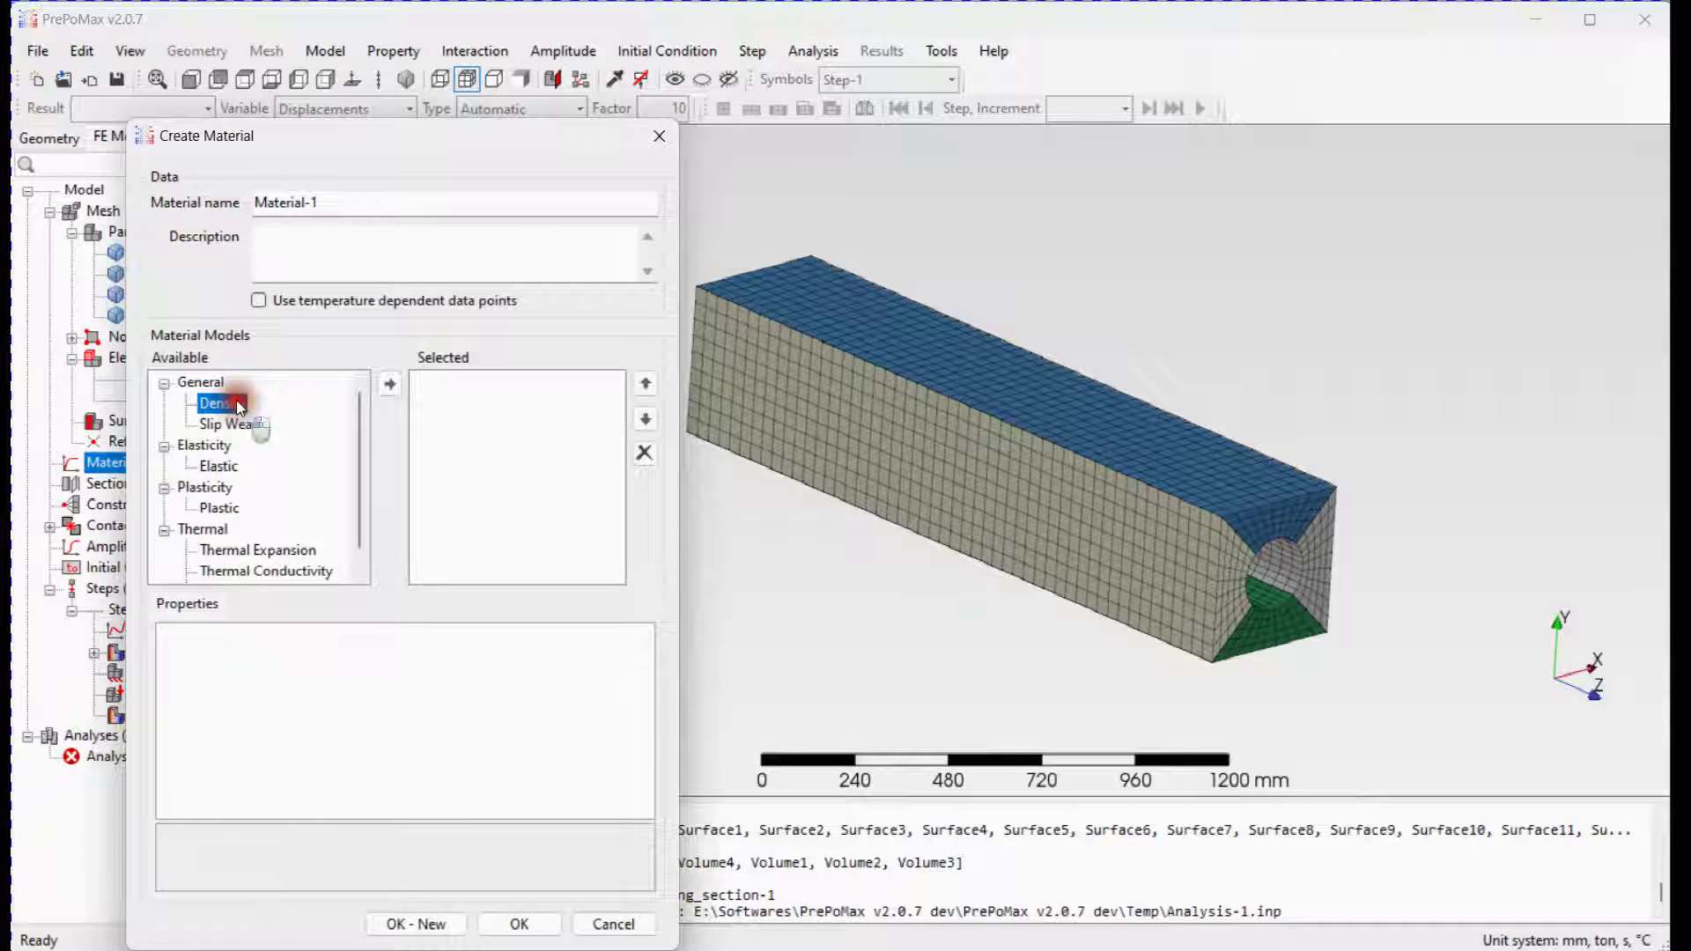
click(218, 466)
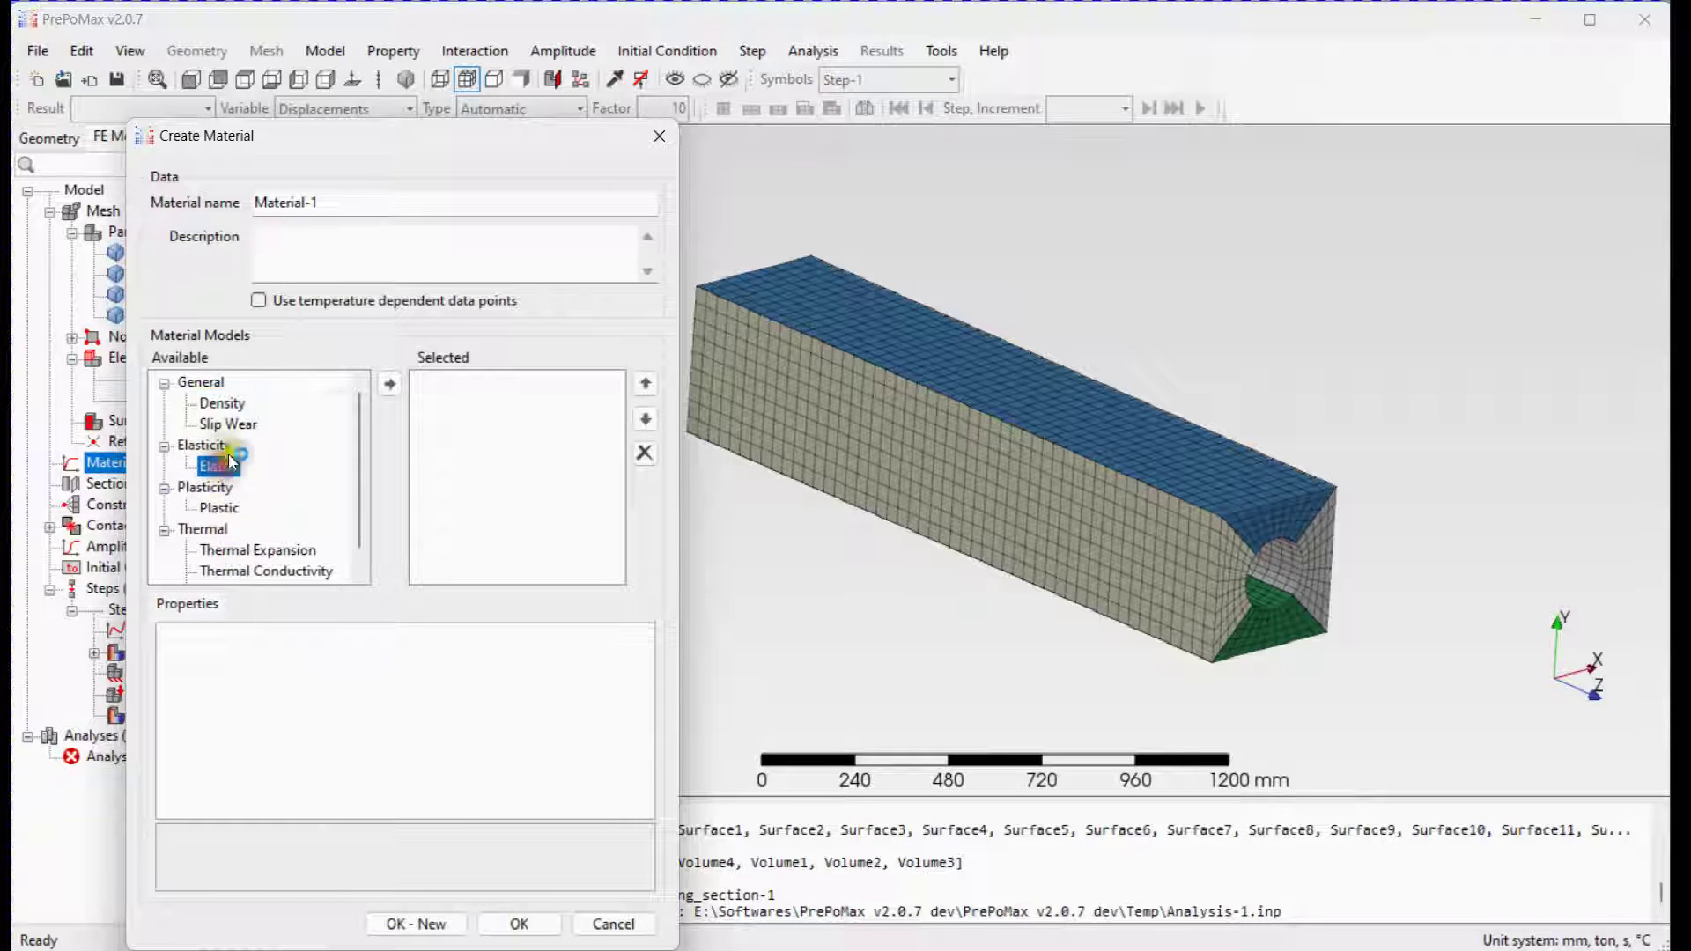
click(390, 384)
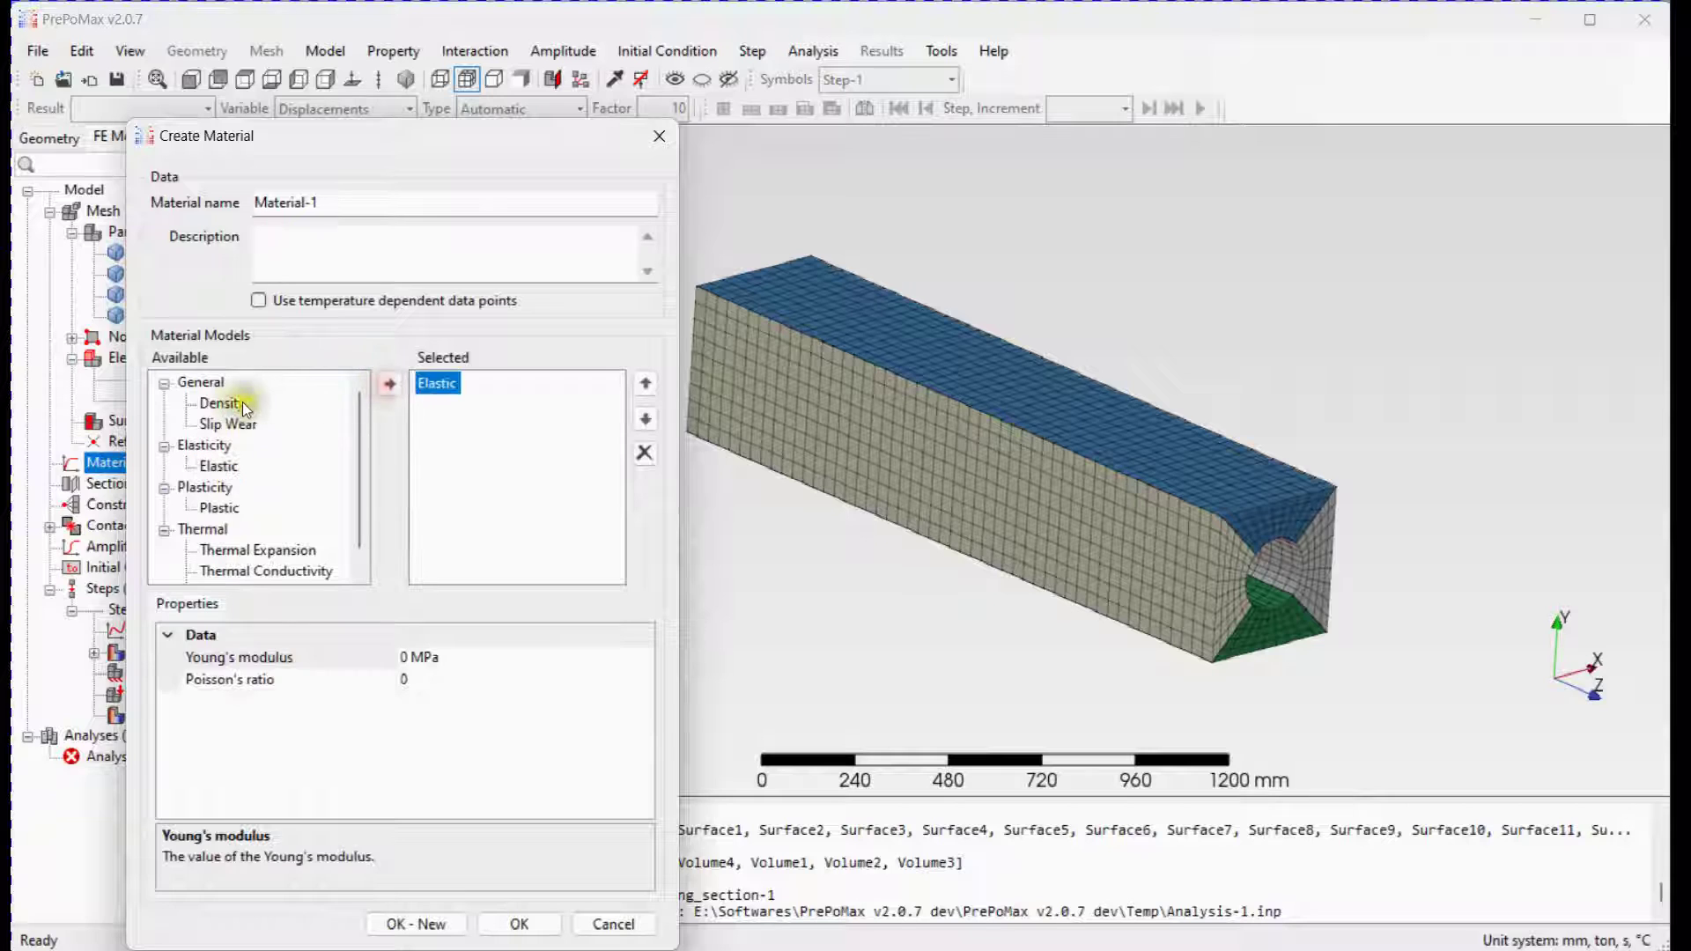
click(388, 384)
Set the material's density to 7800 t/mm³
click(410, 655)
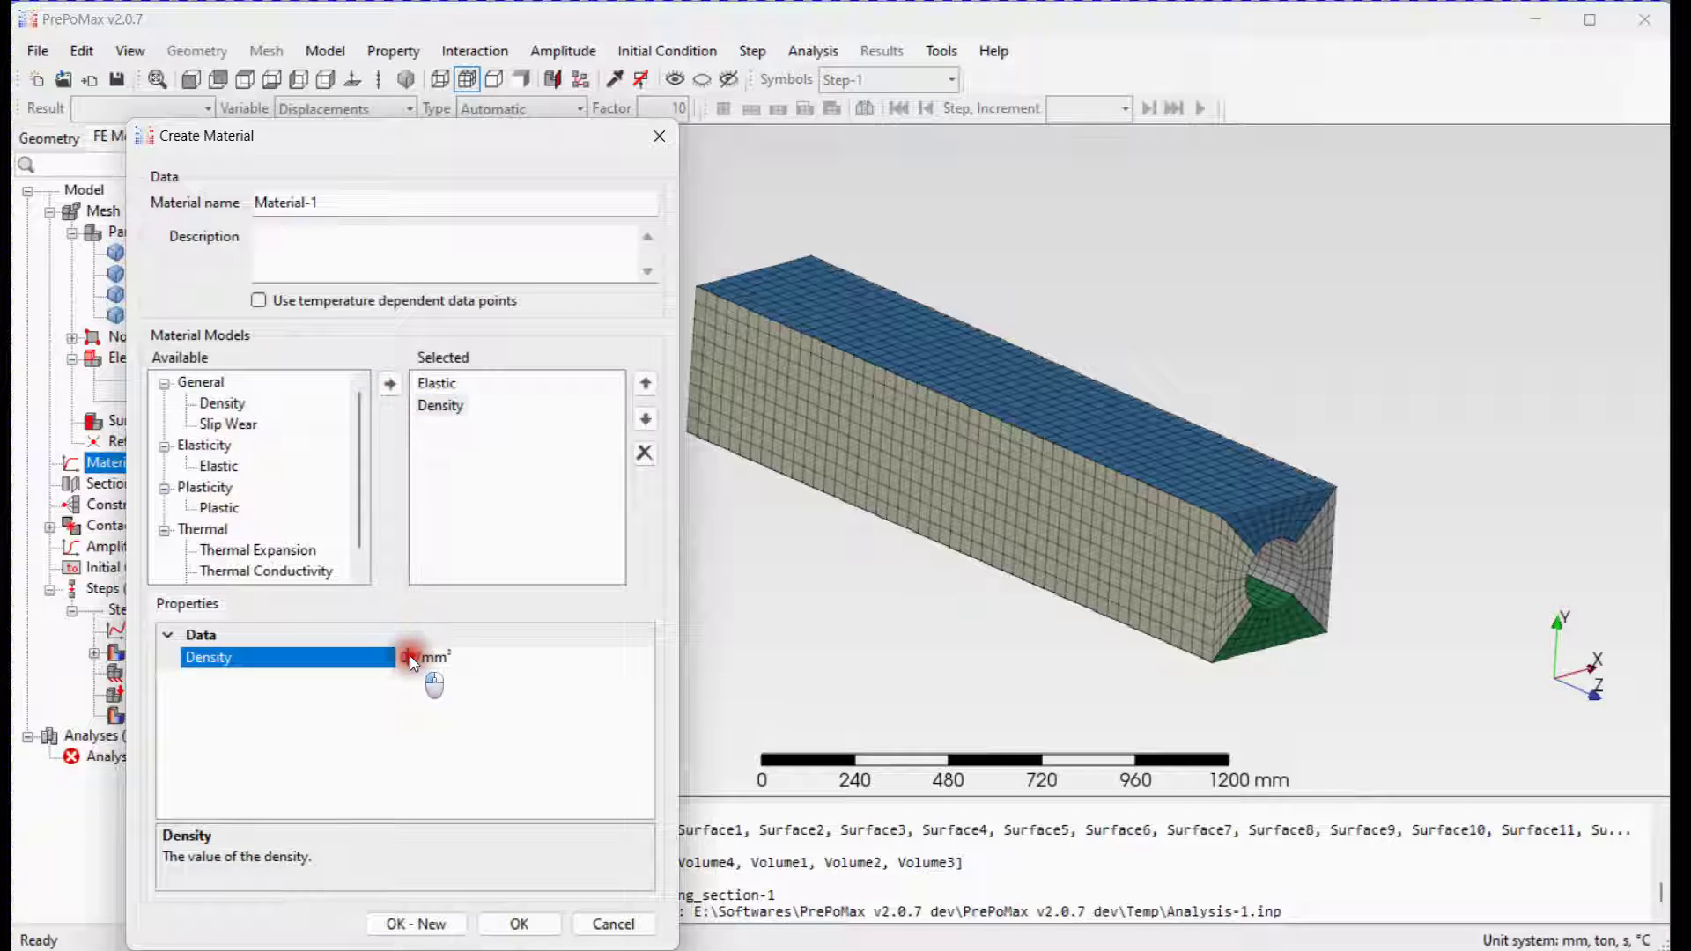
click(401, 656)
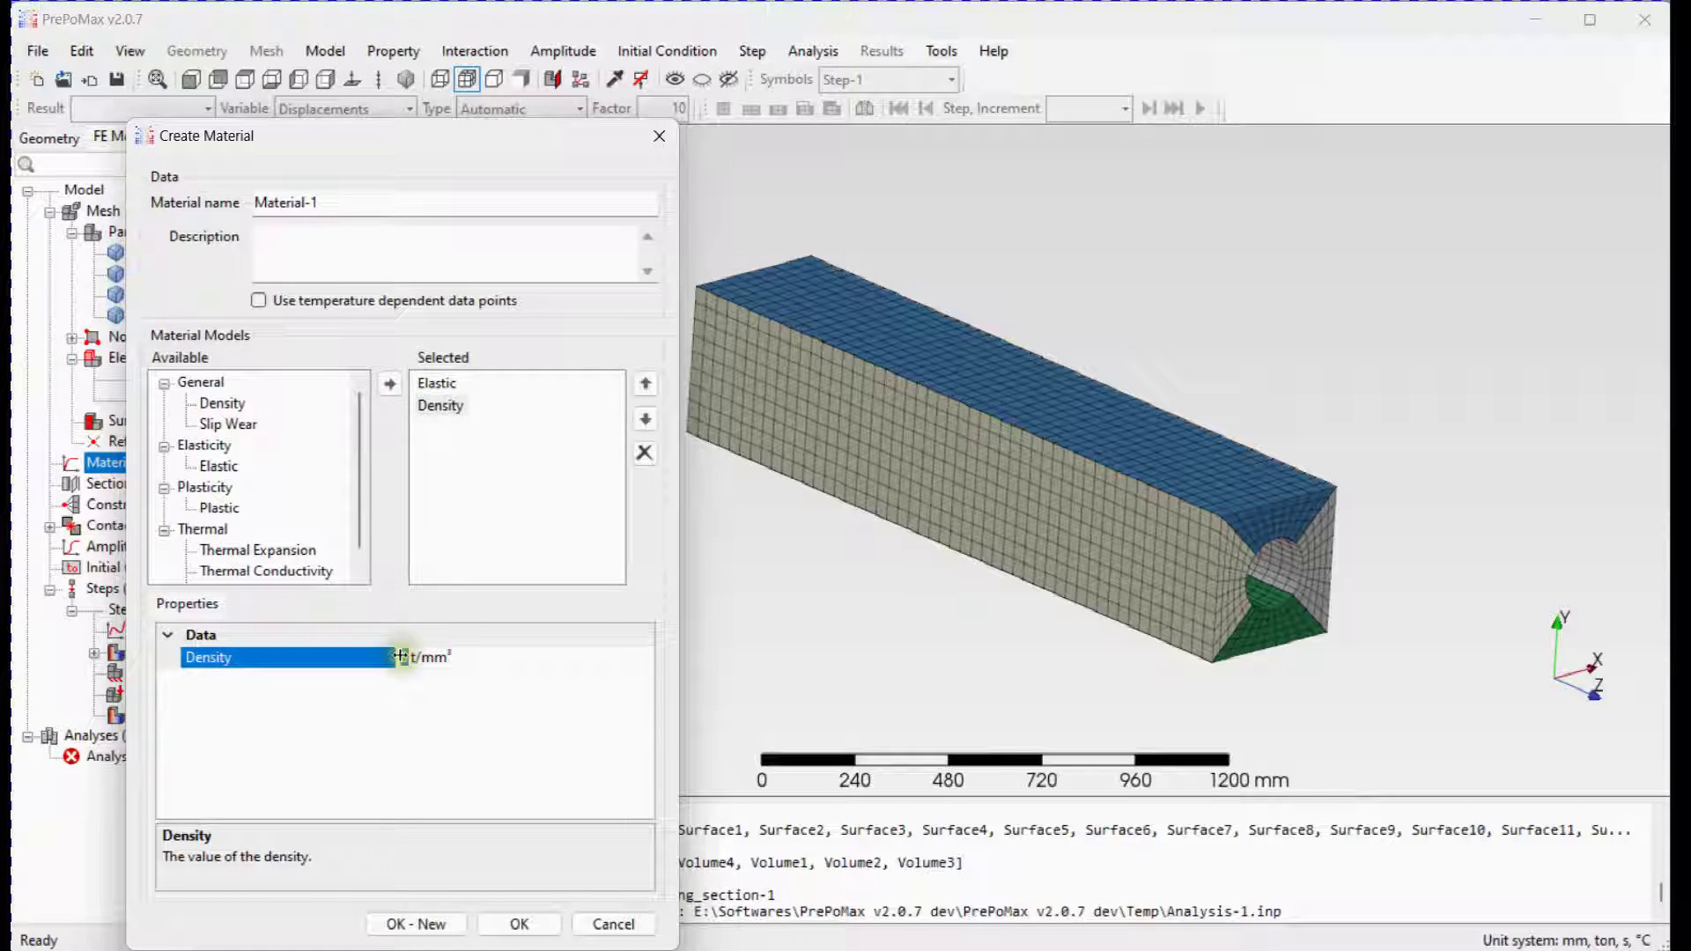
text(7800)
click(482, 720)
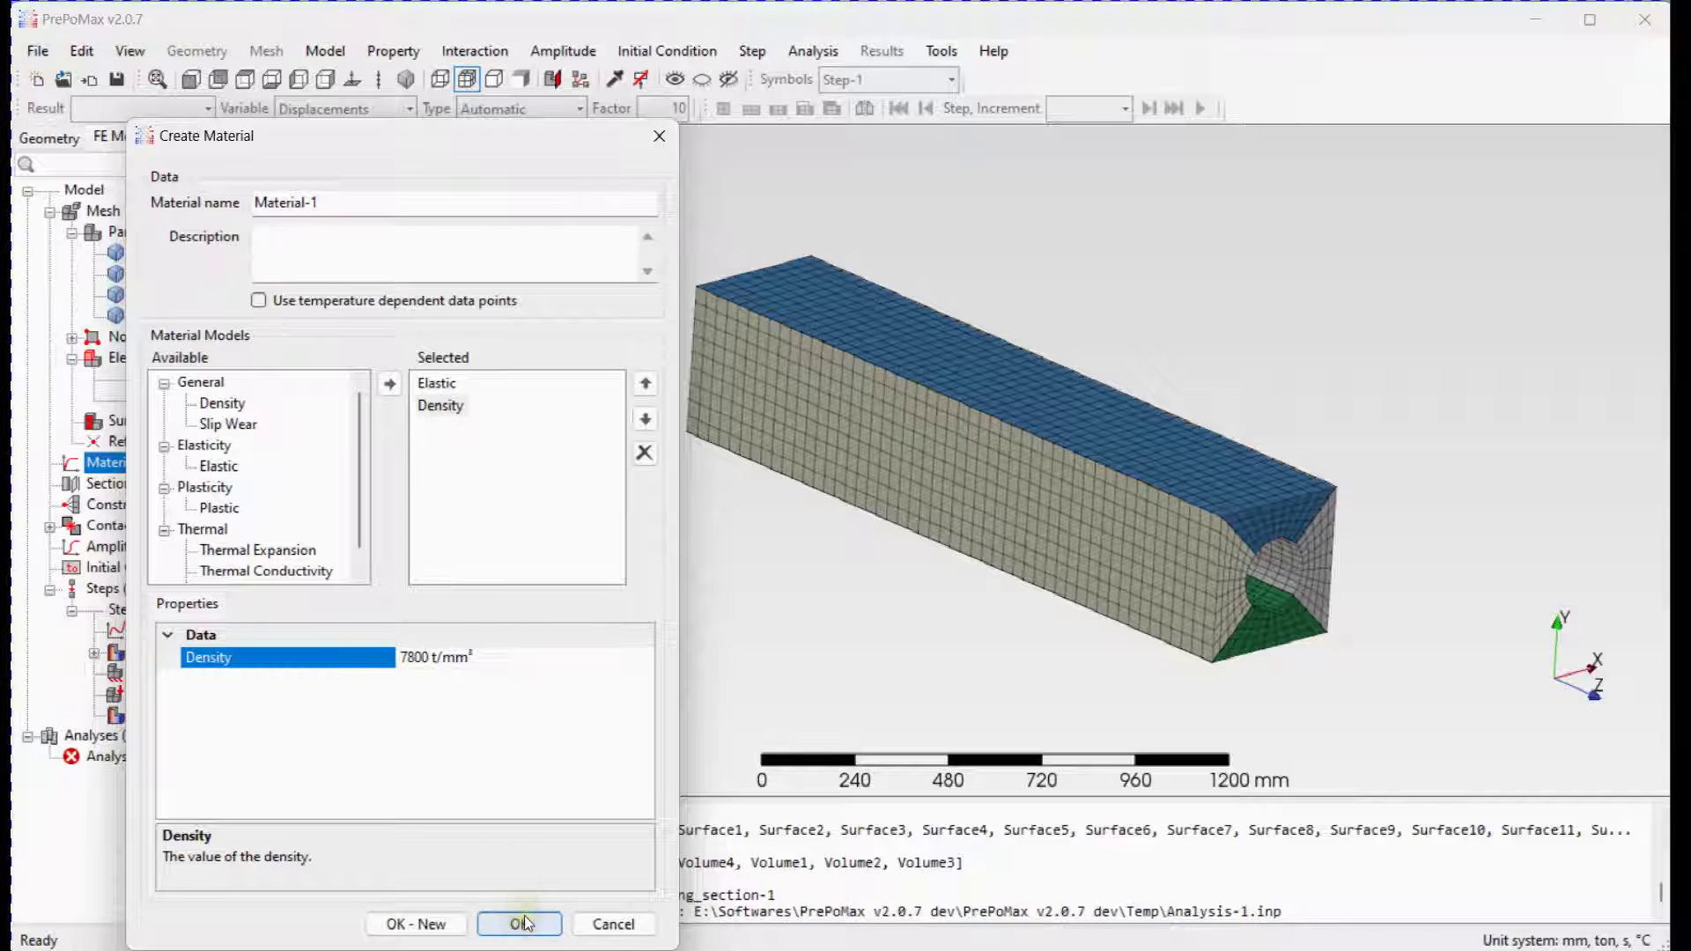
Set the Young's modulus to 200000 MPa and Poisson's ratio to 0.3, and finish creating the material
click(449, 378)
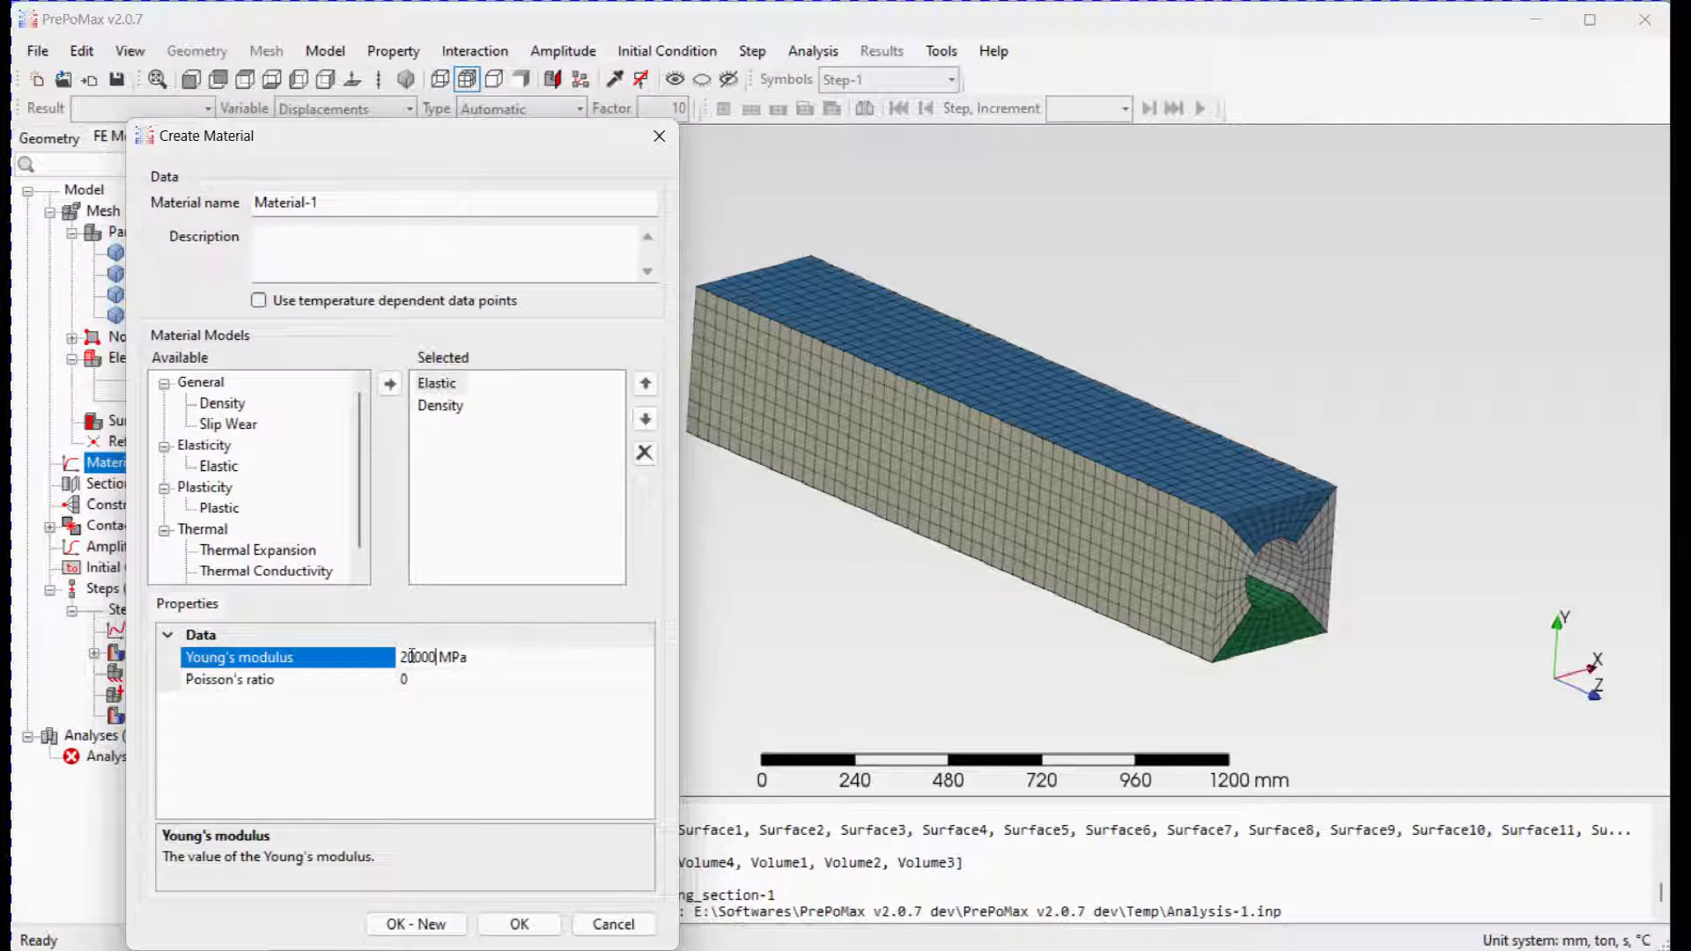
click(413, 659)
click(429, 678)
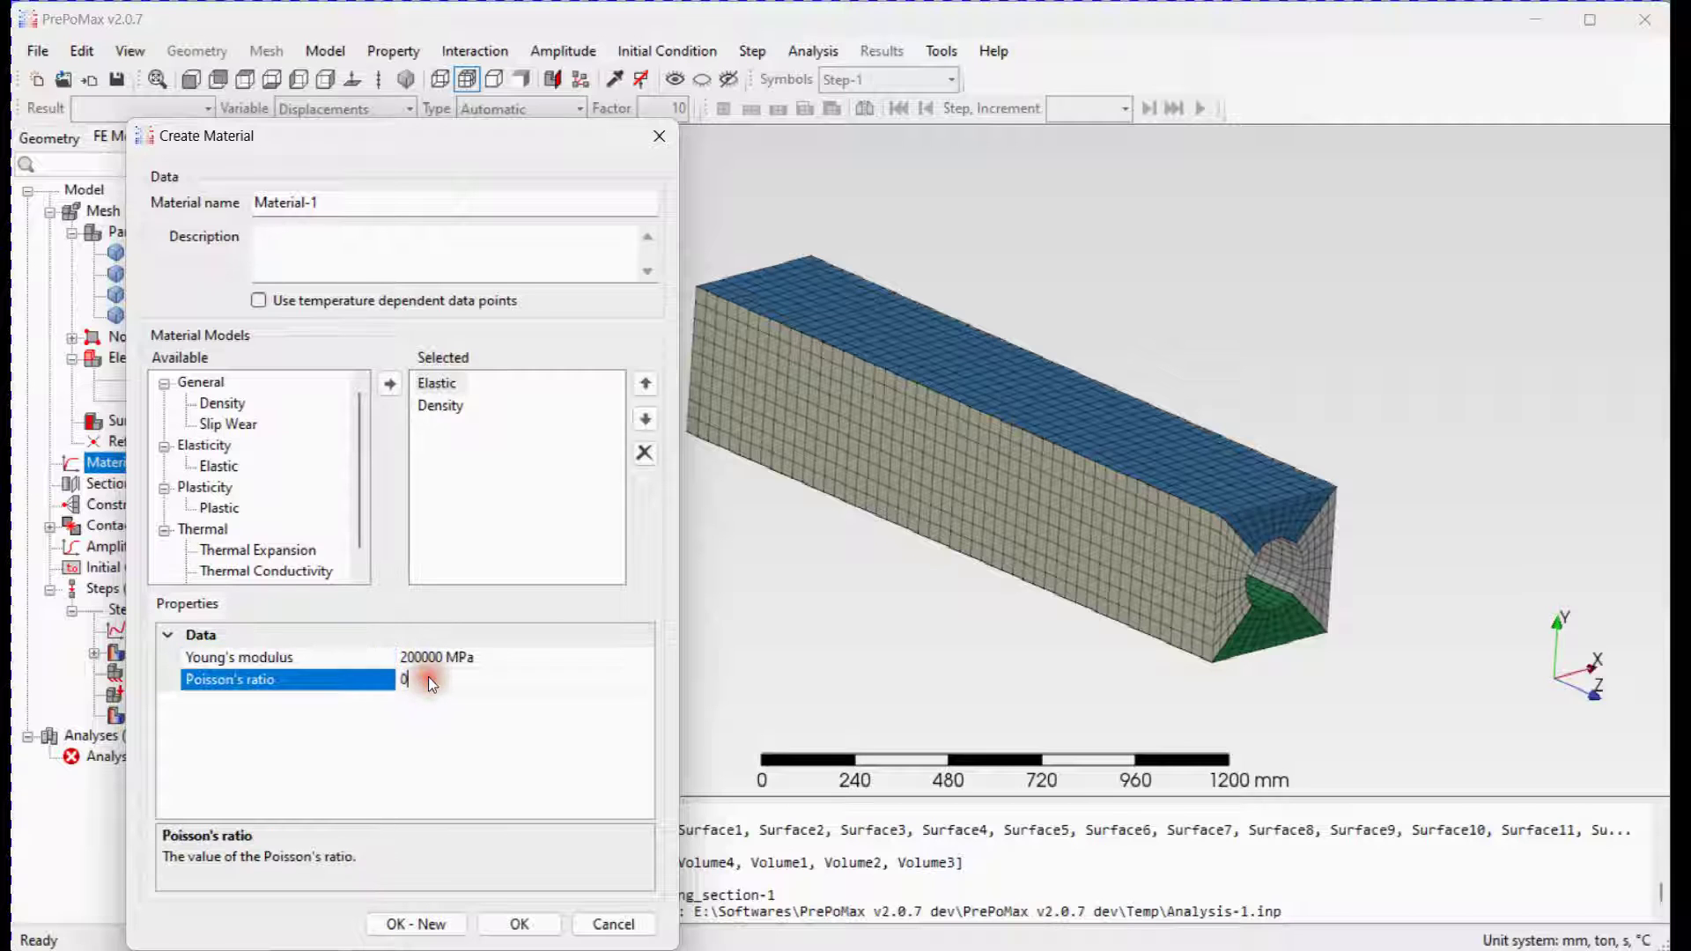
text(0.3)
click(533, 921)
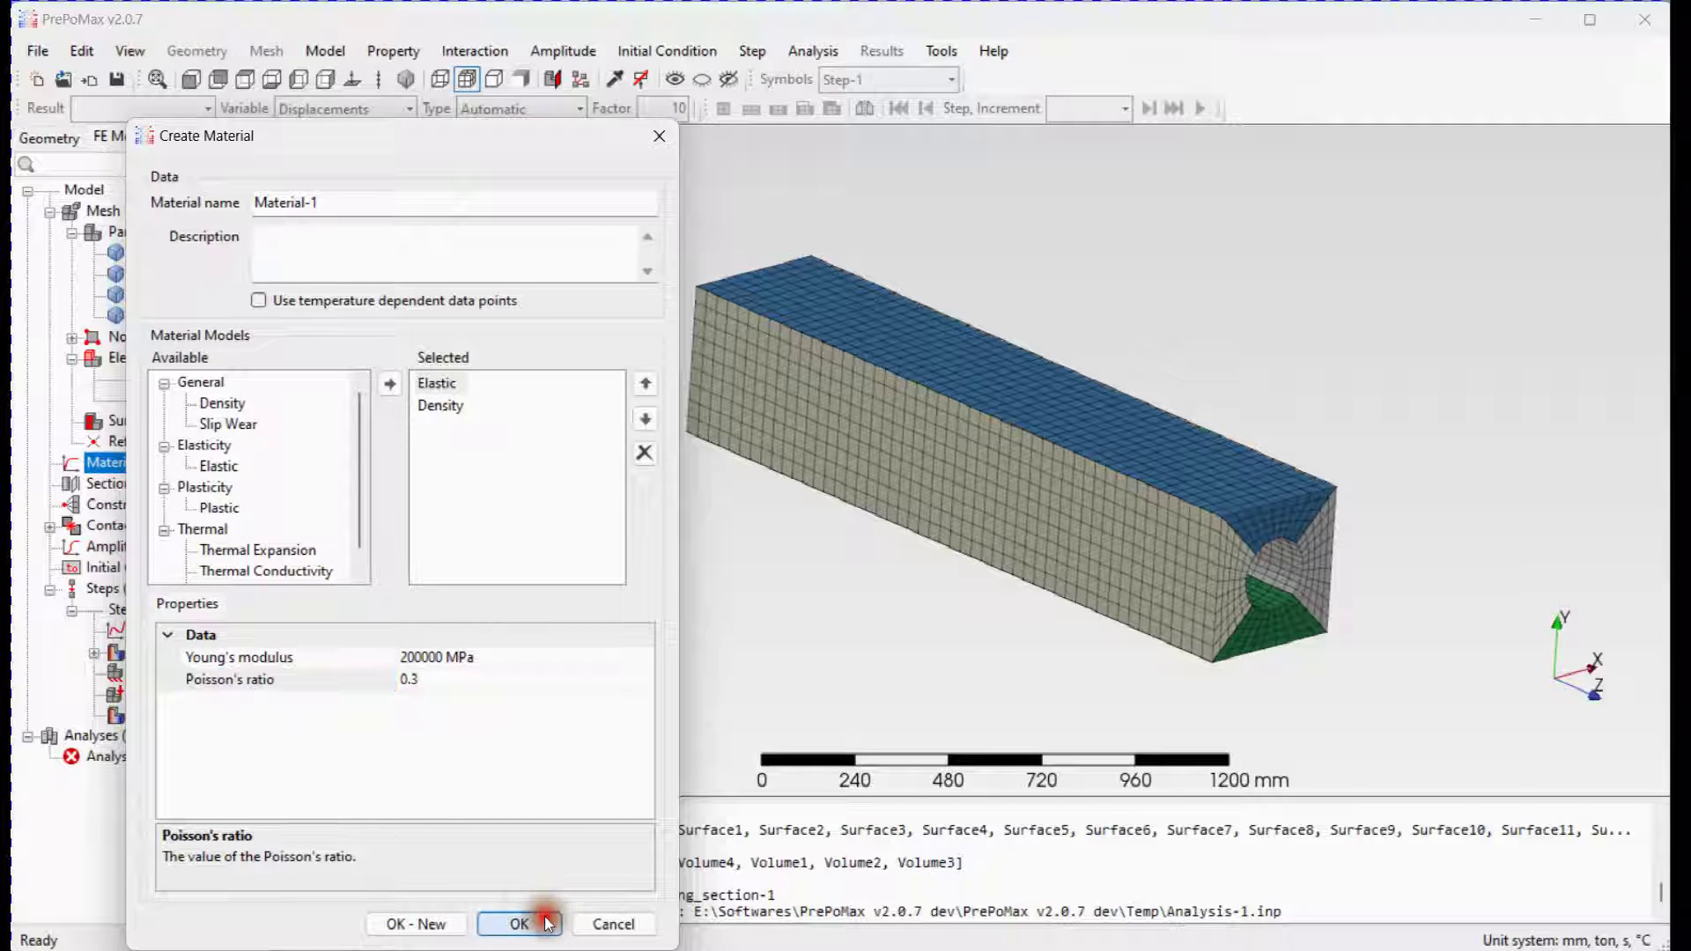
Create a solid section with Material-1, assigned by element set name to PhysicalVolume33
click(123, 529)
right_click(123, 528)
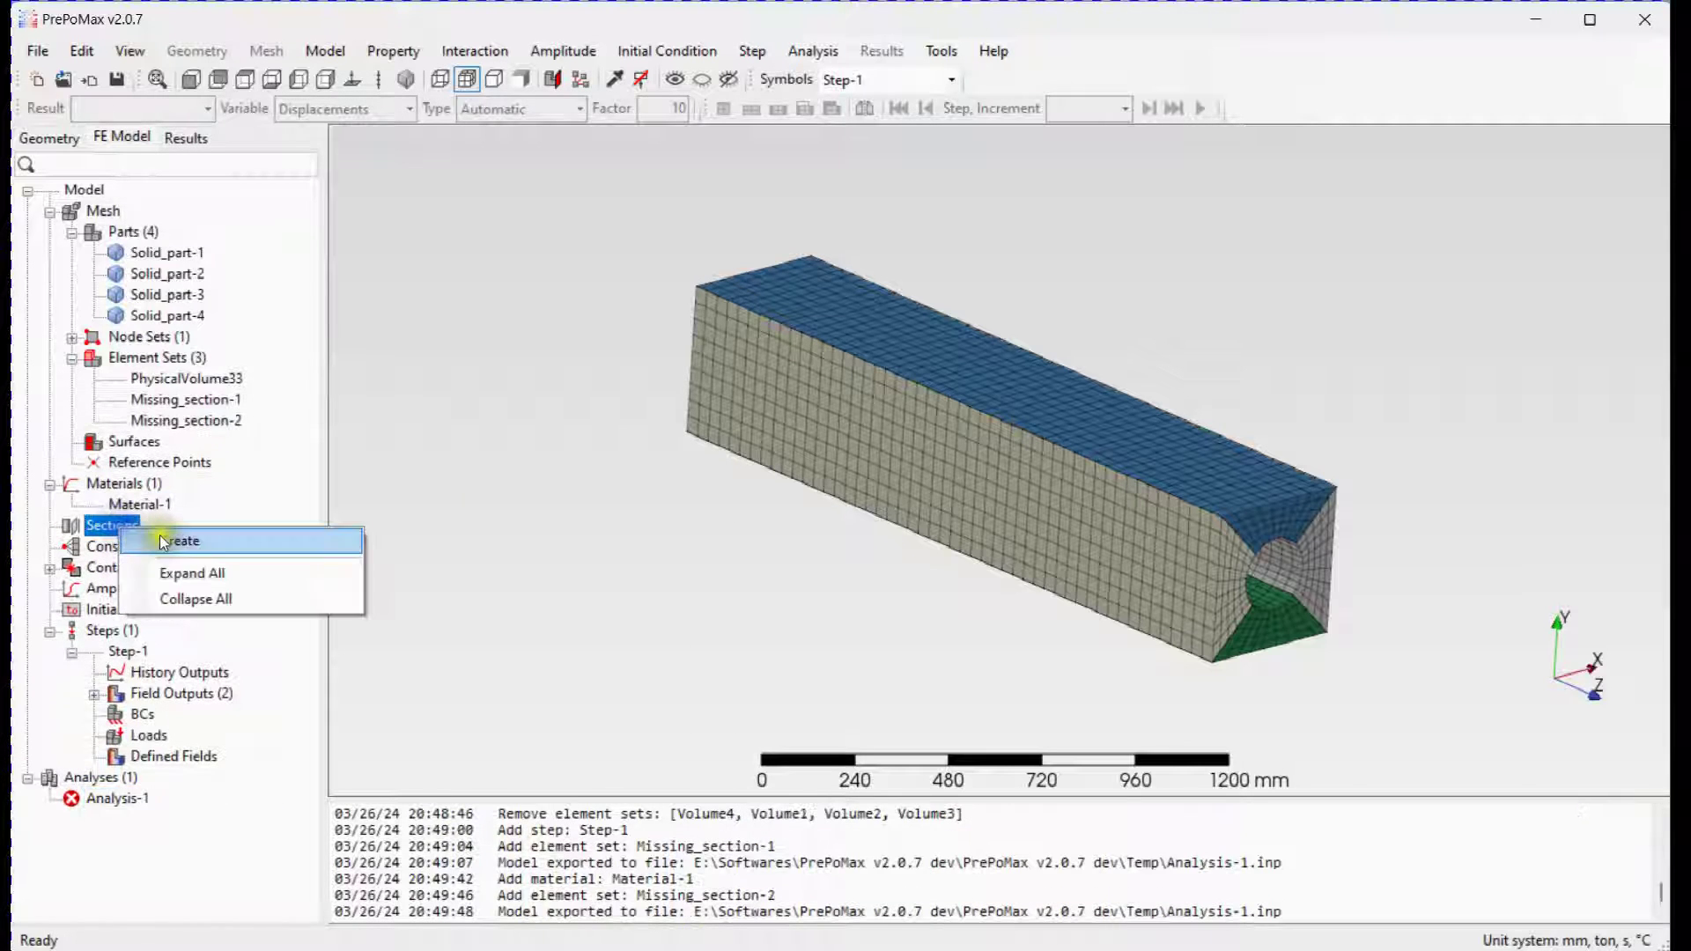
click(160, 536)
click(196, 207)
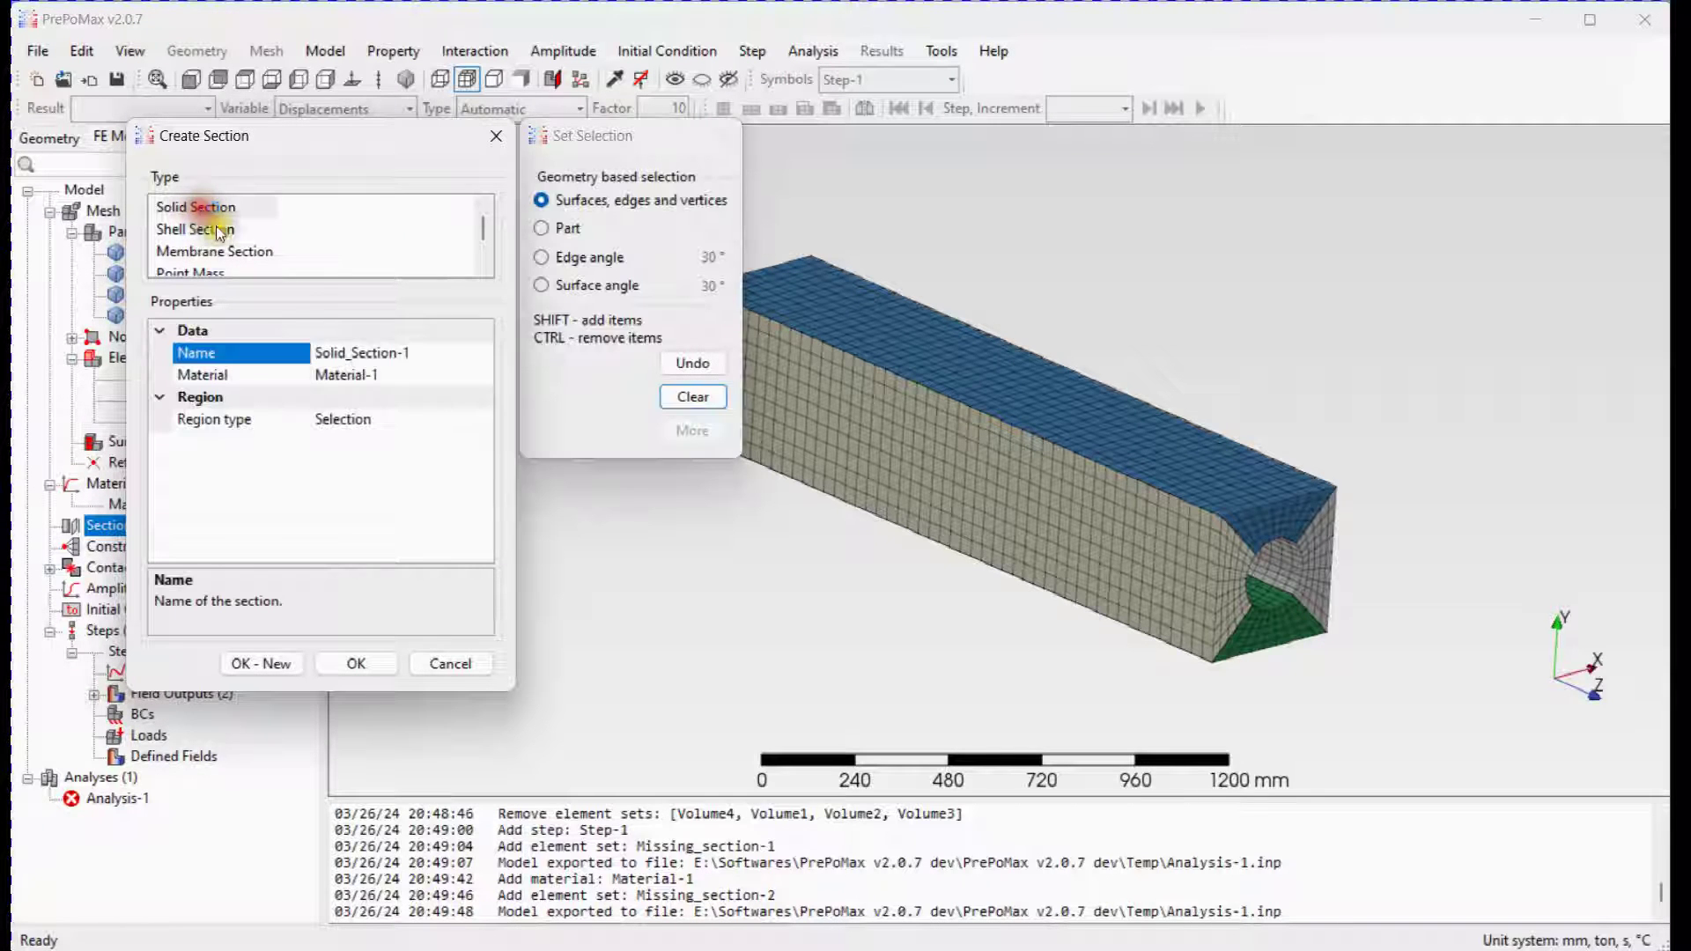
click(476, 421)
click(482, 419)
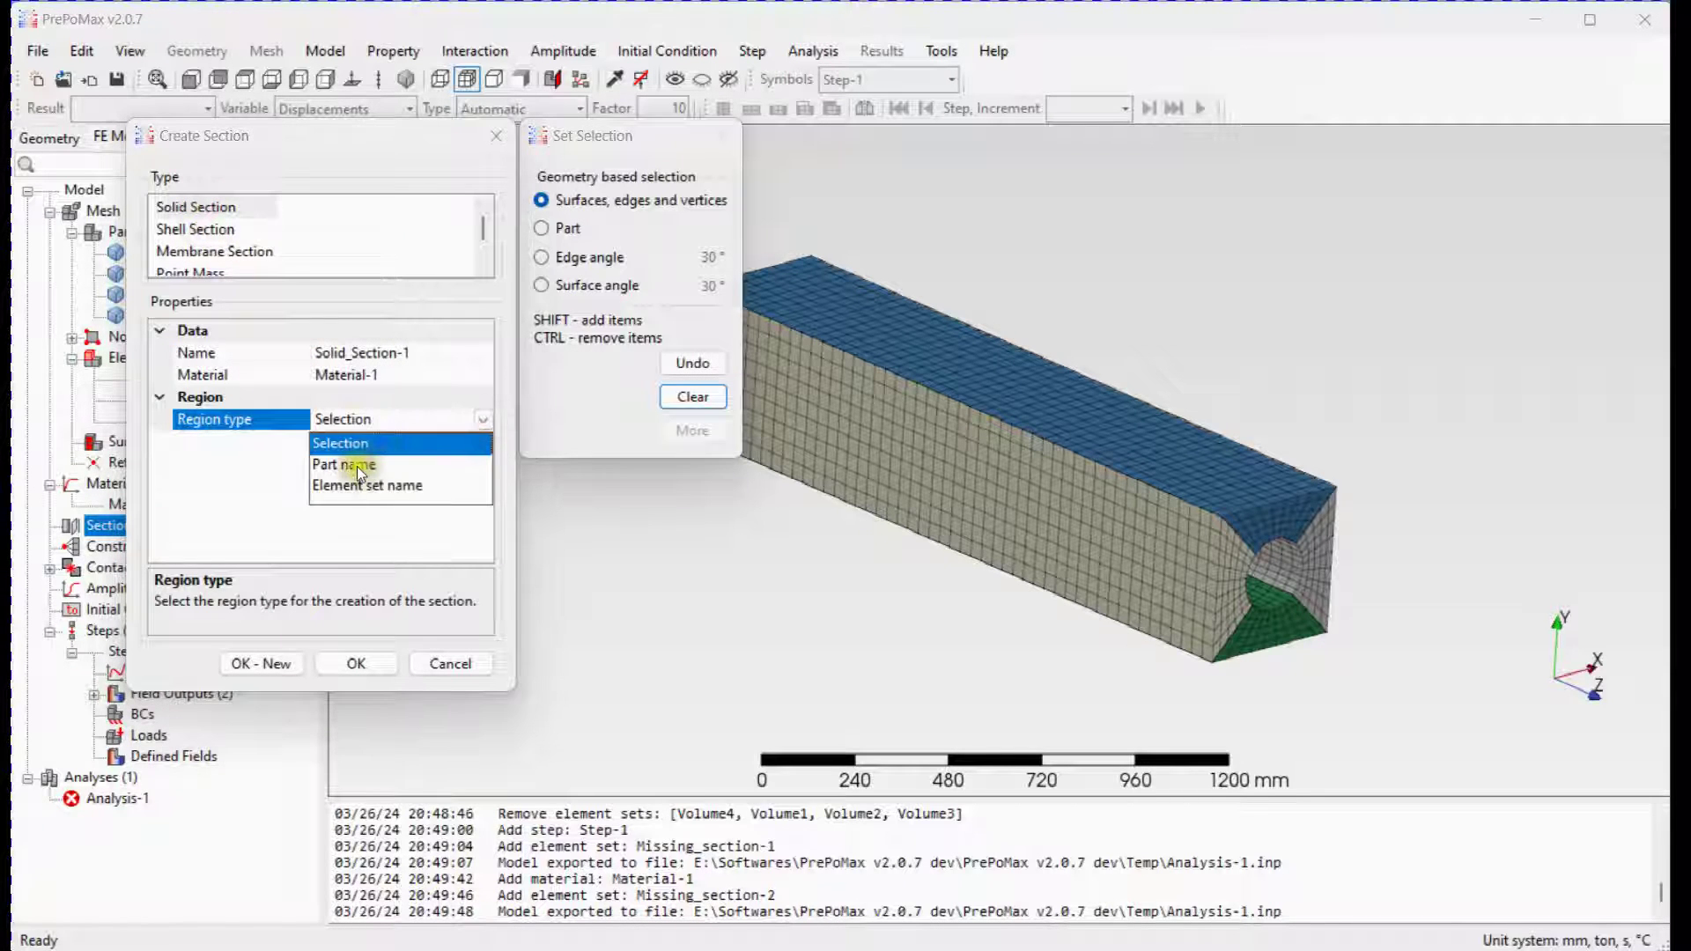
click(417, 465)
click(378, 447)
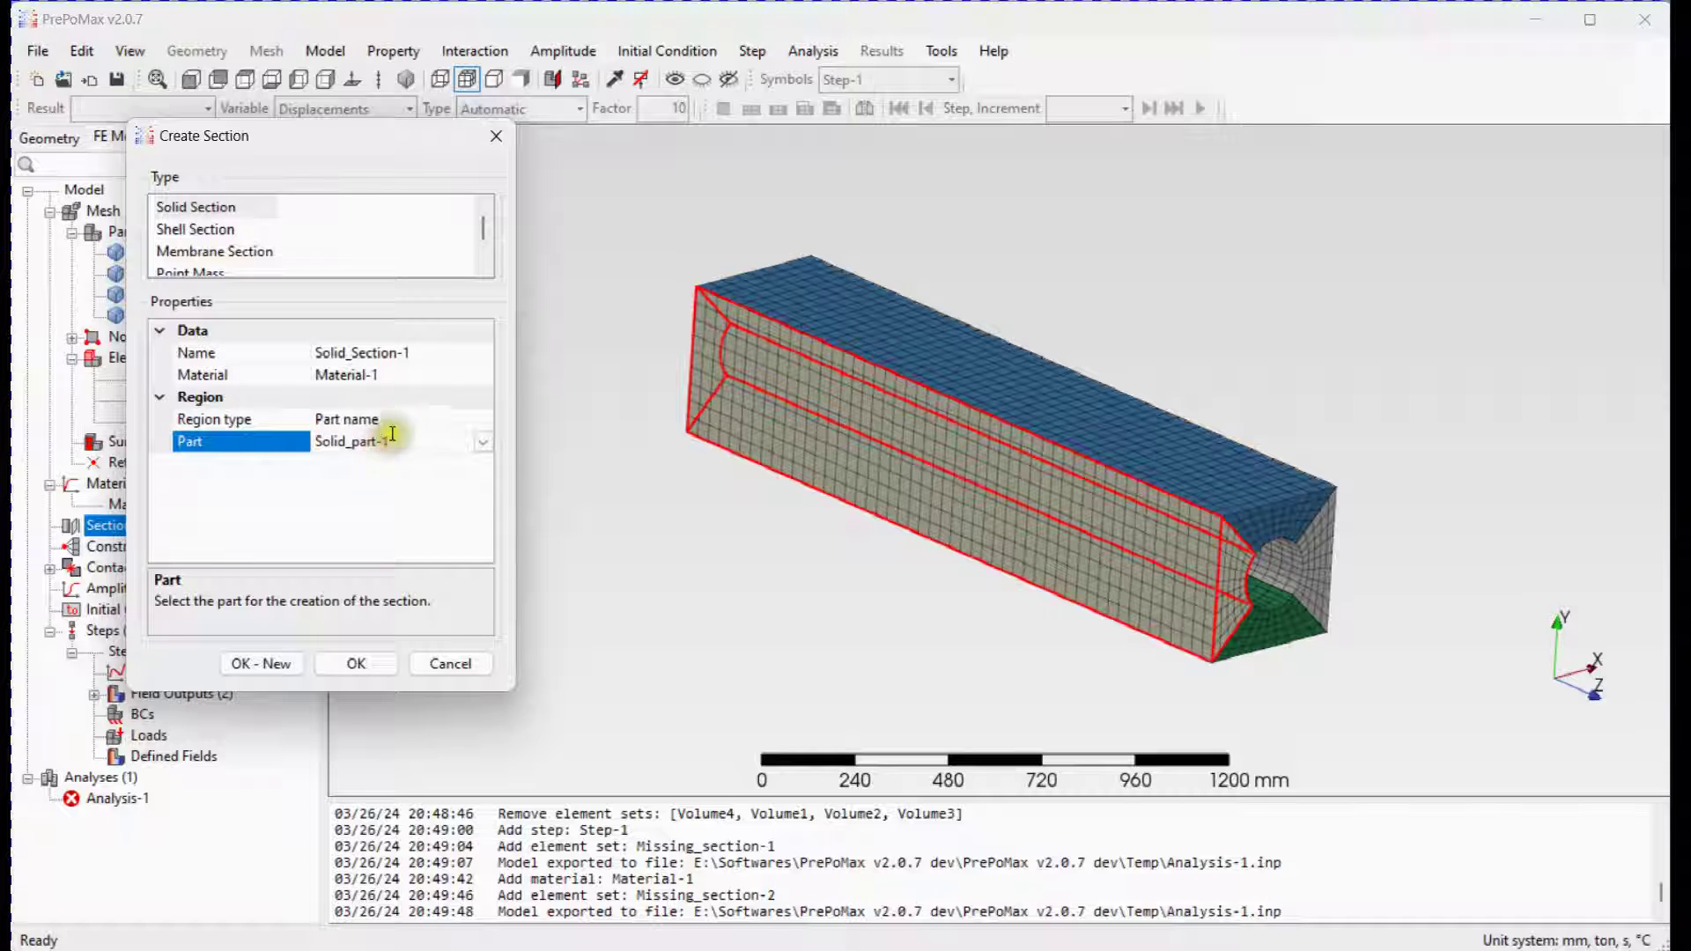
double_click(398, 423)
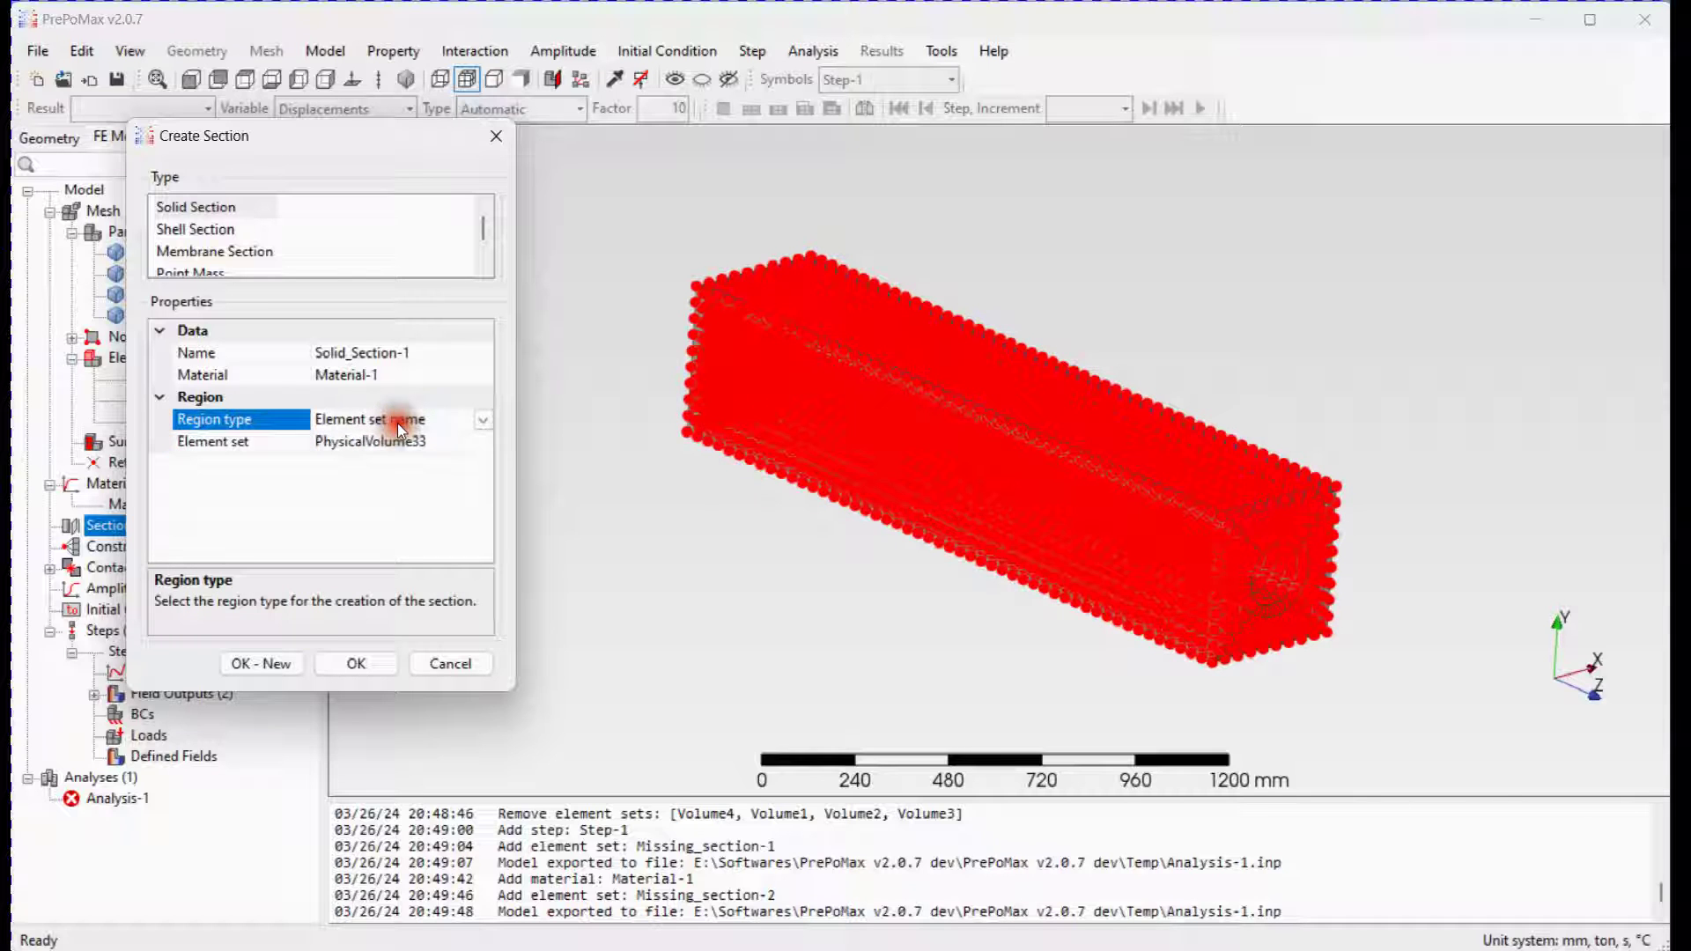
click(349, 662)
Run Analysis-1 and open its results
right_click(119, 826)
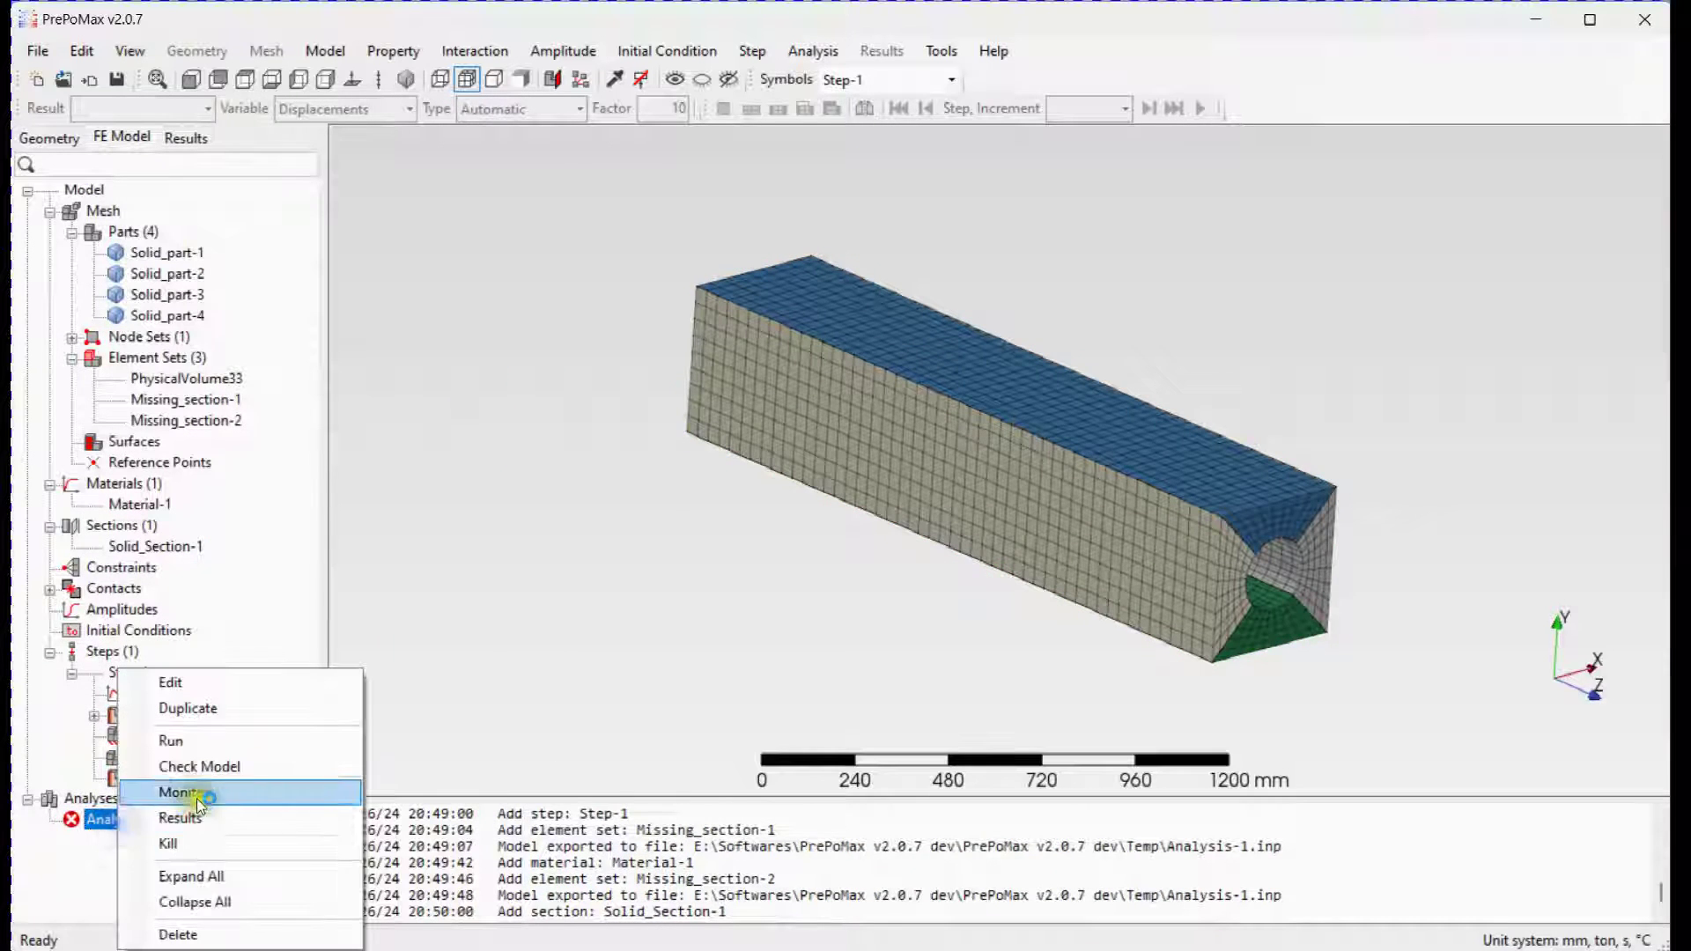
click(220, 742)
click(832, 544)
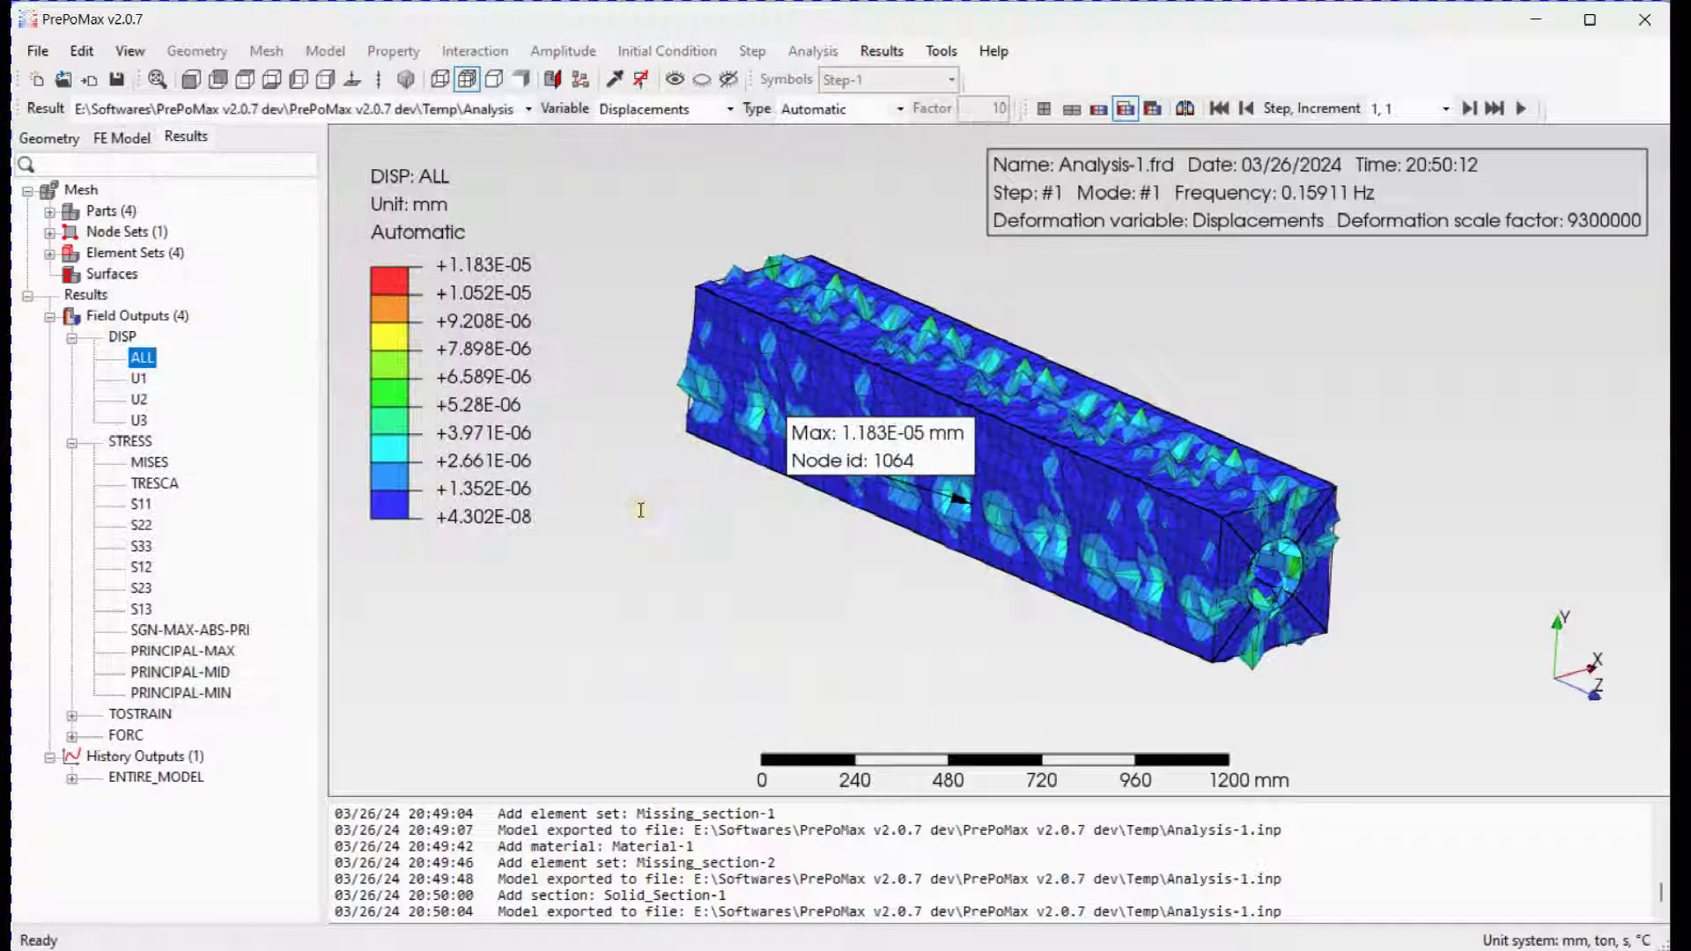
Examine the first mode's total displacement and its U1, U2 and U3 components on the deformed block
scroll(694, 488, down, 2)
scroll(1208, 527, up, 4)
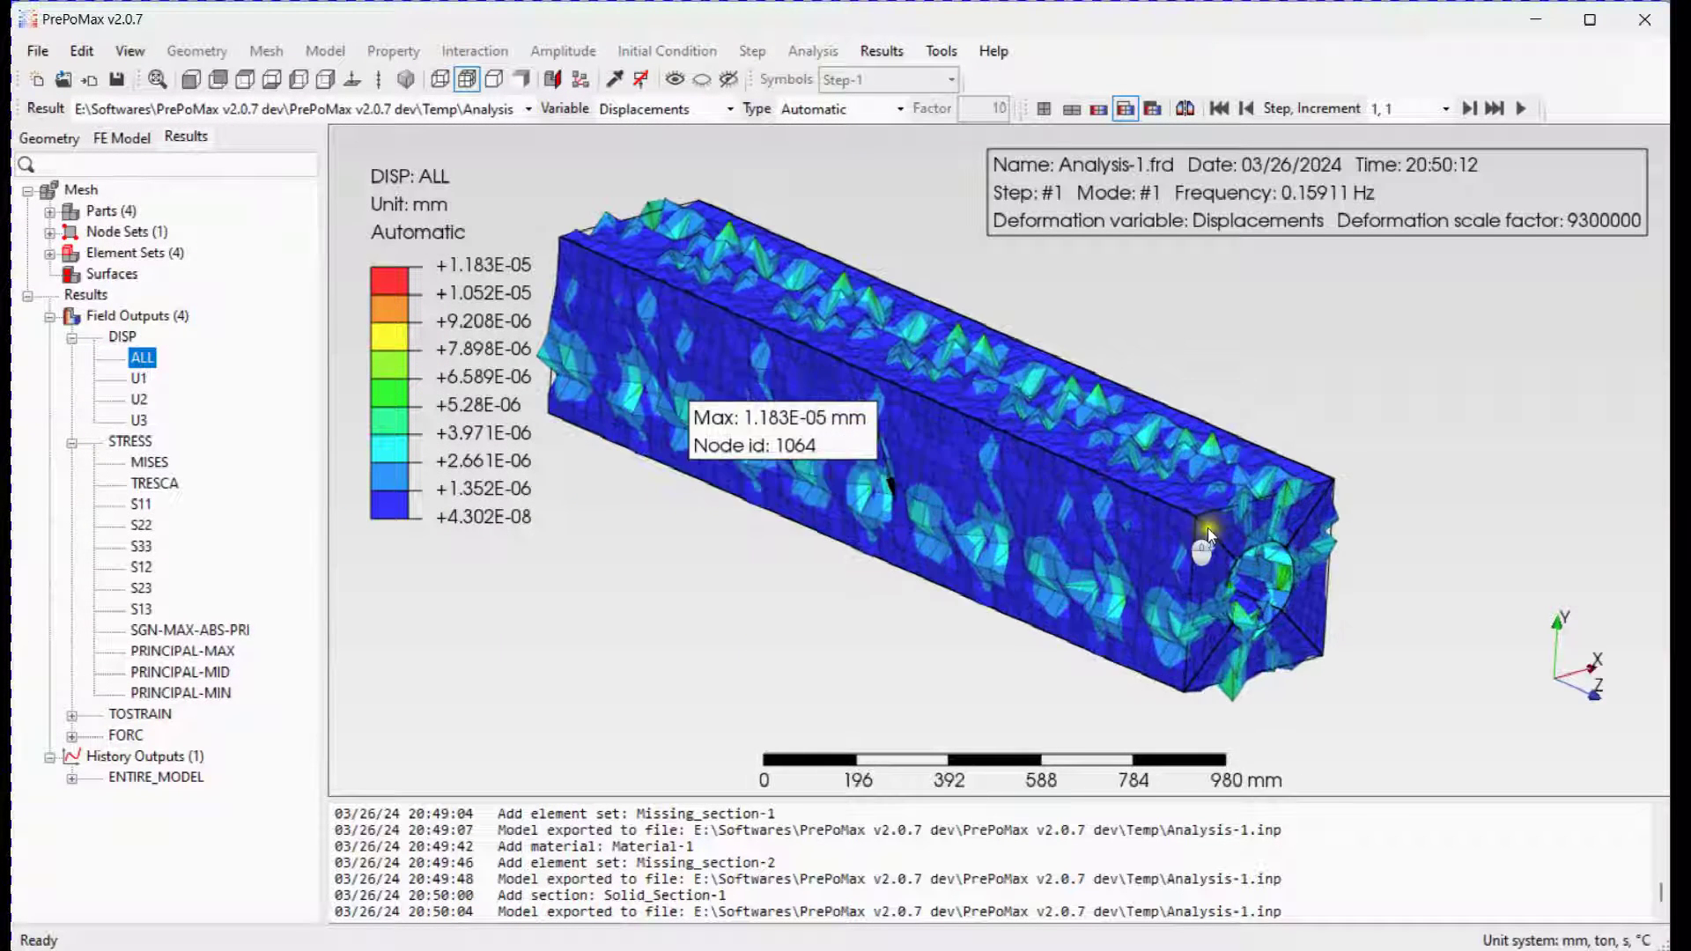
mouse_move(1177, 503)
middle_down()
mouse_move(1085, 441)
mouse_move(1196, 493)
middle_up()
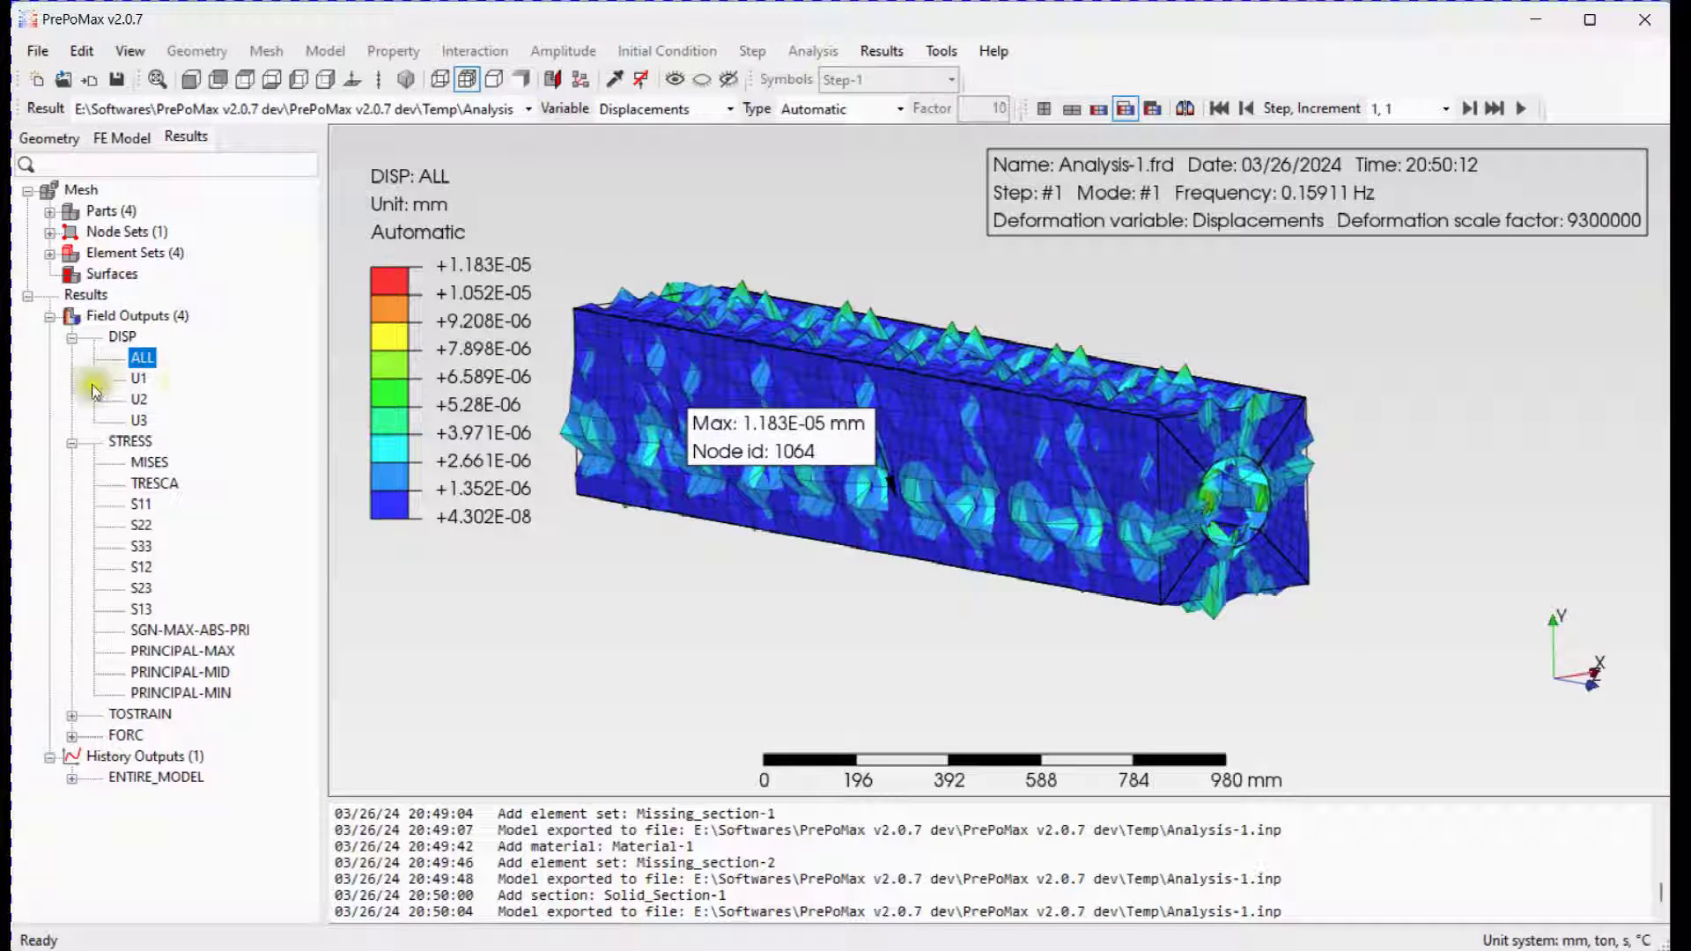
click(148, 378)
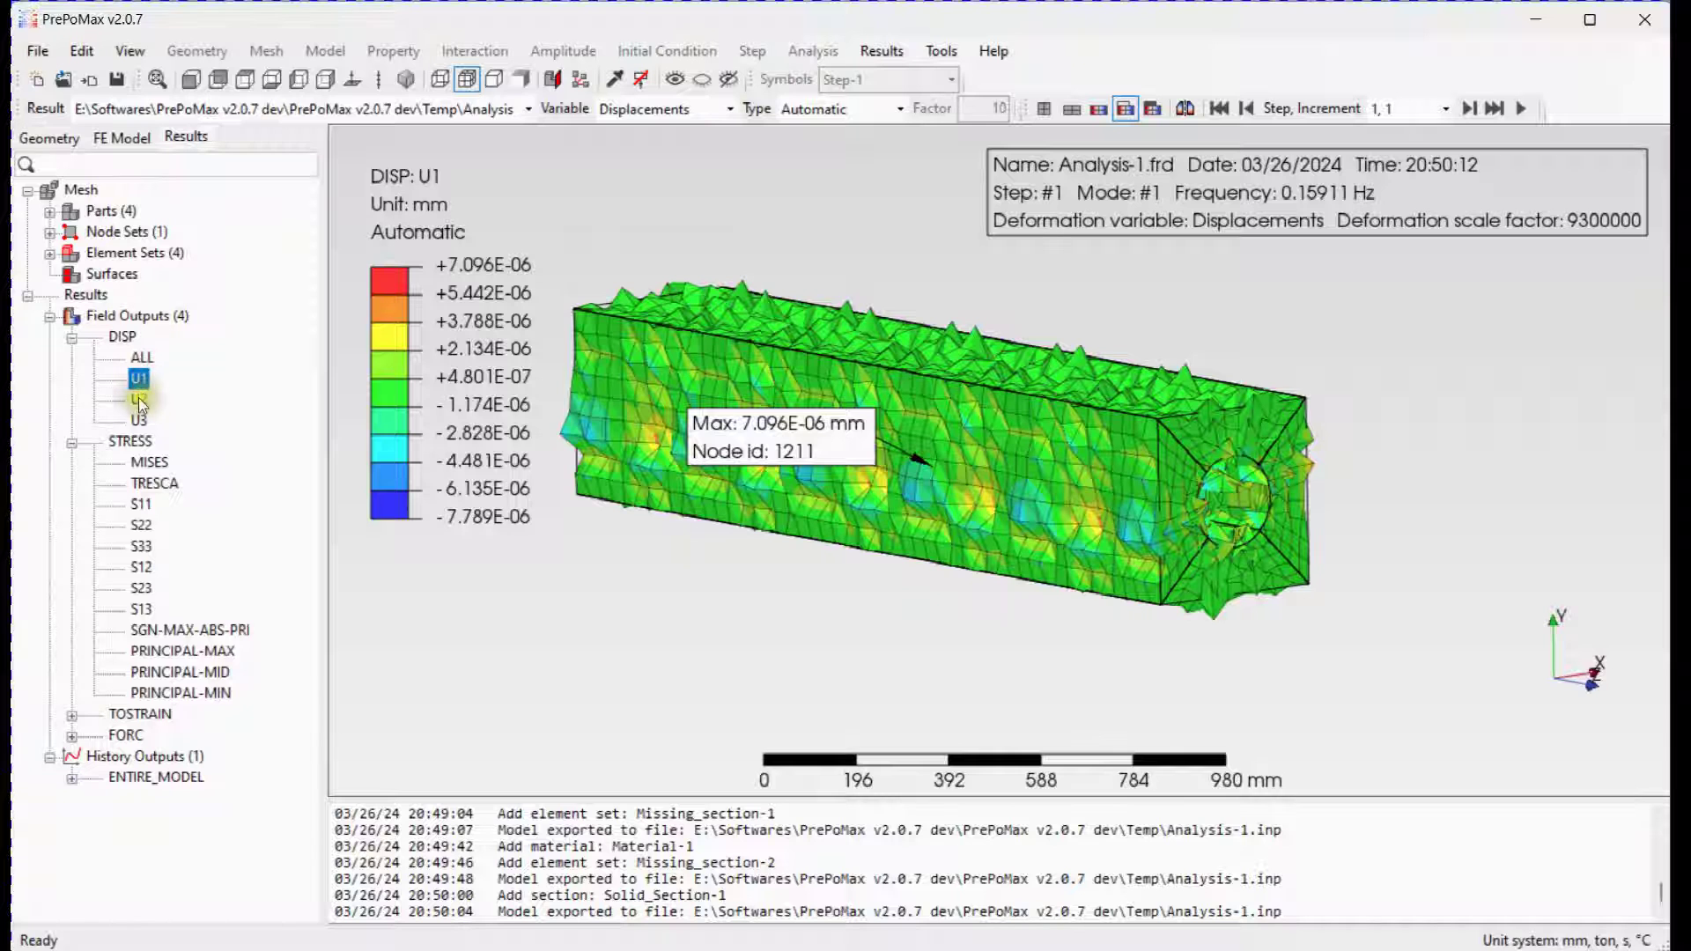
click(139, 399)
click(138, 419)
middle_drag(1057, 539, 1024, 555)
scroll(808, 418, up, 2)
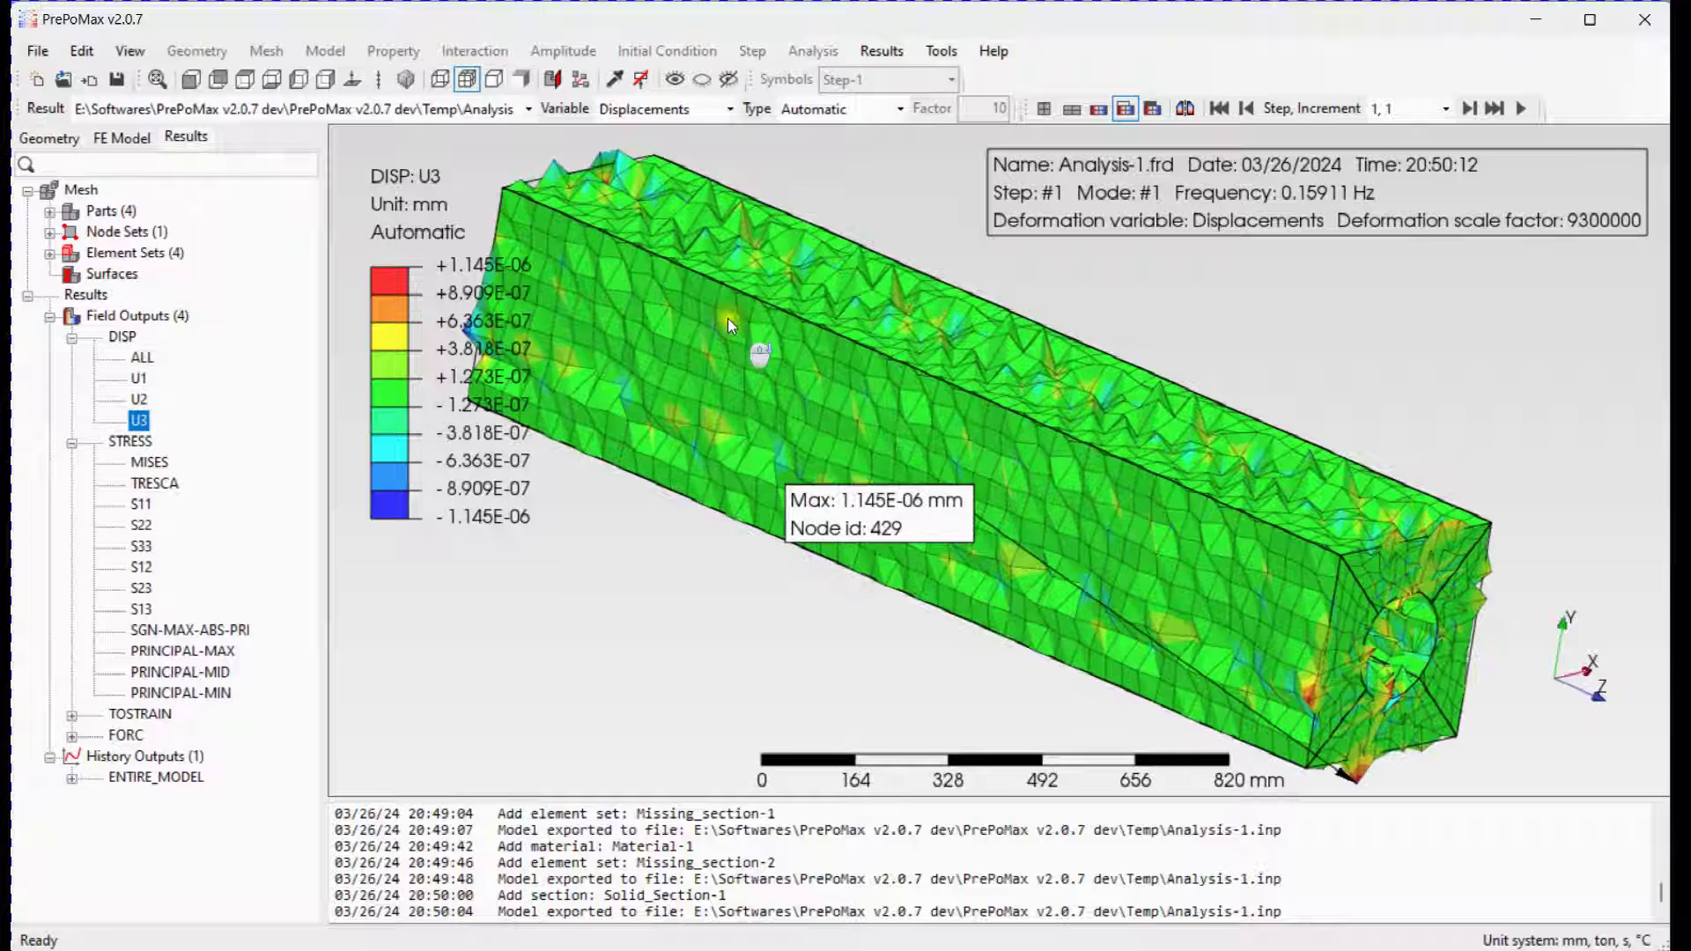
Set the deformation type to True scale and inspect the U3 contours and mesh around the hole and outer faces
click(898, 108)
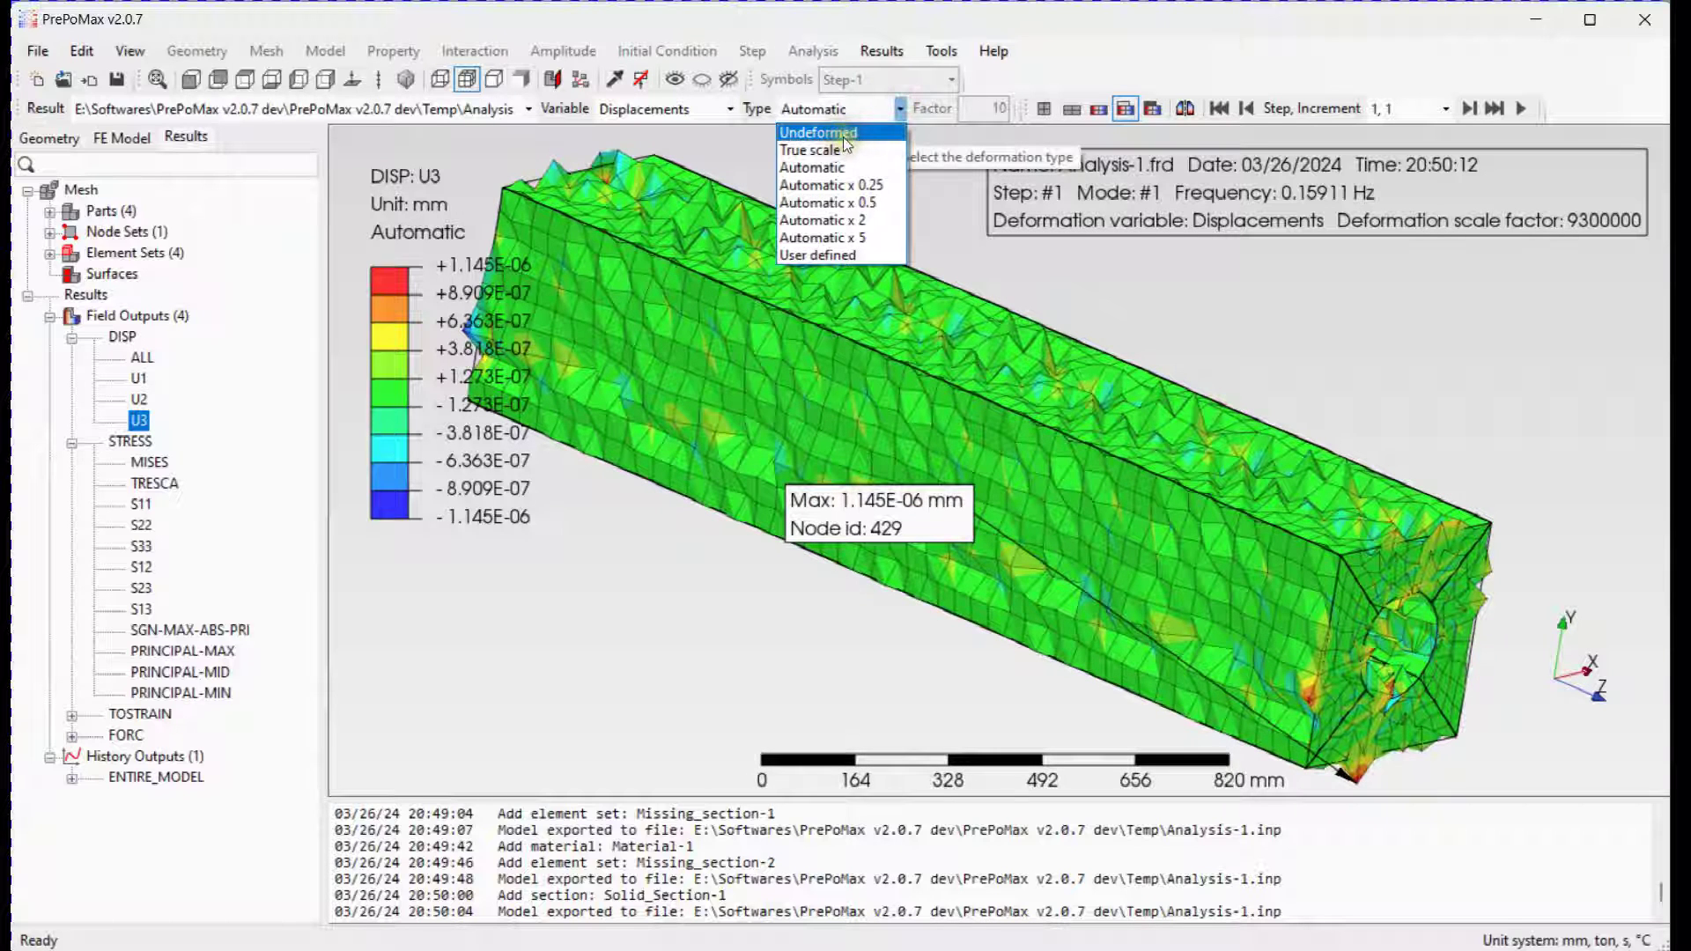
click(846, 146)
middle_drag(990, 313, 850, 436)
scroll(828, 440, up, 6)
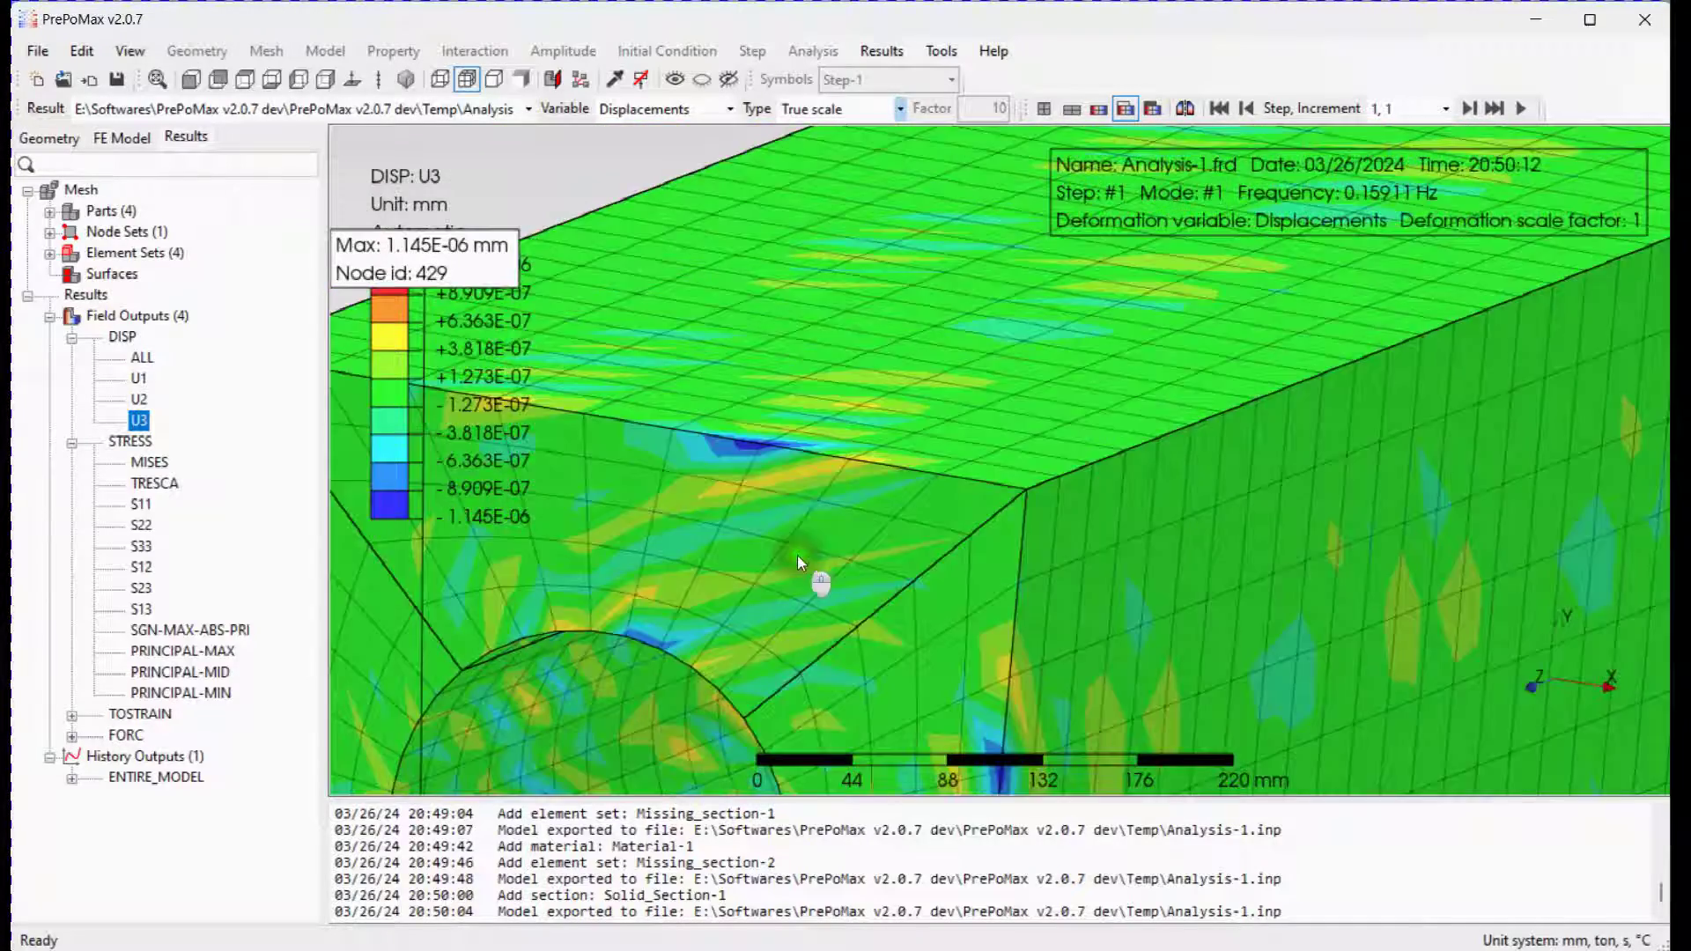
middle_drag(796, 555, 648, 340)
scroll(787, 368, down, 5)
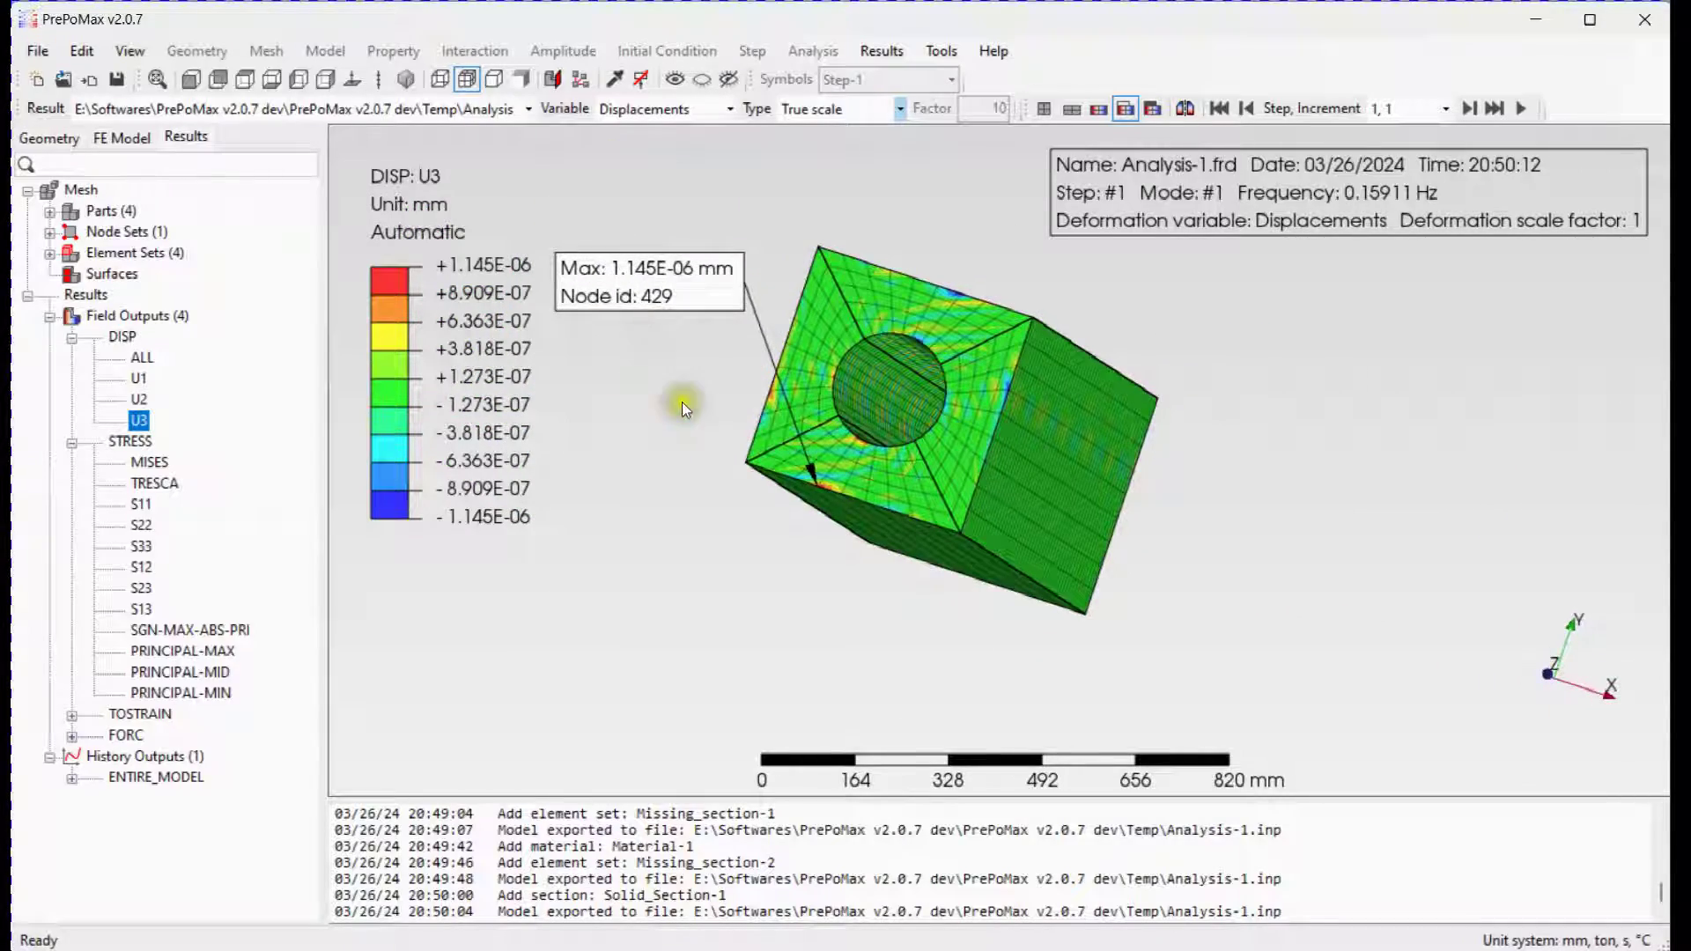
scroll(943, 414, up, 10)
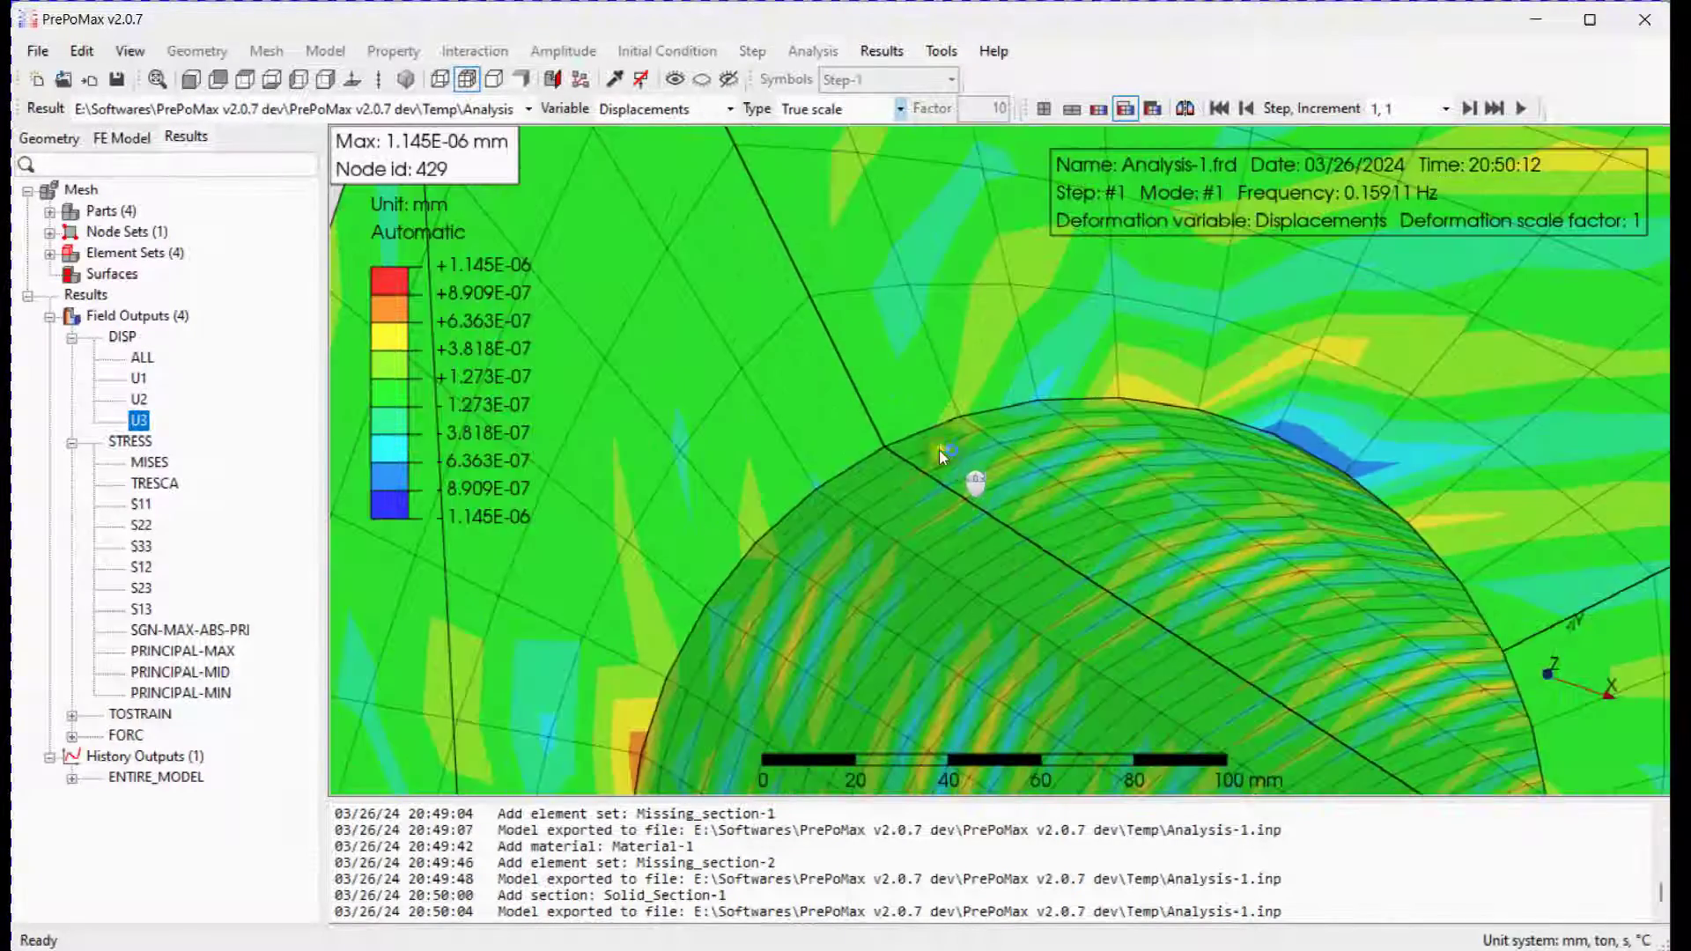
scroll(942, 409, down, 4)
scroll(928, 449, down, 6)
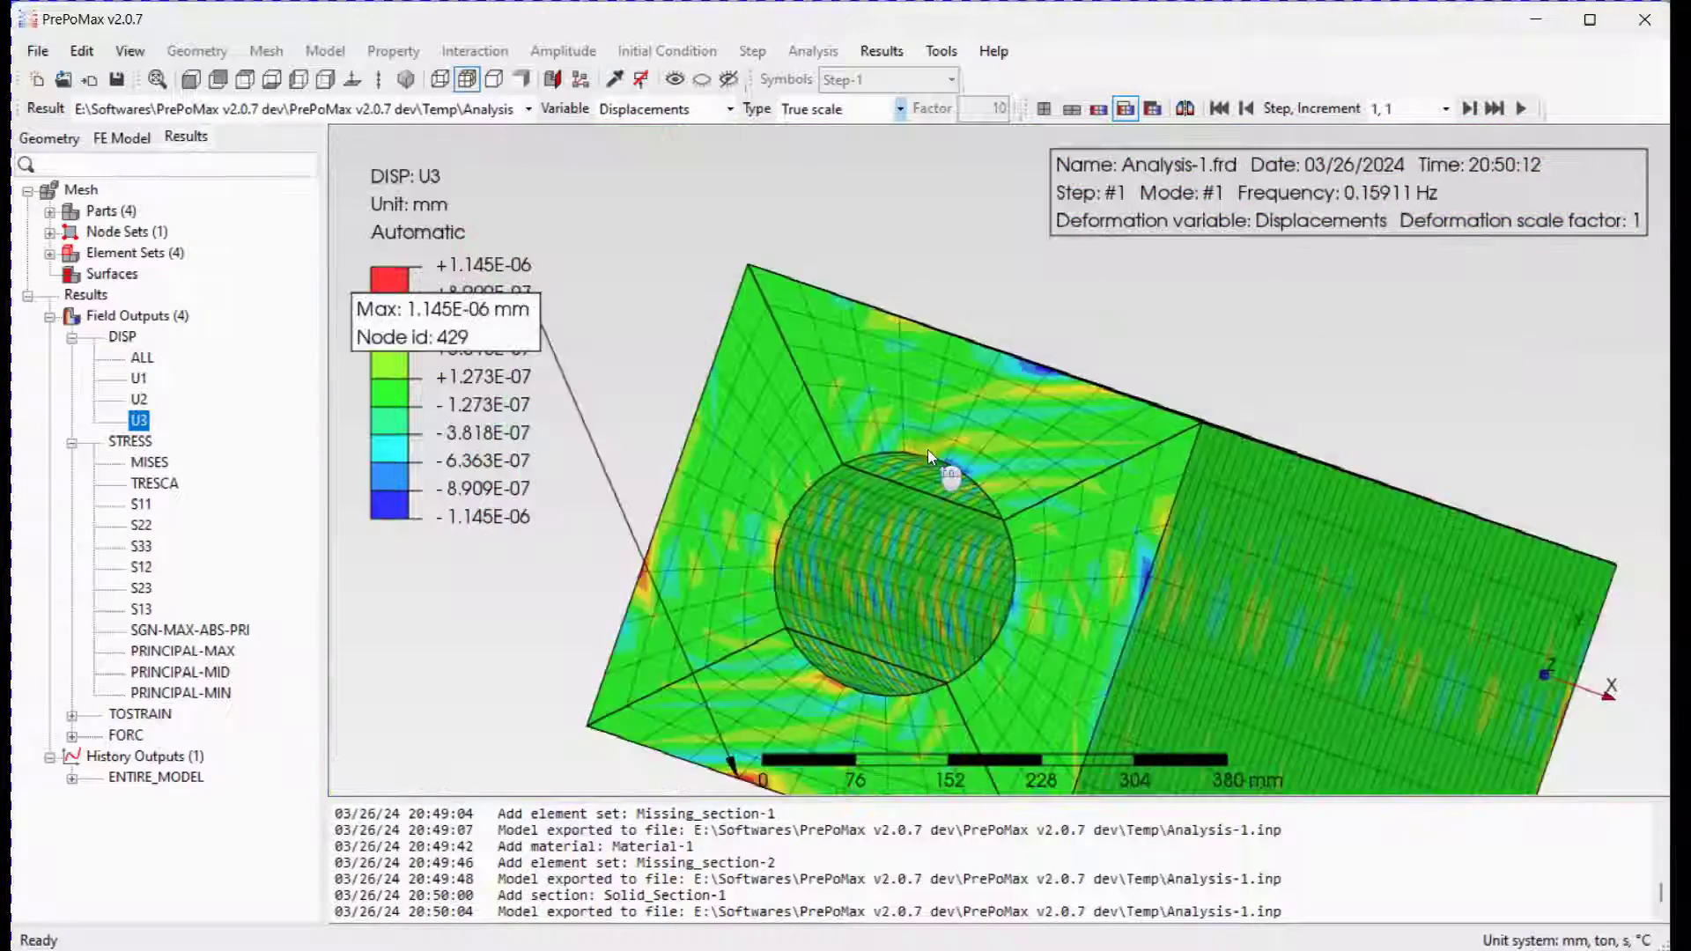
middle_drag(826, 400, 927, 599)
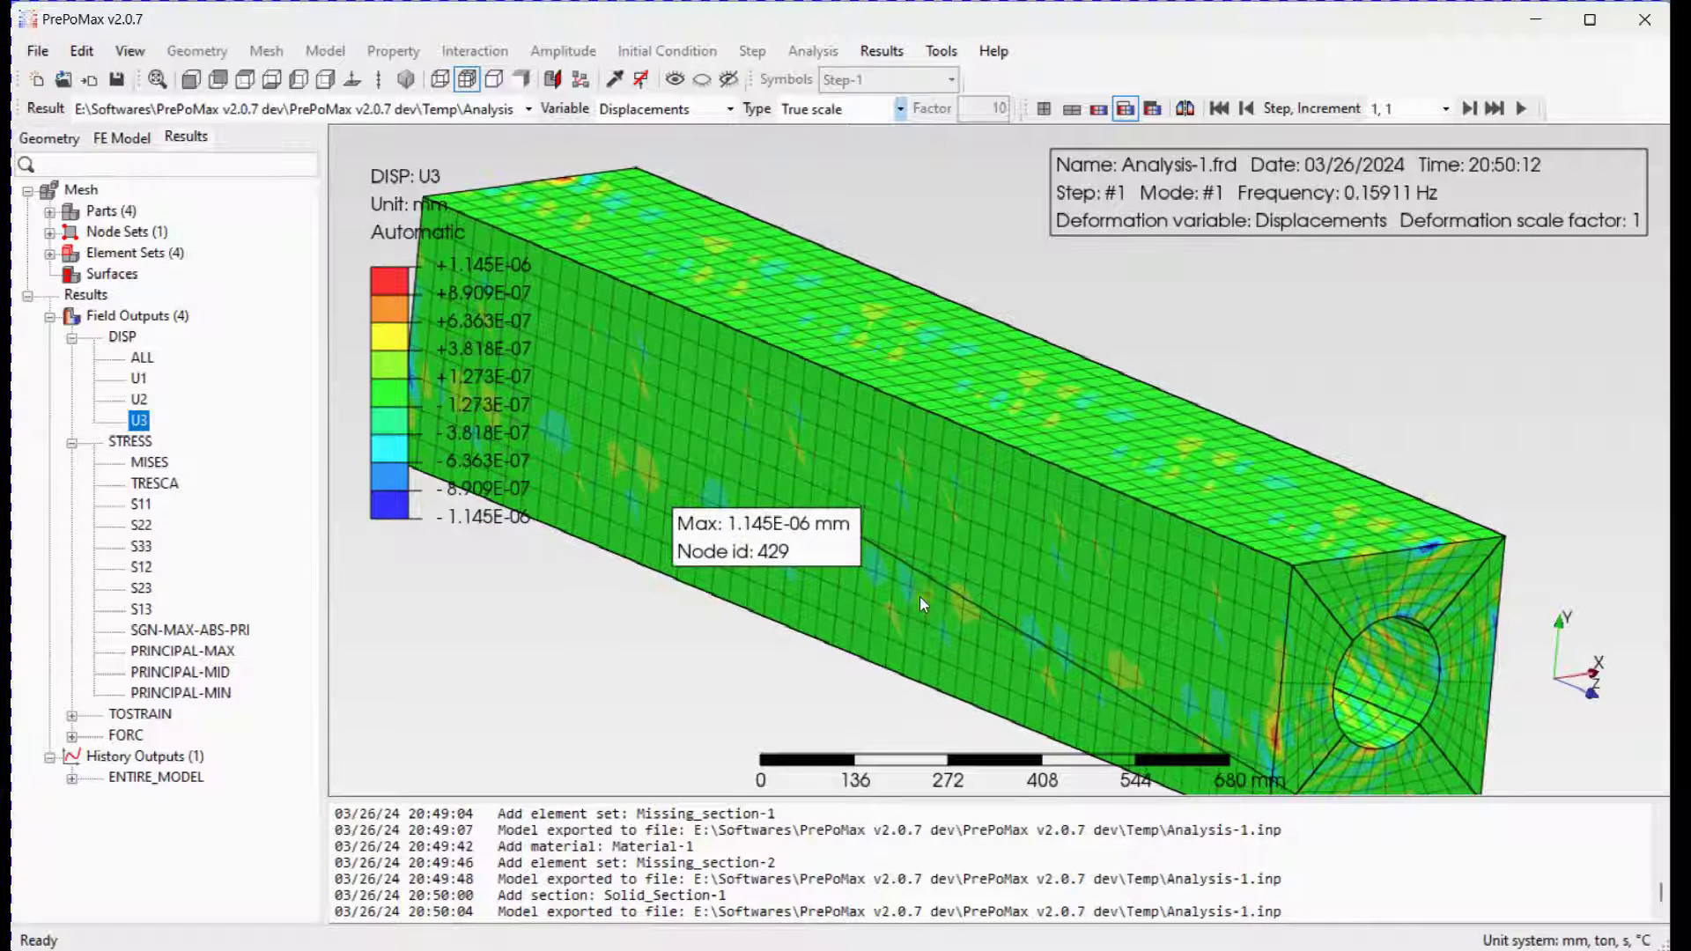